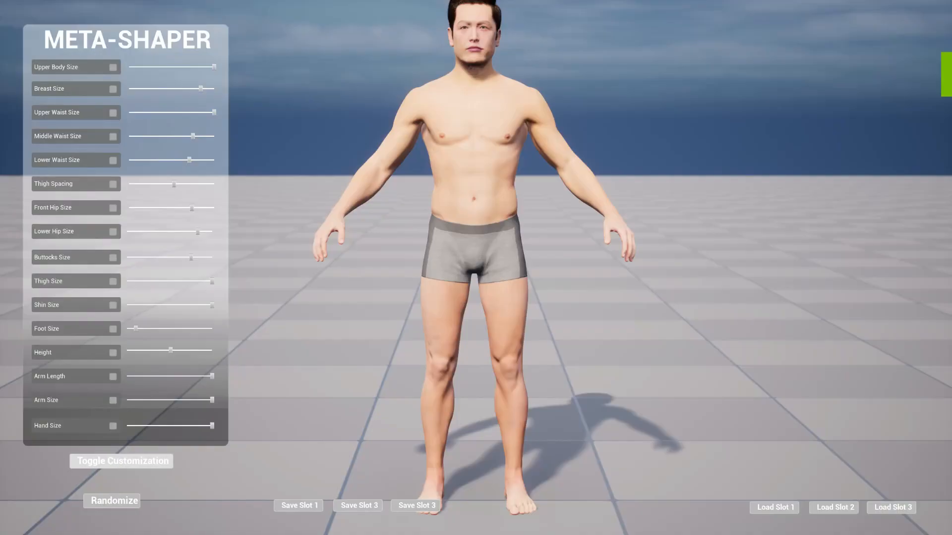
Toggle the body customization on the male character to compare its default and customized shapes
left_click(122, 461)
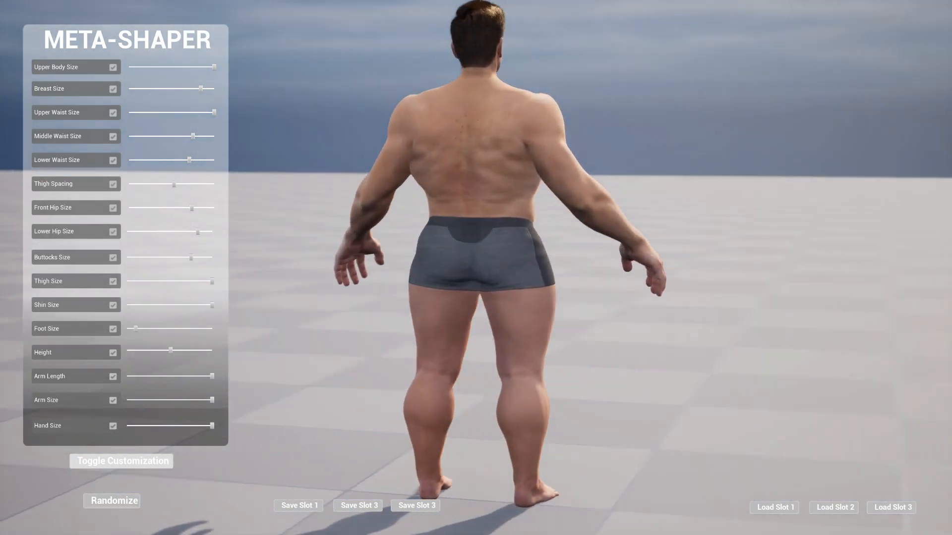
left_click(121, 461)
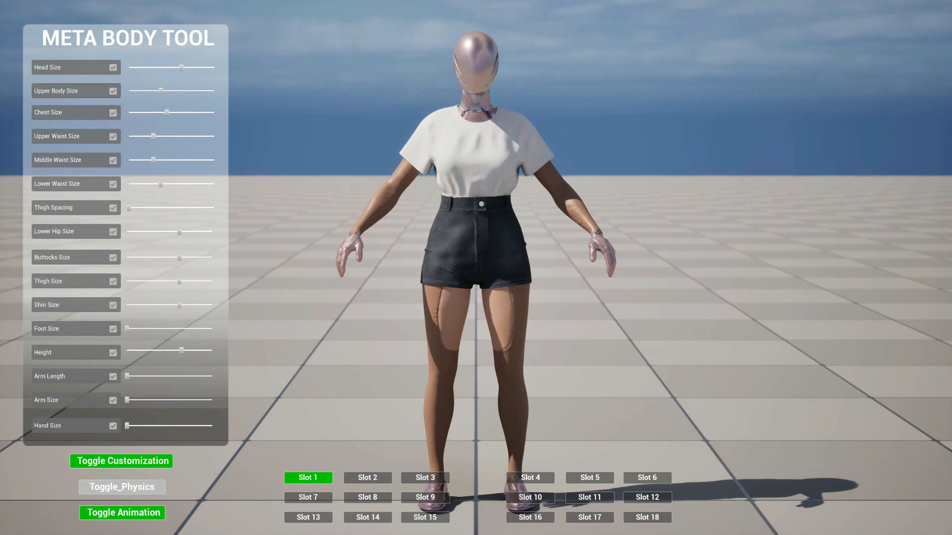
In slot 1, increase the character's Thigh Size and Shin Size slightly, and reduce the Lower Waist, Middle Waist and Chest Size
mouse_move(179, 281)
left_mouse_down()
mouse_move(197, 281)
mouse_move(157, 281)
mouse_move(191, 281)
left_mouse_up()
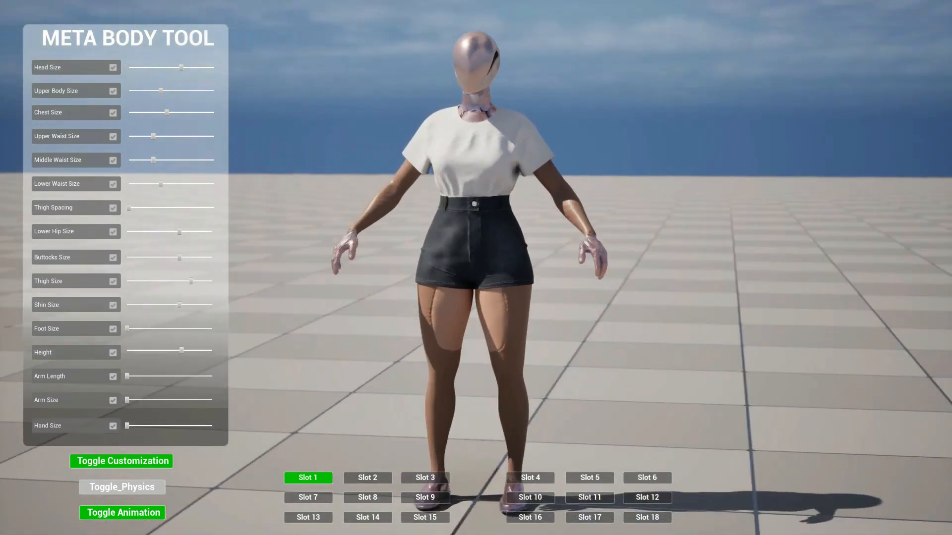
left_click_drag(179, 305, 190, 305)
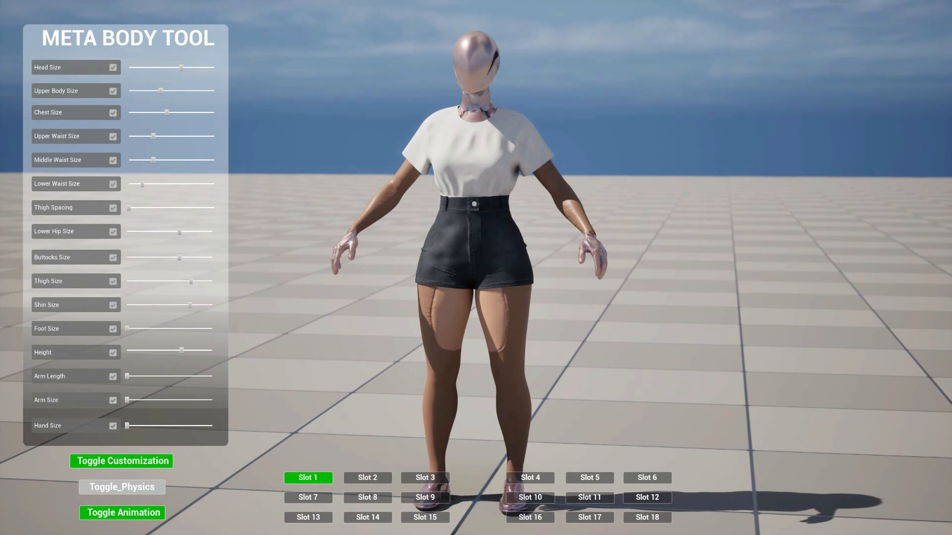
mouse_move(152, 160)
left_mouse_down()
mouse_move(135, 160)
mouse_move(146, 160)
left_mouse_up()
left_click_drag(169, 112, 160, 113)
mouse_move(585, 267)
left_mouse_down()
mouse_move(367, 267)
mouse_move(599, 268)
left_mouse_up()
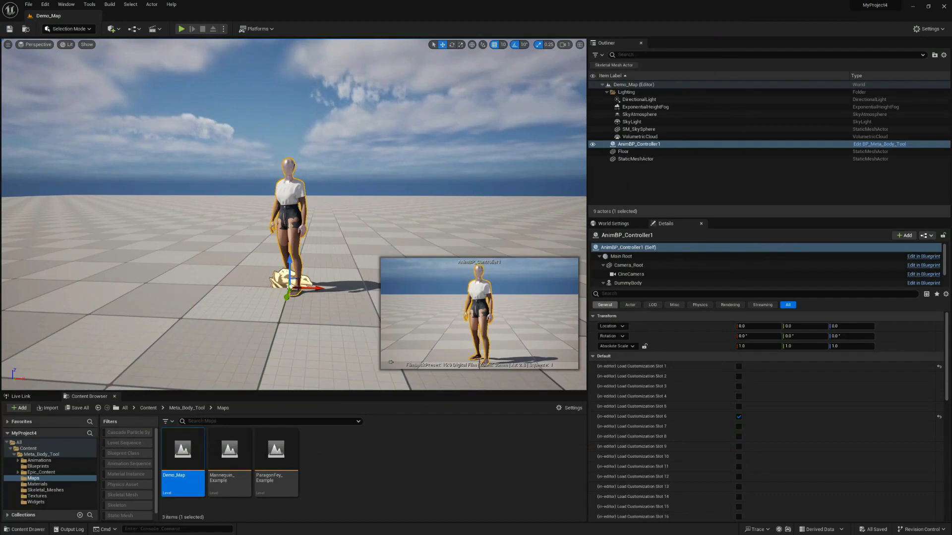
Review the customization slot options of AnimBP_Controller1 and hide its Clothing component so only the body shows
scroll(768, 417, "down", 15)
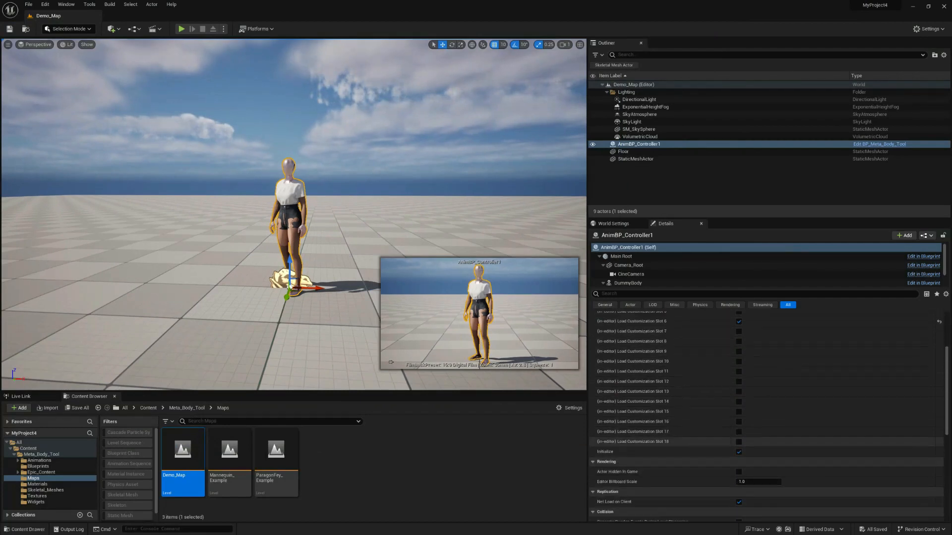
scroll(768, 416, "down", 3)
scroll(768, 417, "up", 10)
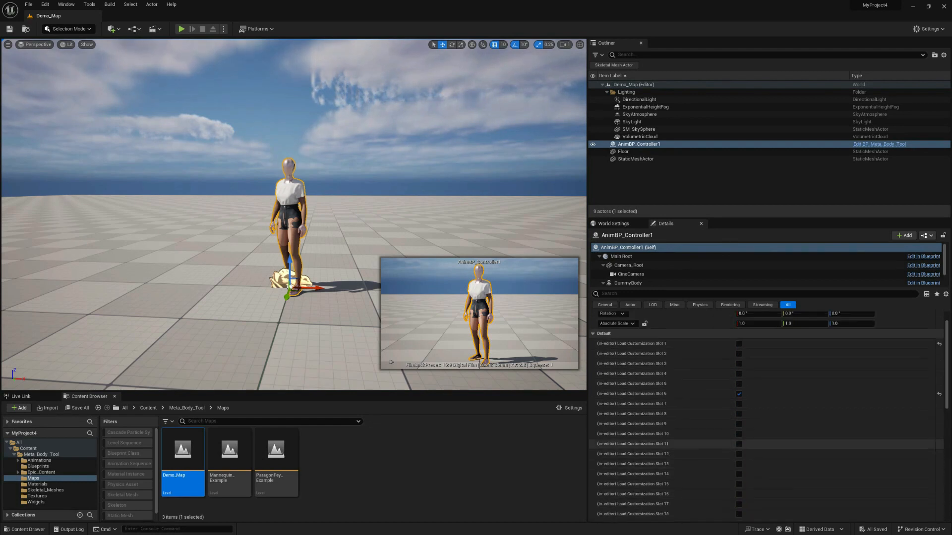
scroll(768, 436, "down", 6)
scroll(768, 436, "down", 3)
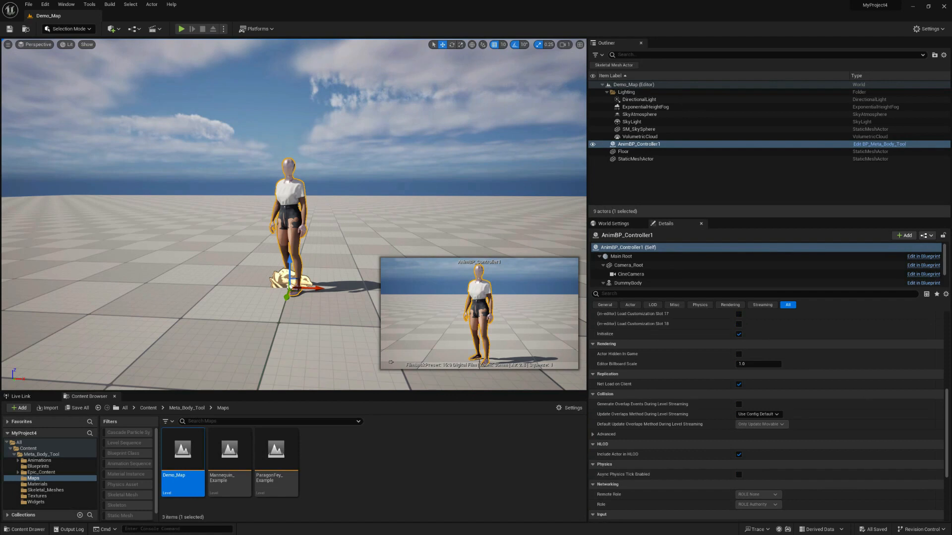
left_click(628, 283)
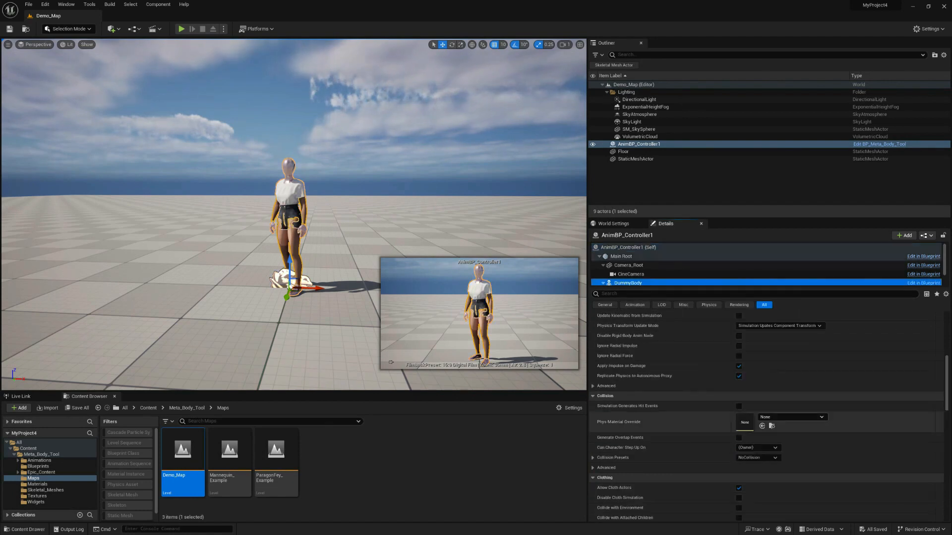
scroll(640, 276, "down", 2)
left_click(633, 280)
scroll(693, 367, "up", 5)
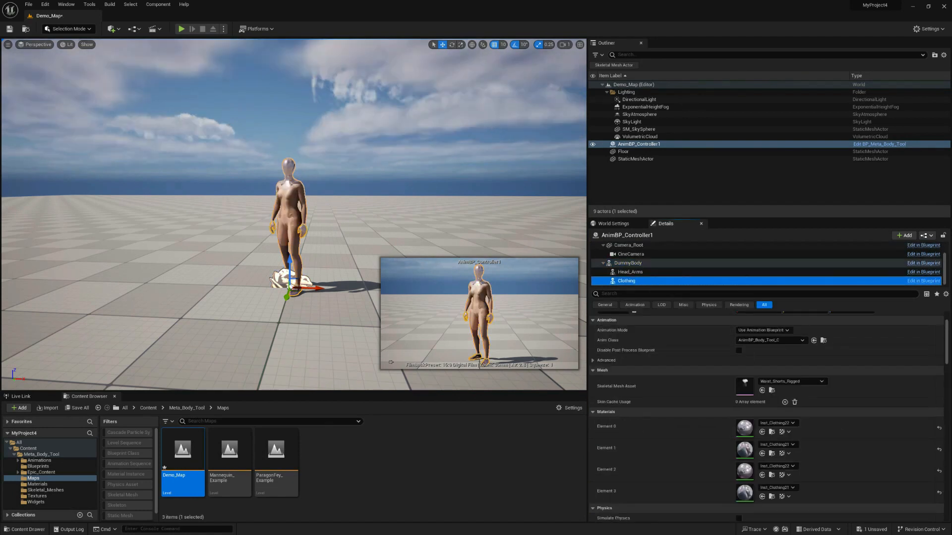
Run Demo_Map in full screen and increase the character's Chest Size to slightly above the middle of its range
left_click(386, 149)
left_click_drag(387, 149, 392, 79)
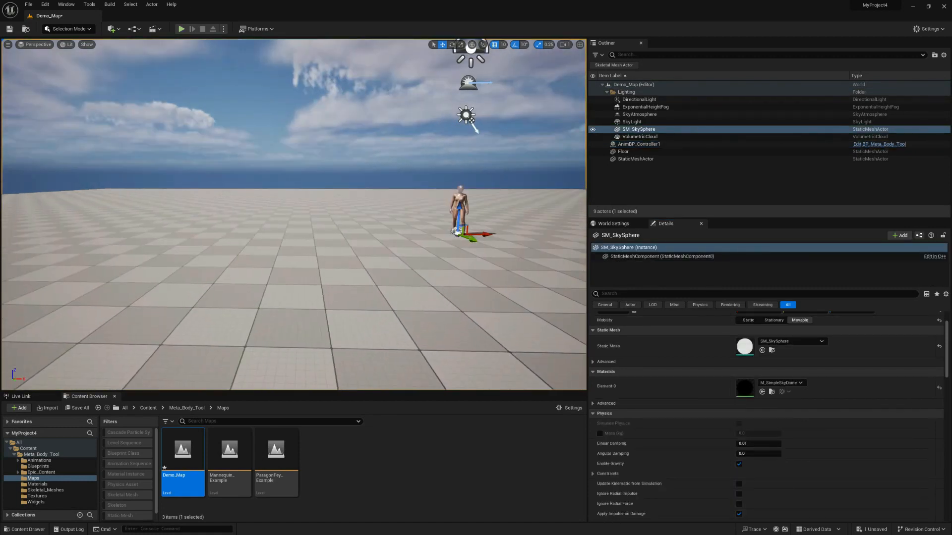
left_click(182, 29)
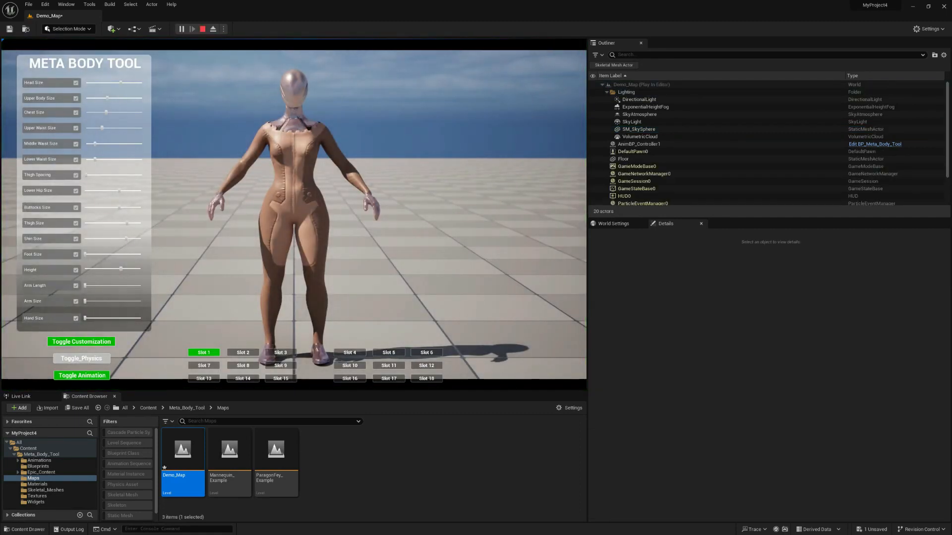
key("F11")
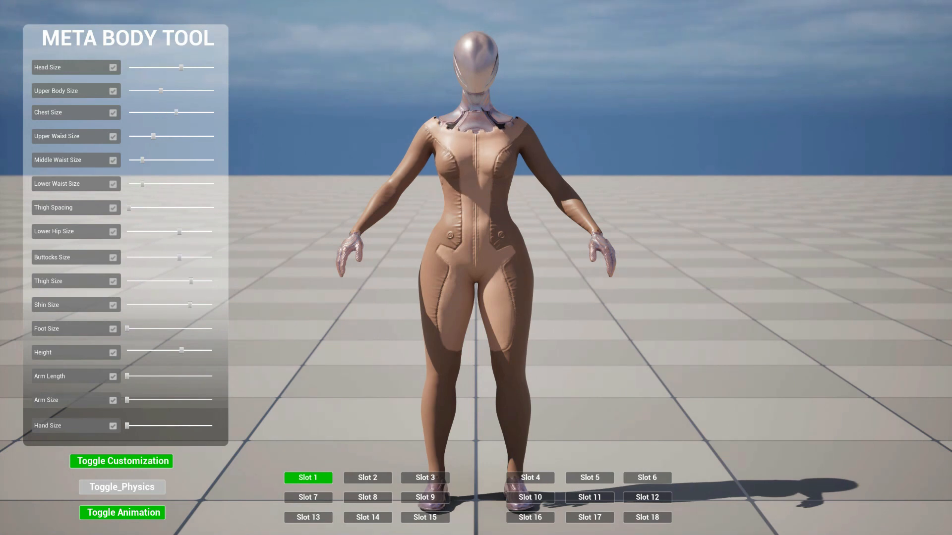
left_click_drag(162, 112, 179, 112)
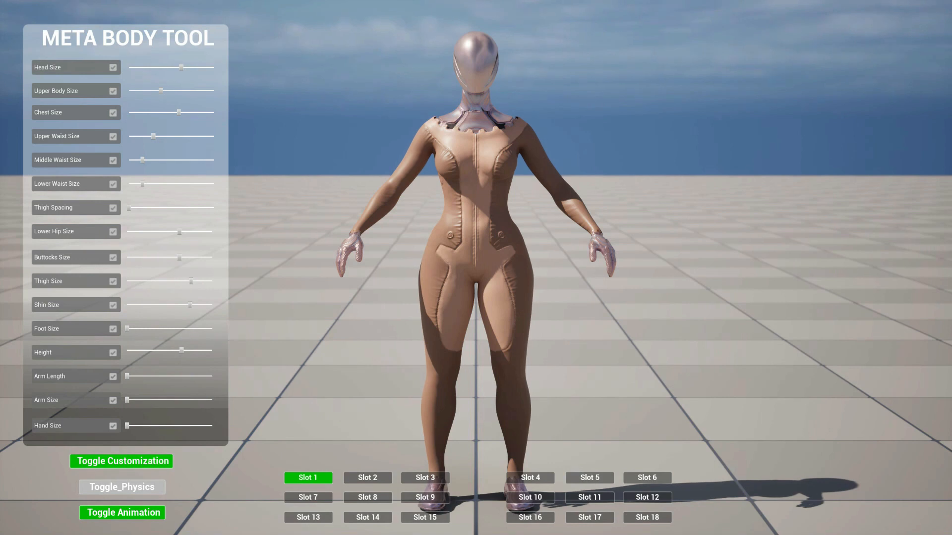
Enable physics for the character and toggle its animation several times to view the body from different angles
left_click(122, 487)
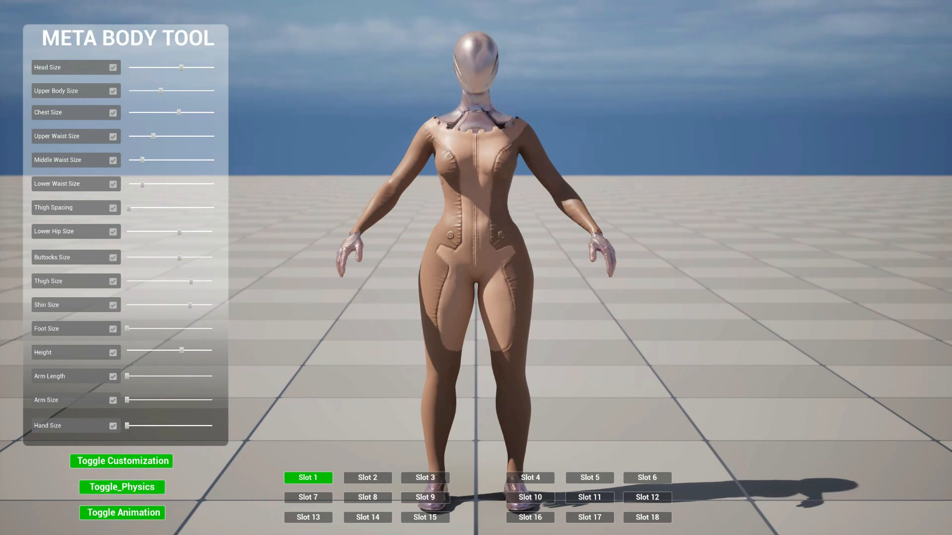
left_click_drag(476, 268, 446, 268)
left_click(122, 512)
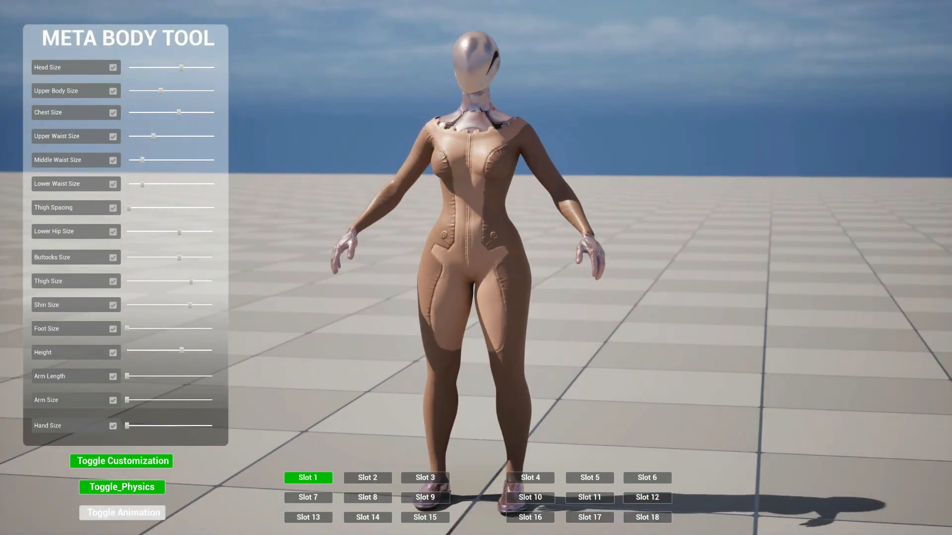
left_click(122, 513)
left_click_drag(476, 267, 612, 267)
left_click(122, 513)
left_click(122, 513)
left_click_drag(545, 268, 429, 268)
Disable physics, then toggle the animation off and back on
left_click(122, 488)
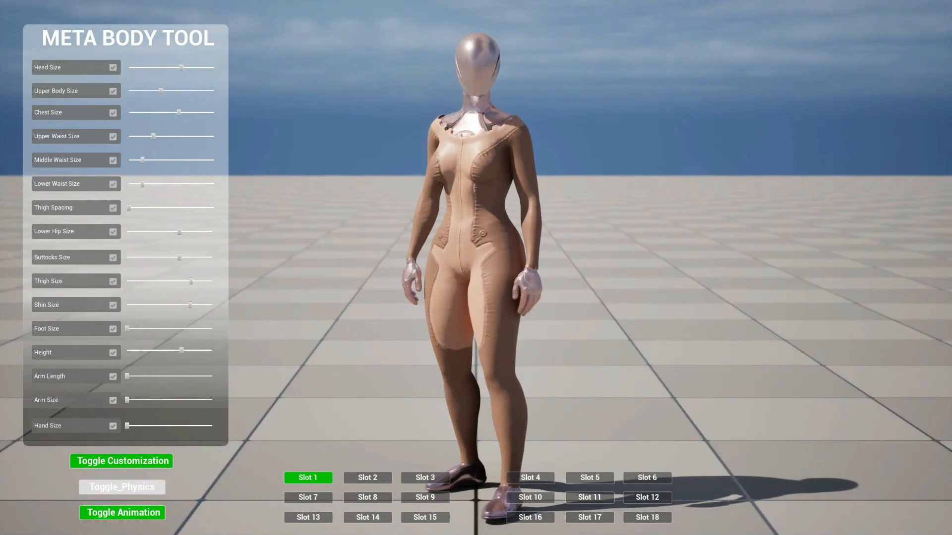
left_click(122, 513)
left_click(122, 513)
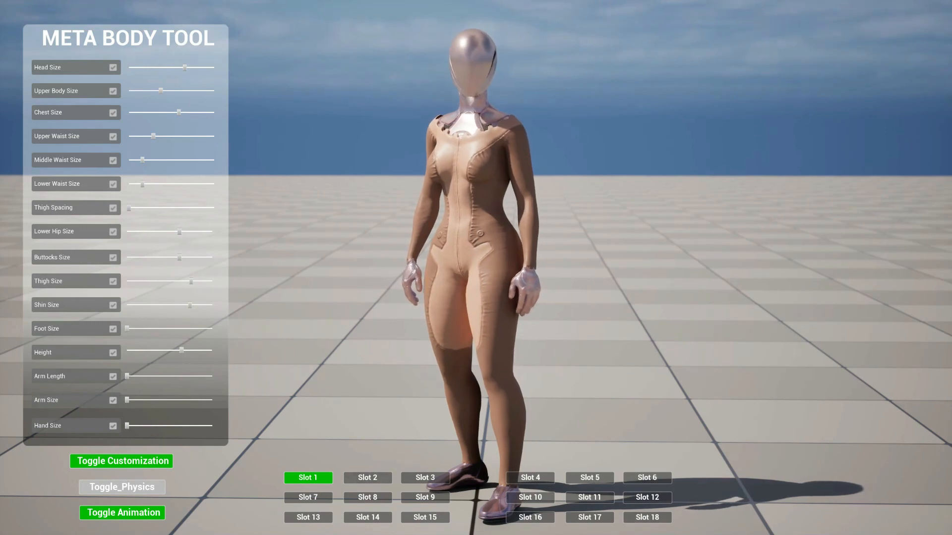
Switch repeatedly between customization slots 1 and 2 to compare their body shapes
left_click(368, 477)
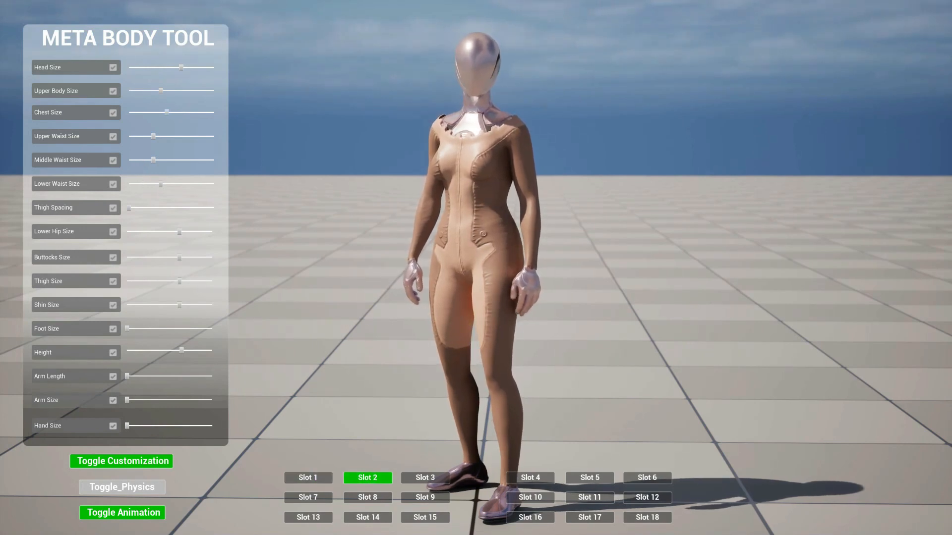
left_click_drag(476, 268, 585, 268)
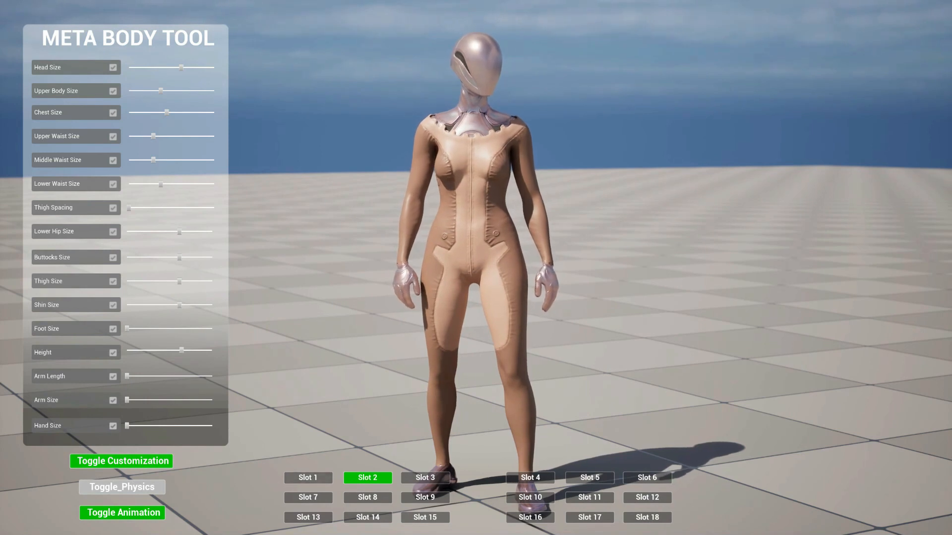
left_click(308, 477)
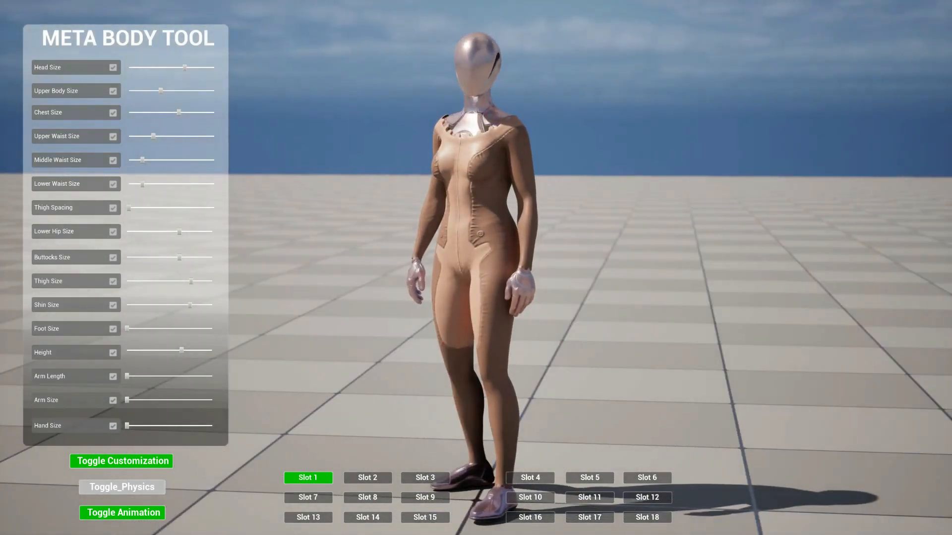
left_click(367, 478)
left_click(308, 478)
left_click(368, 479)
left_click(308, 479)
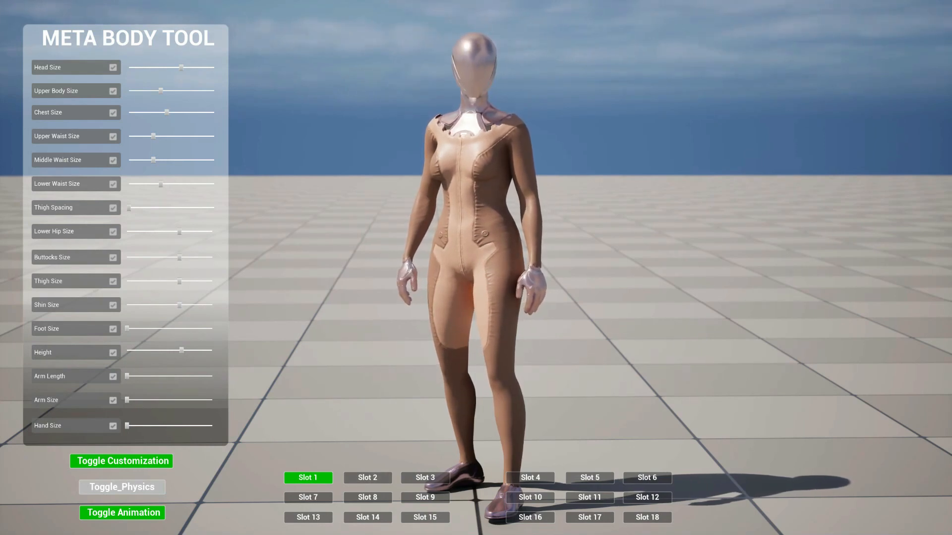
In slot 1, set Head Size and Lower Waist Size to maximum and increase Upper Body, Chest, Upper Waist Size and Thigh Spacing
left_click_drag(181, 67, 214, 68)
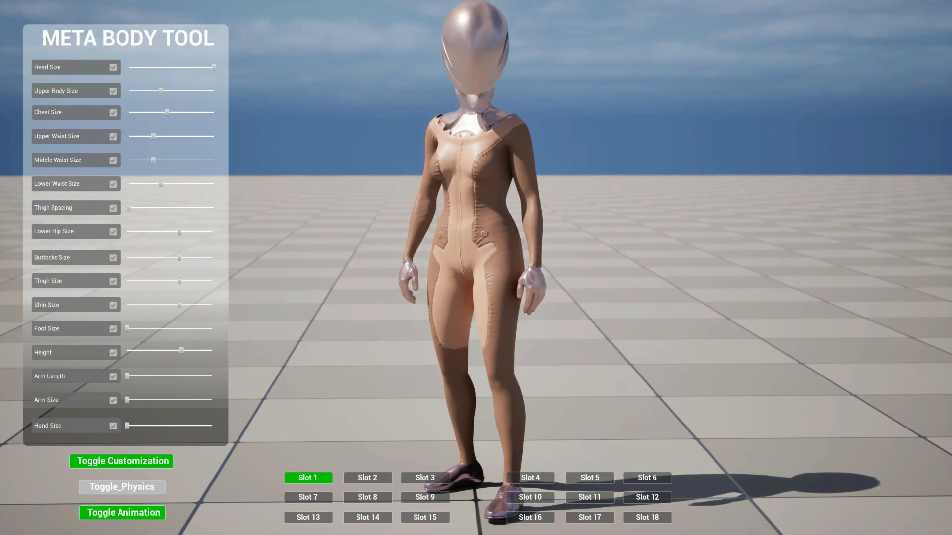
left_click_drag(161, 91, 206, 91)
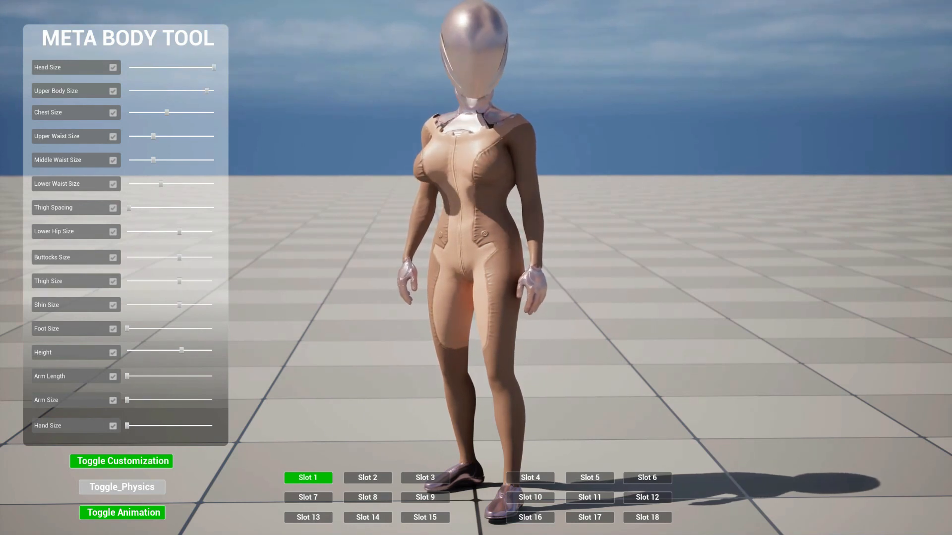
left_click_drag(153, 136, 182, 112)
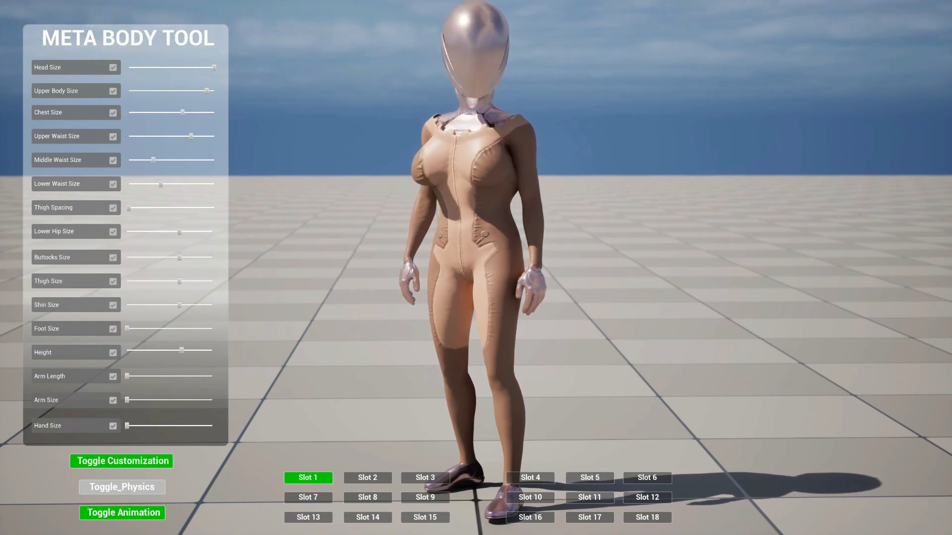
left_click_drag(203, 184, 214, 185)
left_click_drag(128, 208, 206, 208)
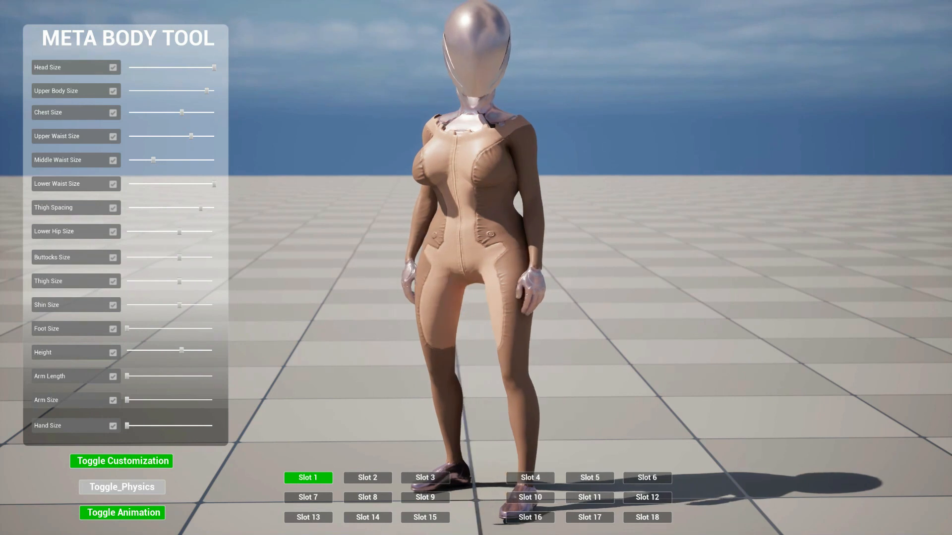
Set slot 1's Lower Hip Size and Buttocks Size to maximum, and raise Thigh Size, Shin Size and Height to near maximum
left_click_drag(318, 238, 421, 238)
left_click_drag(179, 231, 212, 257)
left_click_drag(317, 268, 271, 267)
left_click_drag(180, 281, 205, 305)
left_click_drag(182, 350, 206, 350)
Compare slots 2 and 1, restart the play session to check the saved shapes, and load slot 2 in full screen
left_click(367, 478)
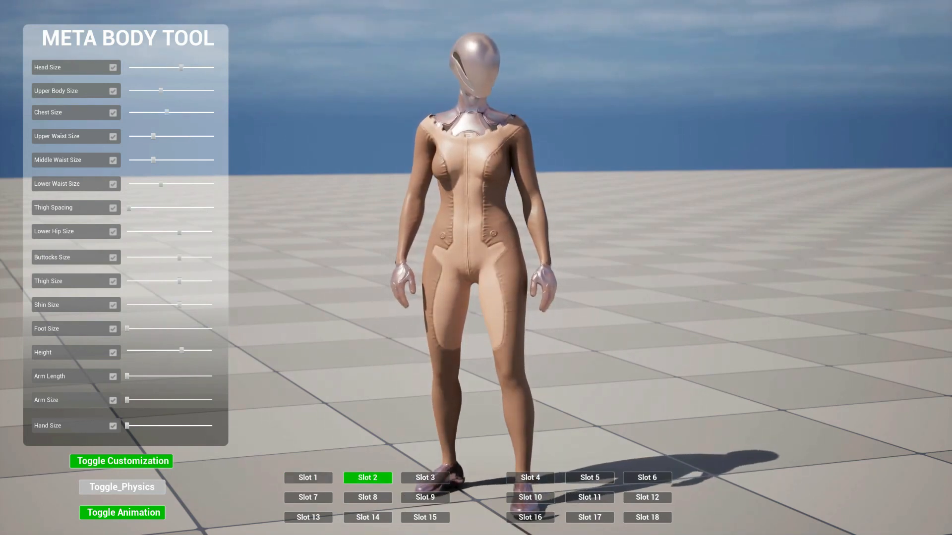
left_click(308, 478)
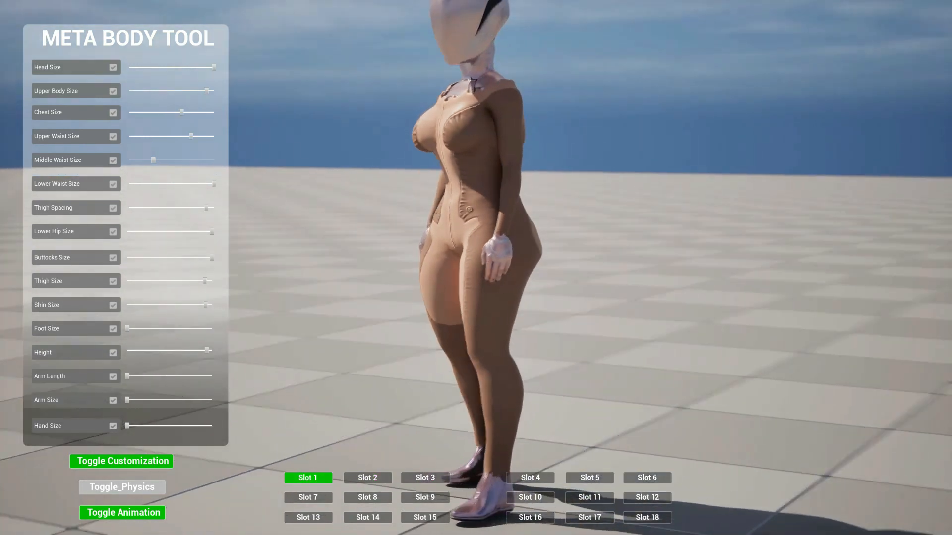
key("Escape")
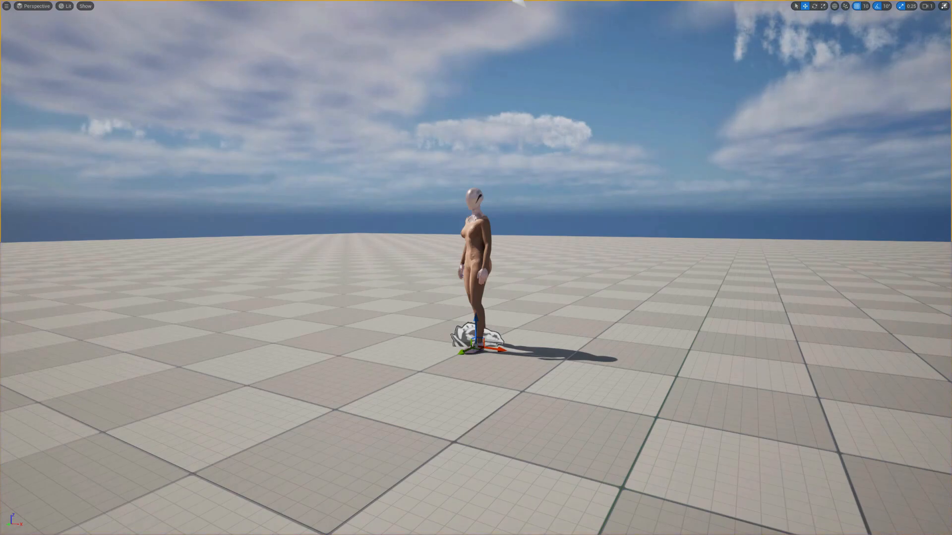
key("alt+p")
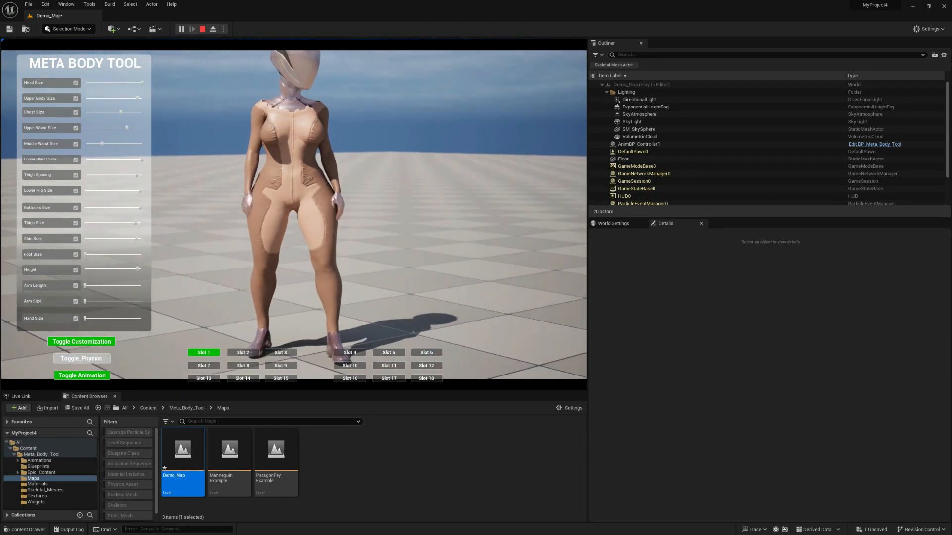
left_click(242, 352)
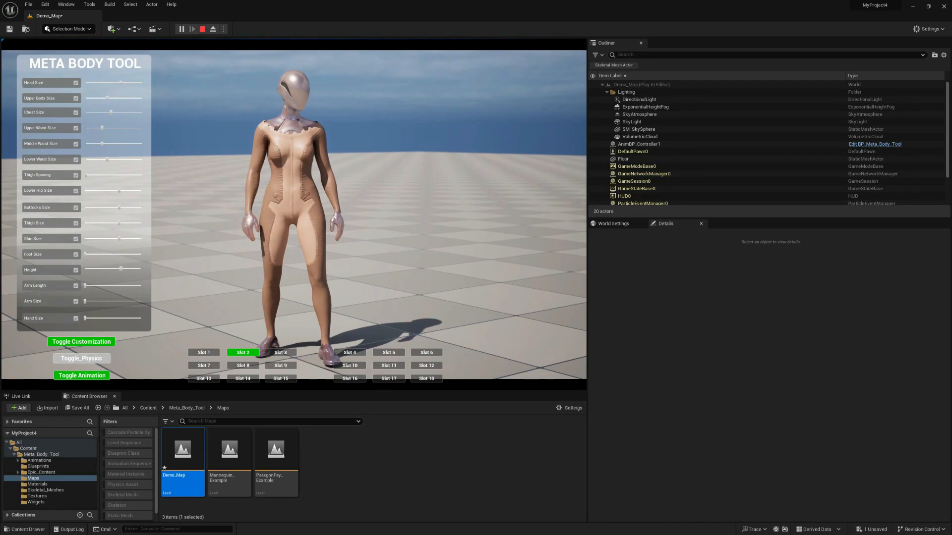
key("F11")
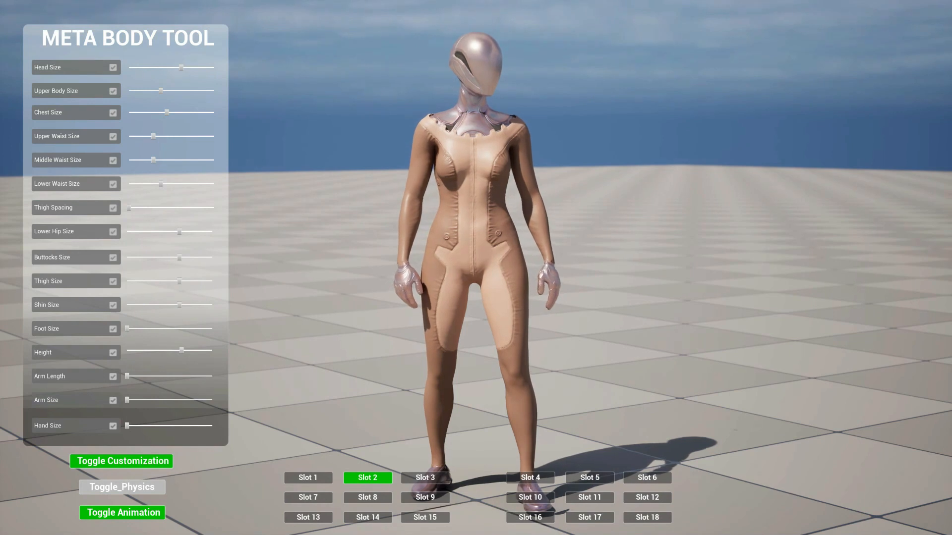
In slot 2, set Height to minimum and reduce the Shin, Thigh, Buttocks, Lower Hip, Lower Waist, Middle Waist and Upper Waist Size
left_click_drag(182, 350, 127, 350)
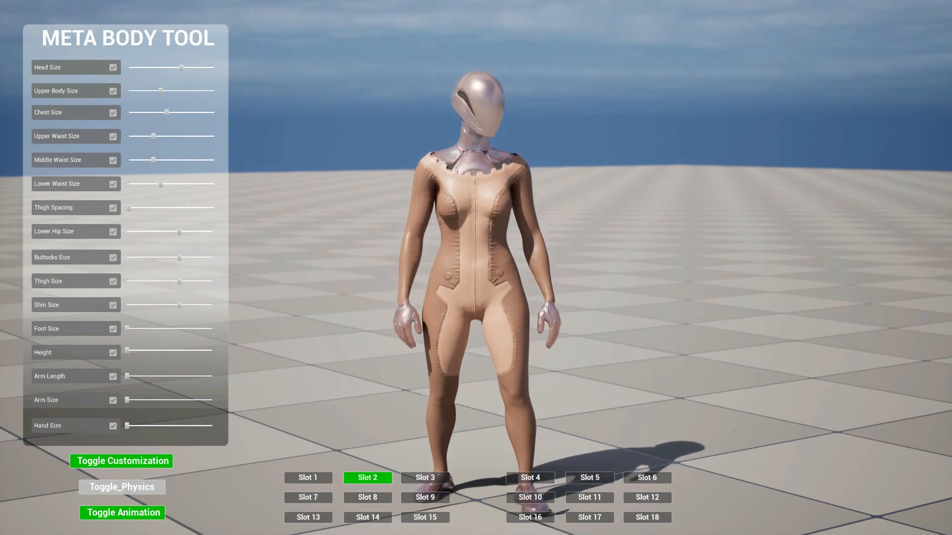
left_click_drag(179, 305, 162, 281)
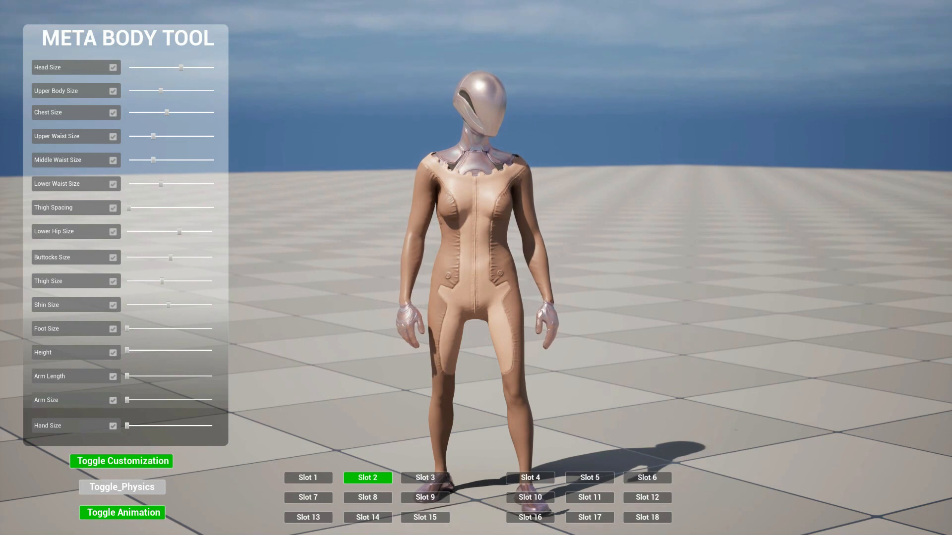
left_click_drag(161, 184, 142, 160)
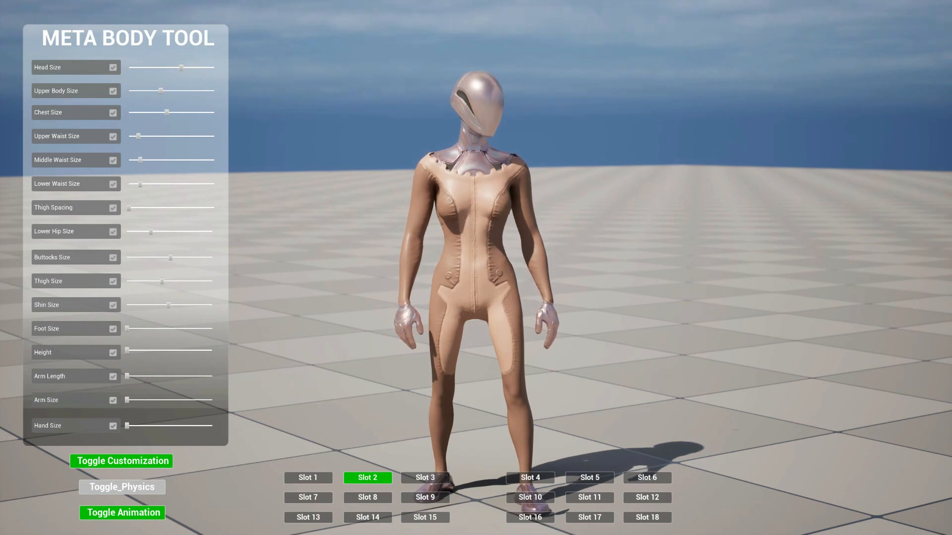
In slot 2, reduce the Head Size, Upper Body Size and Chest Size
left_click_drag(181, 67, 155, 68)
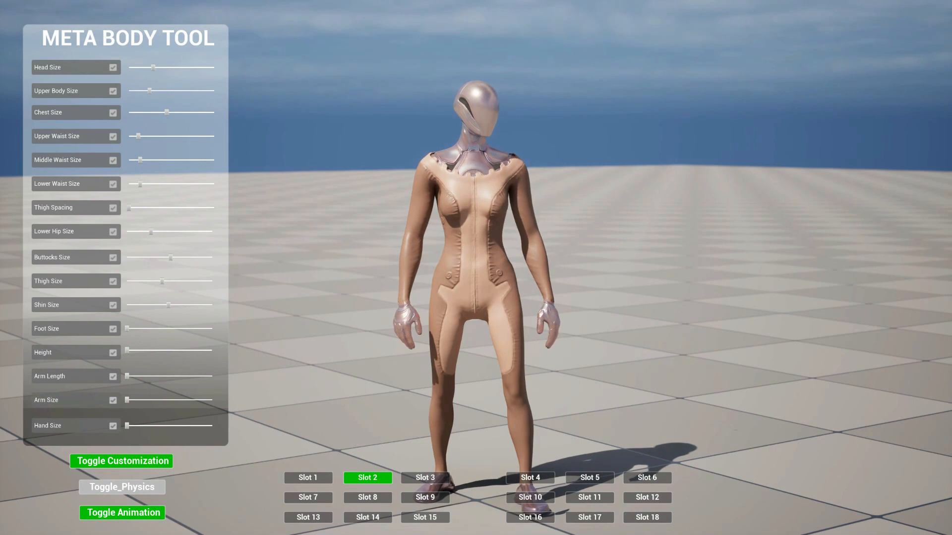
left_click_drag(151, 113, 147, 113)
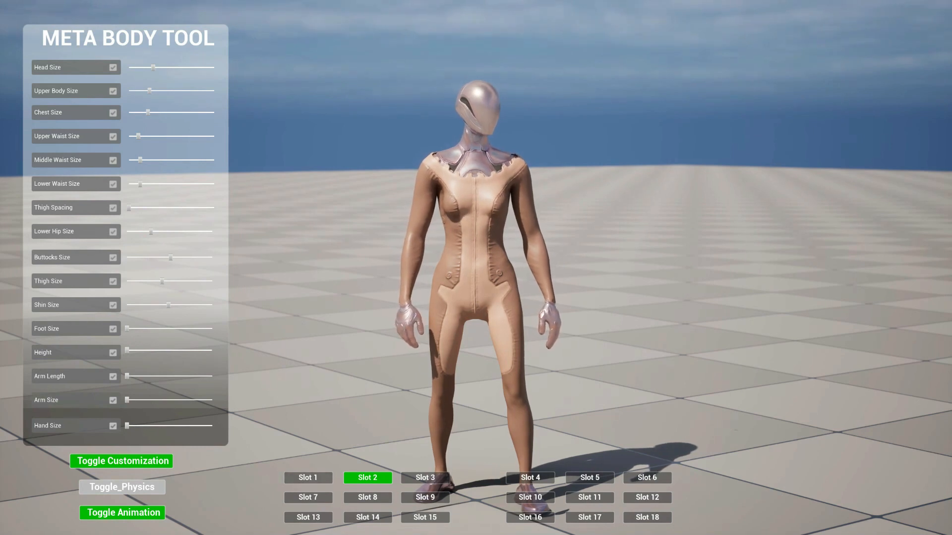
Switch between slots 1, 2 and 3 to compare the saved body shapes
left_click(307, 478)
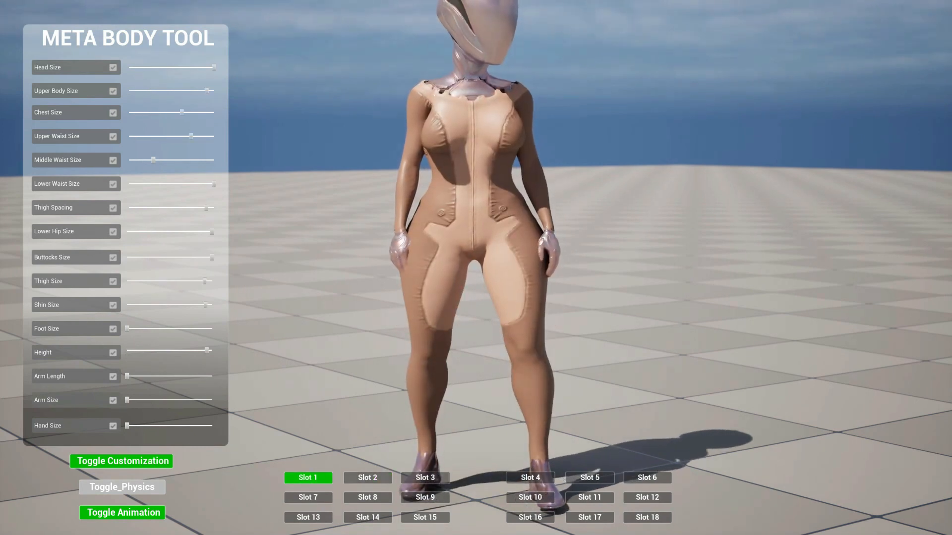
left_click(368, 477)
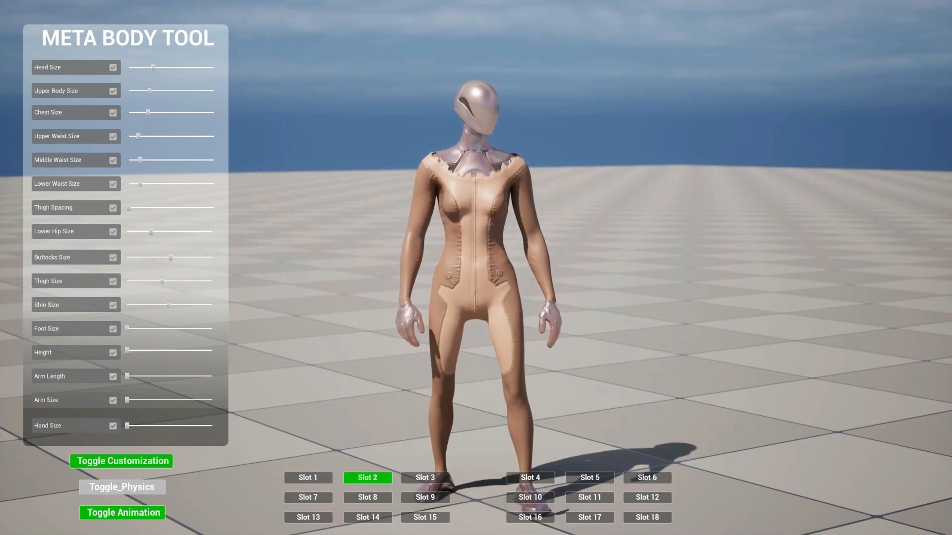
left_click(424, 477)
left_click(368, 478)
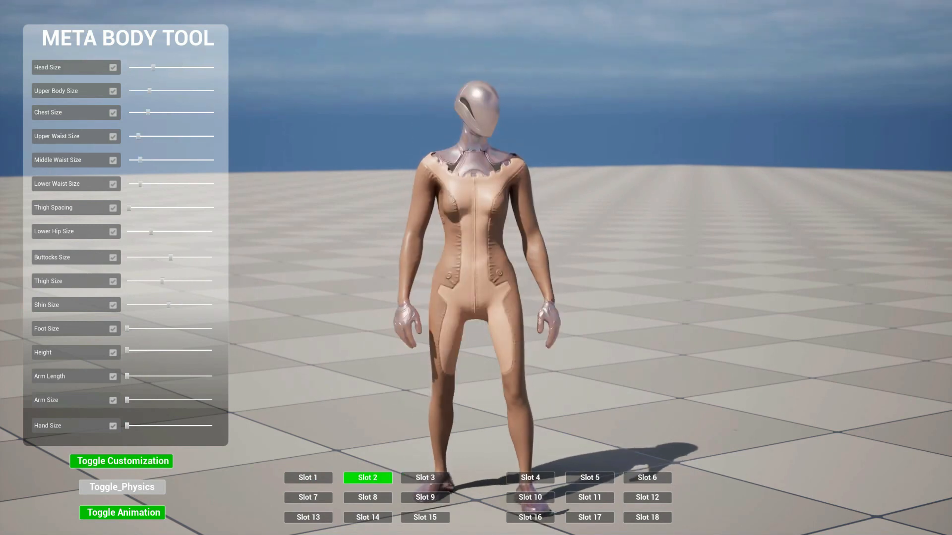
left_click(307, 478)
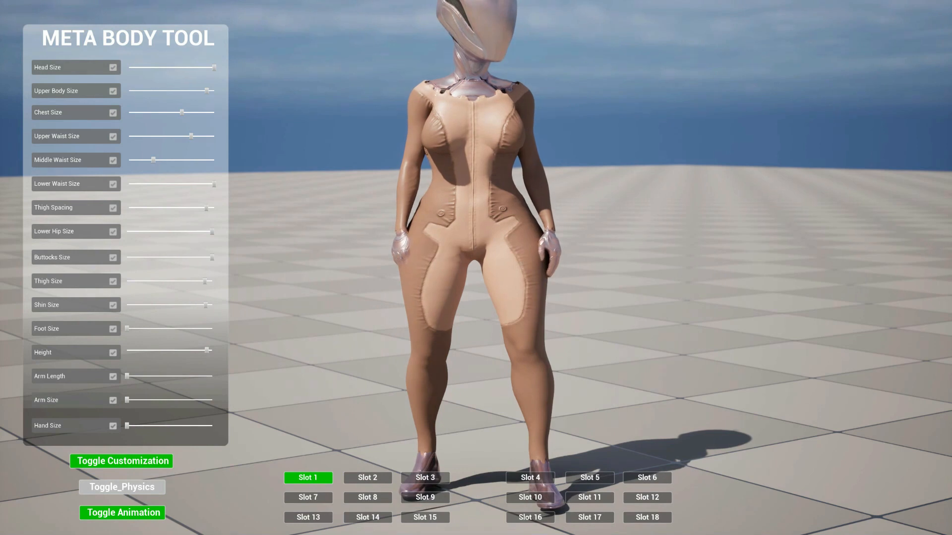
Load slot 3 and increase its Chest, Thigh, Shin, Lower Waist, Middle Waist and Upper Waist Size, Thigh Spacing and Height
left_click(425, 477)
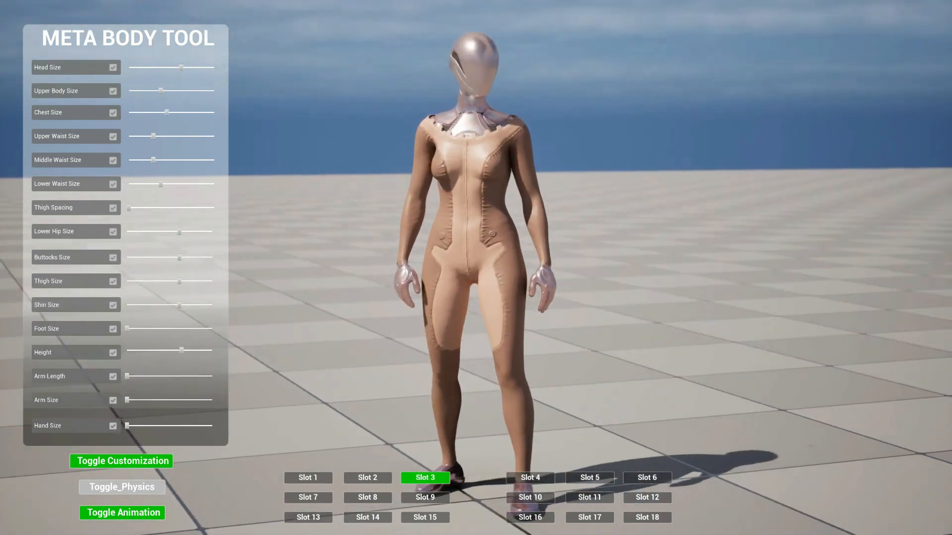
left_click_drag(167, 113, 169, 113)
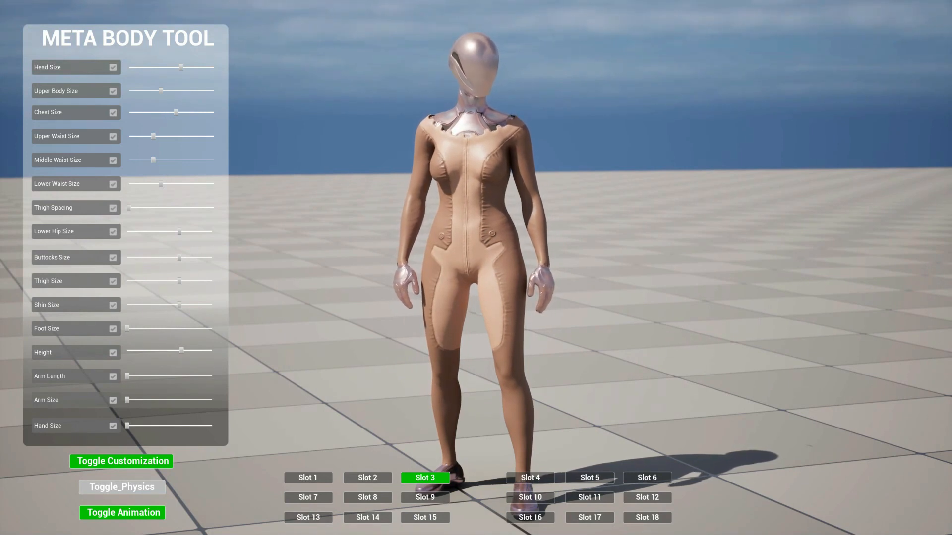
left_click_drag(179, 281, 190, 306)
left_click_drag(182, 351, 185, 350)
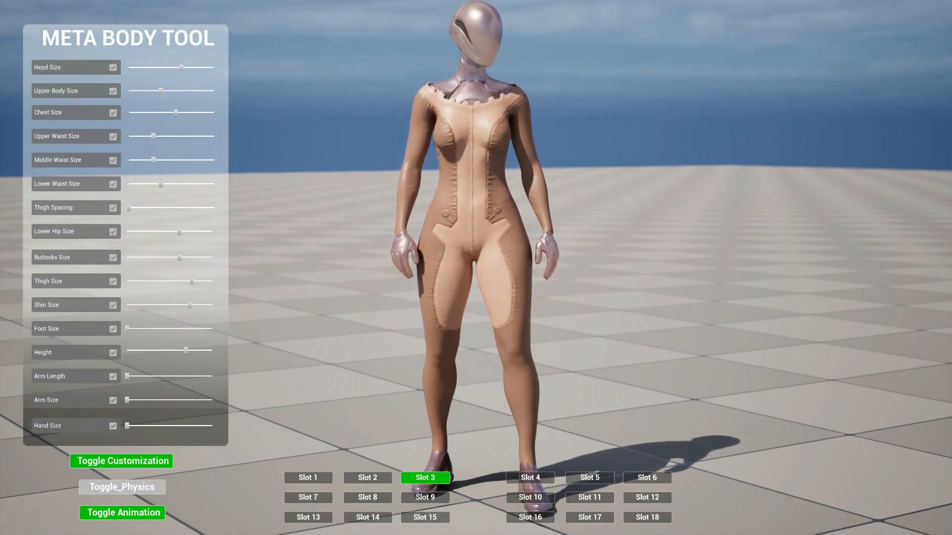
left_click_drag(129, 207, 146, 208)
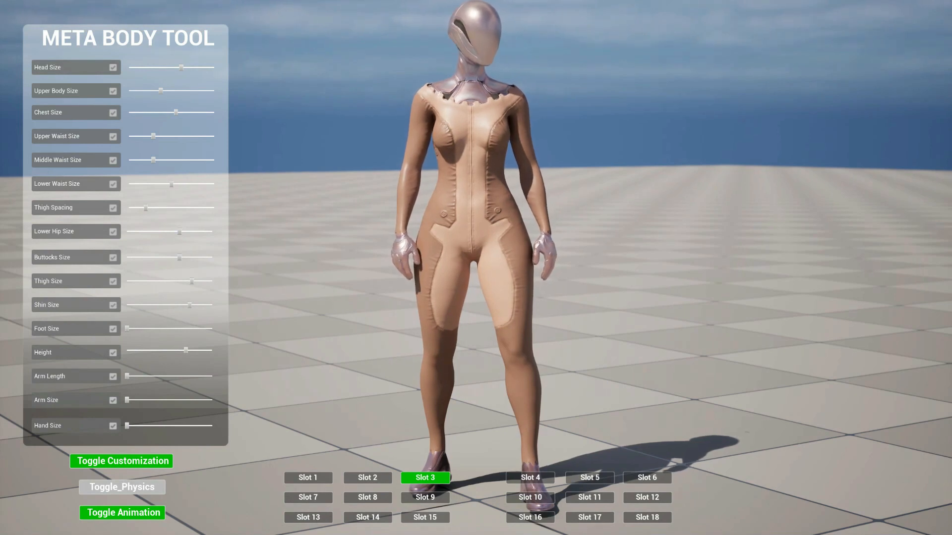
left_click_drag(153, 161, 161, 160)
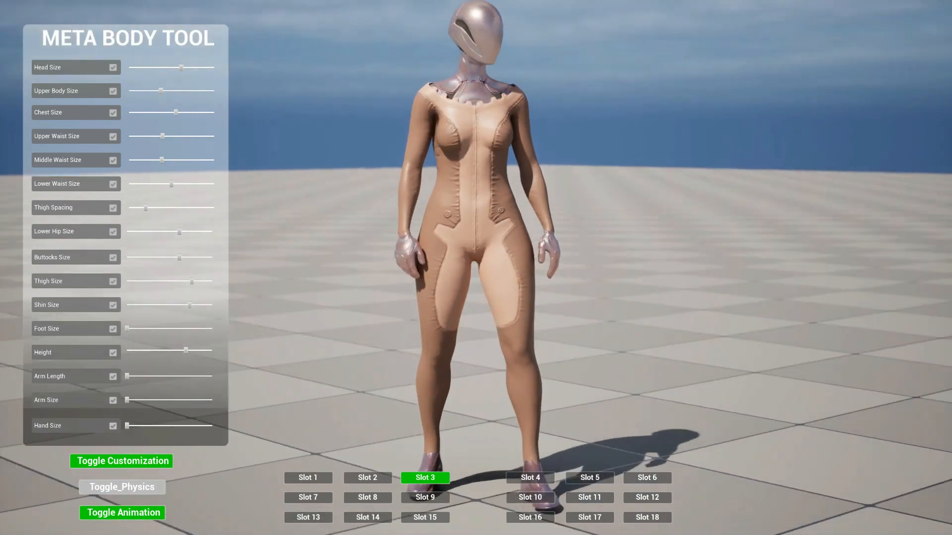
End the play session, leave full screen and save Demo_Map
key("Escape")
right_click_drag(476, 268, 501, 241)
key("F11")
right_click_drag(317, 218, 223, 233)
key("d")
key("w")
key("ctrl+s")
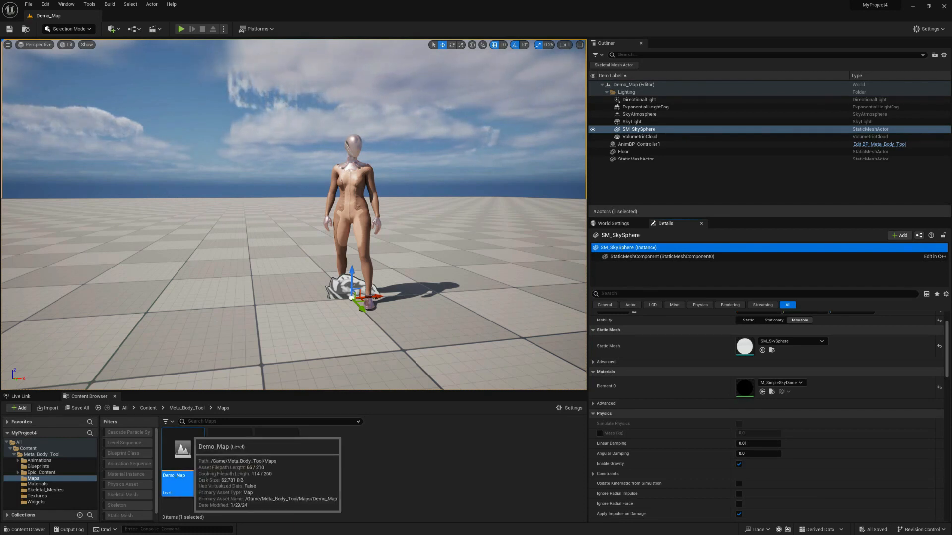
Examine the character up close in Demo_Map and select AnimBP_Controller1 to view its in-editor customization slot options
key("w")
mouse_move(278, 247)
right_mouse_down()
mouse_move(286, 248)
mouse_move(260, 248)
right_mouse_up()
key("d")
key("s")
key("d")
key("w")
key("s")
key("d")
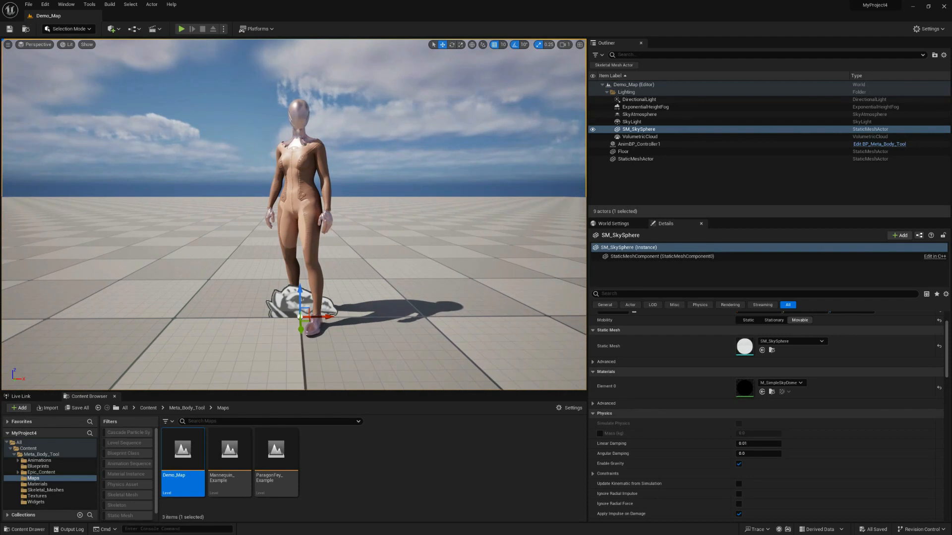
left_click(298, 198)
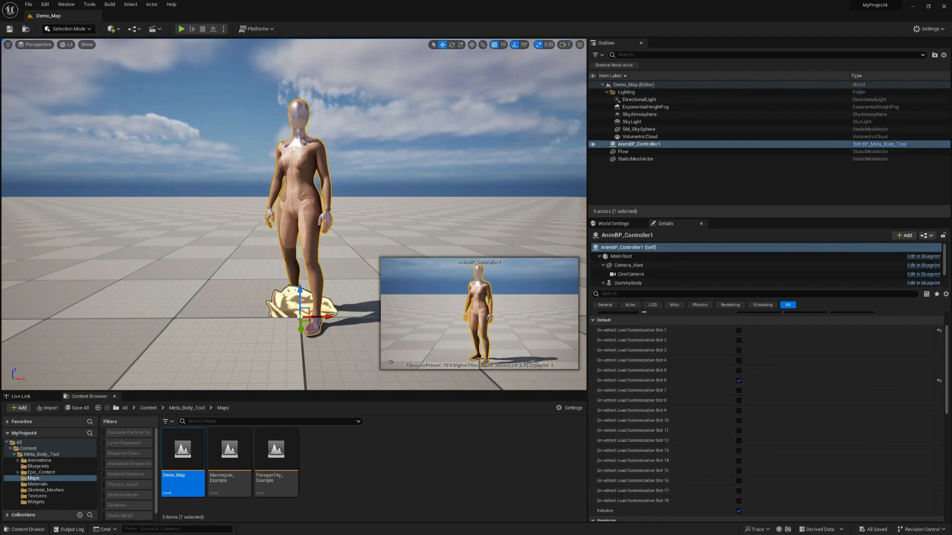
left_click(28, 5)
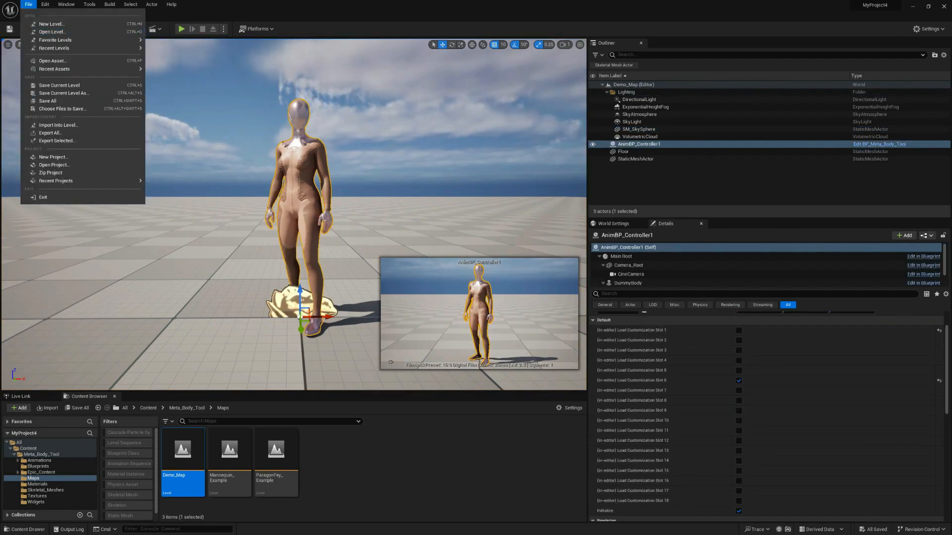
key("Escape")
Open the ParagonFey_Example level and play it in full screen
left_click(276, 449)
double_click(276, 448)
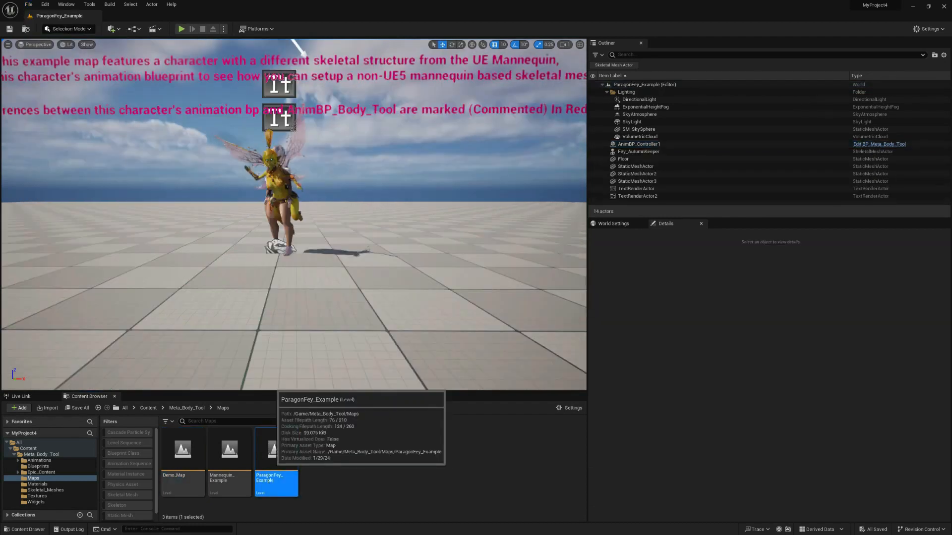
mouse_move(294, 214)
right_mouse_down()
mouse_move(278, 211)
mouse_move(297, 214)
right_mouse_up()
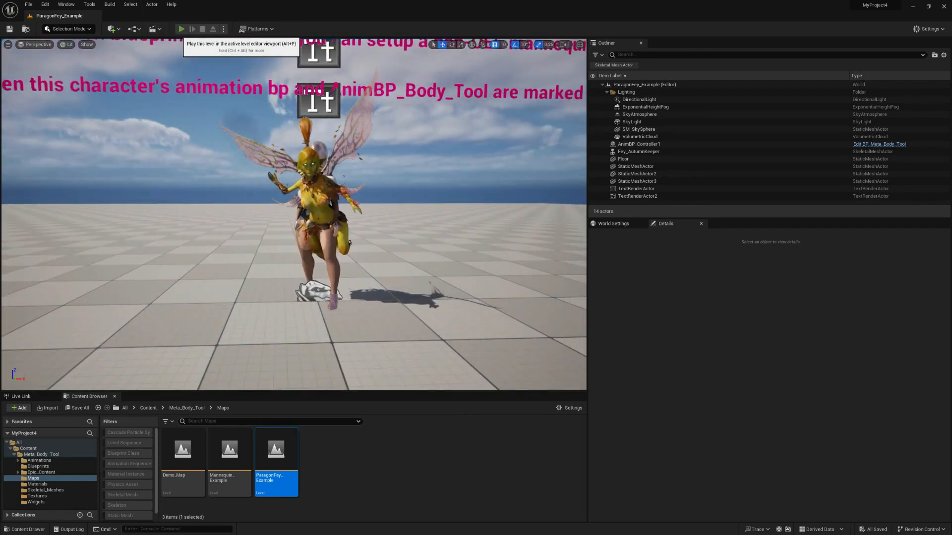
left_click(181, 29)
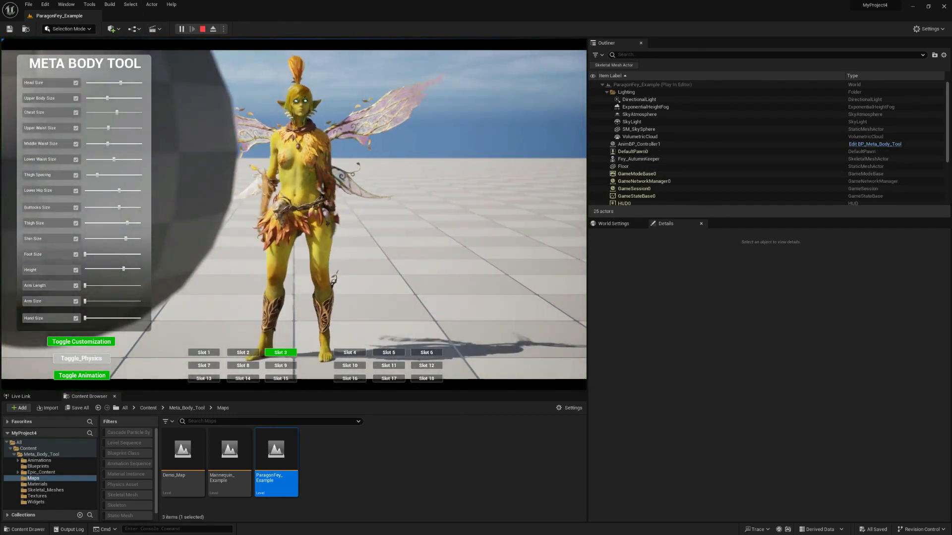
key("Escape")
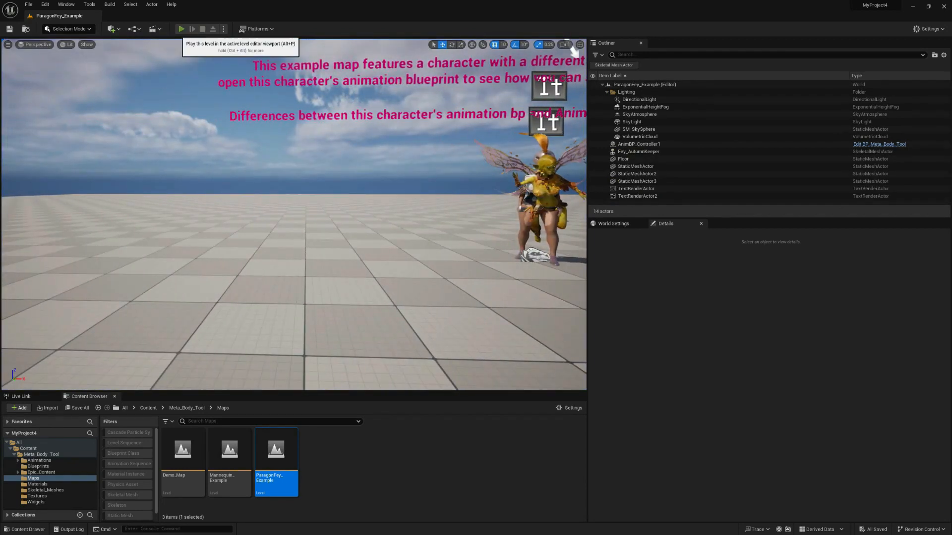
left_click(181, 29)
key("F11")
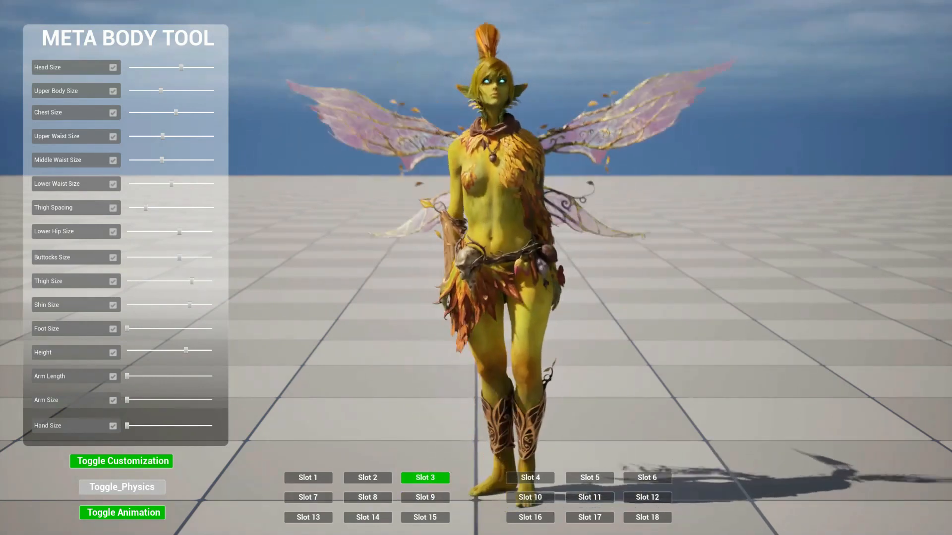
Load slot 7 on the Fey character and switch customization off and on repeatedly to compare the shapes
left_click(308, 498)
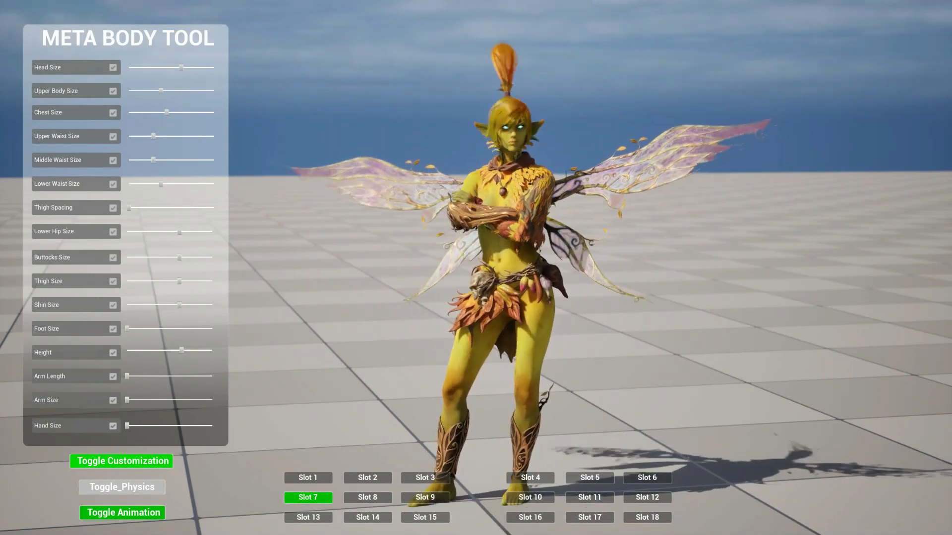
left_click(122, 462)
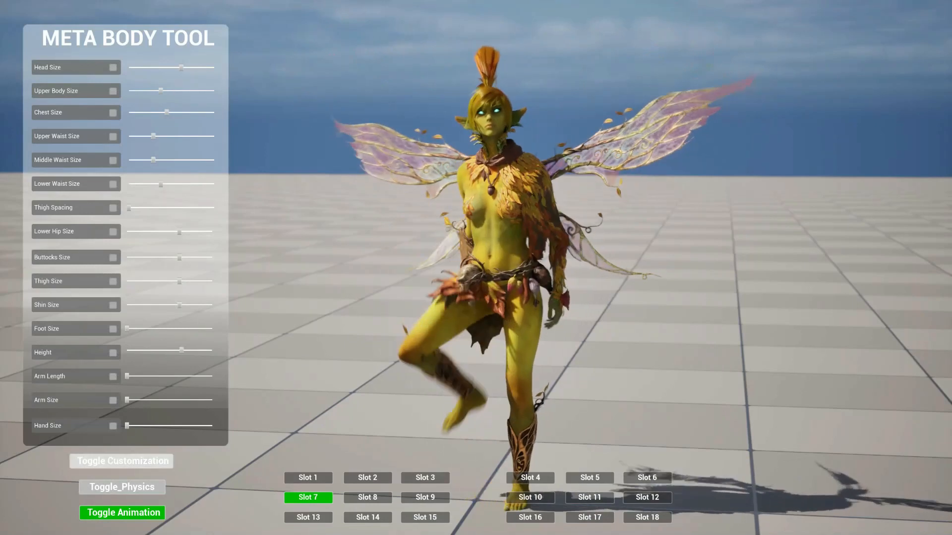
left_click(121, 462)
left_click(121, 462)
left_click(121, 461)
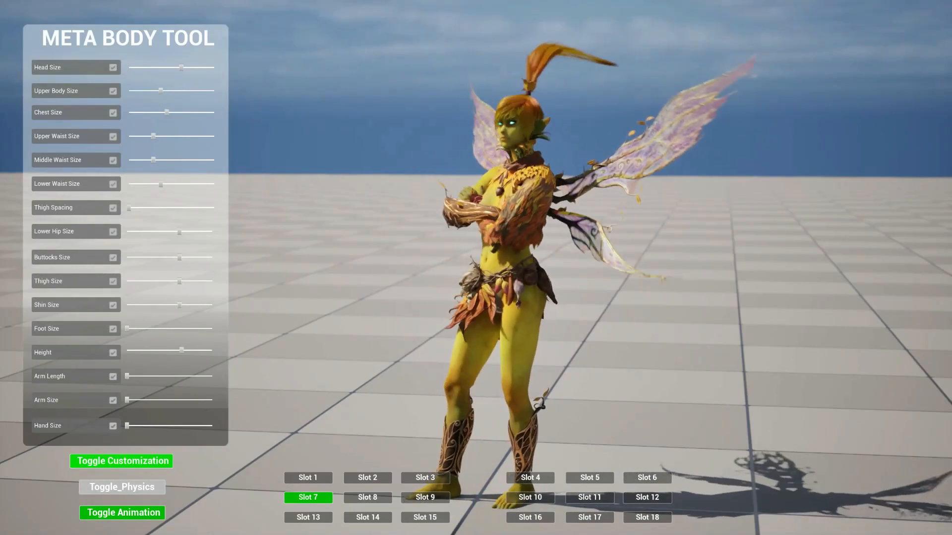
left_click(121, 461)
left_click(121, 462)
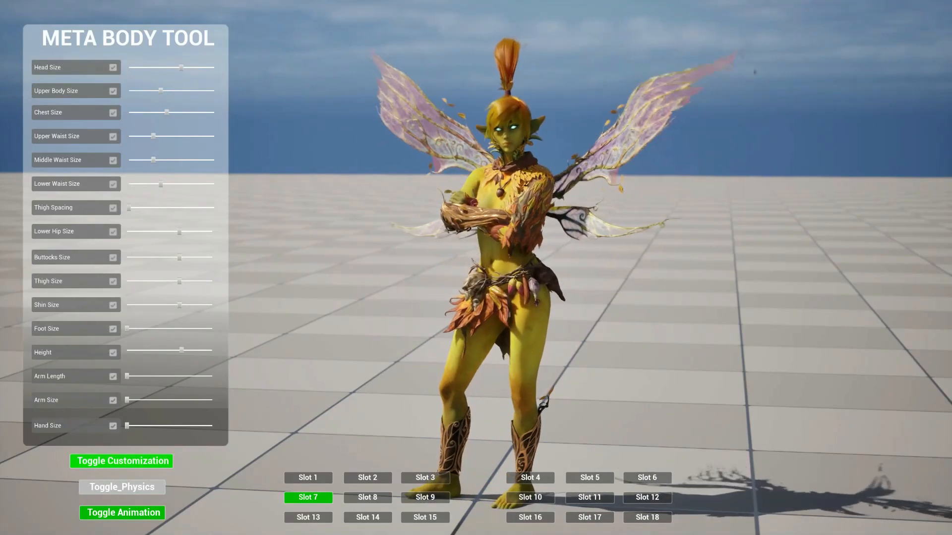
left_click(121, 461)
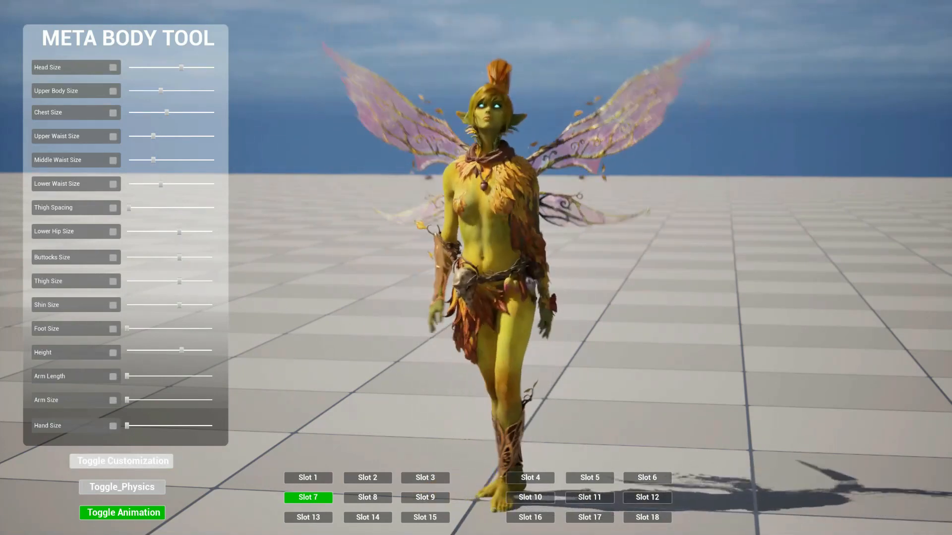
left_click(121, 462)
left_click(122, 462)
left_click(122, 462)
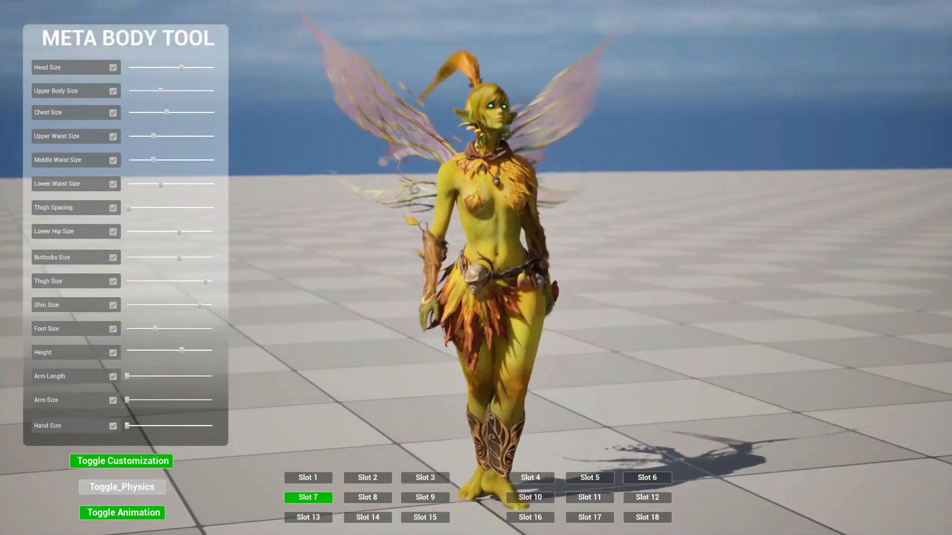
Turn off the Fey character's animation and switch customization off and on to compare the still pose
left_click(121, 512)
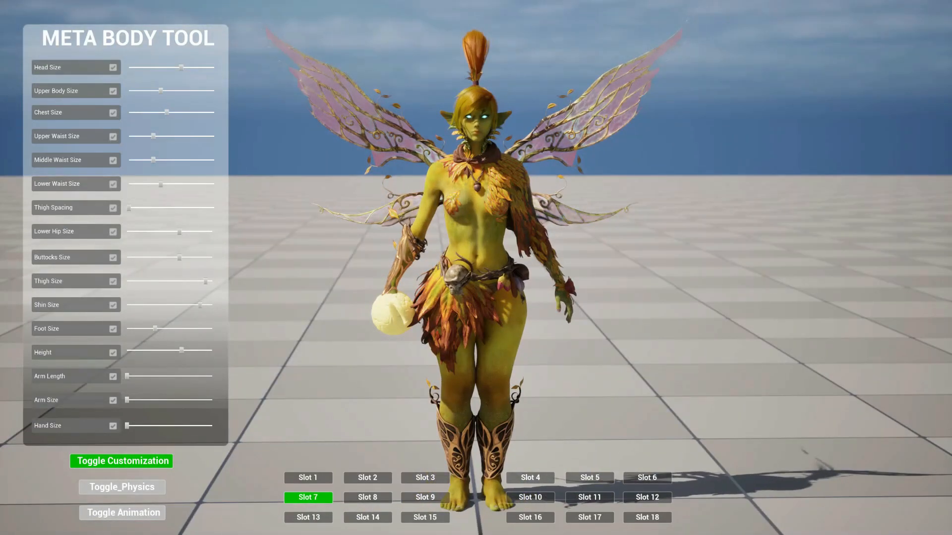
left_click(121, 461)
left_click(122, 461)
left_click(121, 461)
left_click(121, 461)
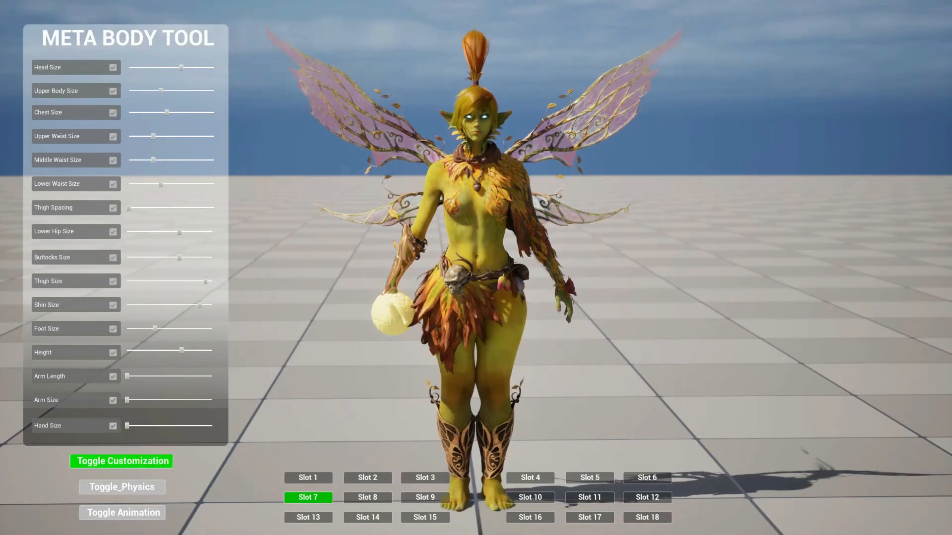
In slot 7, set Height to minimum and Hand Size to maximum, and increase the Foot, Arm and Middle Waist Size
left_click_drag(182, 351, 127, 350)
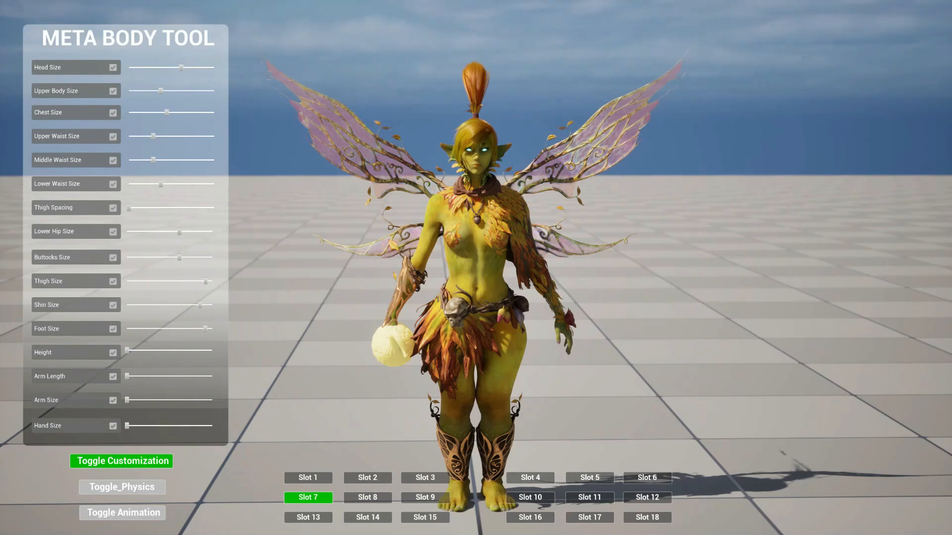
left_click_drag(127, 400, 164, 400)
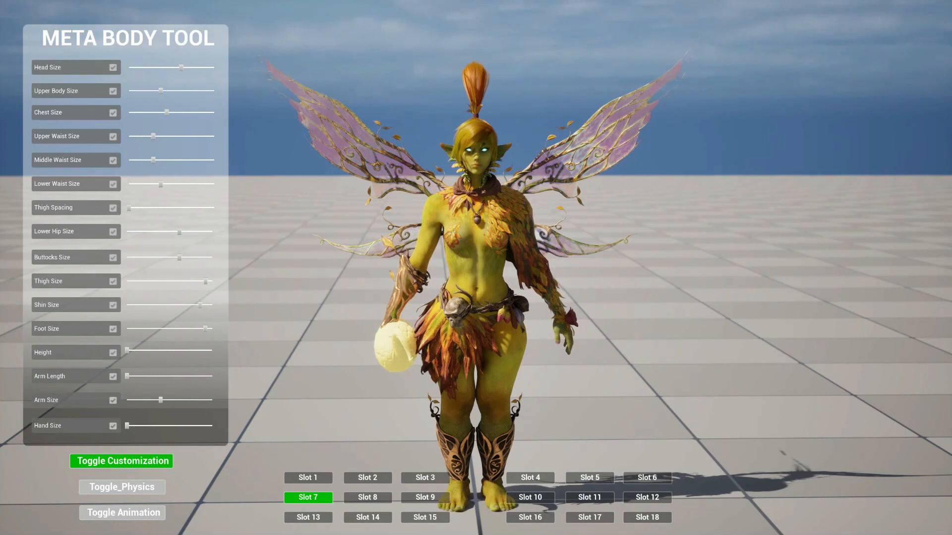
left_click_drag(127, 426, 212, 426)
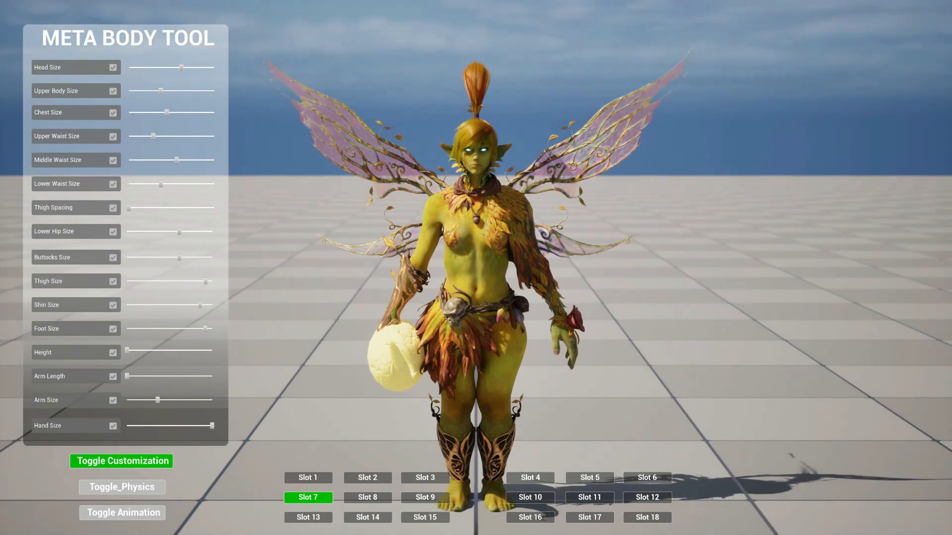
Set slot 7's Chest Size to maximum, raise Upper Waist Size, reduce Upper Body Size, and turn animation back on
left_click_drag(153, 136, 162, 136)
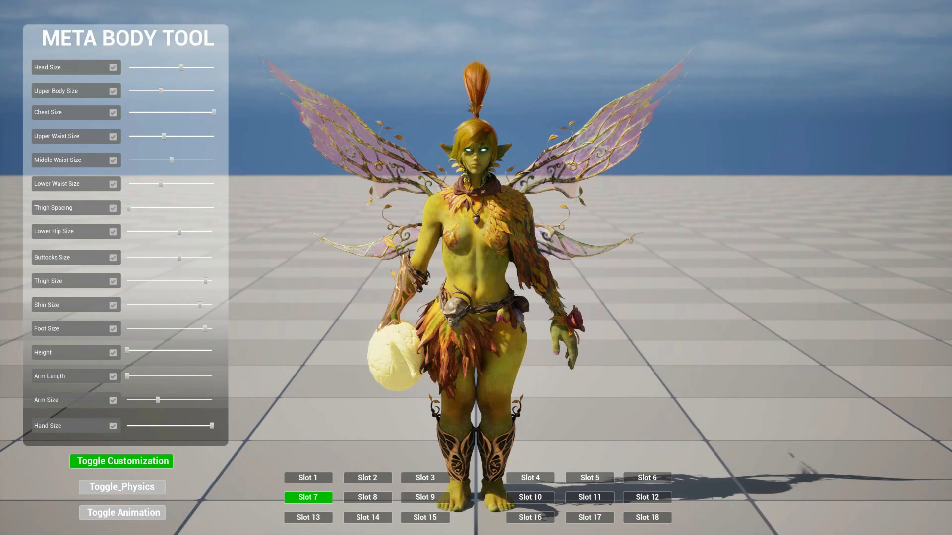
left_click_drag(535, 268, 421, 268)
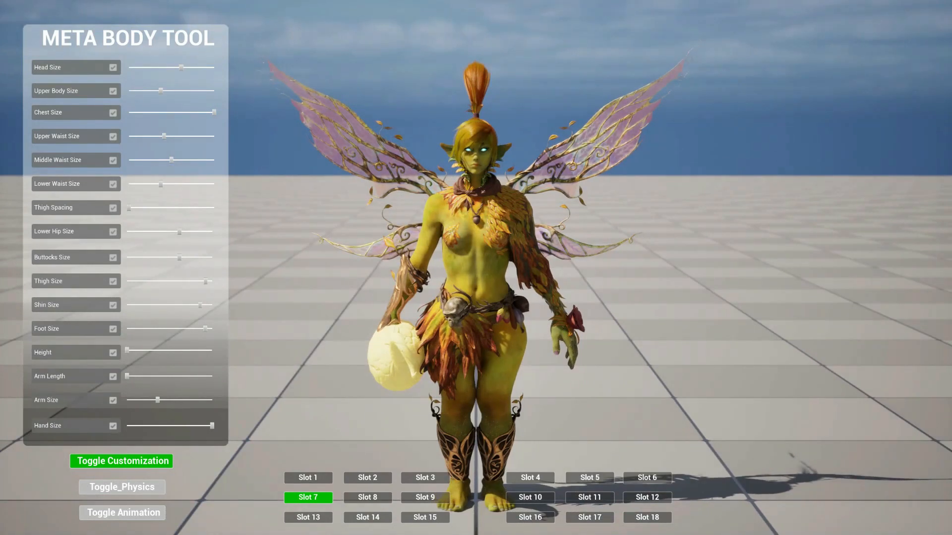
mouse_move(161, 91)
left_mouse_down()
mouse_move(177, 91)
mouse_move(152, 91)
left_mouse_up()
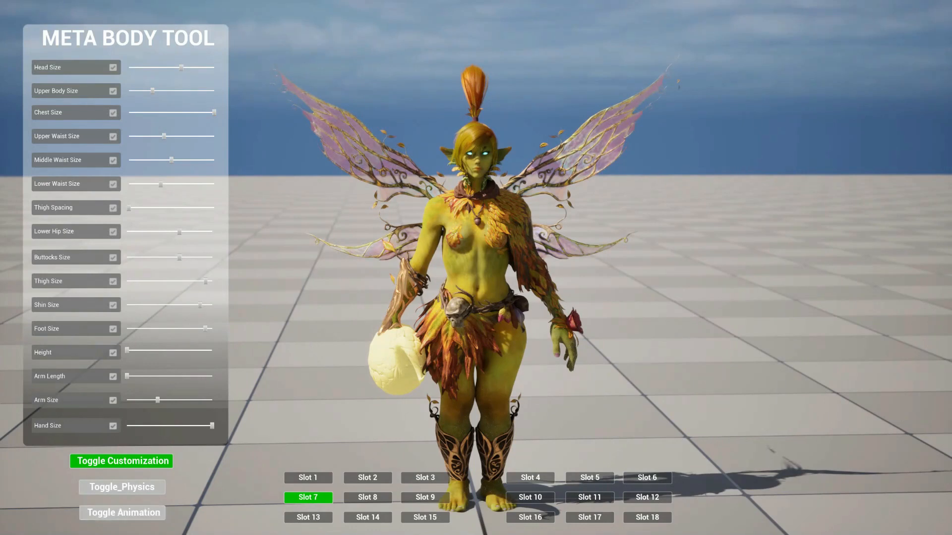
left_click(122, 512)
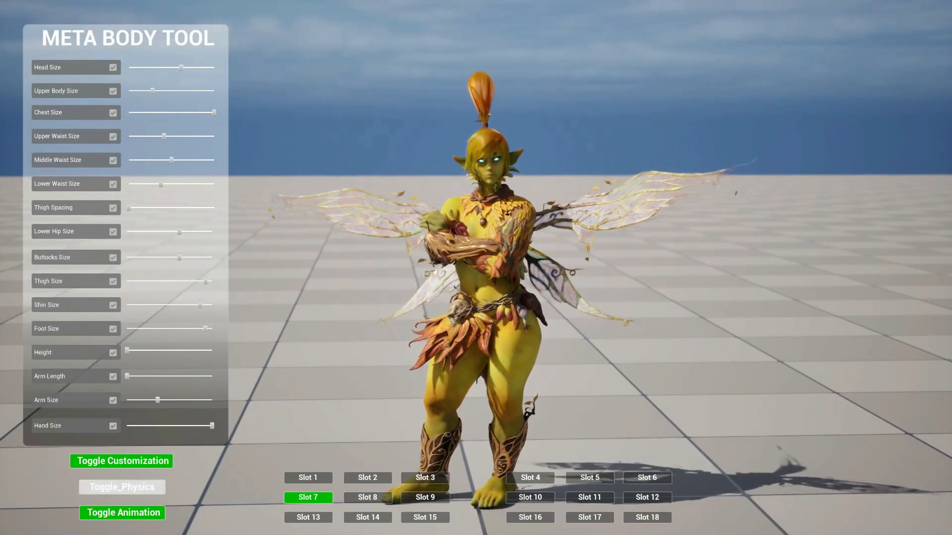
Switch the Fey character's customization off and back on to compare its slot 7 shape with the original
left_click(121, 461)
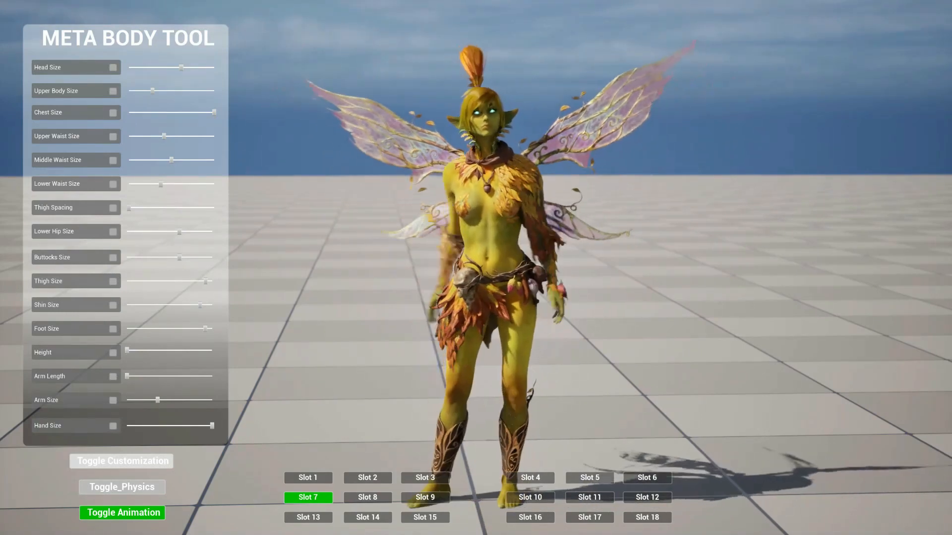
left_click(122, 461)
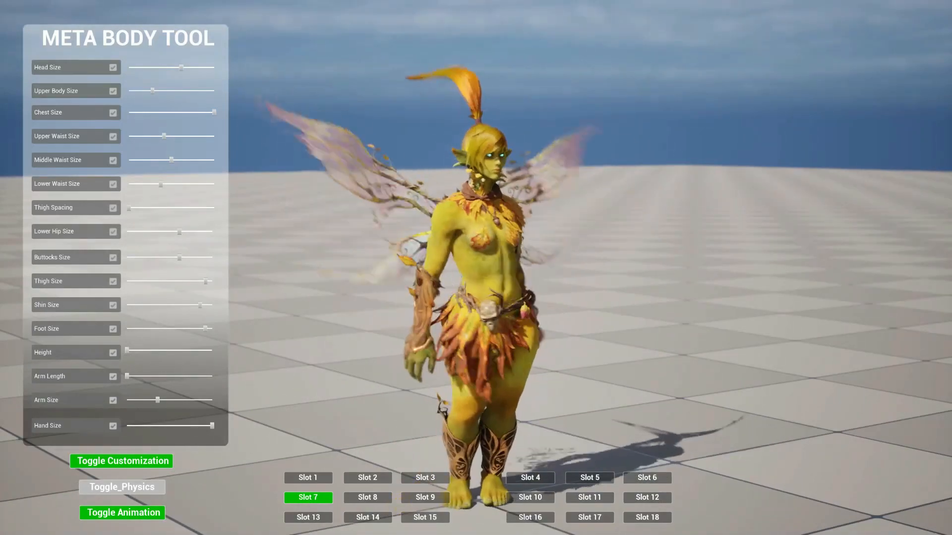
left_click(113, 91)
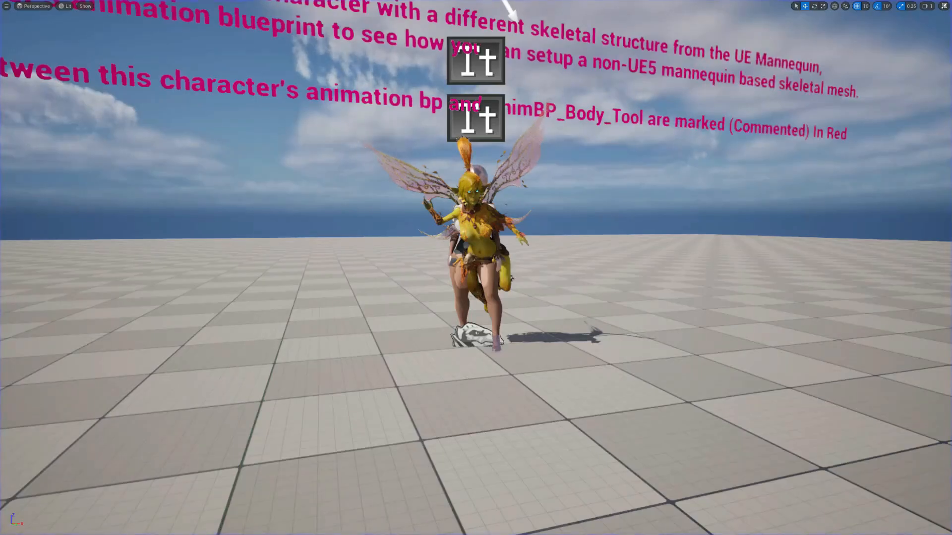
Leave the full-screen viewport, open the Demo_Map level and view its mannequin
mouse_move(476, 268)
right_mouse_down()
mouse_move(421, 267)
mouse_move(479, 258)
mouse_move(490, 270)
right_mouse_up()
key("w")
key("F11")
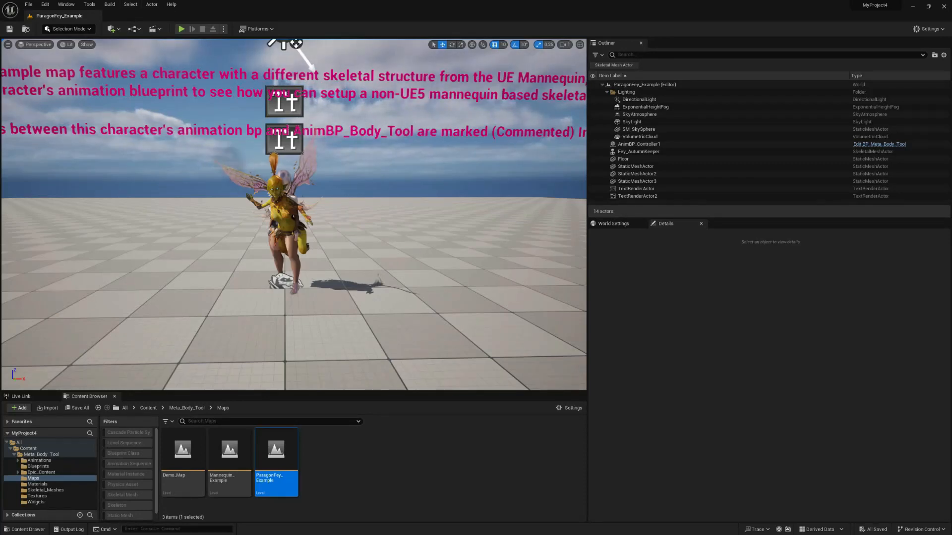
left_click_drag(294, 278, 283, 255)
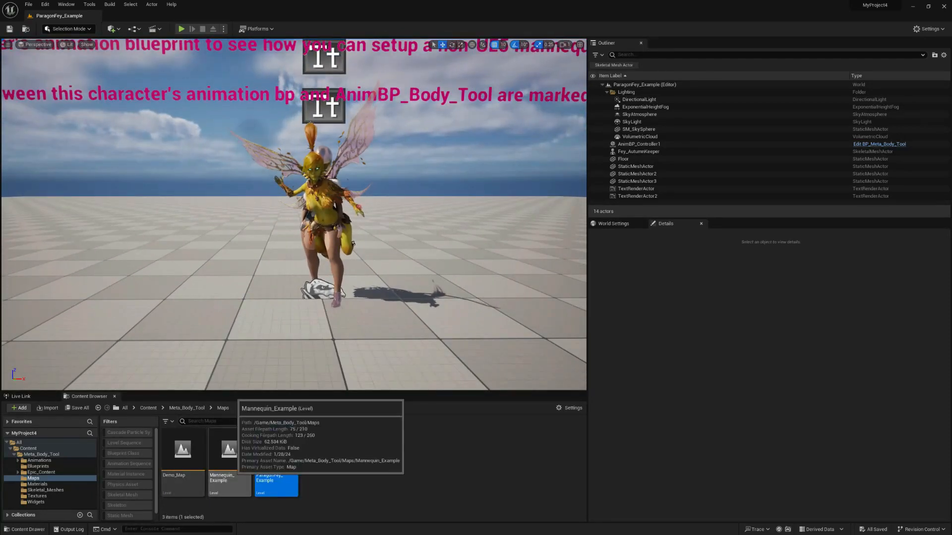
double_click(183, 462)
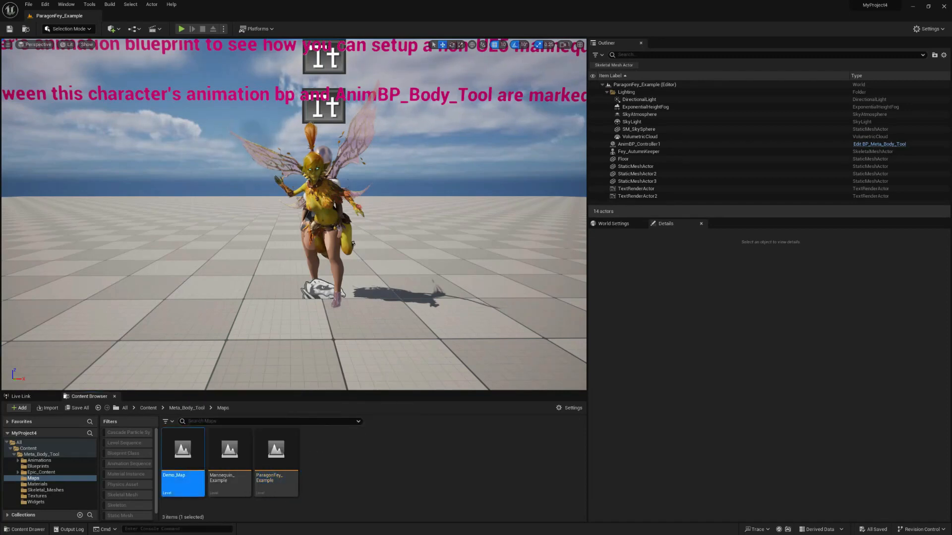
middle_click_drag(300, 213, 254, 128)
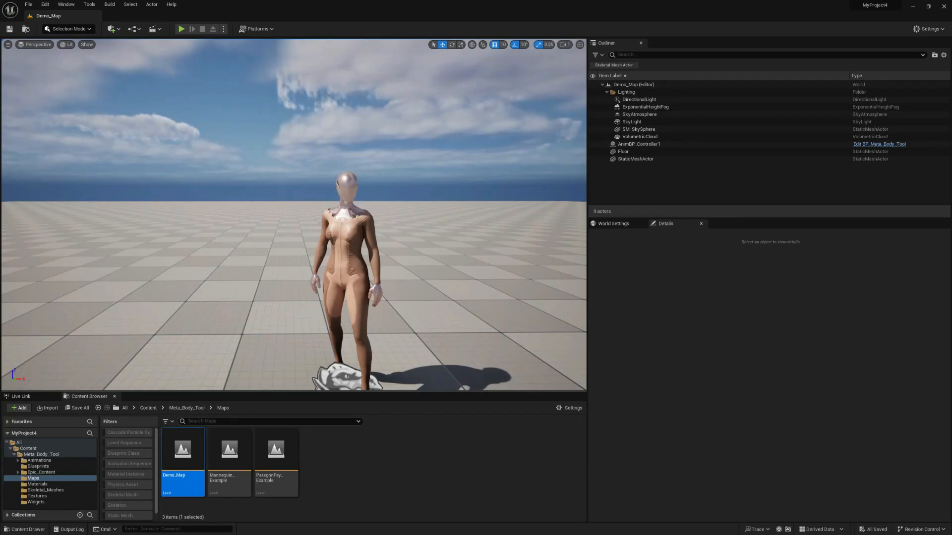
middle_click_drag(254, 129, 333, 194)
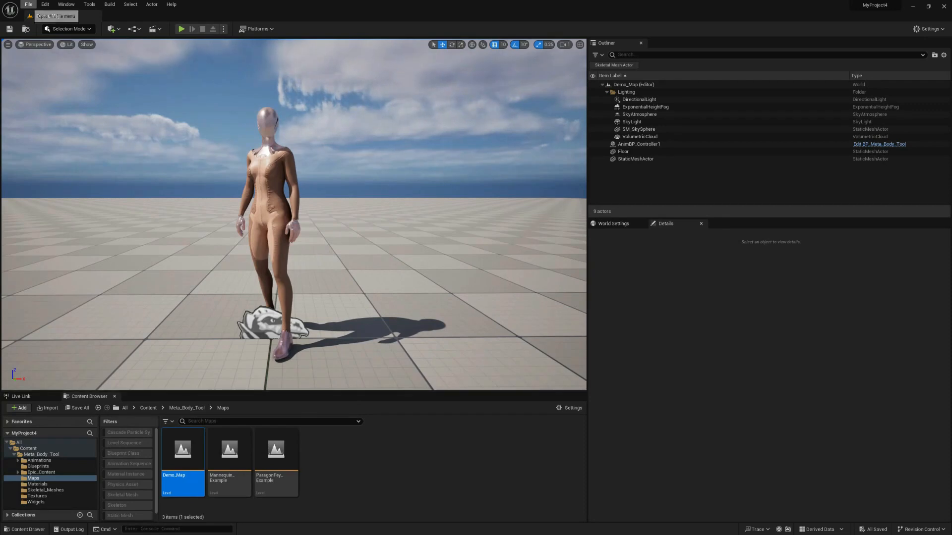
Open the ThirdPersonMap level from the Maps folder in Meta_Body_Tool/Epic_Content/ThirdPerson
left_click(28, 4)
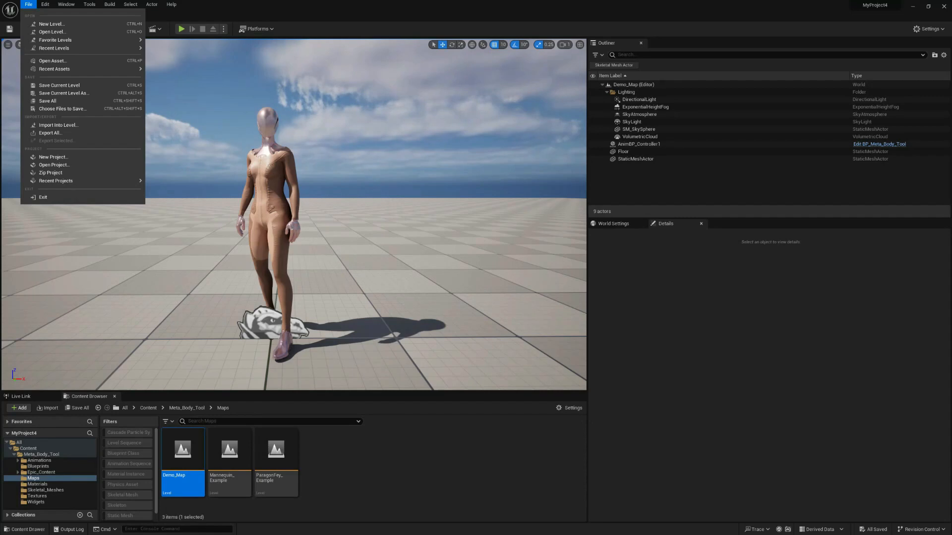
left_click(41, 454)
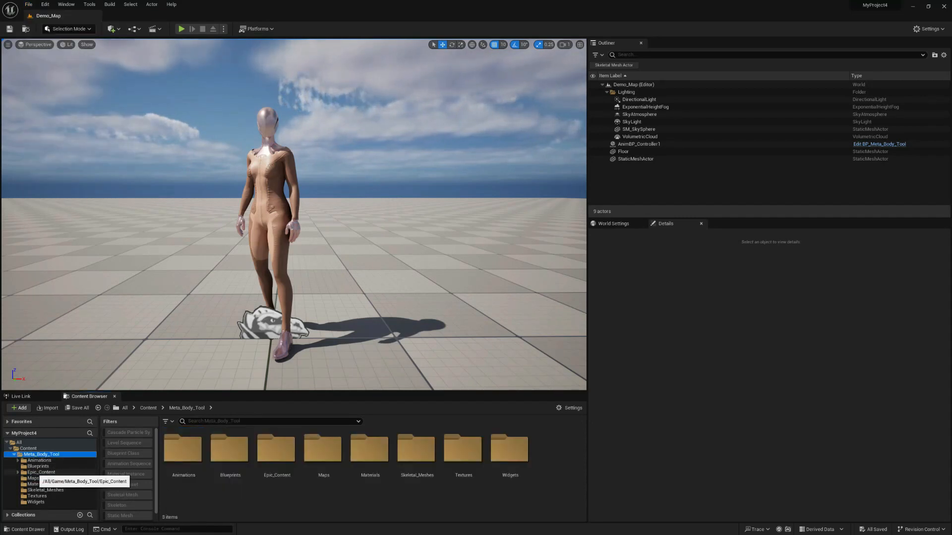
double_click(40, 473)
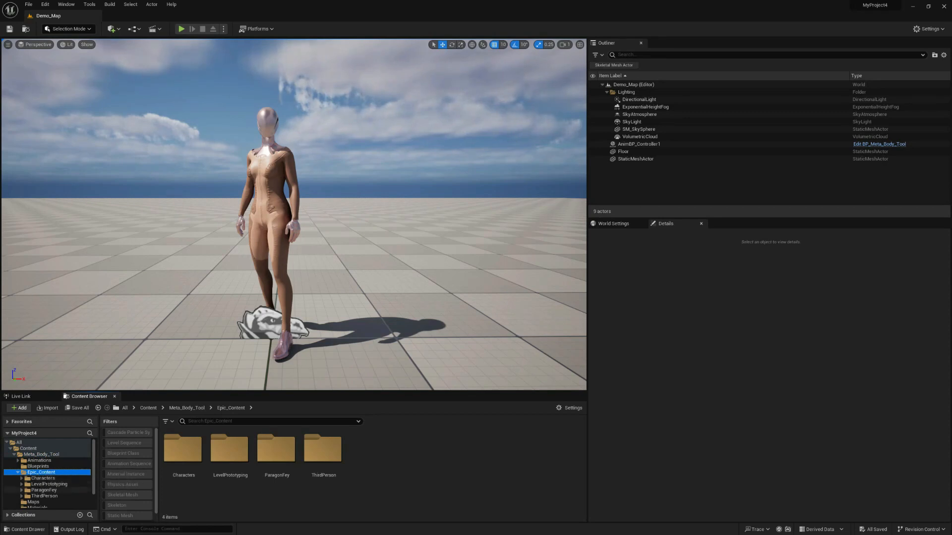
left_click(44, 496)
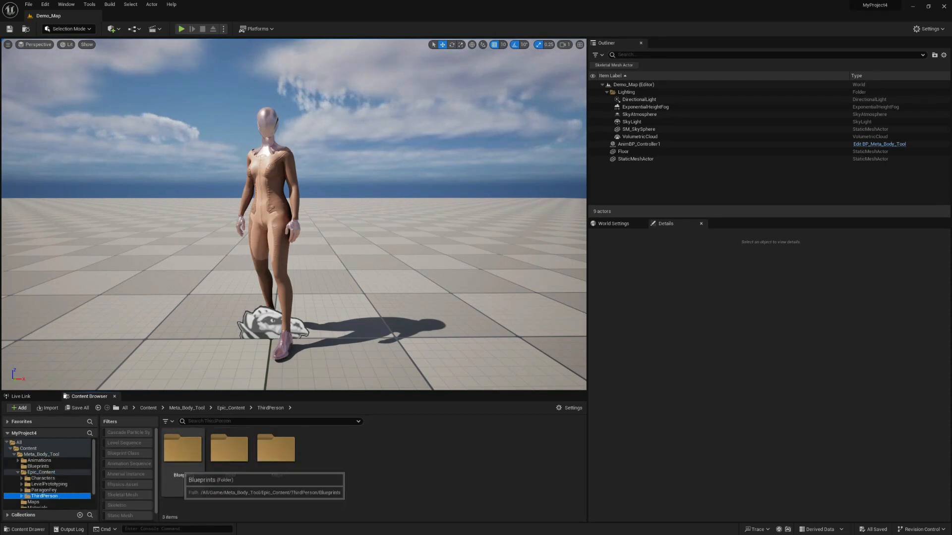
scroll(61, 497, "down", 1)
double_click(276, 461)
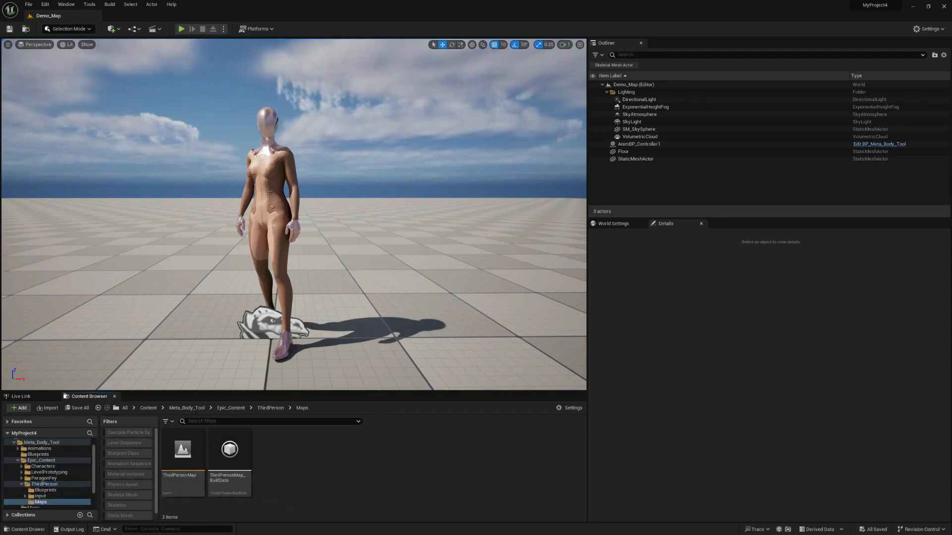
double_click(183, 456)
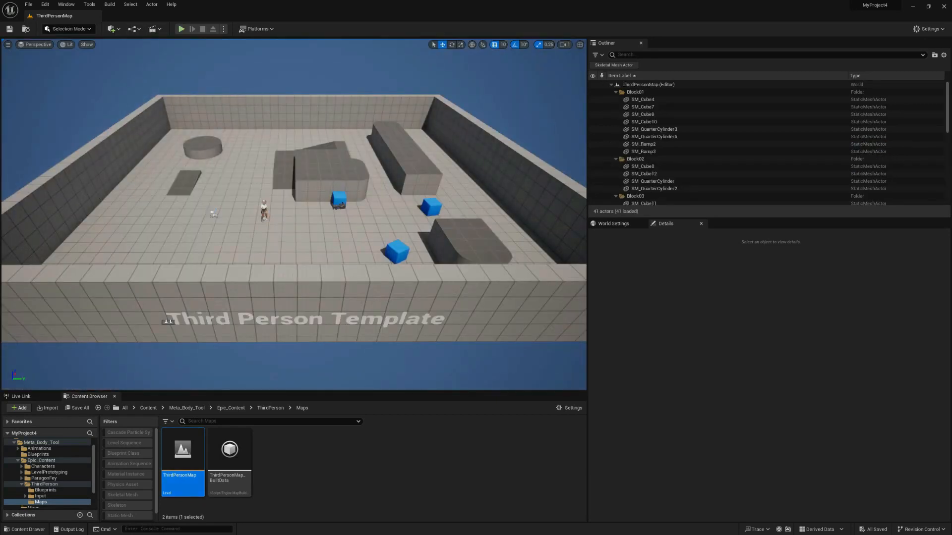
Play the third-person level and run the mannequin around the arena
left_click(182, 28)
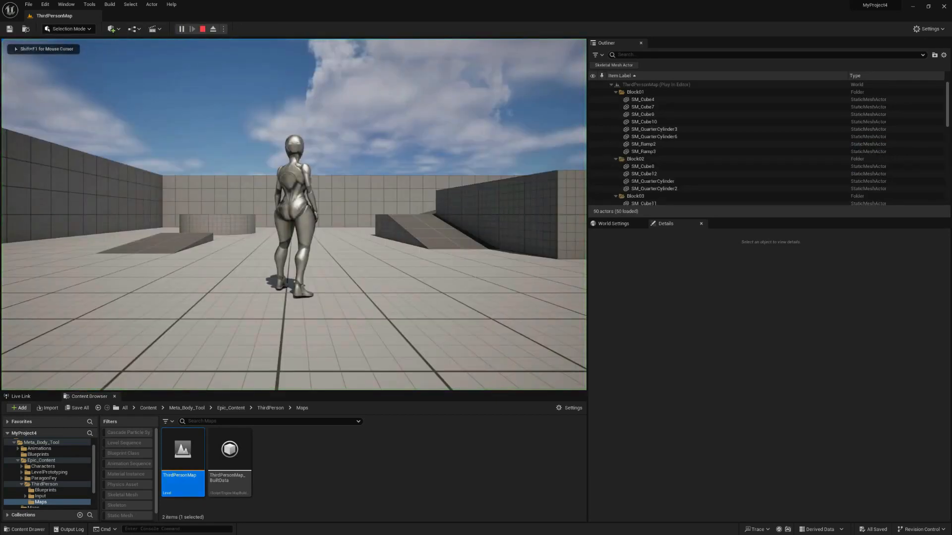
key("a")
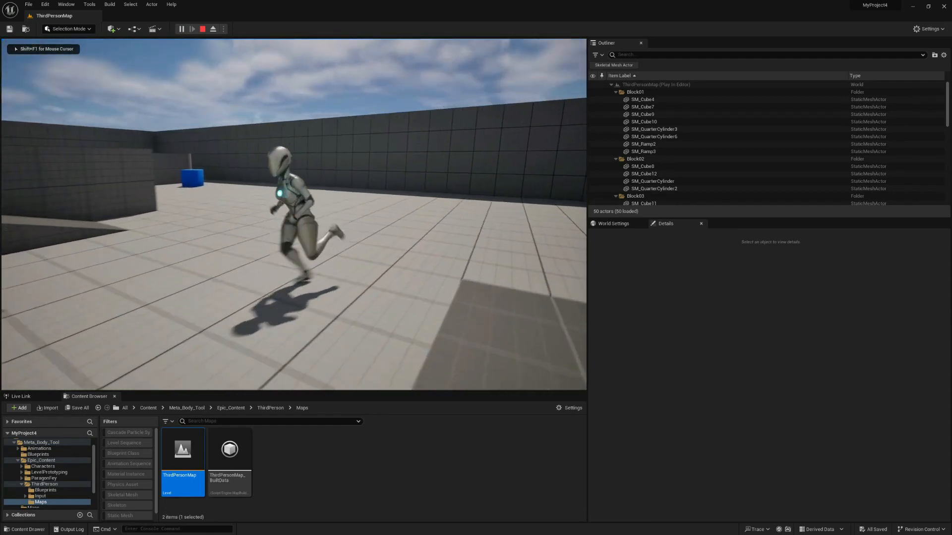
key("w")
key("d")
key("s")
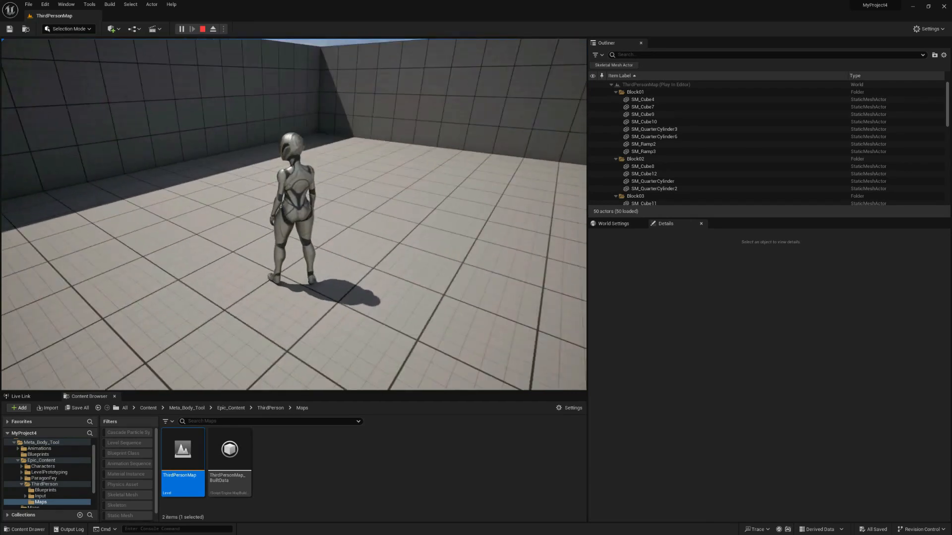
Switch the running game to full screen and run the mannequin in several directions
key("F11")
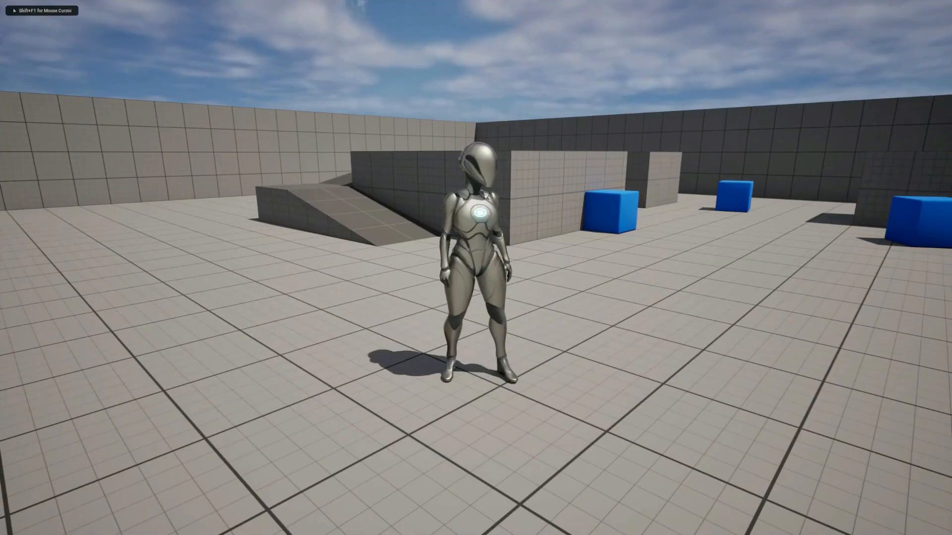
key("w")
key("a")
key("s")
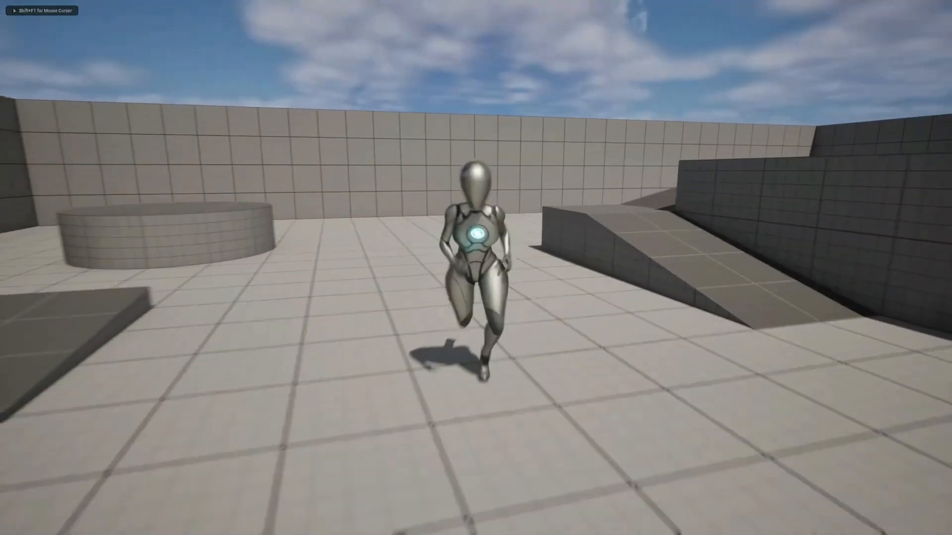
Show the Meta Body Tool controls, load slot 7 on the mannequin and run it around with that body shape
key("Tab")
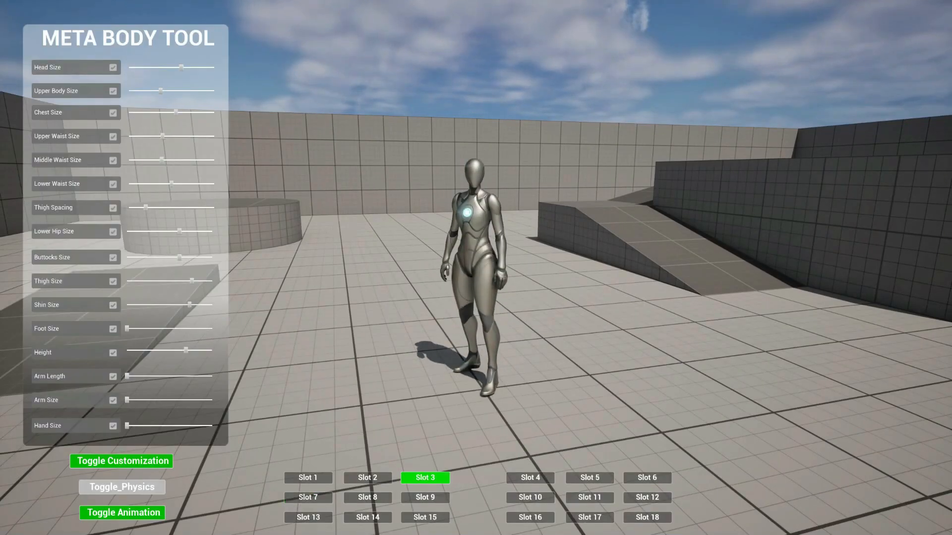
key("d")
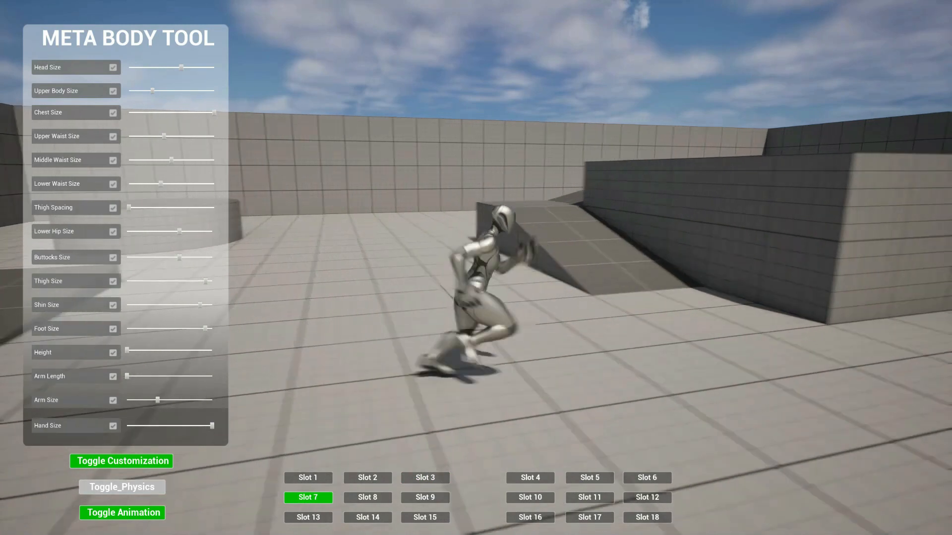
key("s")
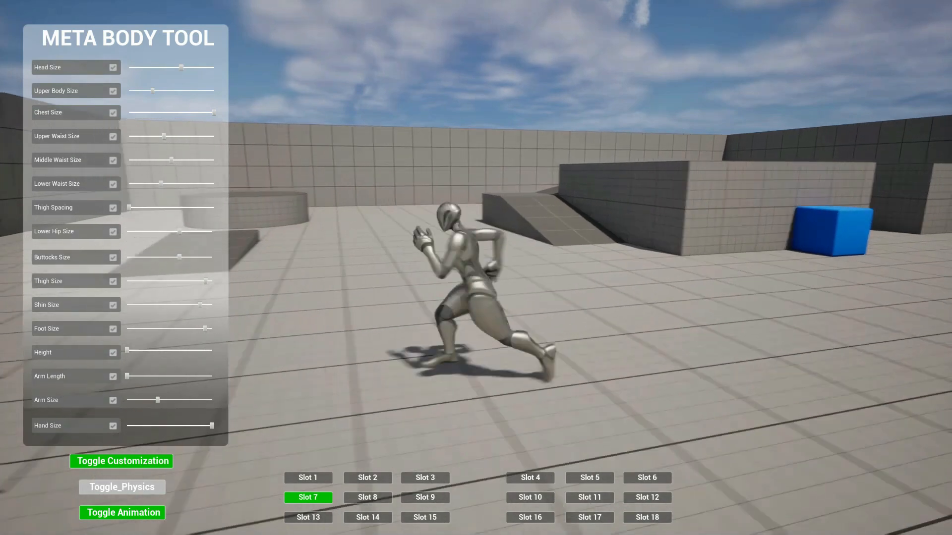
key("s")
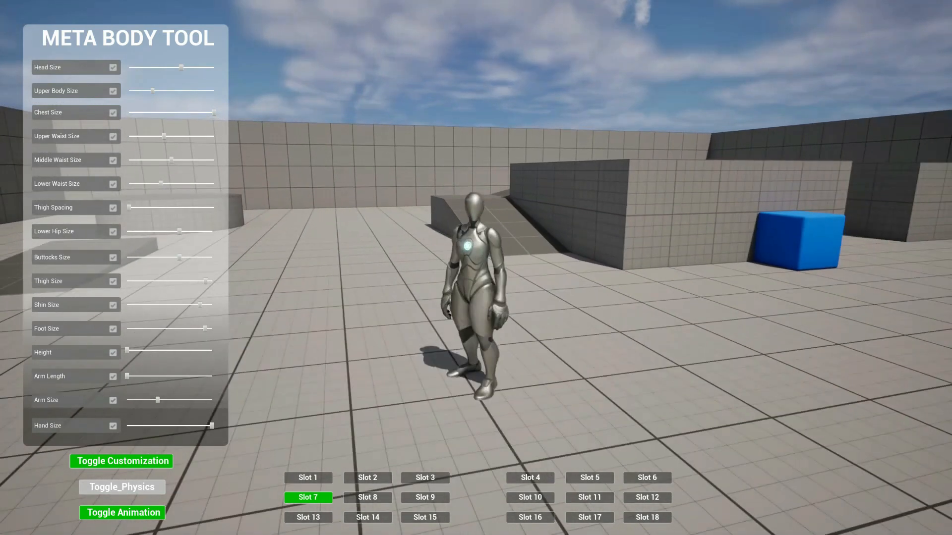
key("d")
key("s")
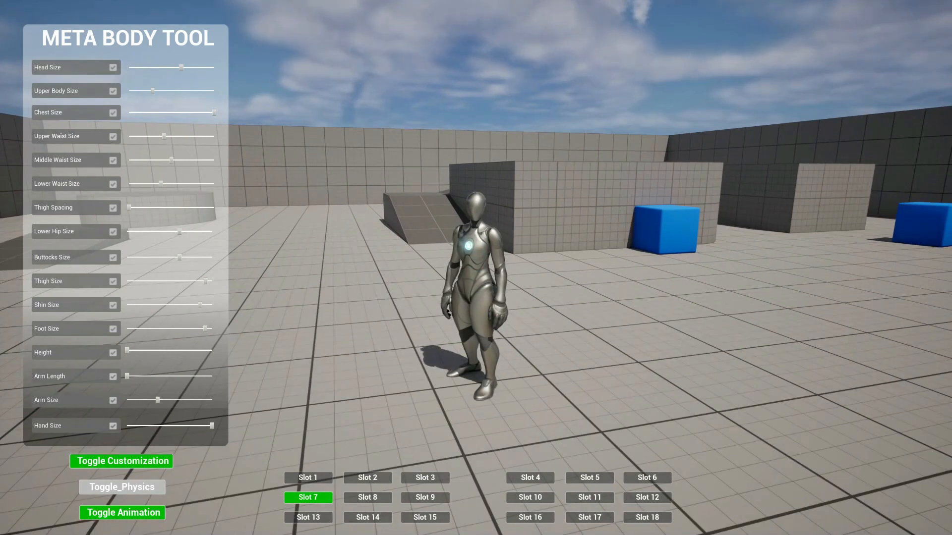
key("w")
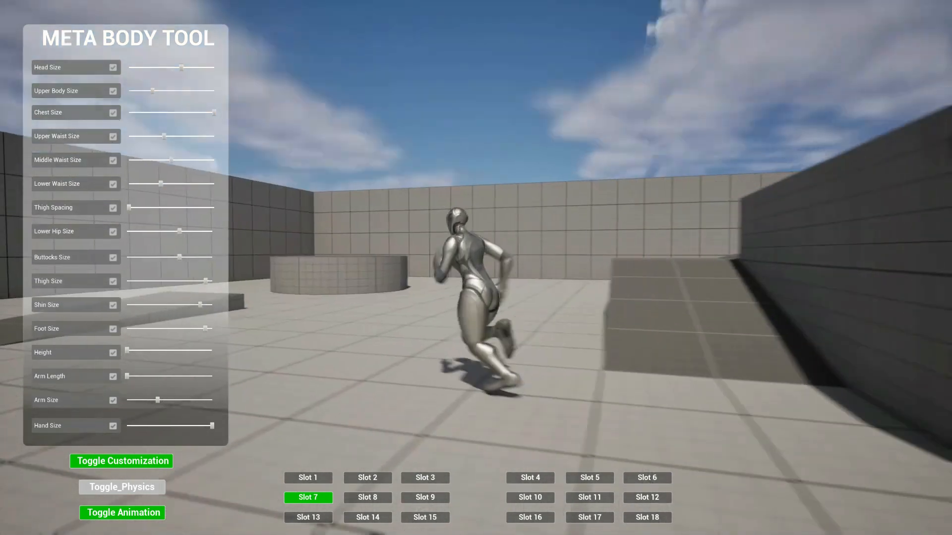
Hide the Meta Body Tool controls and run the mannequin forward and back toward the camera
key("Tab")
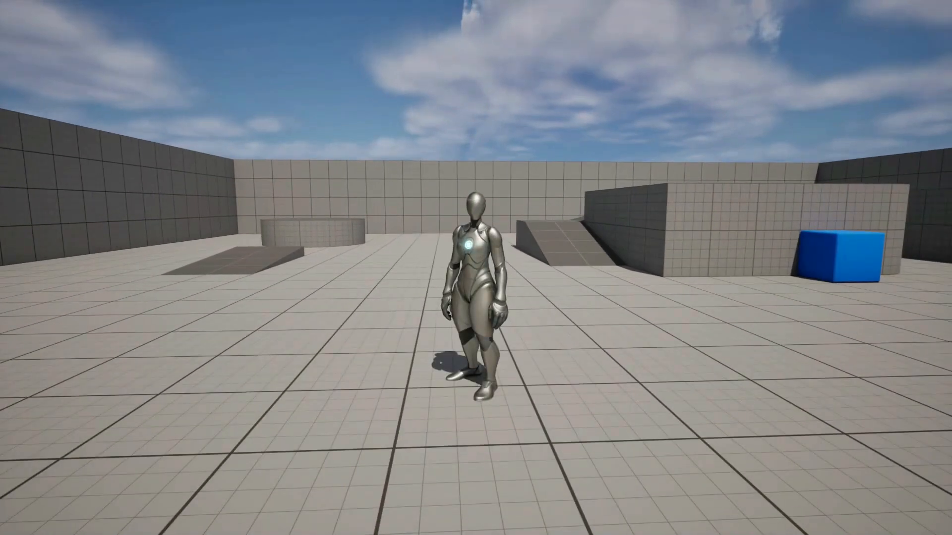
key("w")
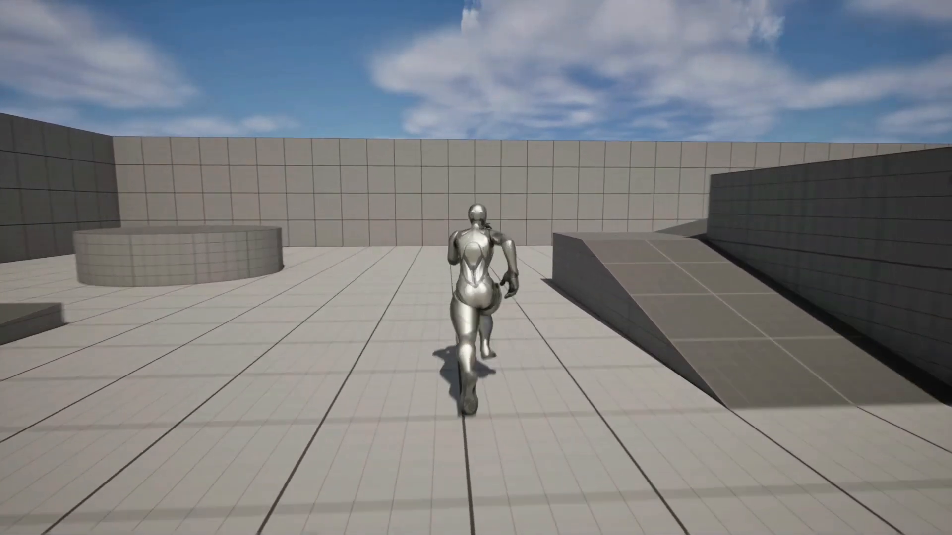
key("s")
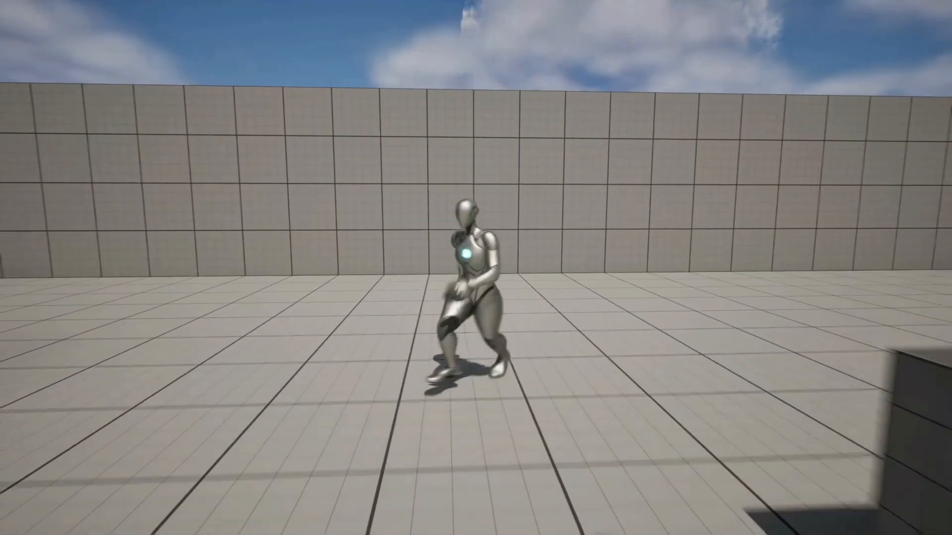
Show the body controls again and load slots 3, 2 and 1 to compare shapes, returning to slot 7
key("Tab")
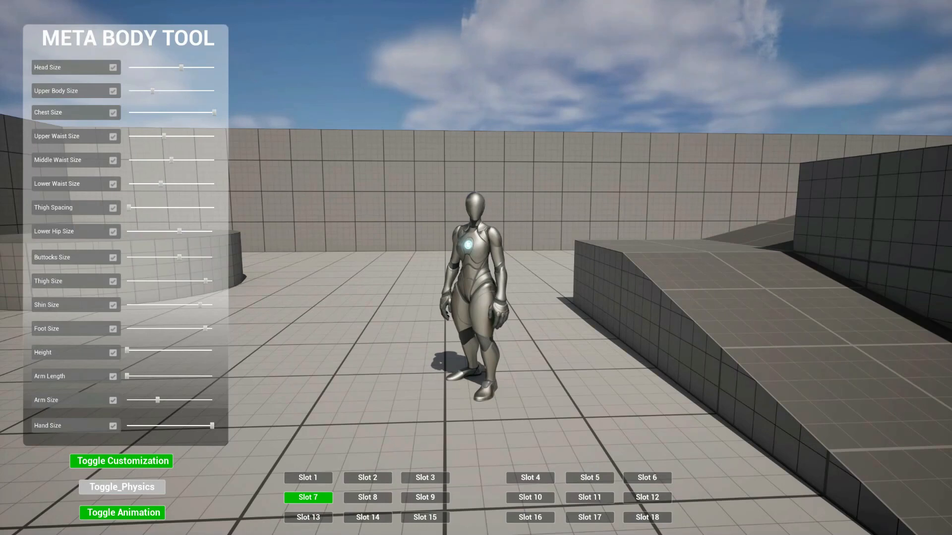
left_click(425, 477)
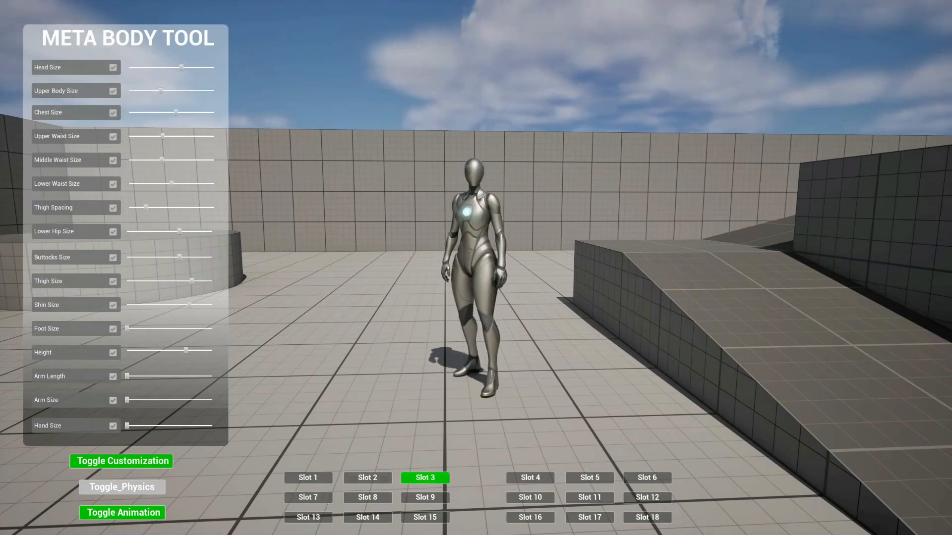
left_click(368, 477)
left_click(308, 478)
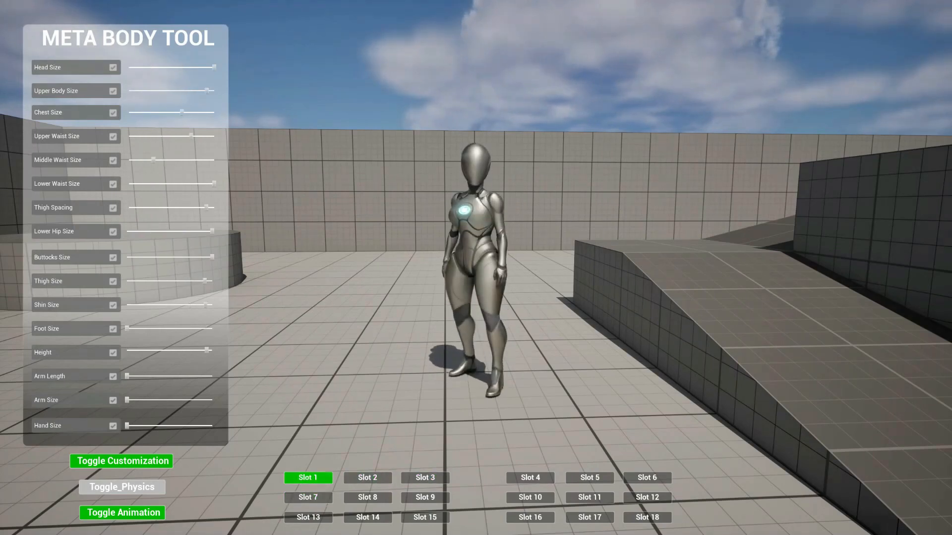
left_click(307, 497)
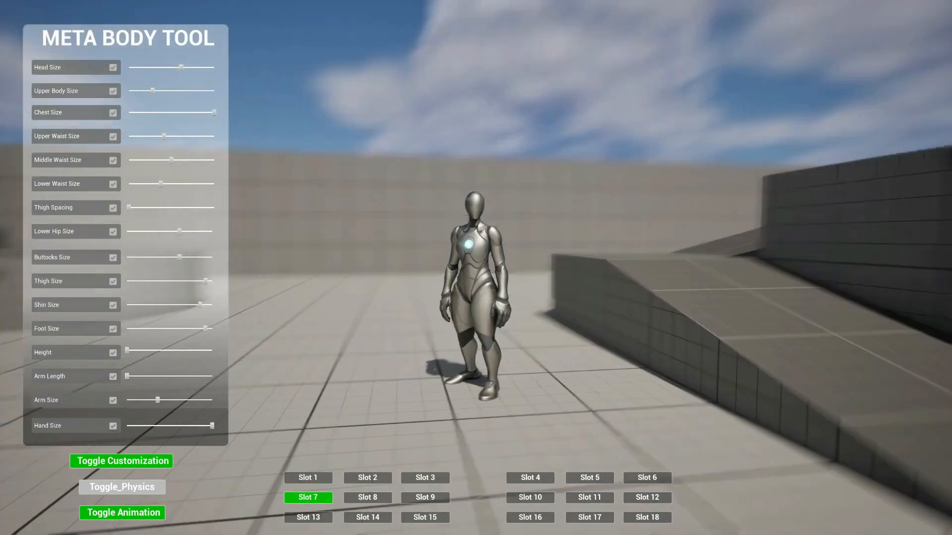
Run the slot 7 mannequin around near the ramp to check its proportions in motion
key("s")
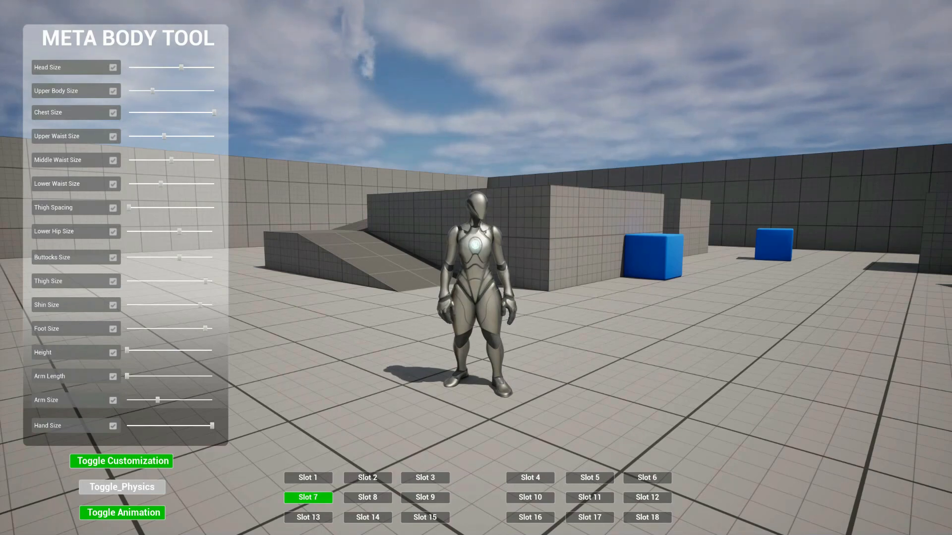
key("w")
key("a")
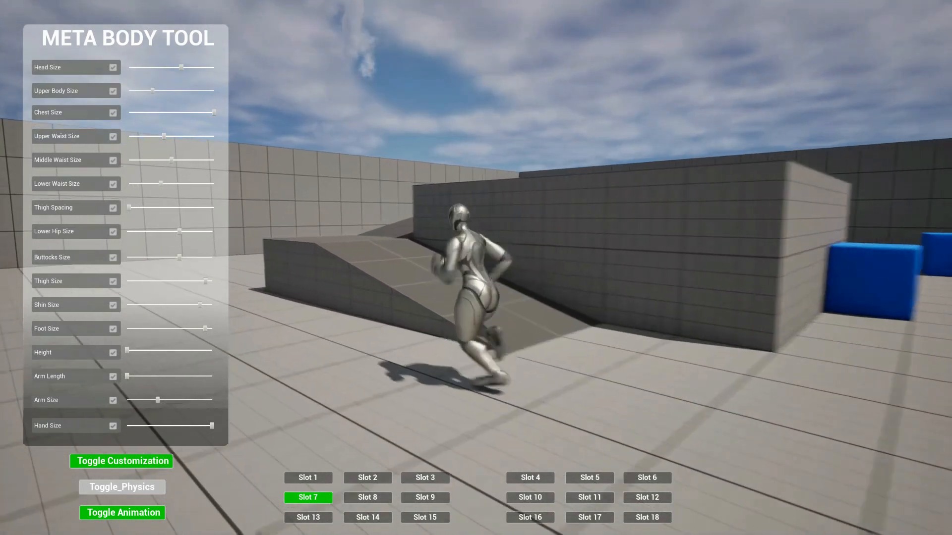
key("s")
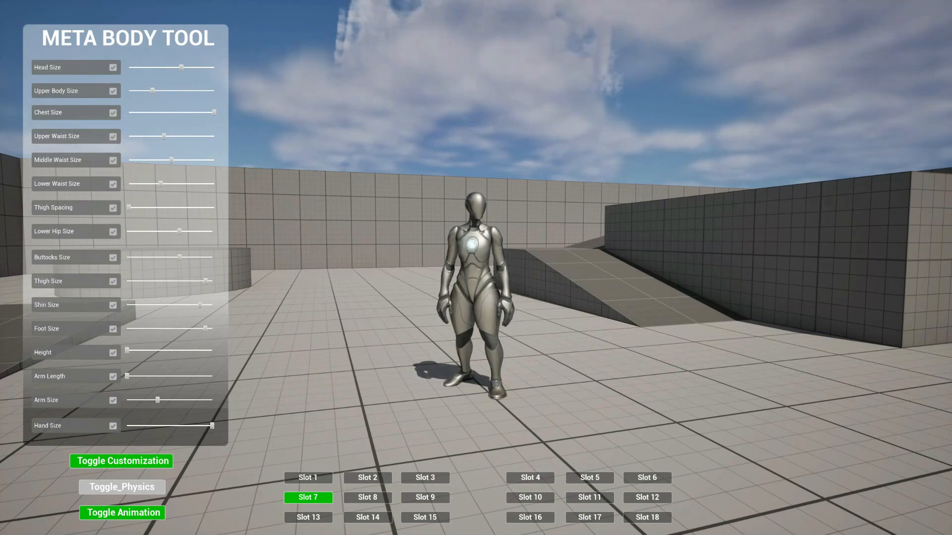
Run the slot 7 mannequin away from and back toward the camera, and stop playing the level
key("w")
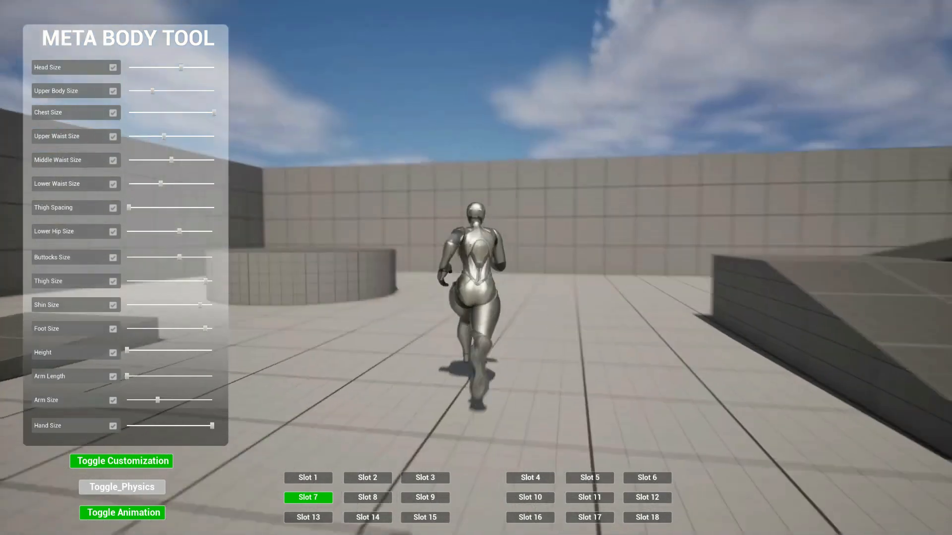
key("d")
key("s")
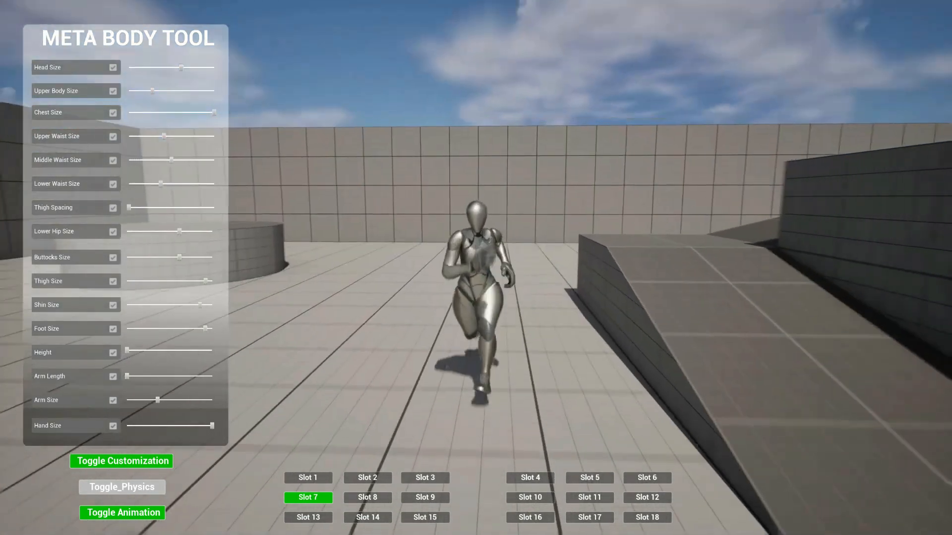
key("a")
key("d")
key("s")
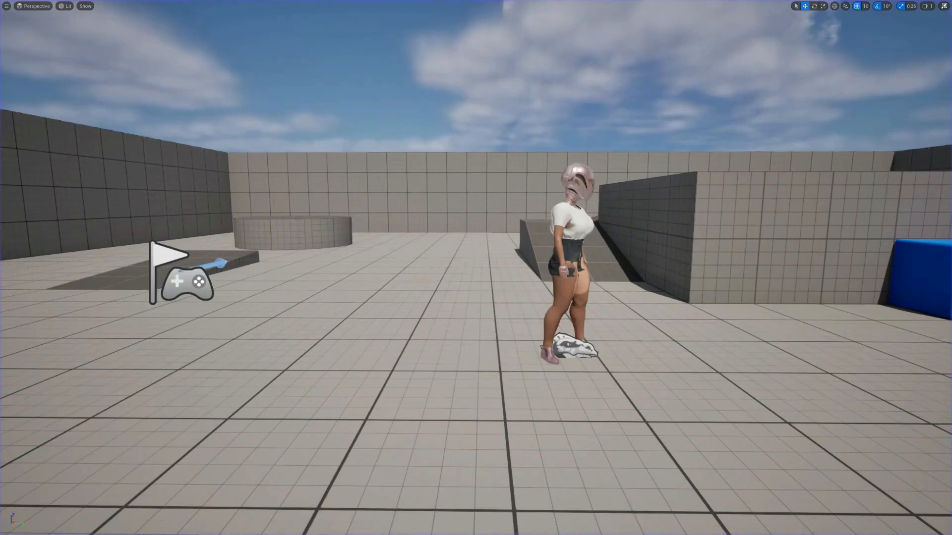
Restore the viewport from full screen and delete the white-shirted Fey character from the level
right_click_drag(476, 268, 526, 287)
key("s")
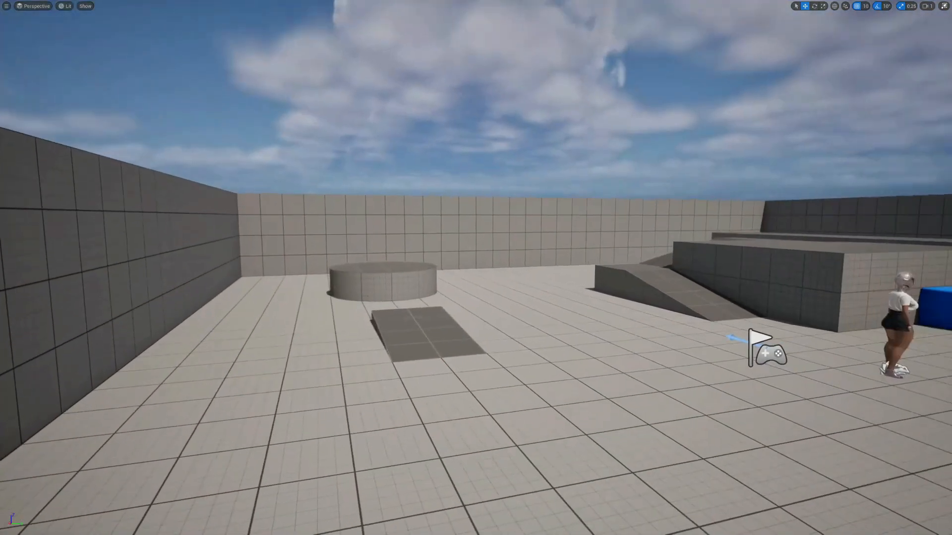
key("F11")
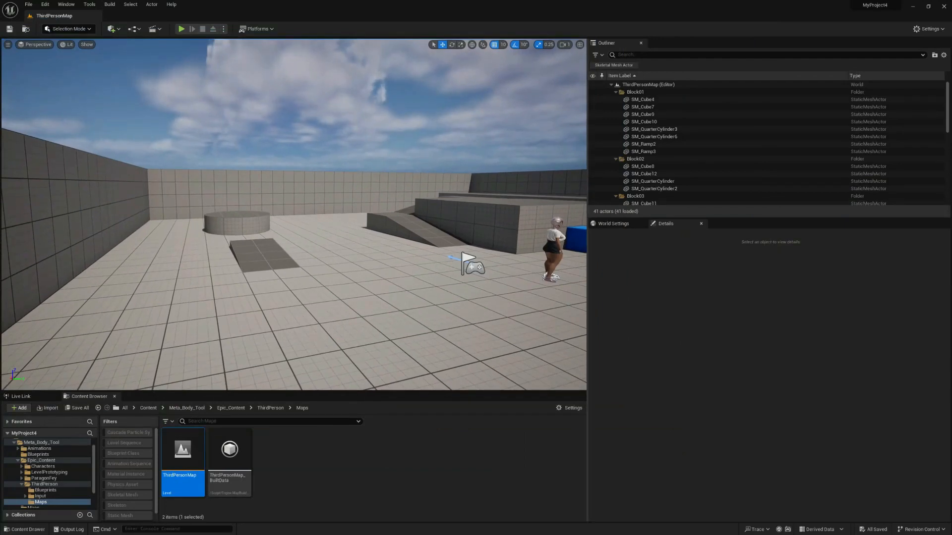
left_click(553, 247)
key("Delete")
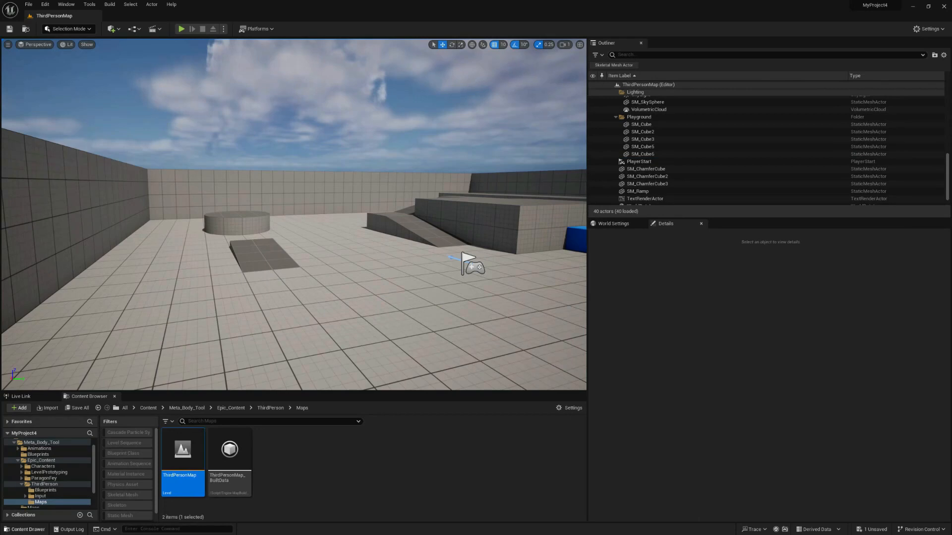
Open the BP_ThirdPersonCharacter blueprint from the ThirdPerson Blueprints folder
scroll(47, 483, "down", 1)
left_click(45, 478)
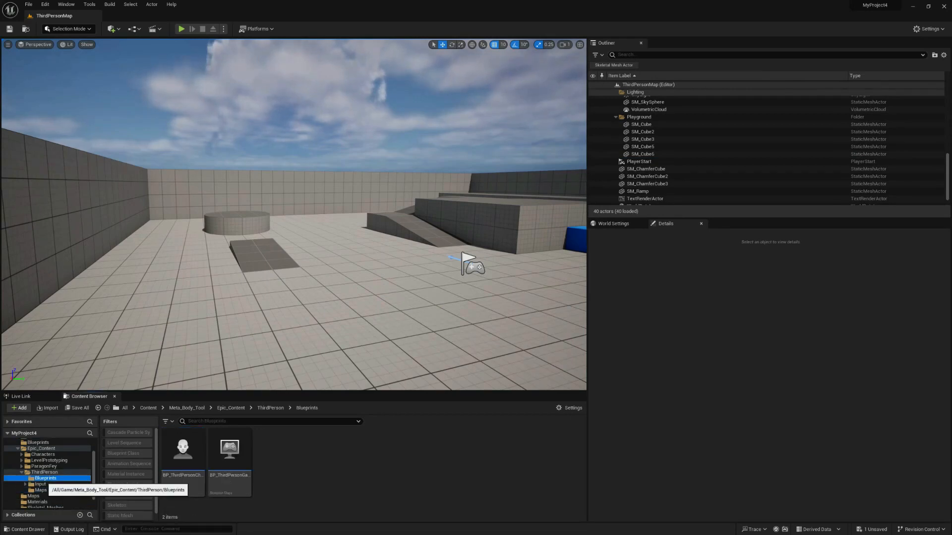
left_click(182, 451)
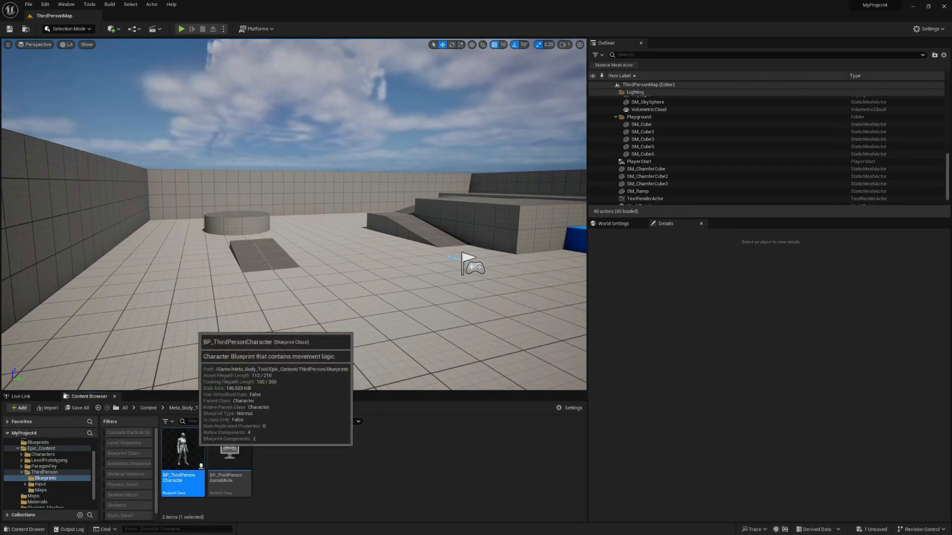
double_click(183, 451)
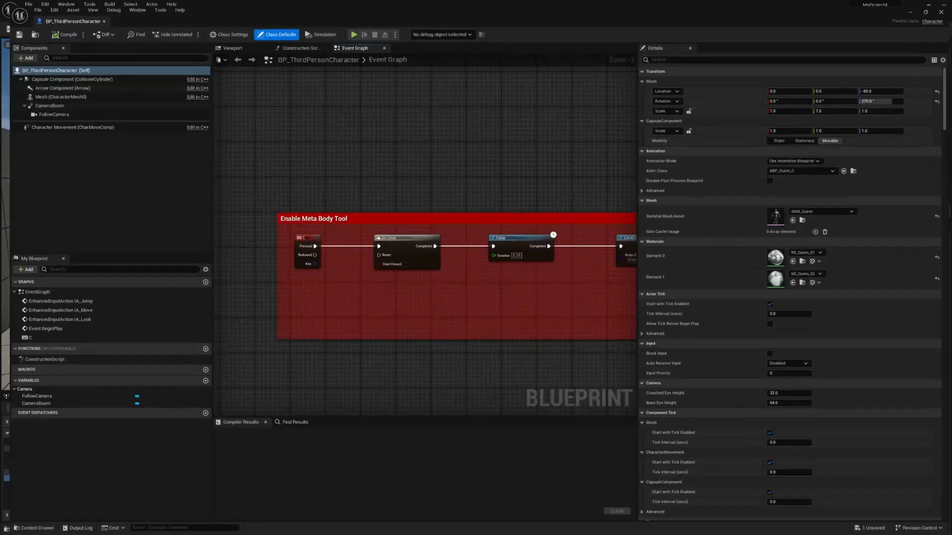
Select the Enable Meta Body Tool node group in the Event Graph and examine its nodes
scroll(331, 380, "down", 6)
right_click_drag(330, 379, 327, 326)
left_click_drag(542, 271, 304, 327)
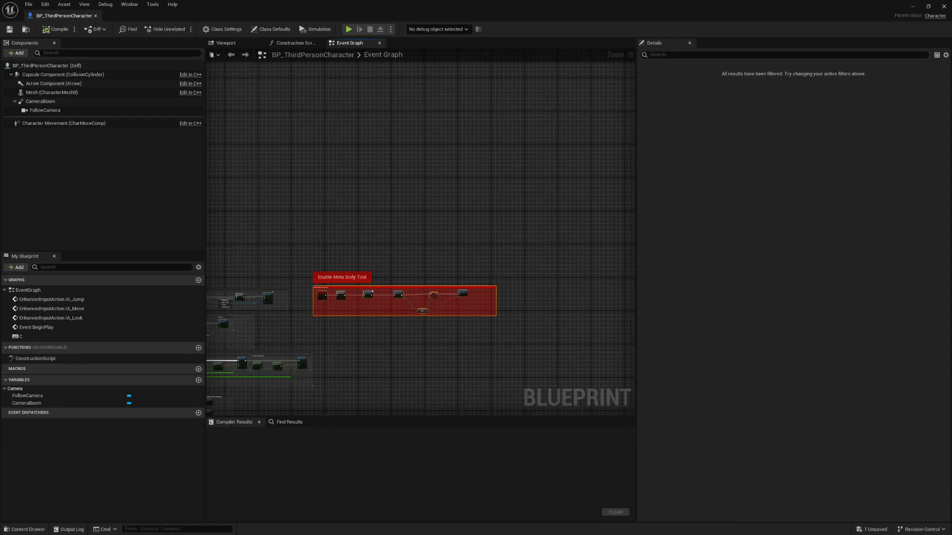
scroll(337, 323, "up", 6)
scroll(427, 325, "down", 2)
Shrink the blueprint window, show the character in its 3D preview and select the Mesh component
left_click_drag(496, 6, 708, 168)
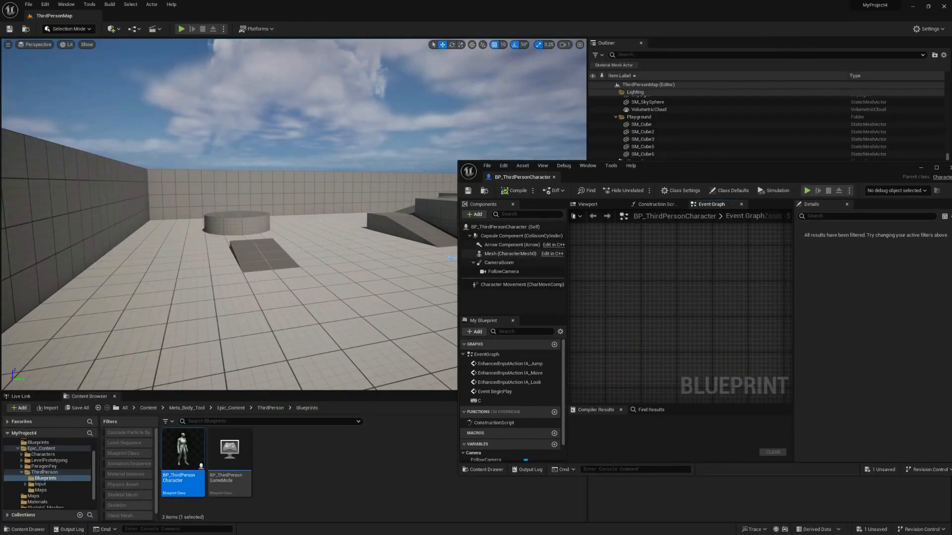
left_click(587, 204)
scroll(695, 286, "up", 4)
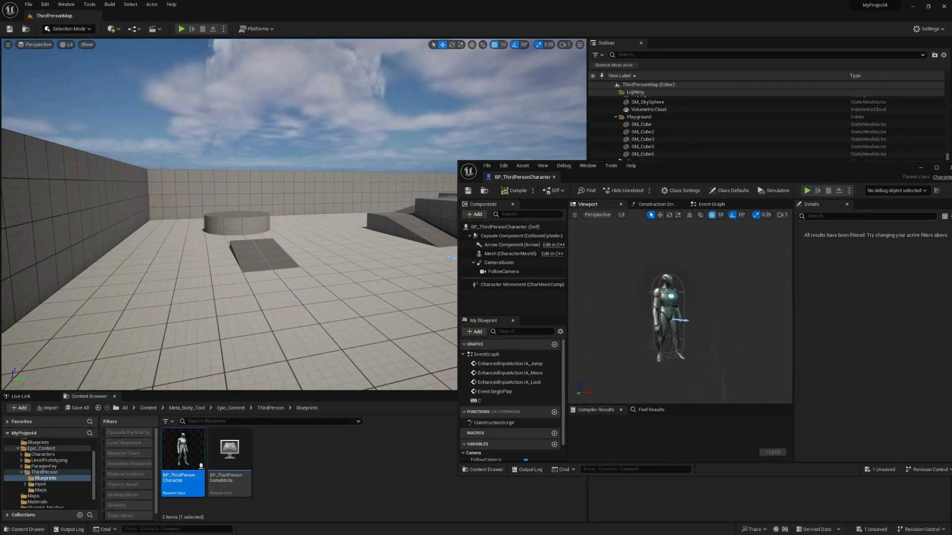
left_click(666, 310)
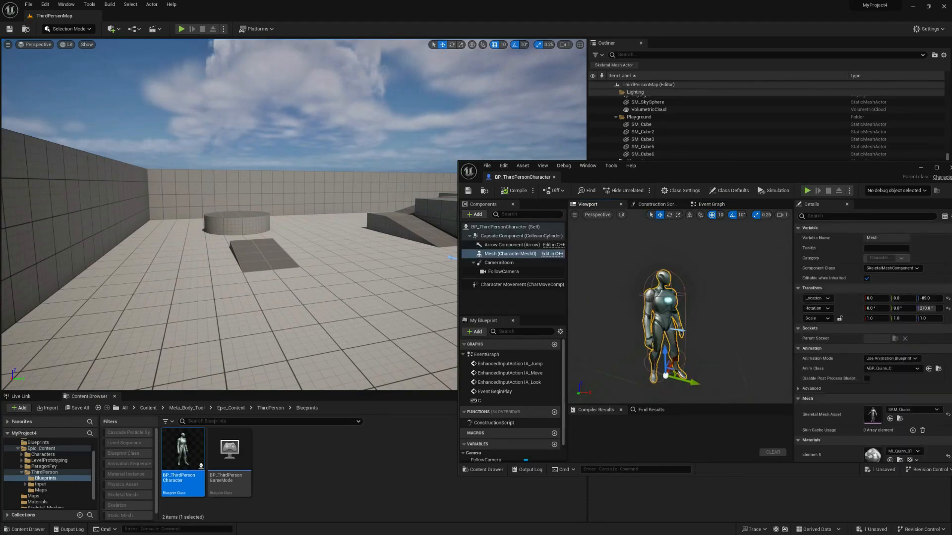
left_click_drag(768, 169, 589, 128)
Locate the Mesh component's skeletal mesh SKM_Quinn among the project assets and open it
scroll(721, 353, "down", 1)
scroll(721, 353, "down", 1)
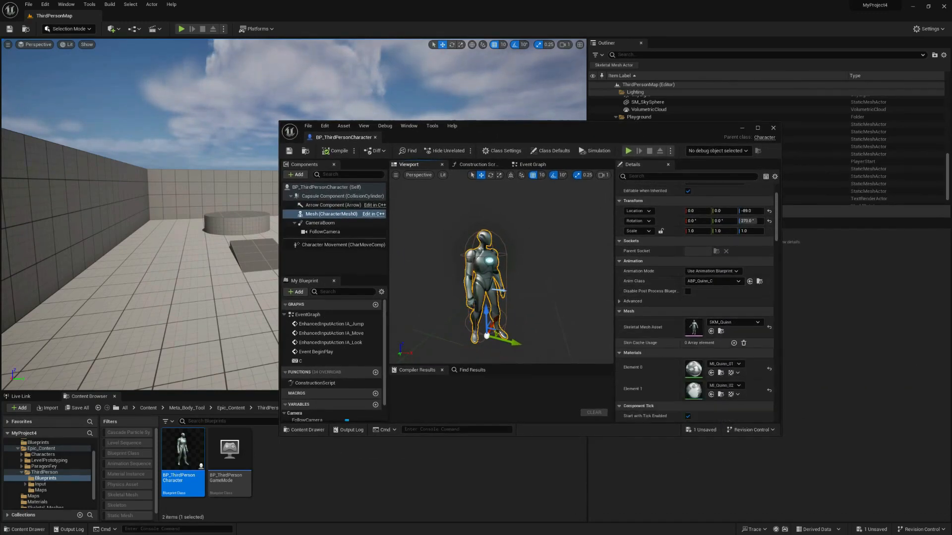
left_click(721, 332)
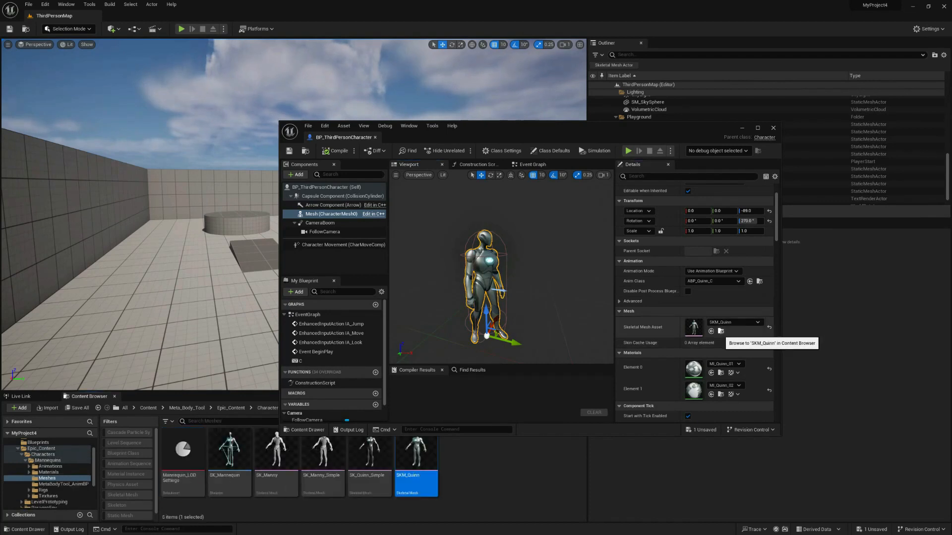
mouse_move(416, 461)
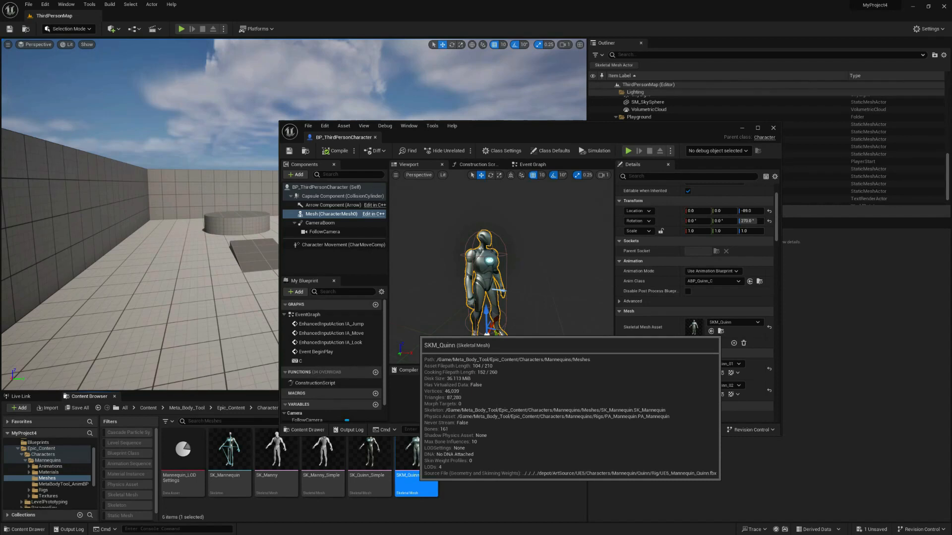
double_click(416, 461)
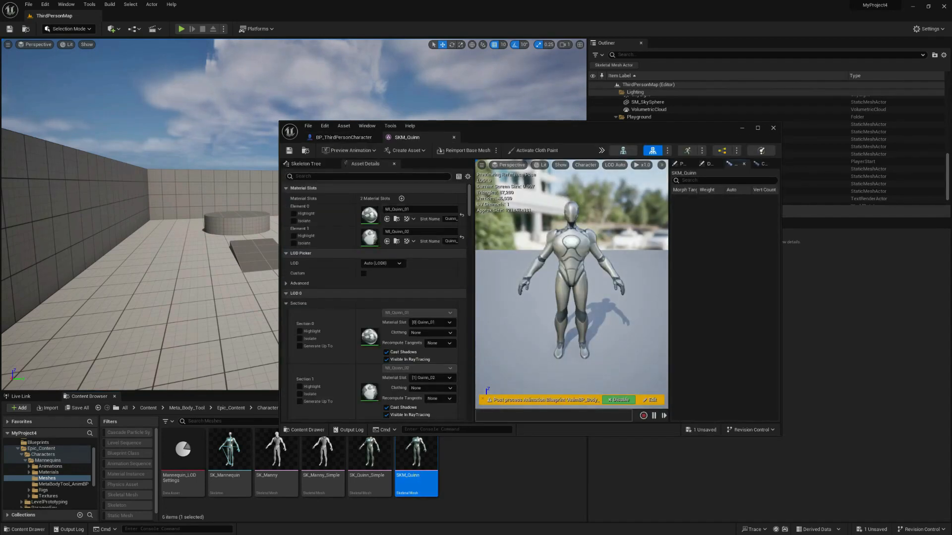
Filter SKM_Quinn's asset details by "post", clear its Post Process Anim Blueprint and minimize the editor window
type("post")
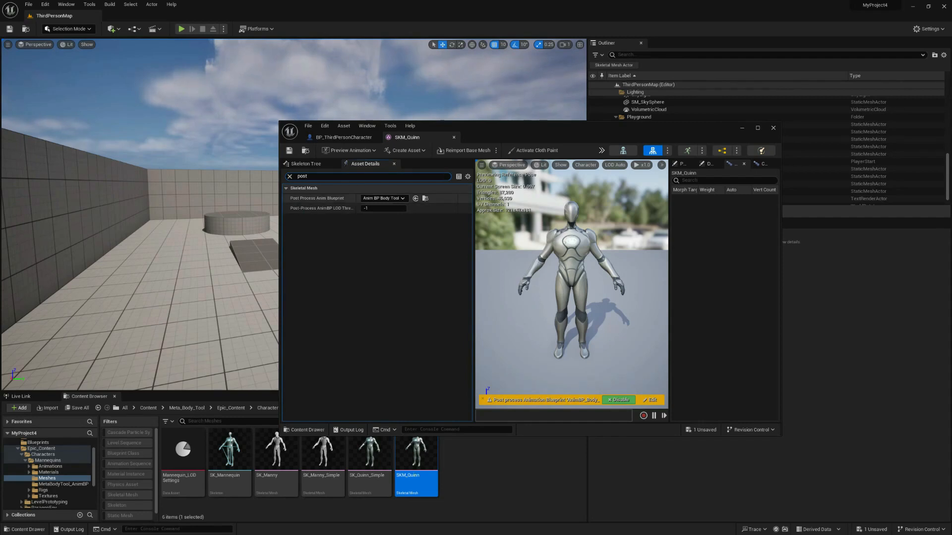
left_click(395, 198)
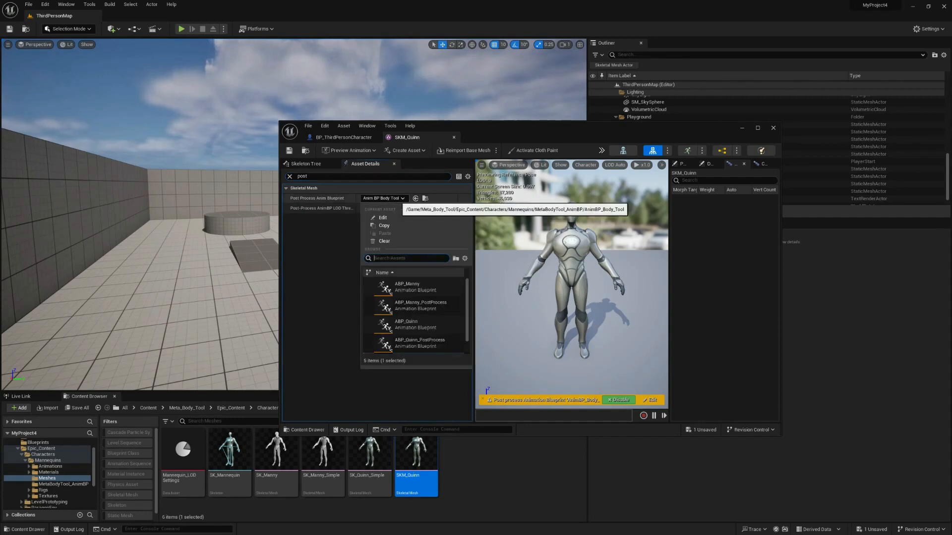
left_click(389, 241)
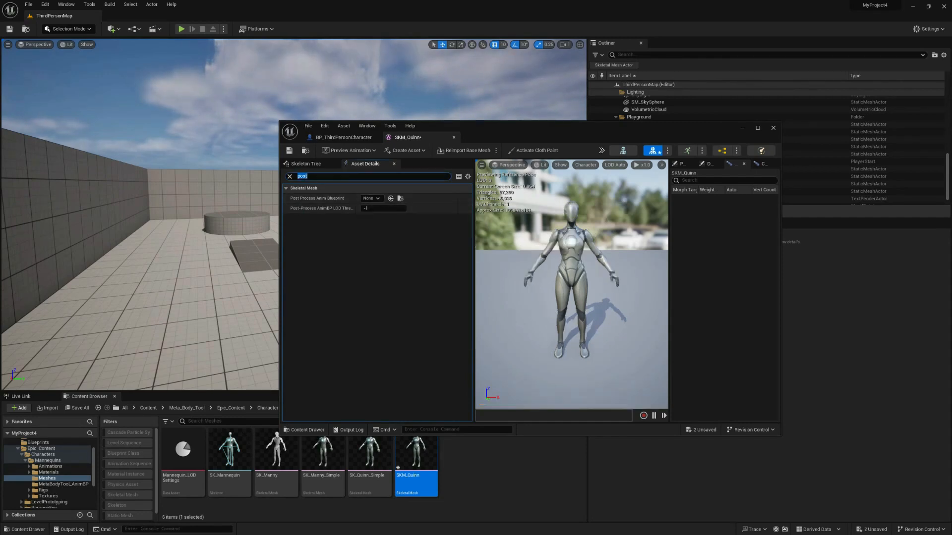
left_click(741, 128)
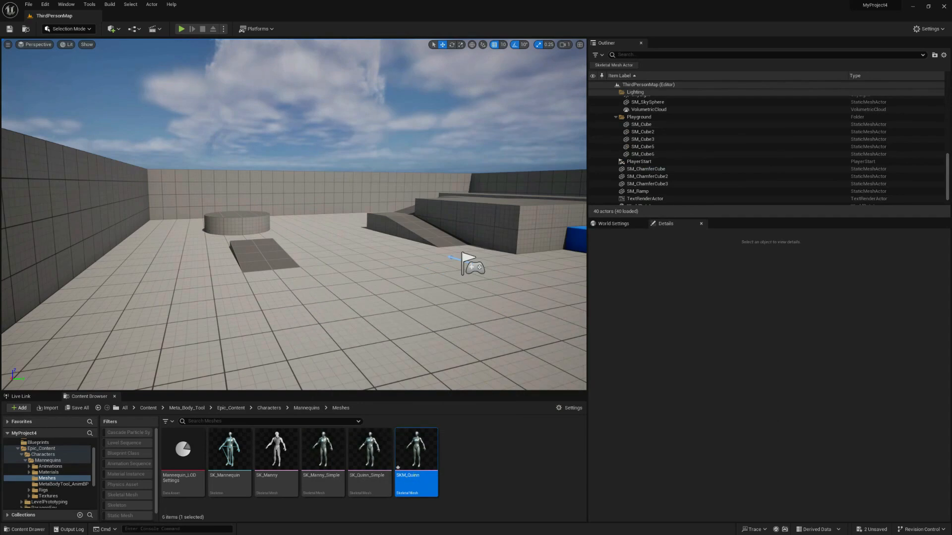
Play the level full screen and run the mannequin around the ramps to check its default body shape
left_click(182, 29)
left_click(294, 215)
key("F11")
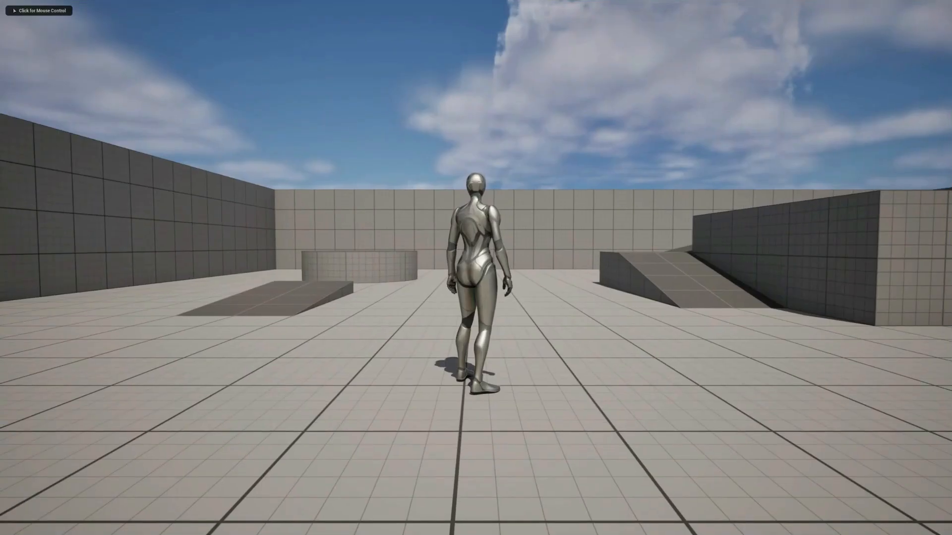
key("a")
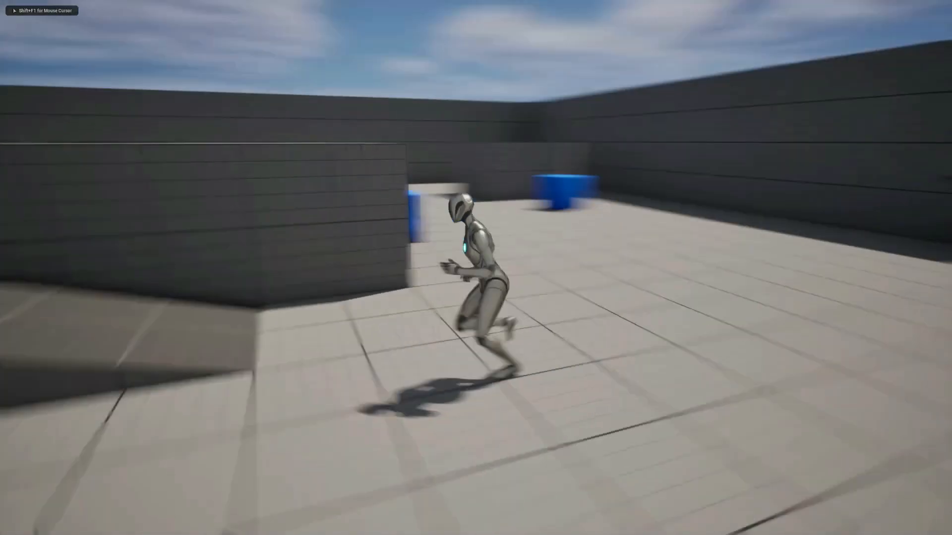
key("s")
key("d")
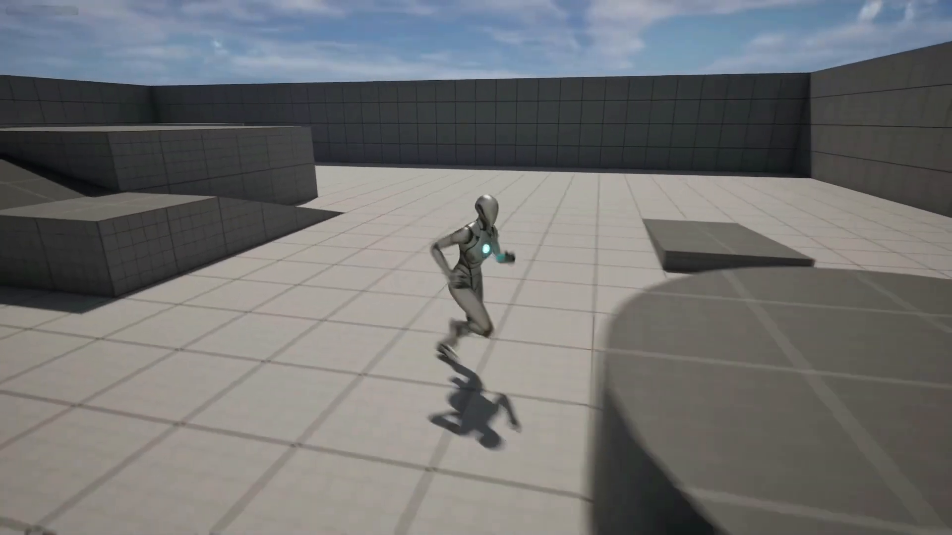
key("w")
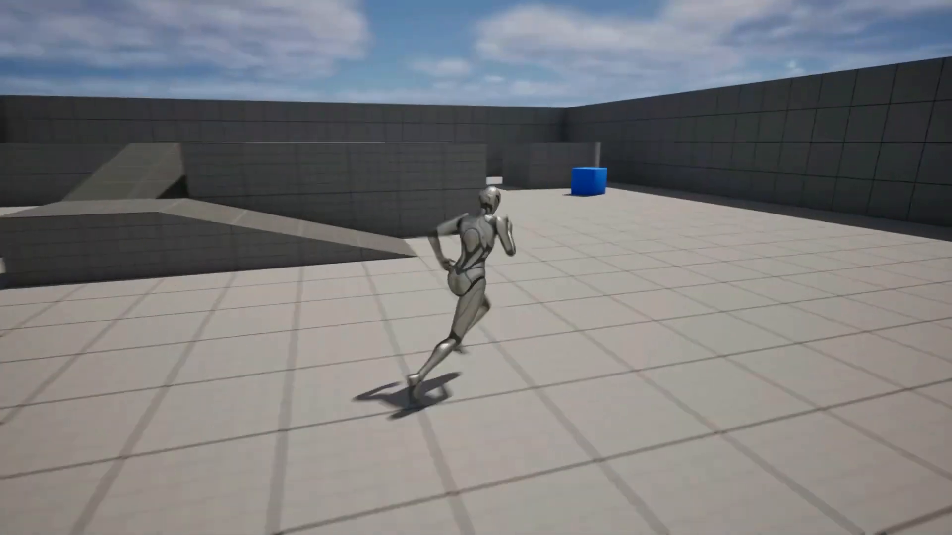
key("d")
key("s")
key("a")
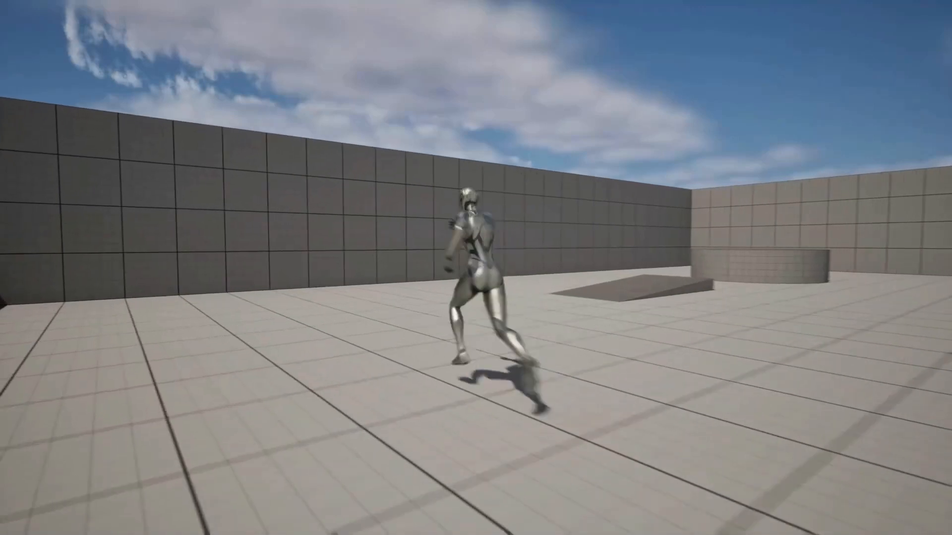
key("d")
key("w")
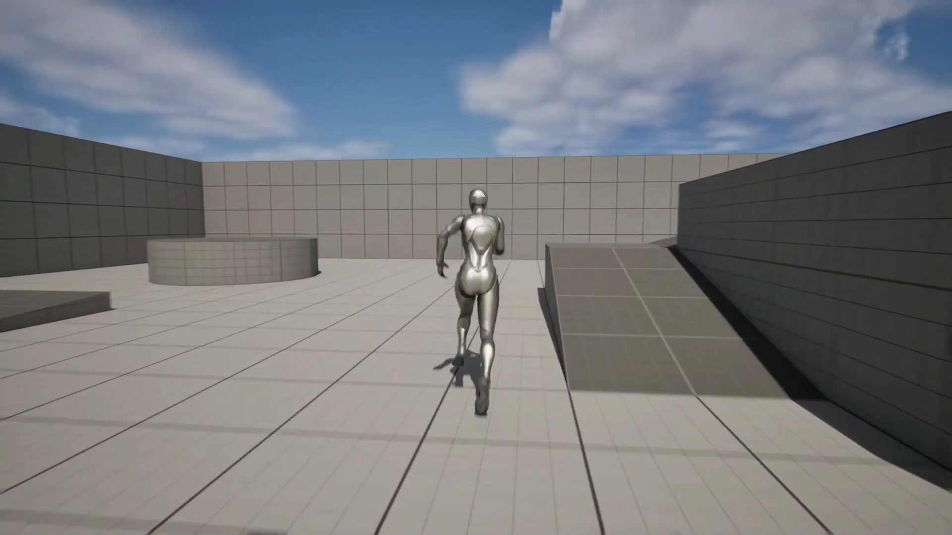
Make the mannequin jump, run it toward and away from the camera, and end the play session
key("a")
key("w")
key("space")
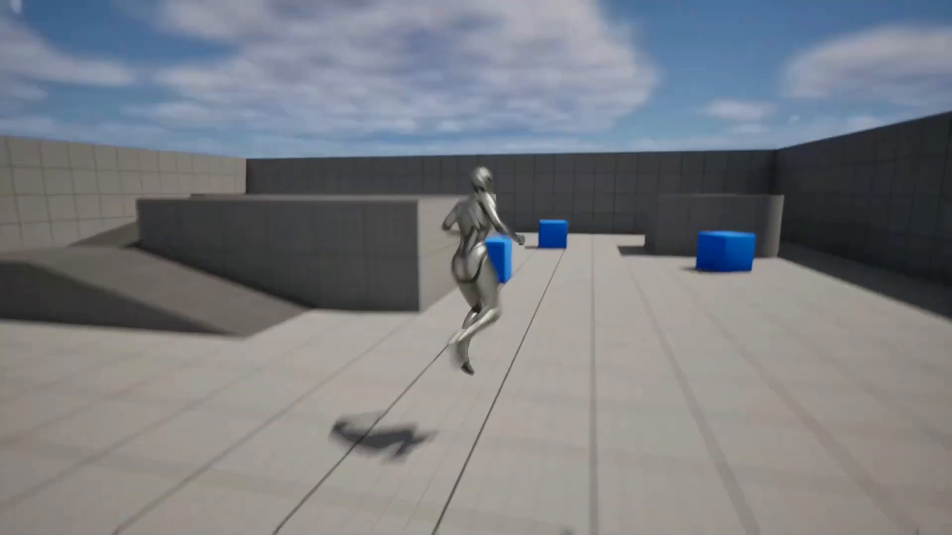
key("a")
key("s")
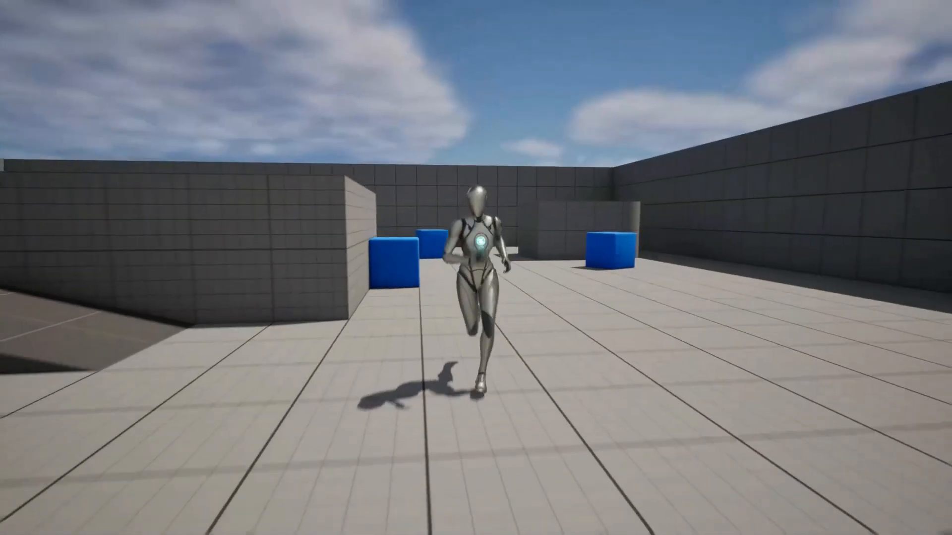
key("d")
key("s")
key("w")
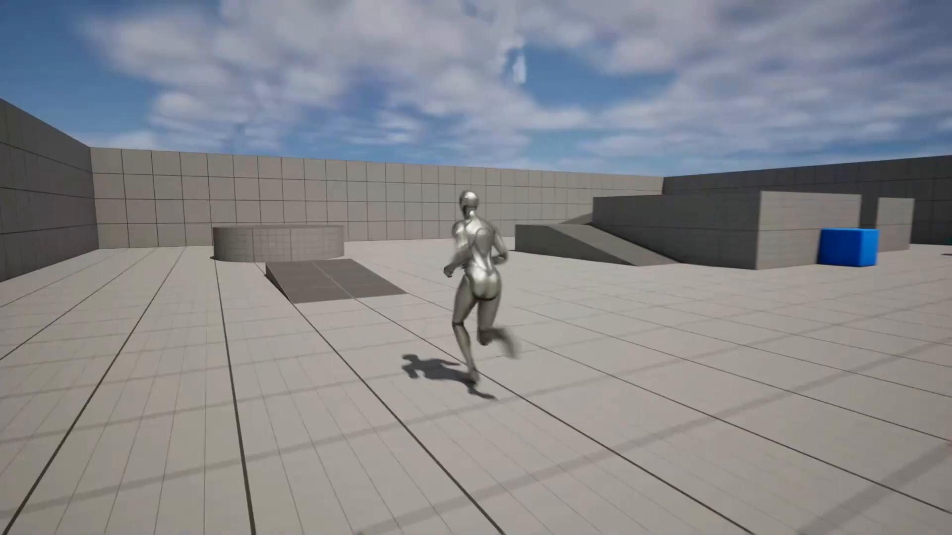
key("Escape")
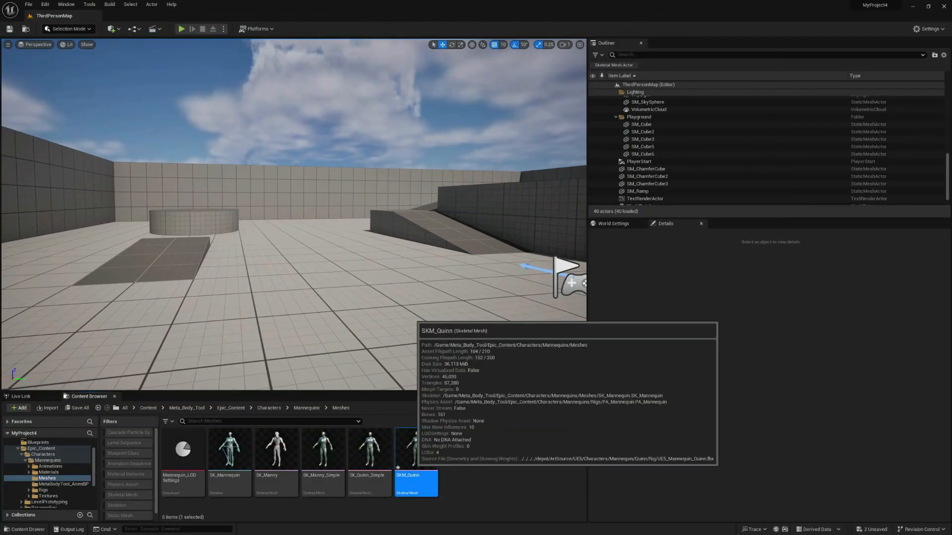
Reopen SKM_Quinn, set its Post Process Anim Blueprint to ABP_Quinn_PostProcess and save the mesh
double_click(412, 449)
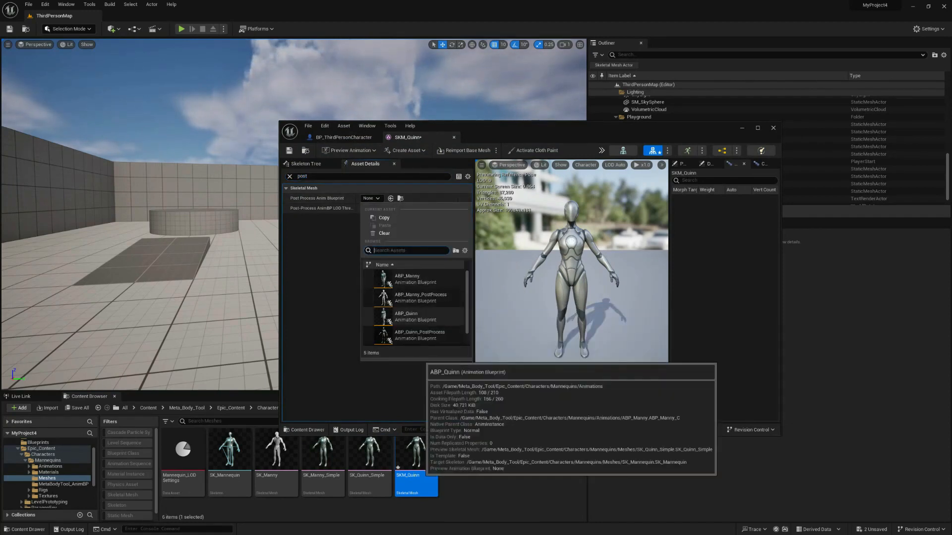
left_click(419, 336)
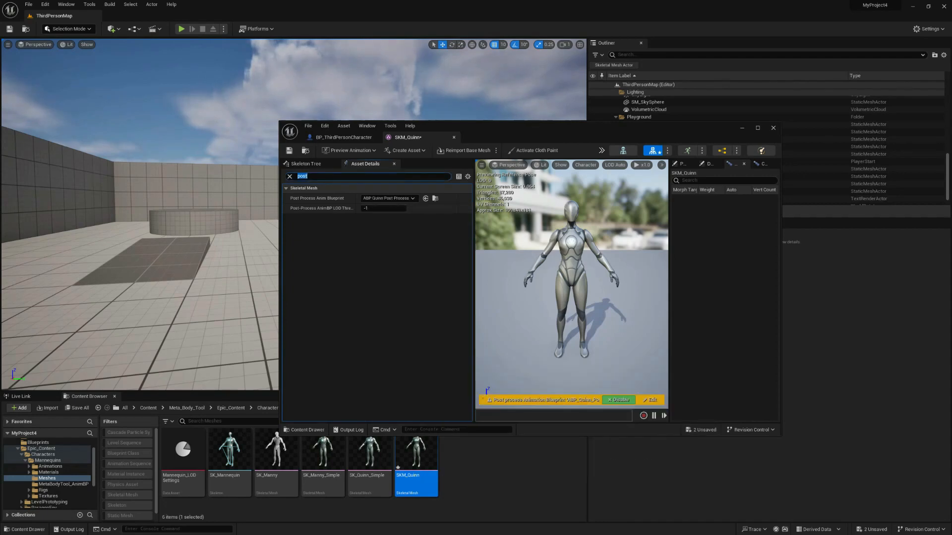
key("ctrl+s")
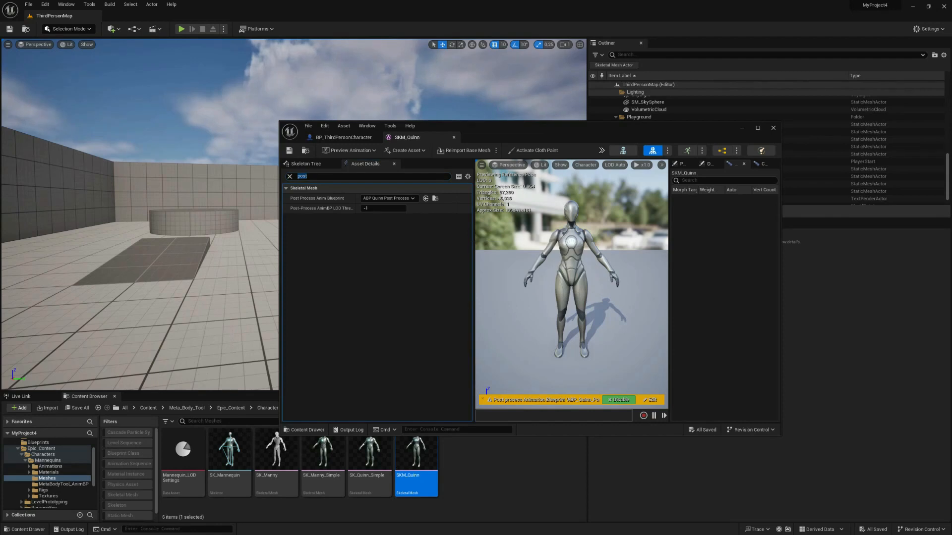
Set the Skeletal Mesh Asset of BP_ThirdPersonCharacter's Mesh component to SK_Quinn_Simple
left_click(369, 451)
left_click(368, 138)
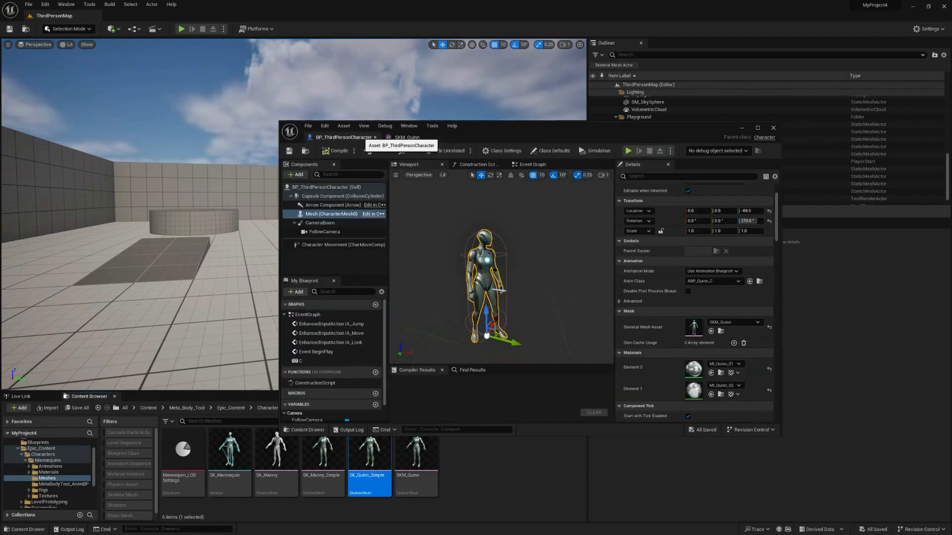
mouse_move(369, 463)
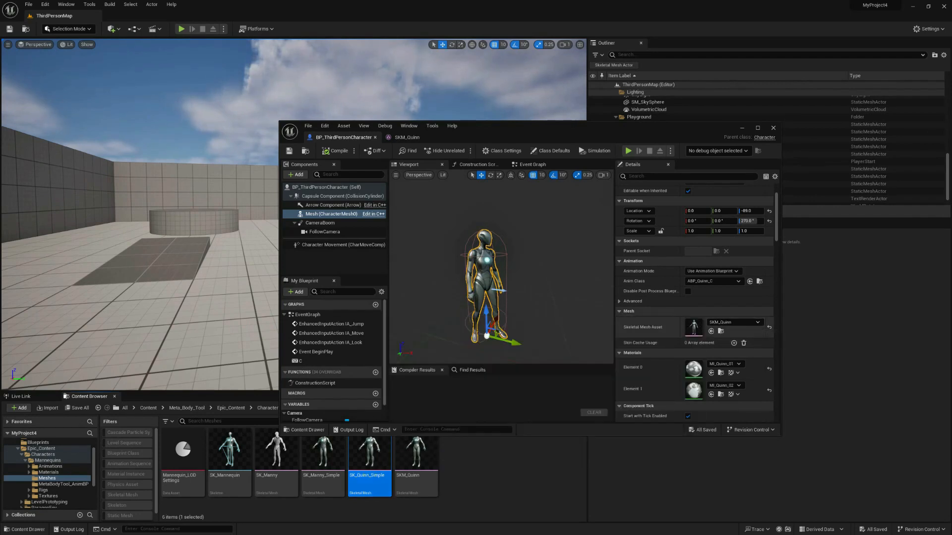
left_click(720, 331)
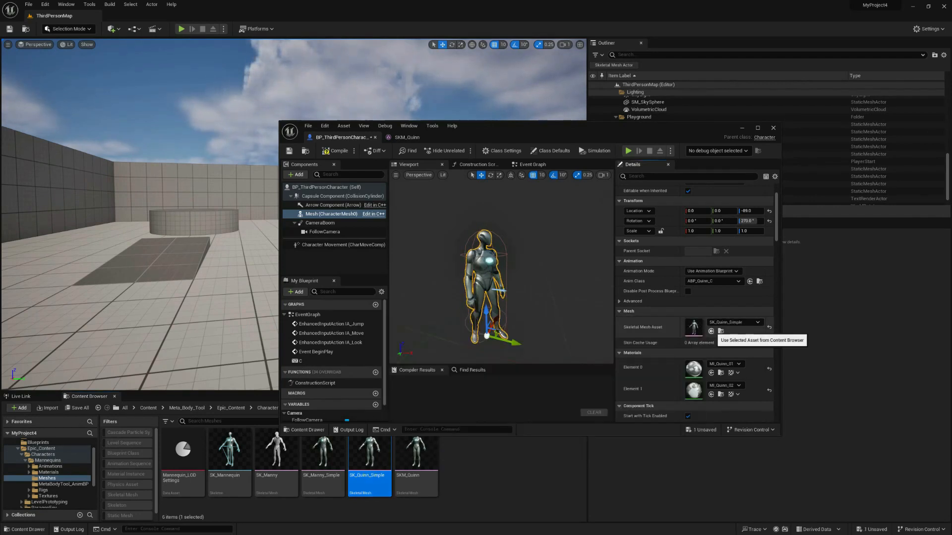
Open SK_Quinn_Simple, filter its asset details by "post", set the Post Process Anim Blueprint to None and save
double_click(369, 468)
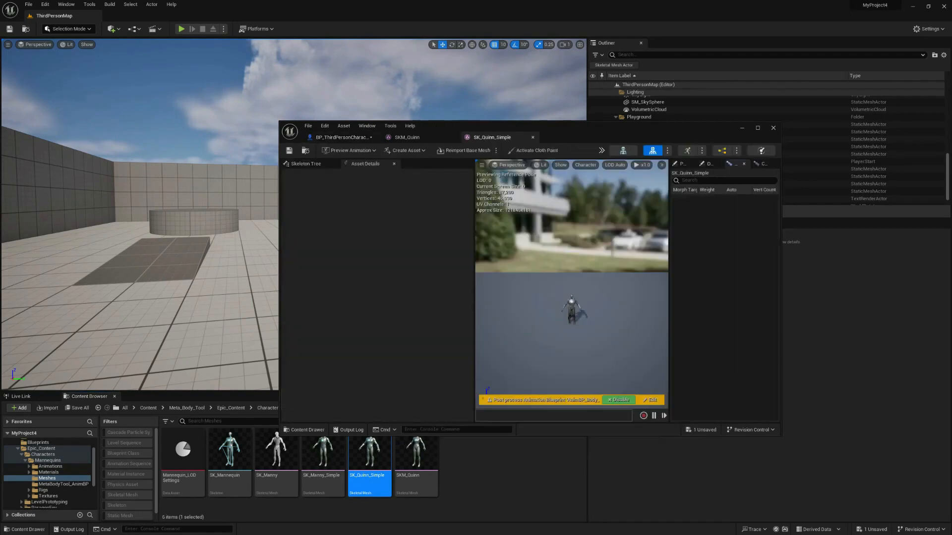
type("post")
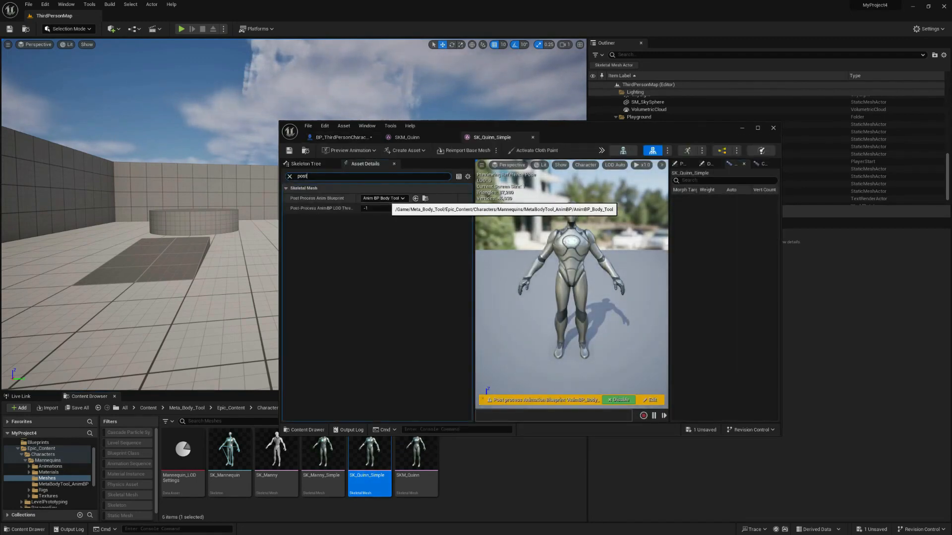
left_click(382, 198)
left_click(384, 241)
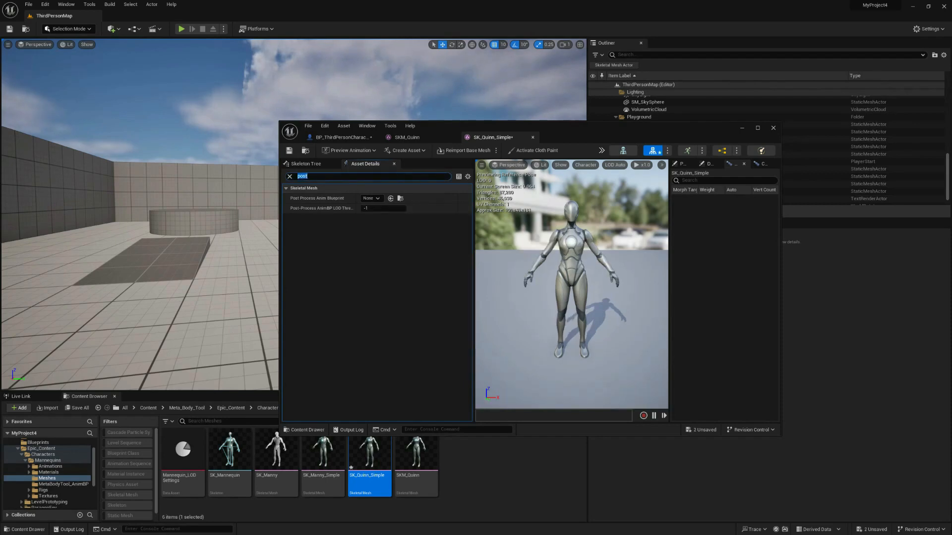
key("ctrl+s")
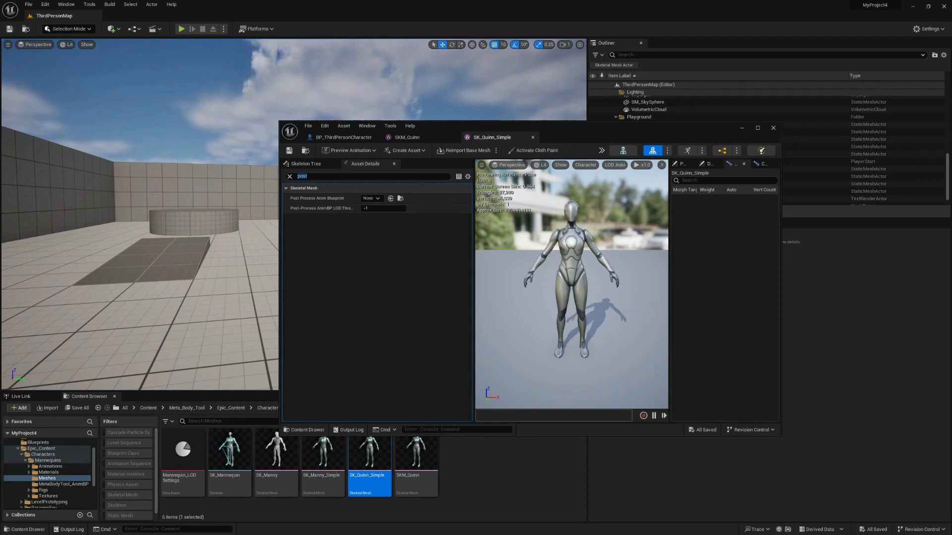
Play the level, run the mannequin to check its default body shape, and end the play session
left_click(182, 29)
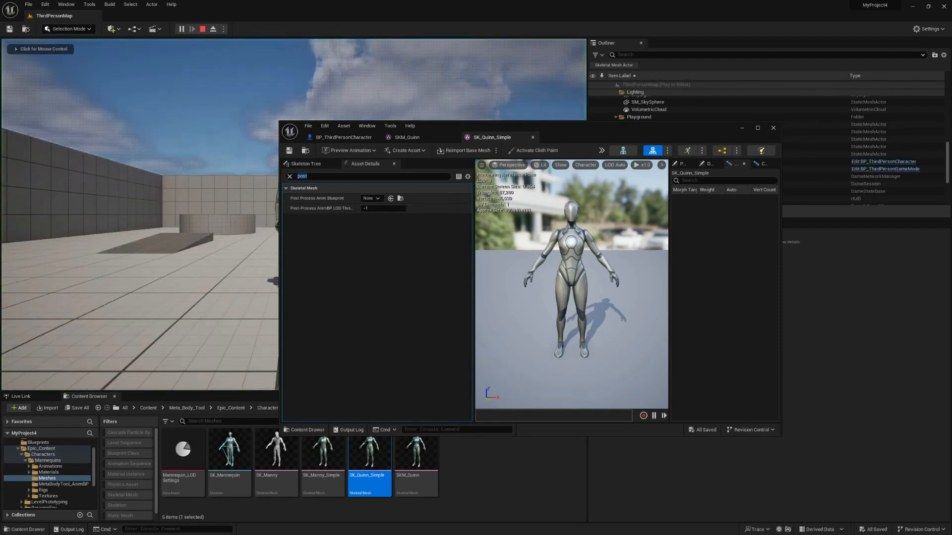
left_click(182, 148)
key("w")
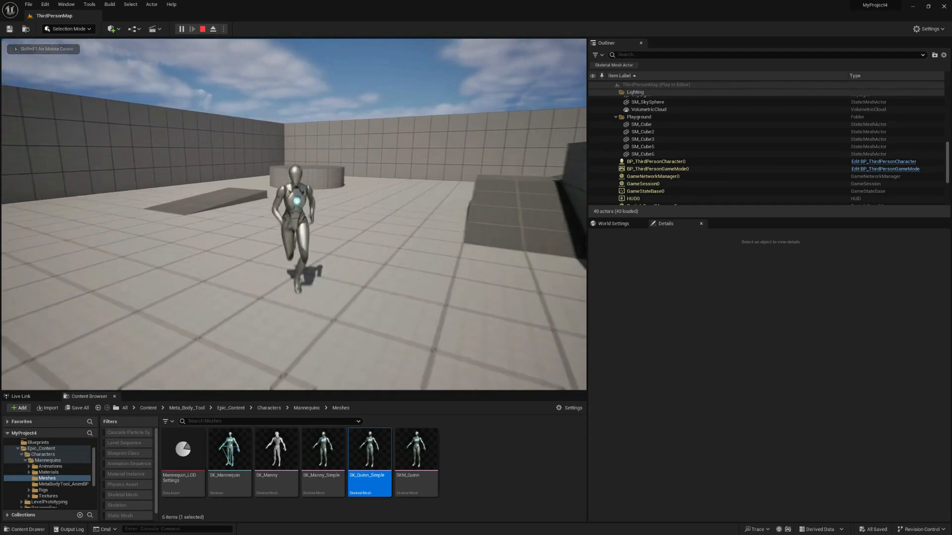
key("Escape")
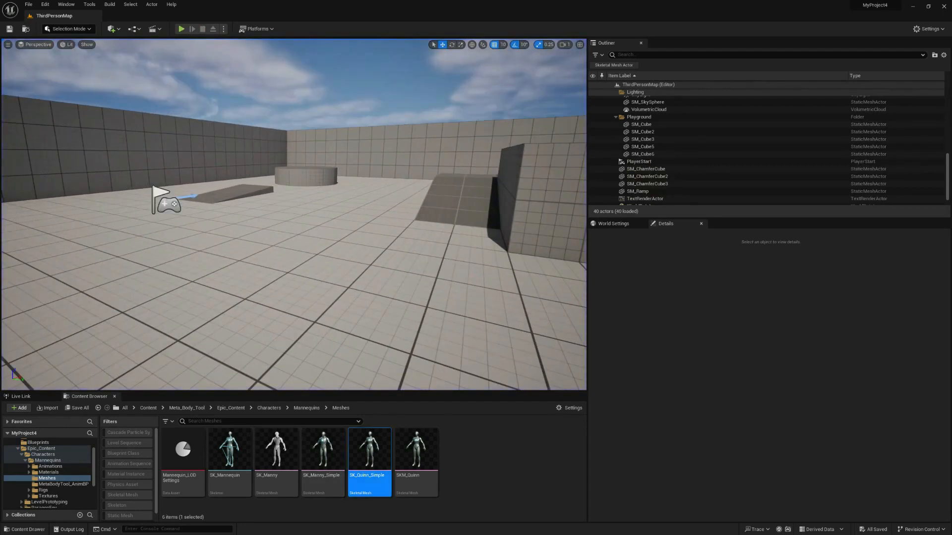
Reopen SK_Quinn_Simple, then browse to Meta_Body_Tool's Animations folder and select AnimBP_Body_Tool
double_click(370, 451)
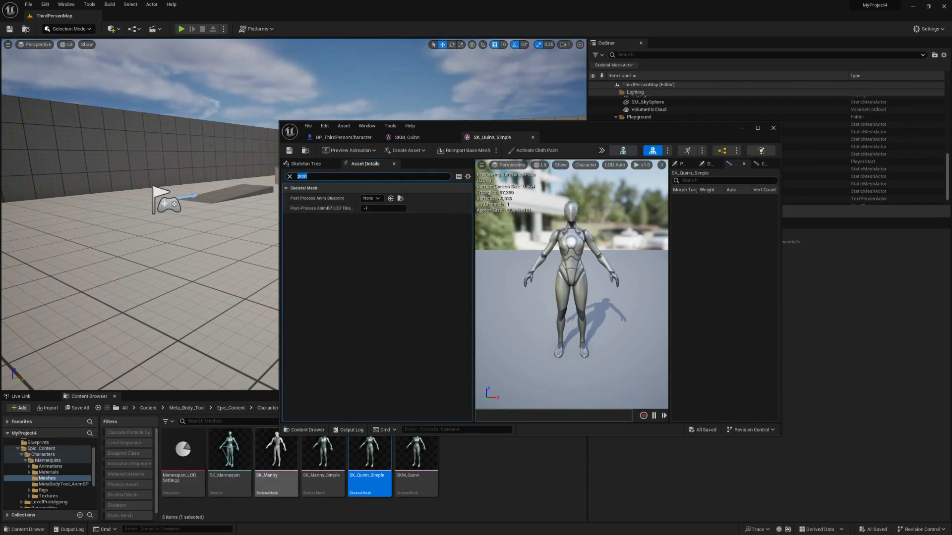
left_click(48, 460)
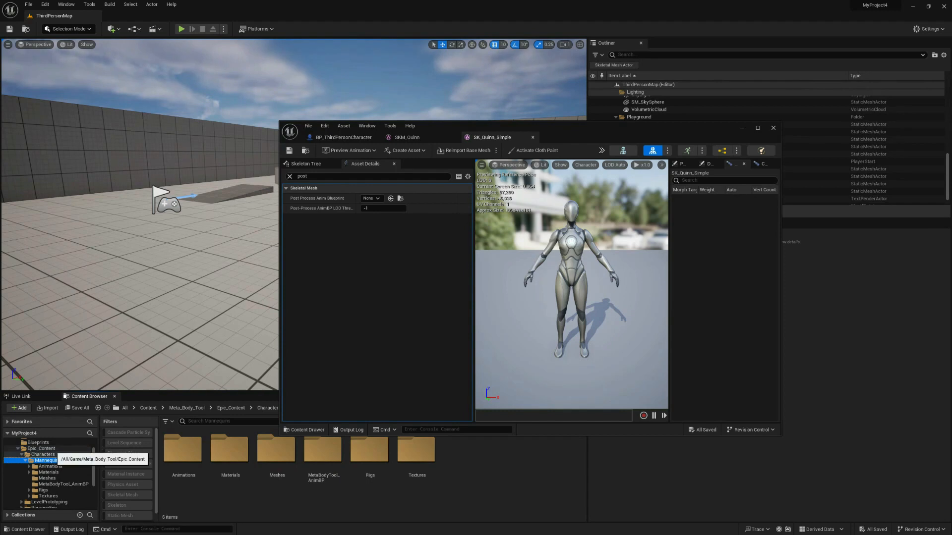
left_click(43, 449)
scroll(42, 449, "up", 2)
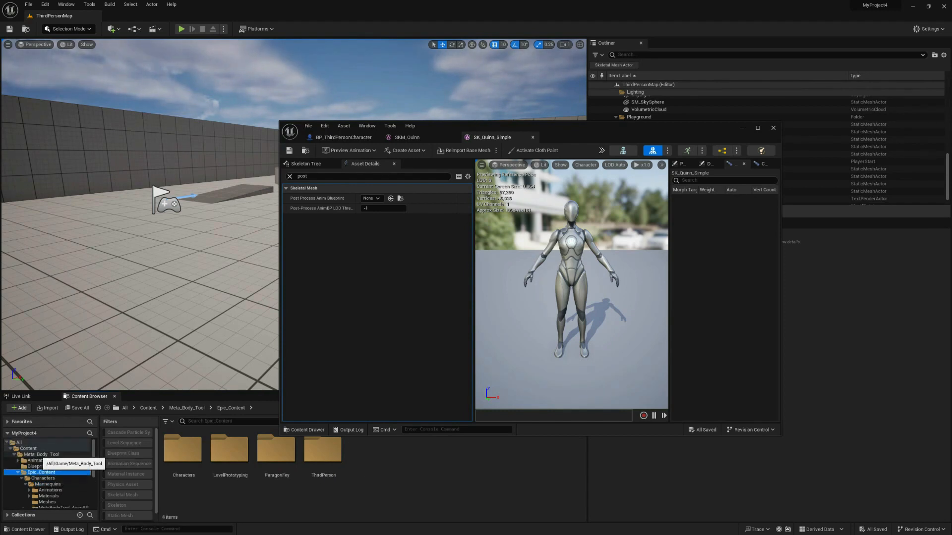
left_click(40, 455)
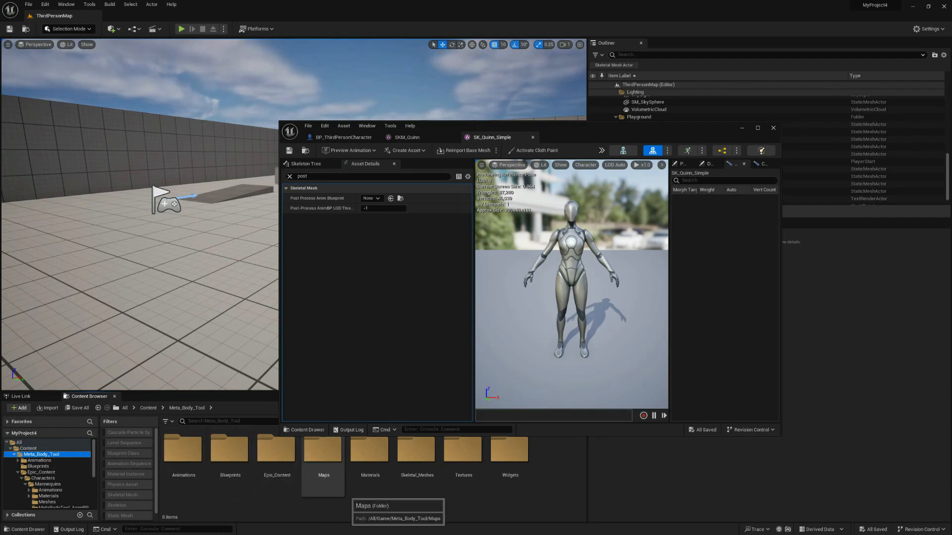
double_click(183, 454)
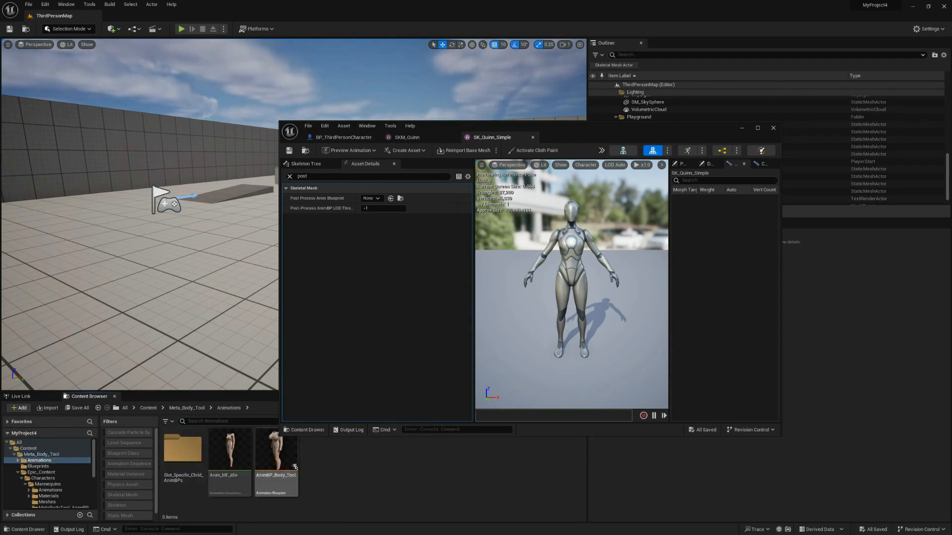
left_click(295, 467)
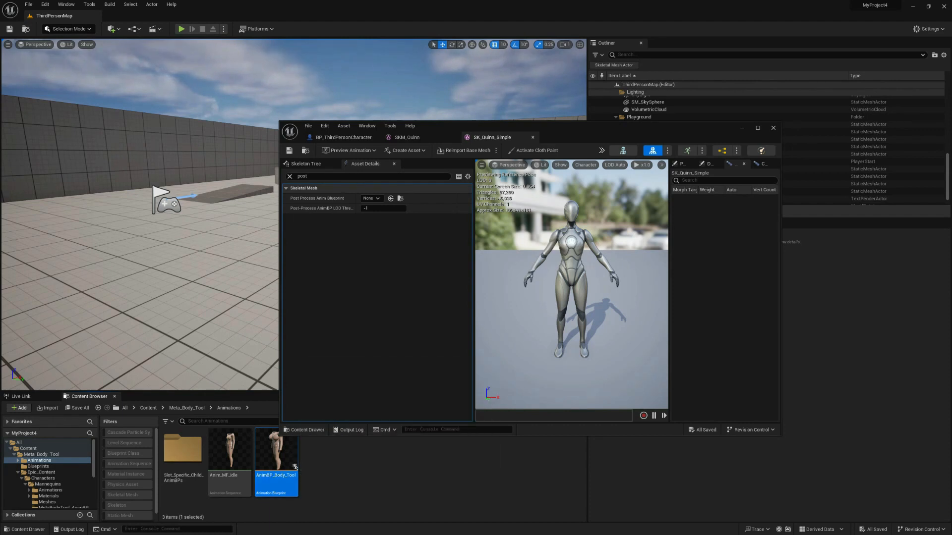
Open AnimBP_Body_Tool, examine the customization logic in its Event Graph, and return to the content folder
double_click(295, 467)
right_click_drag(509, 310, 274, 278)
right_click_drag(623, 281, 377, 268)
right_click_drag(486, 270, 653, 255)
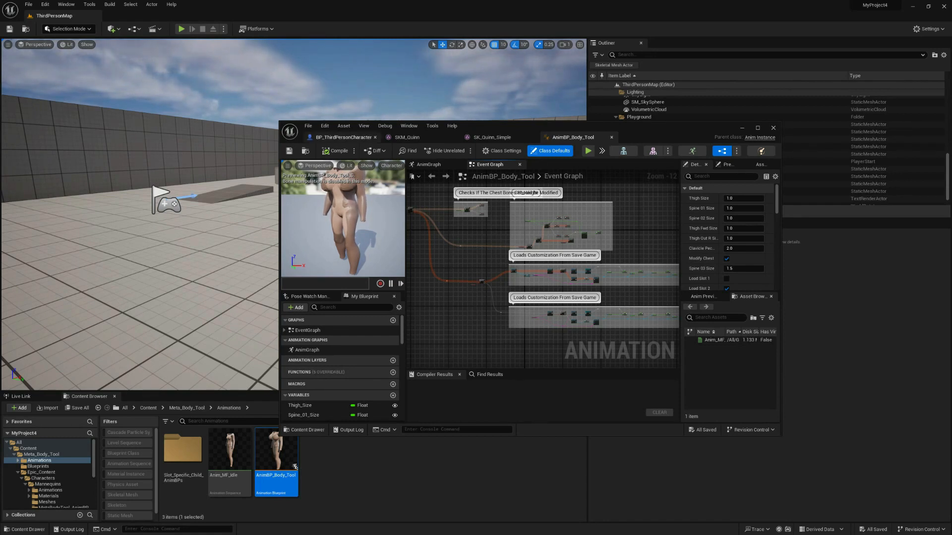
left_click(343, 137)
left_click(572, 137)
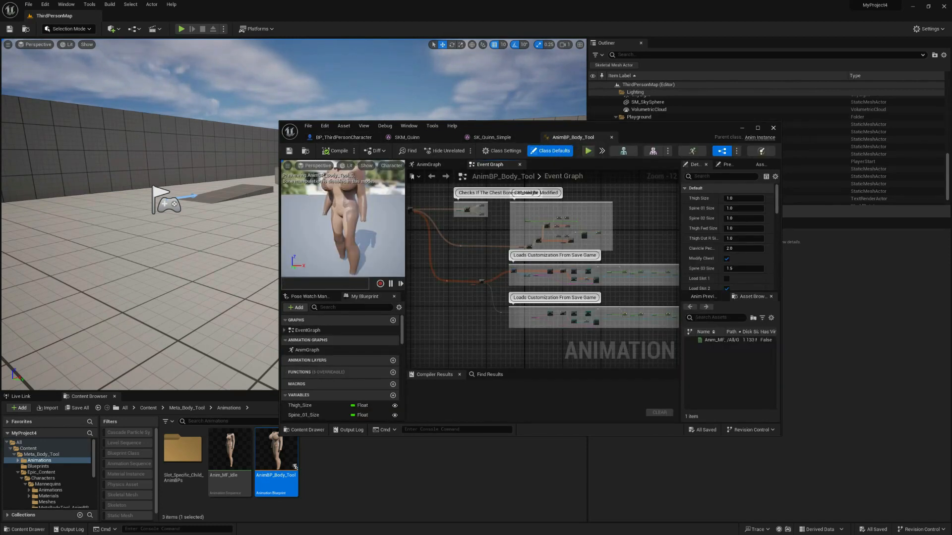
left_click(295, 466)
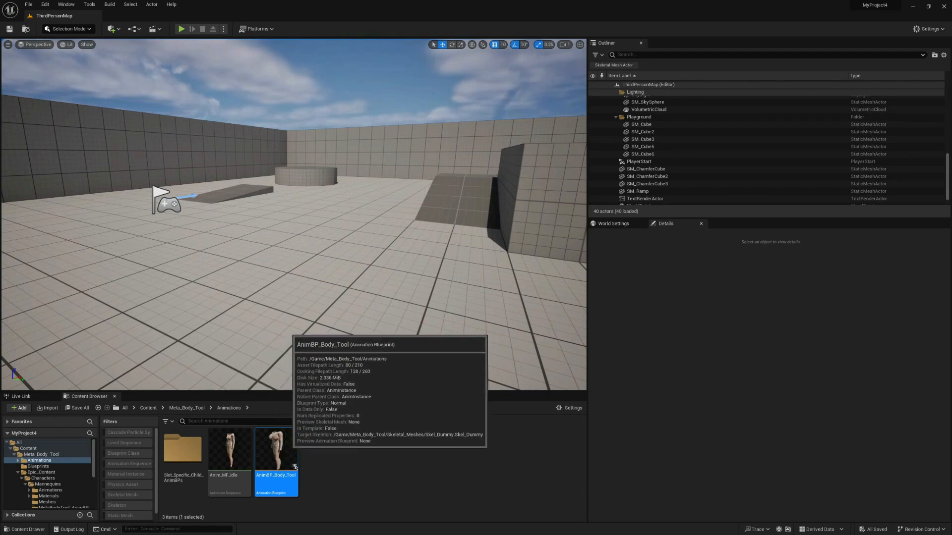
right_click(295, 466)
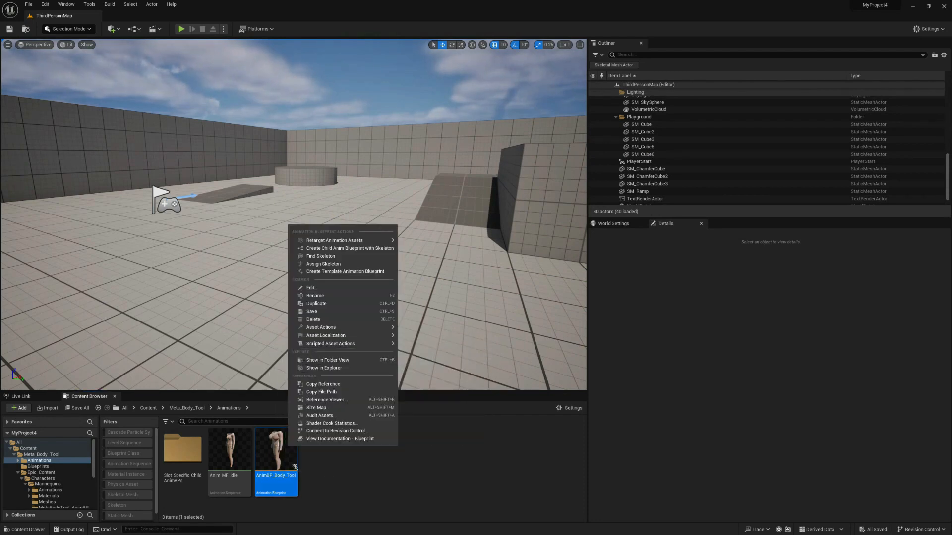
left_click(337, 478)
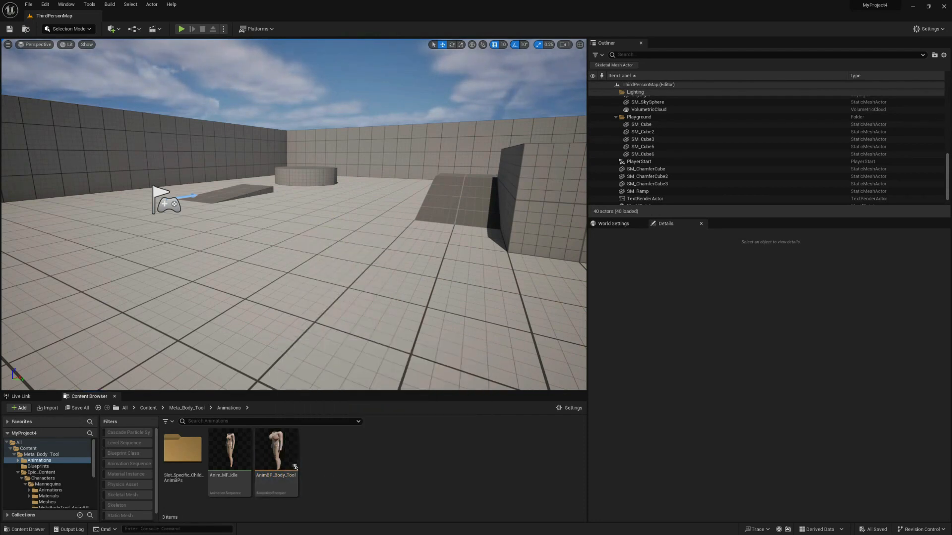
right_click_drag(297, 237, 340, 210)
key("a")
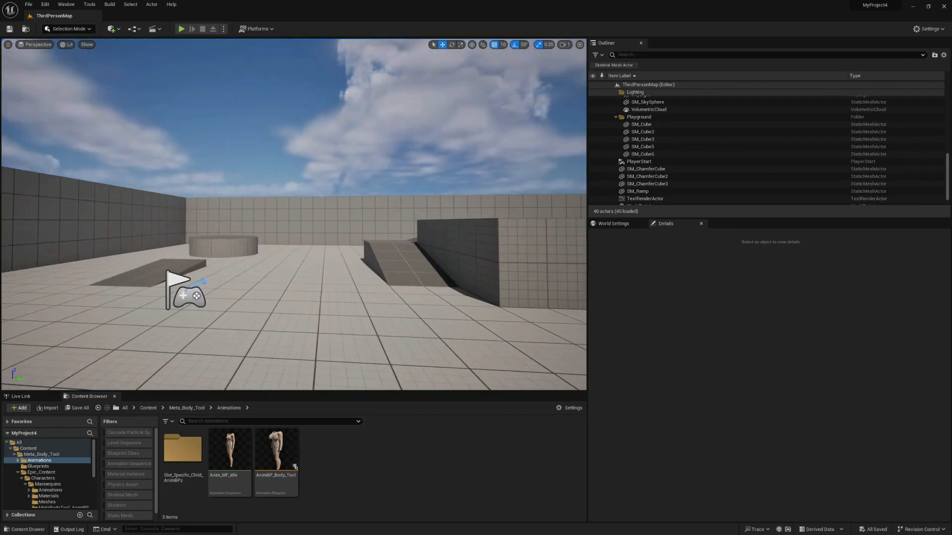
Start duplicating and retargeting AnimBP_Body_Tool with RTG_Mannequin as the IK Retargeter
right_click(295, 466)
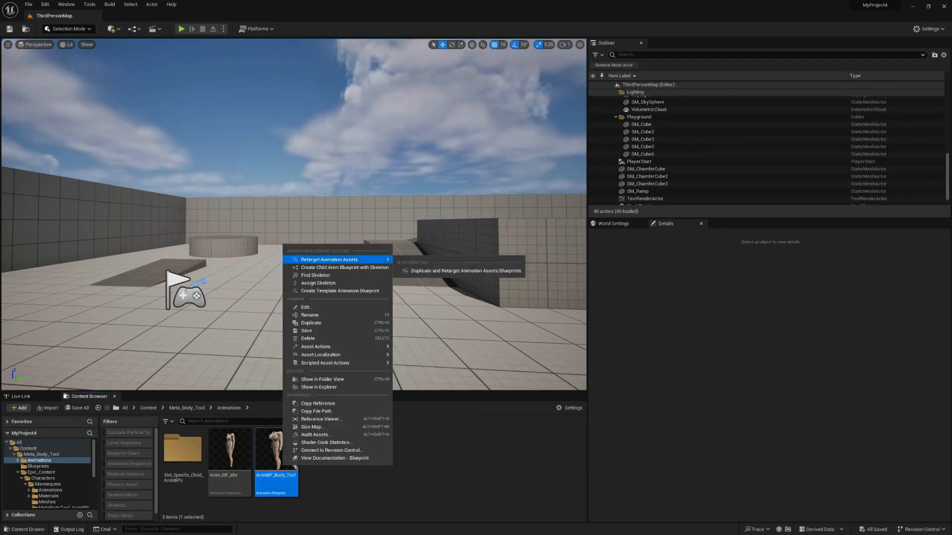
mouse_move(347, 259)
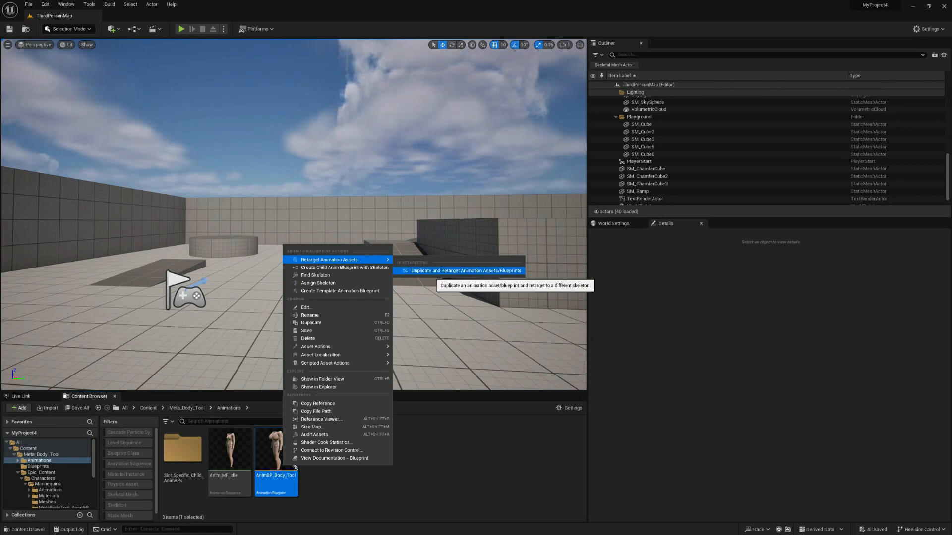
left_click(446, 271)
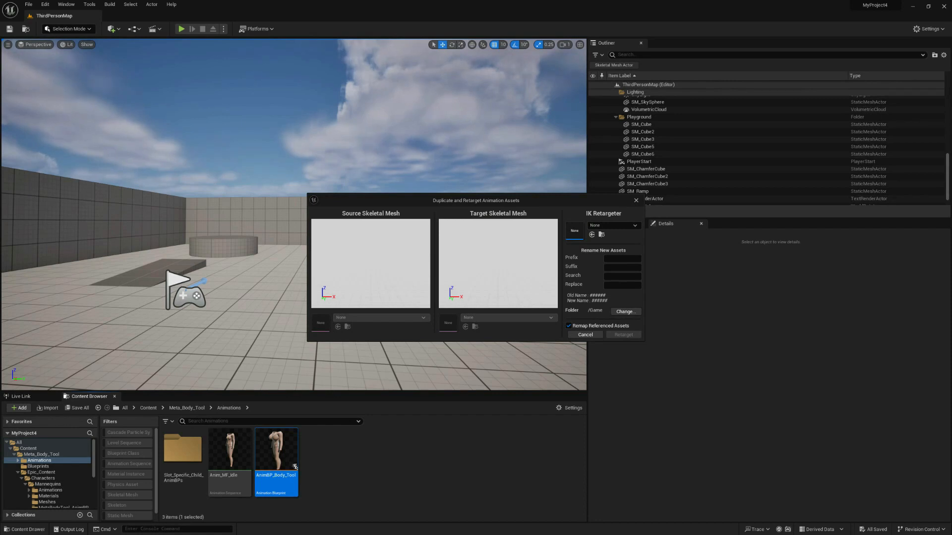
left_click_drag(576, 202, 484, 113)
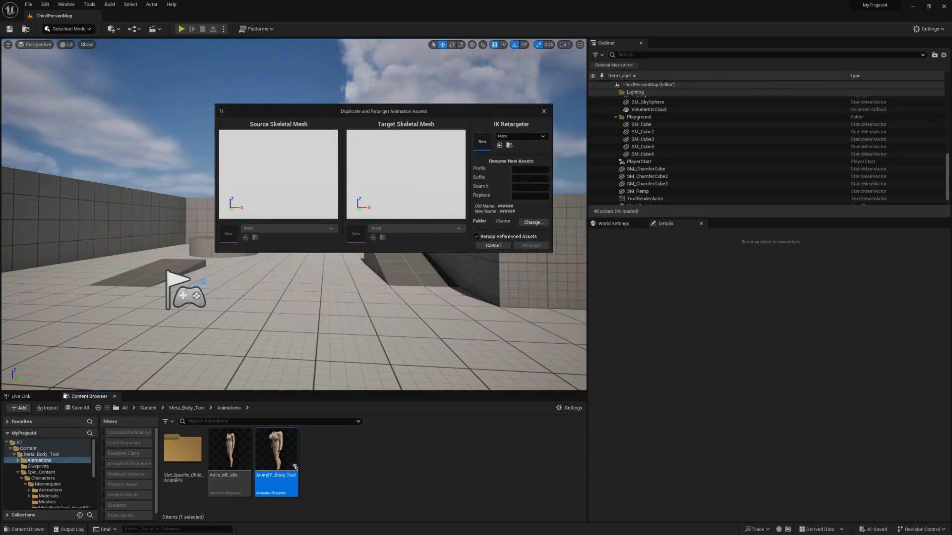
left_click(520, 136)
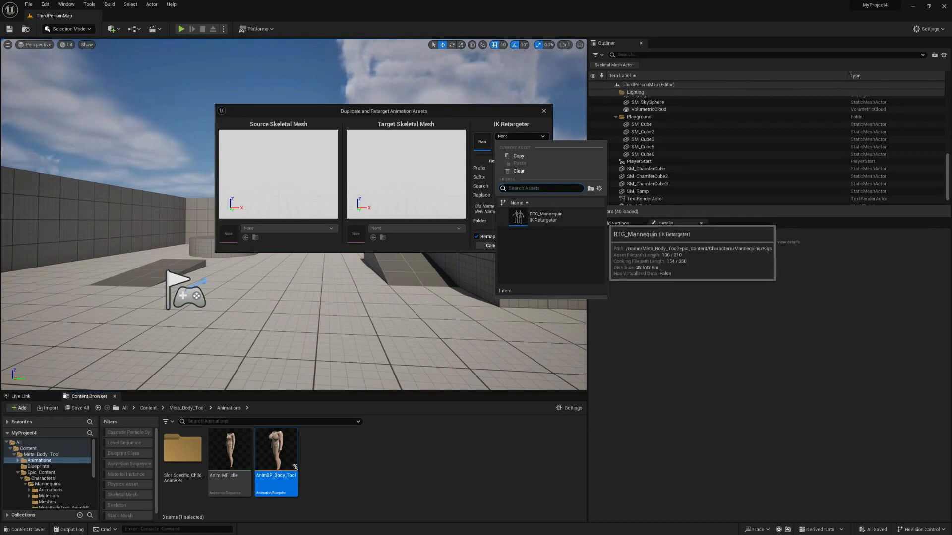
left_click(550, 217)
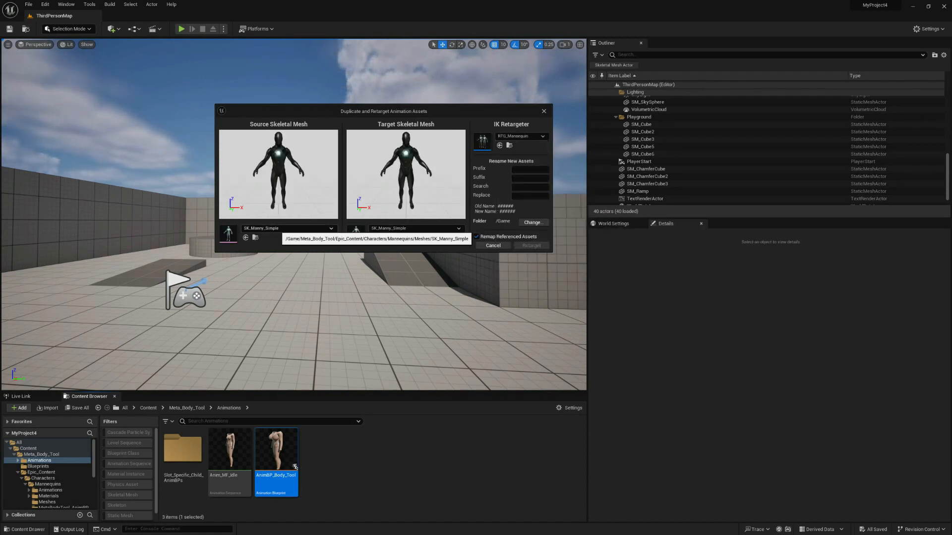
Choose SK_Dummy as the source skeletal mesh and SK_Quinn_Simple as the target skeletal mesh for the retarget
left_click(288, 228)
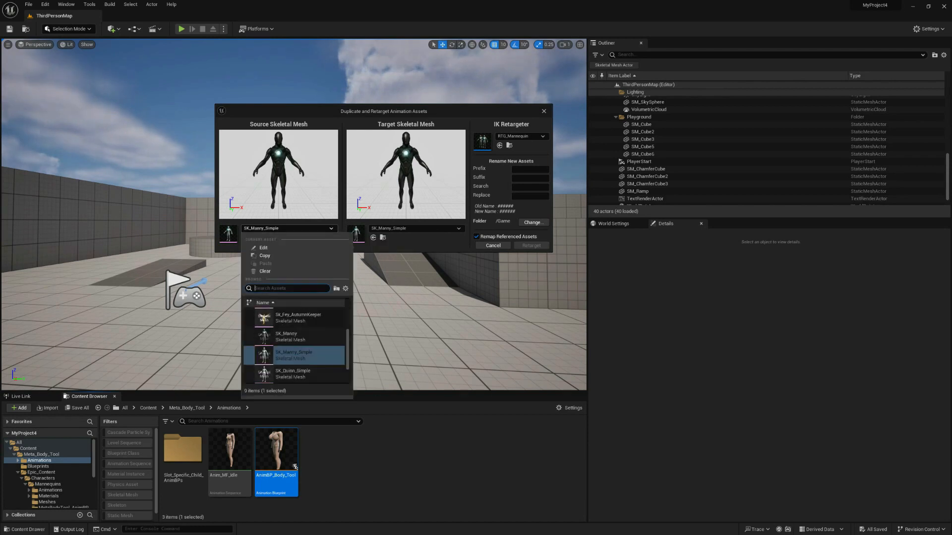
scroll(298, 342, "up", 3)
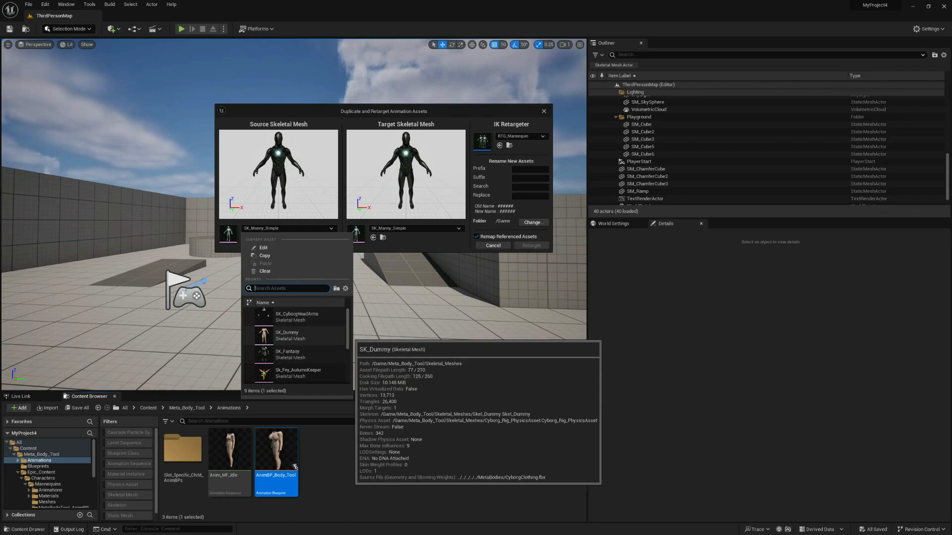
left_click(292, 335)
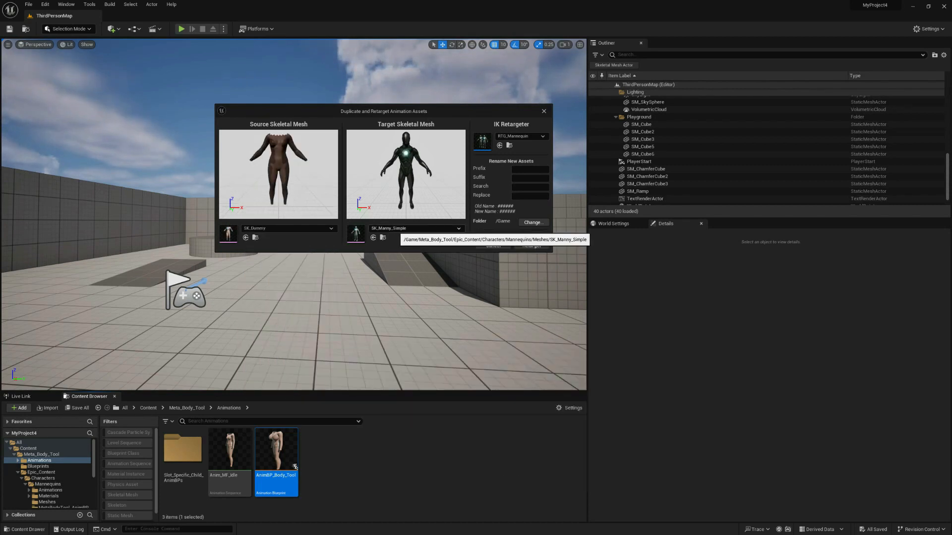
left_click(397, 229)
scroll(421, 347, "down", 1)
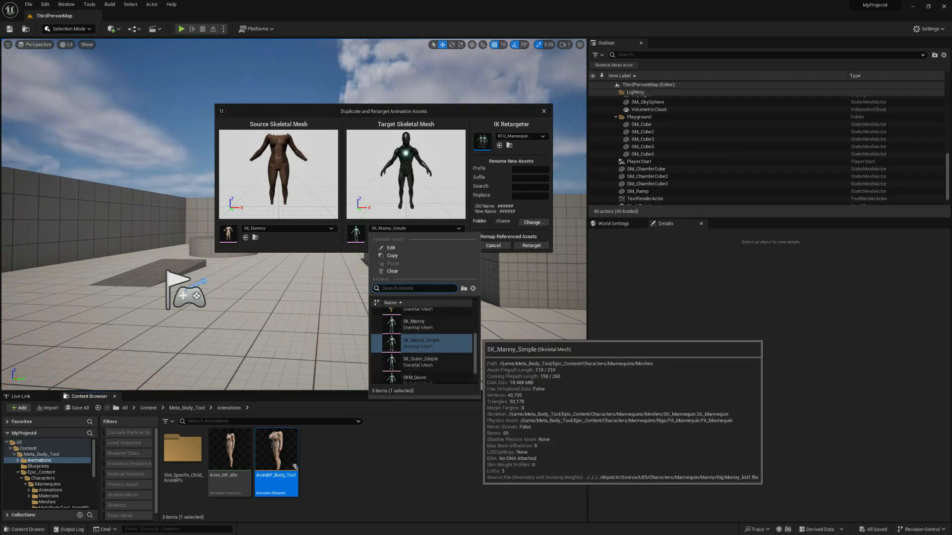
scroll(422, 342, "down", 2)
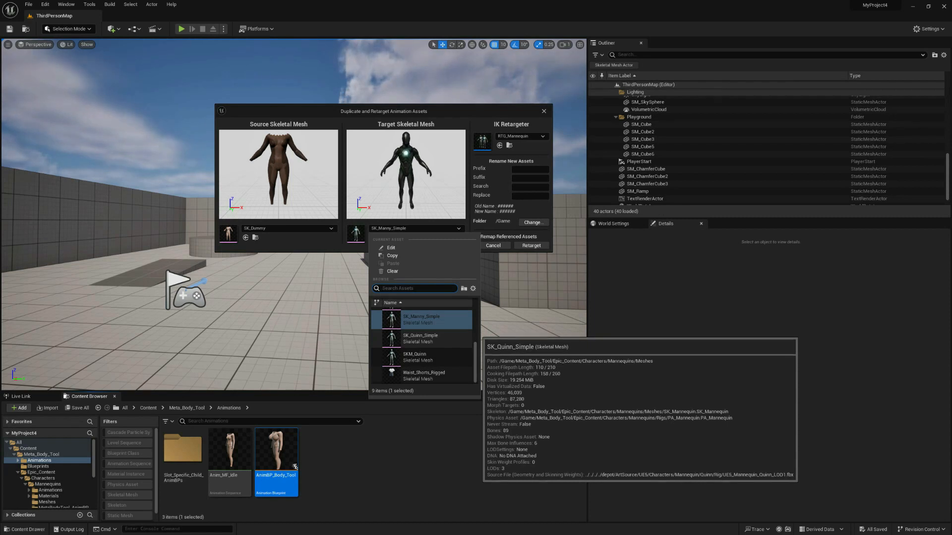
left_click(426, 338)
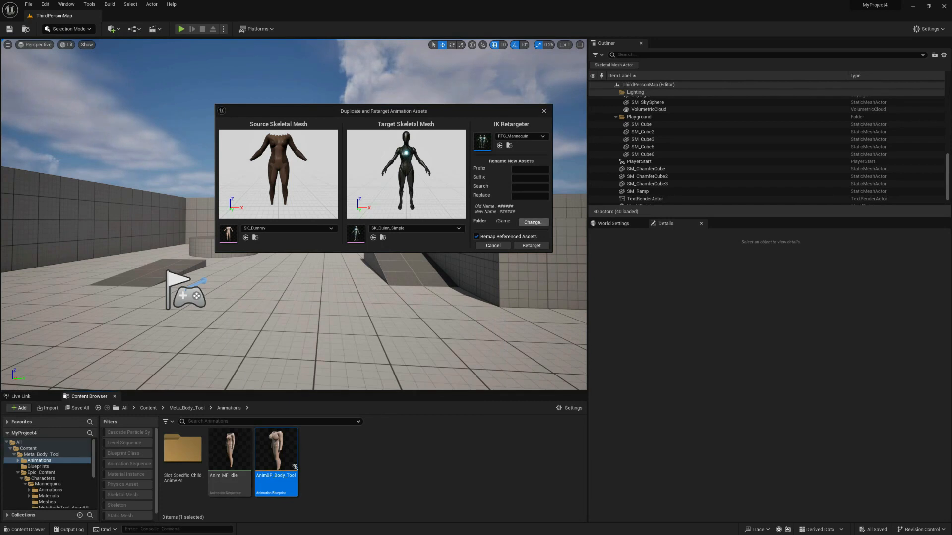
Create a Retarget folder under Meta_Body_Tool as the export path and run the retarget
left_click(534, 222)
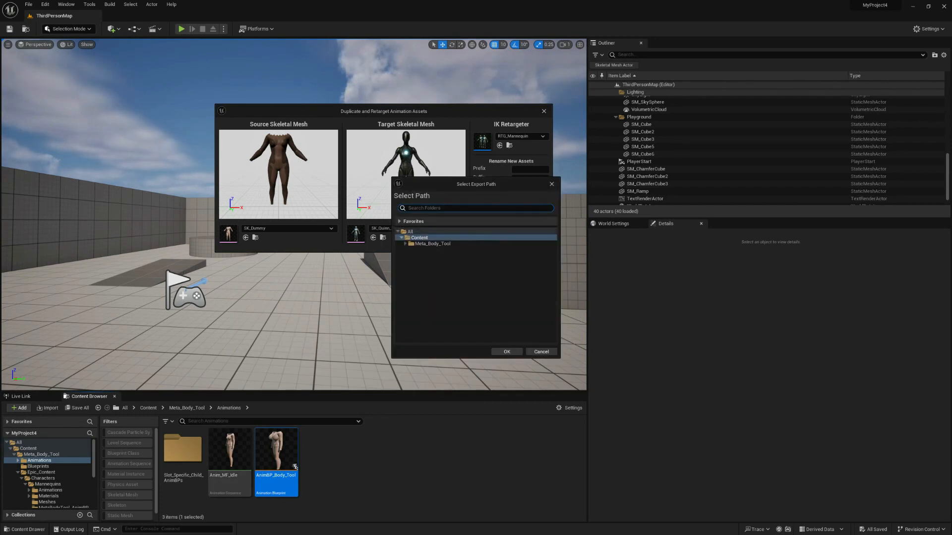
left_click(419, 237)
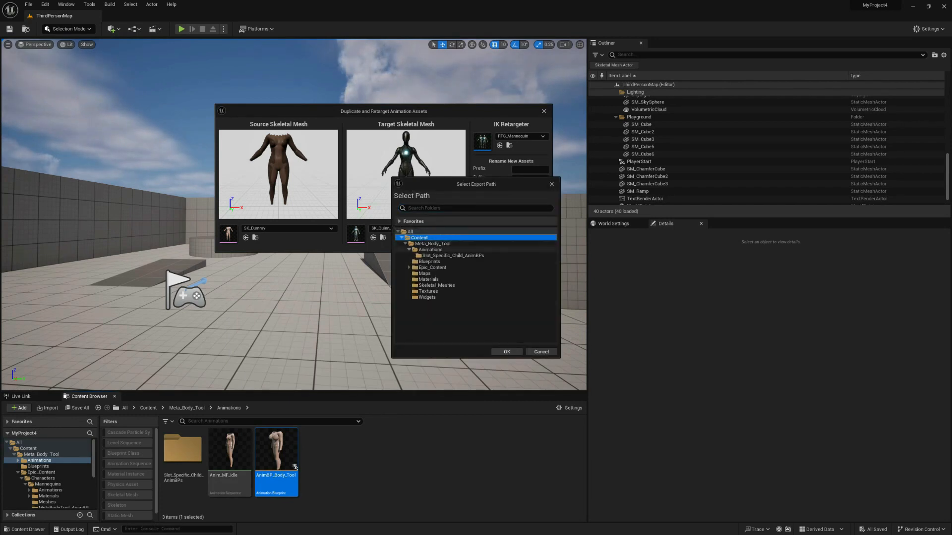
left_click(409, 250)
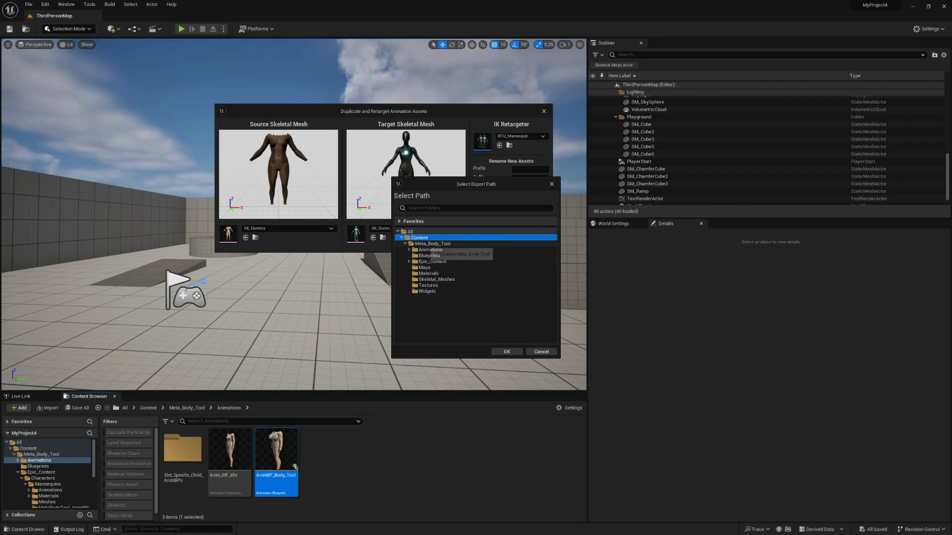
left_click(430, 244)
right_click(432, 244)
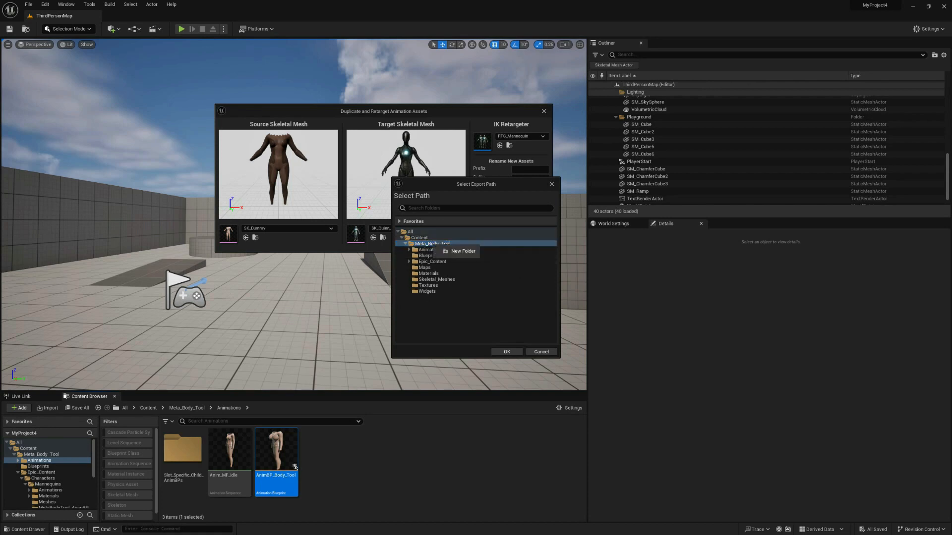
left_click(461, 252)
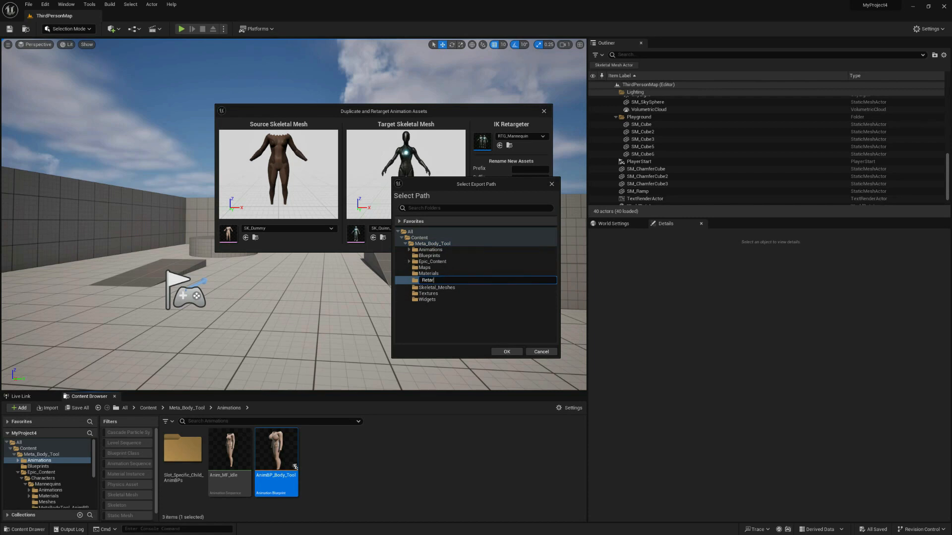
key("Return")
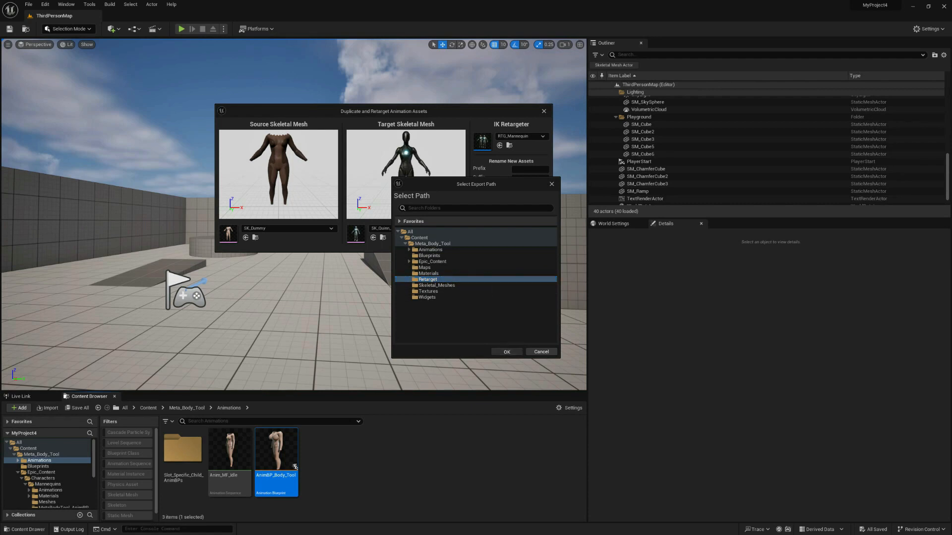
left_click(507, 352)
left_click(572, 246)
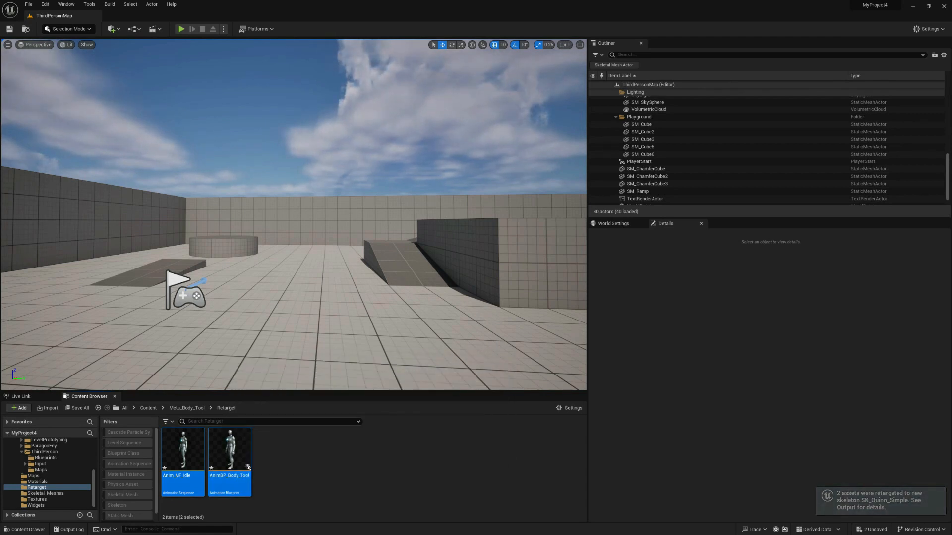
Open the retargeted AnimBP_Body_Tool from the Retarget folder and save the new assets
mouse_move(297, 238)
right_mouse_down()
mouse_move(367, 228)
mouse_move(416, 250)
mouse_move(322, 247)
mouse_move(307, 228)
right_mouse_up()
left_click(248, 467)
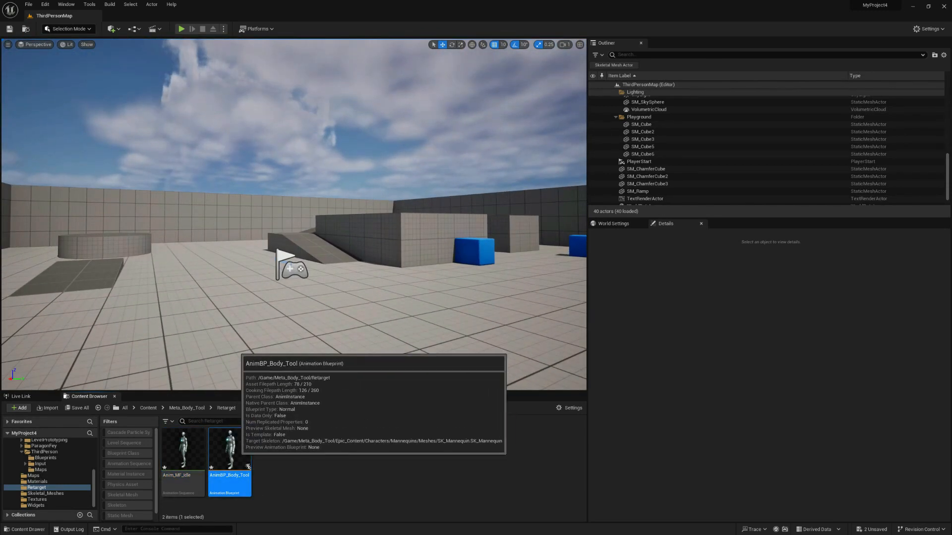
double_click(247, 467)
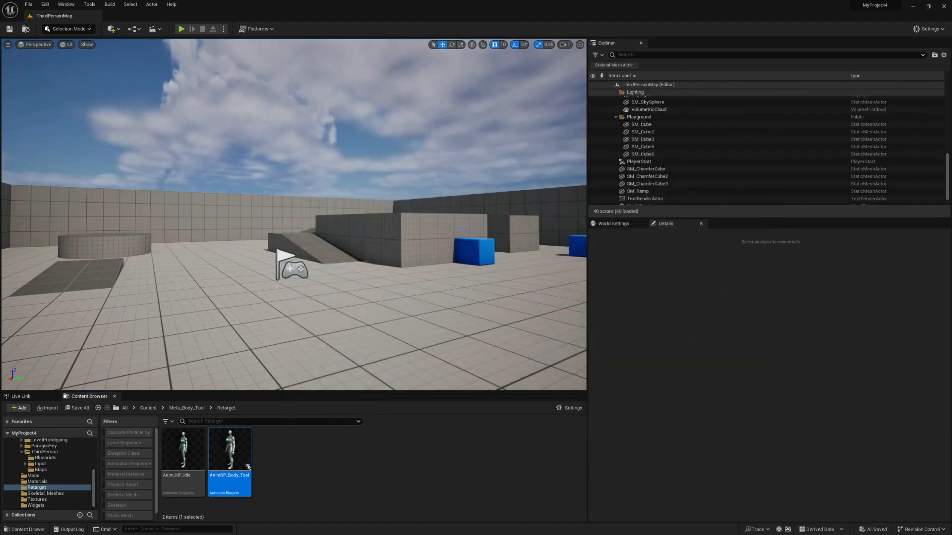
Play the level to test the Quinn character's movement, stop the session and dismiss the Message Log
key("alt+p")
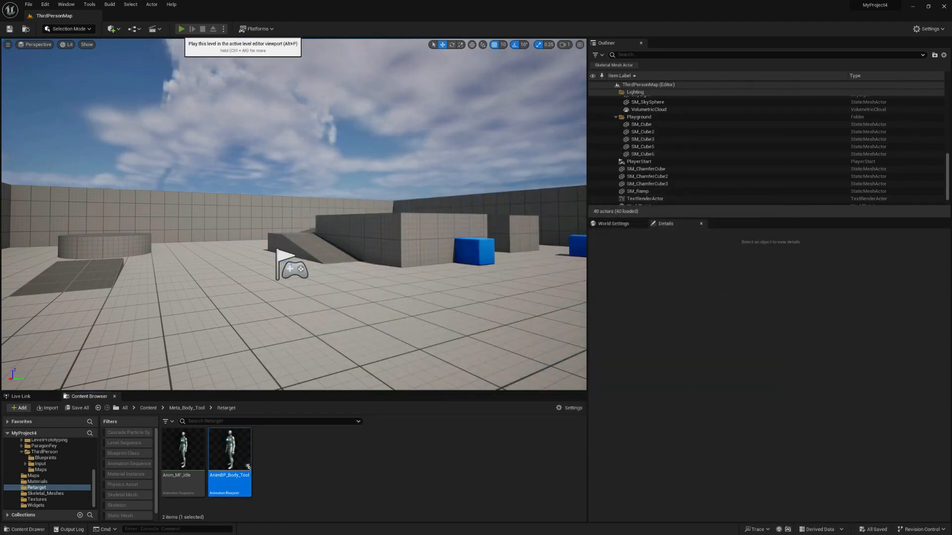
key("w")
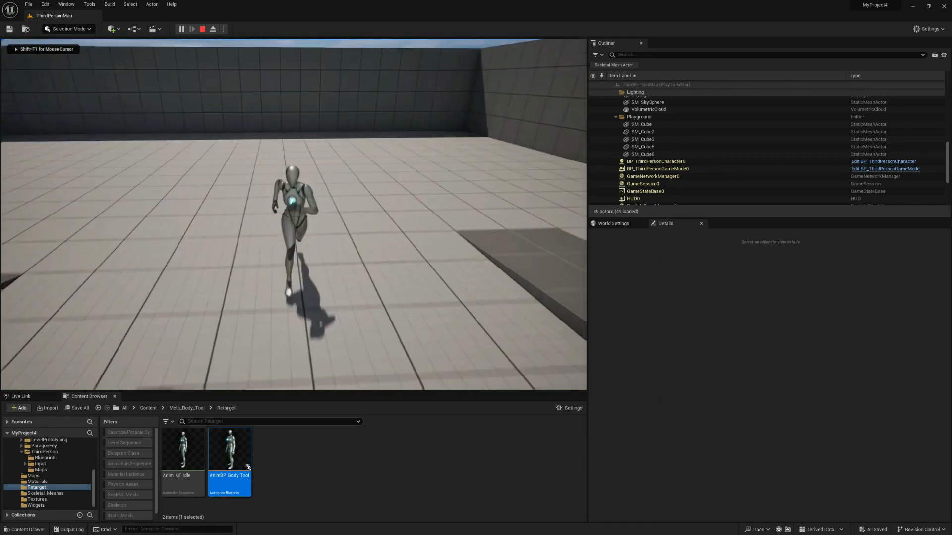
key("w")
key("s")
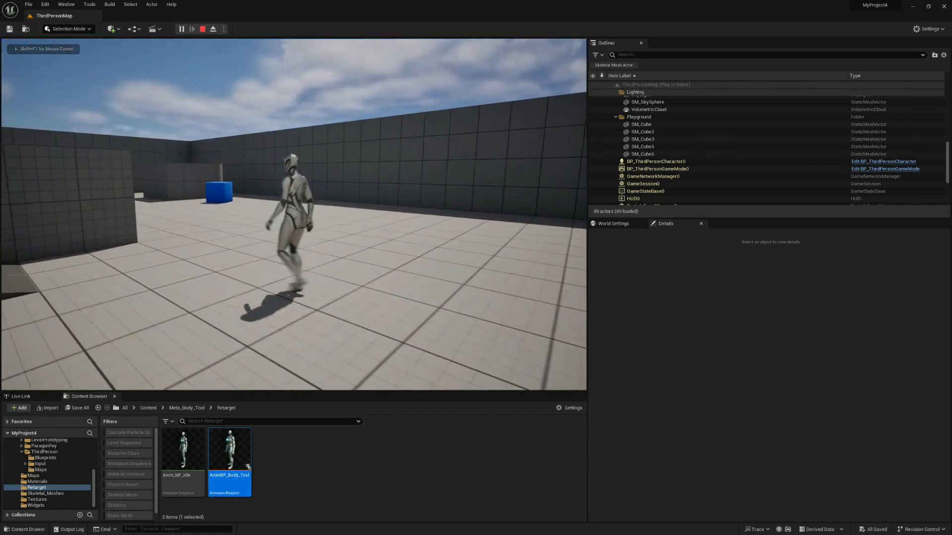
key("d")
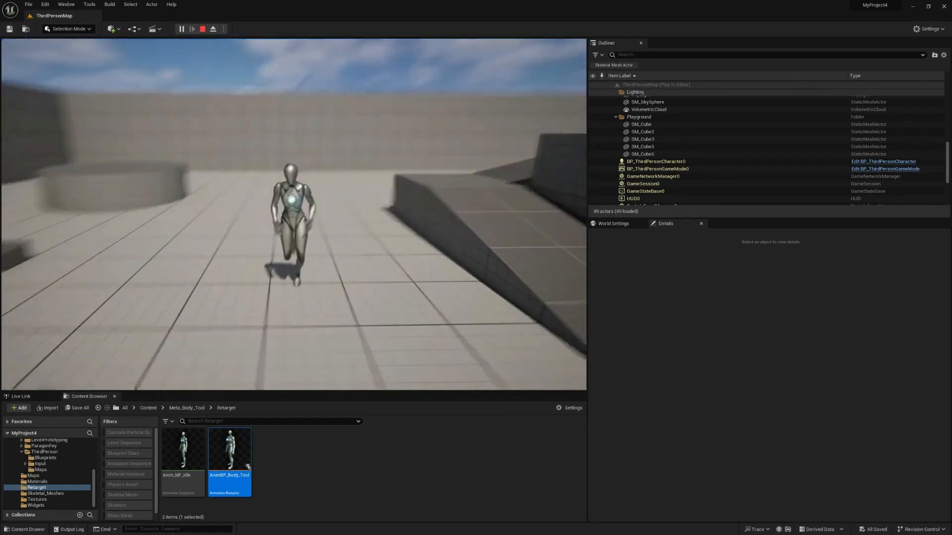
key("Escape")
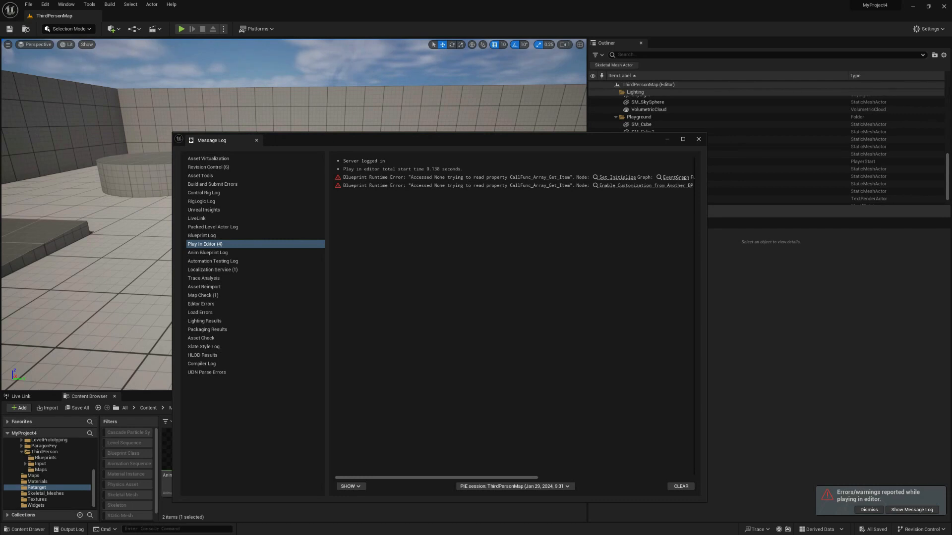
left_click_drag(456, 140, 153, 251)
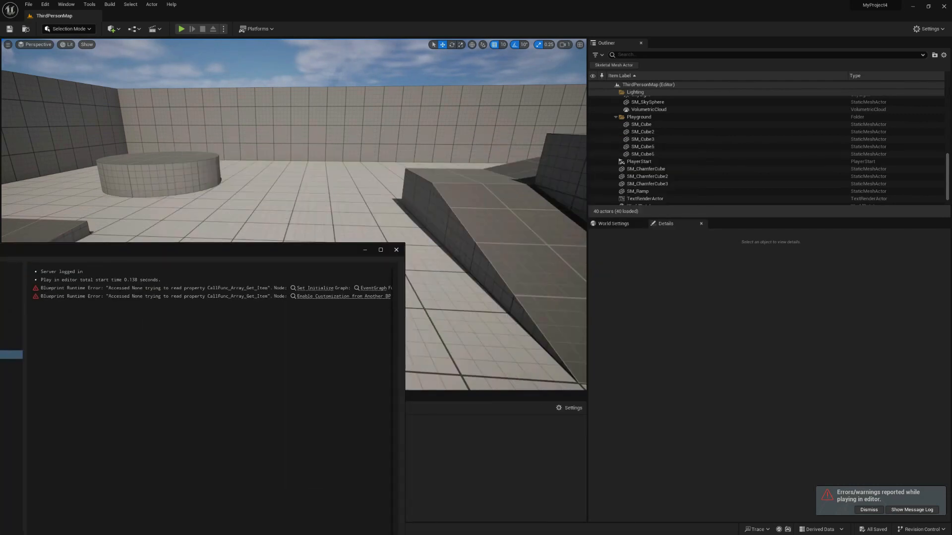
left_click(396, 250)
Open the BP_ThirdPersonCharacter blueprint from Epic_Content's ThirdPerson Blueprints folder
key("s")
right_click_drag(392, 243, 432, 267)
right_click_drag(294, 218, 248, 389)
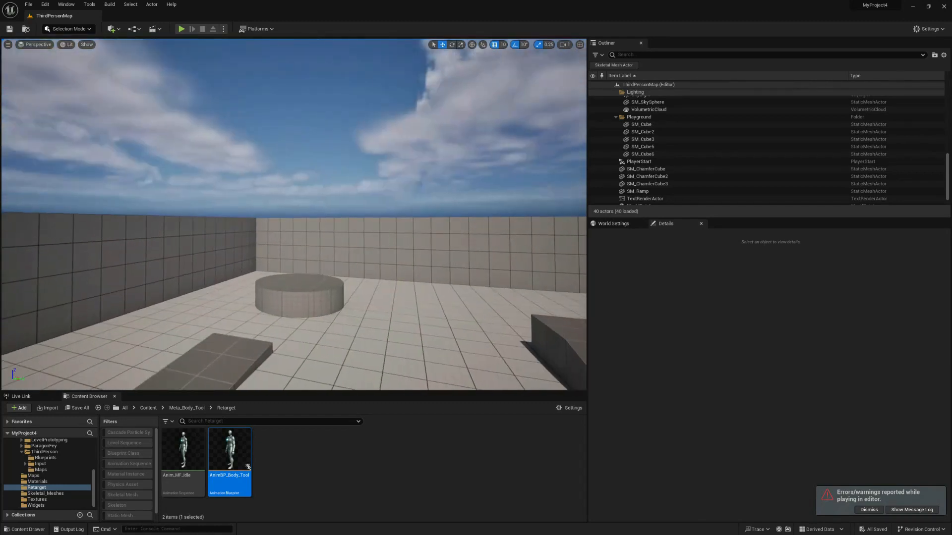
left_click(44, 452)
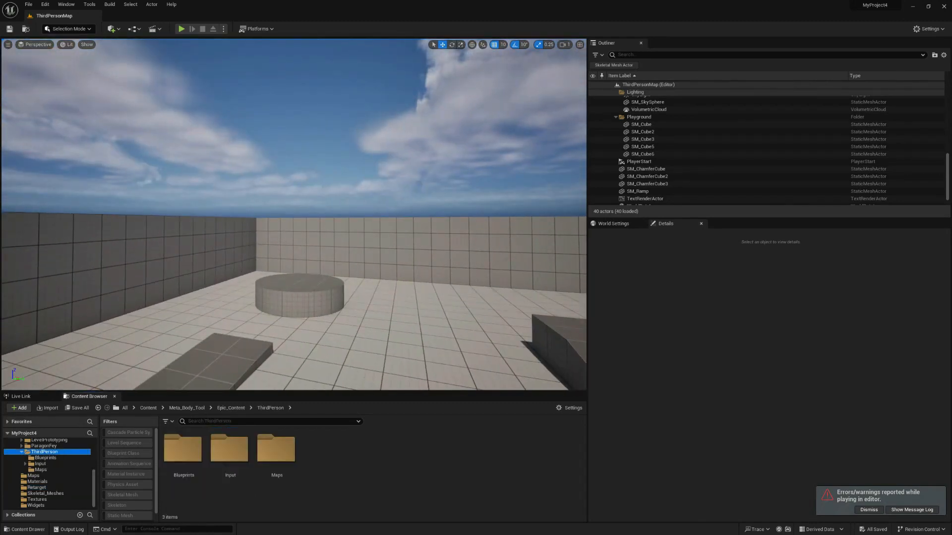
double_click(182, 448)
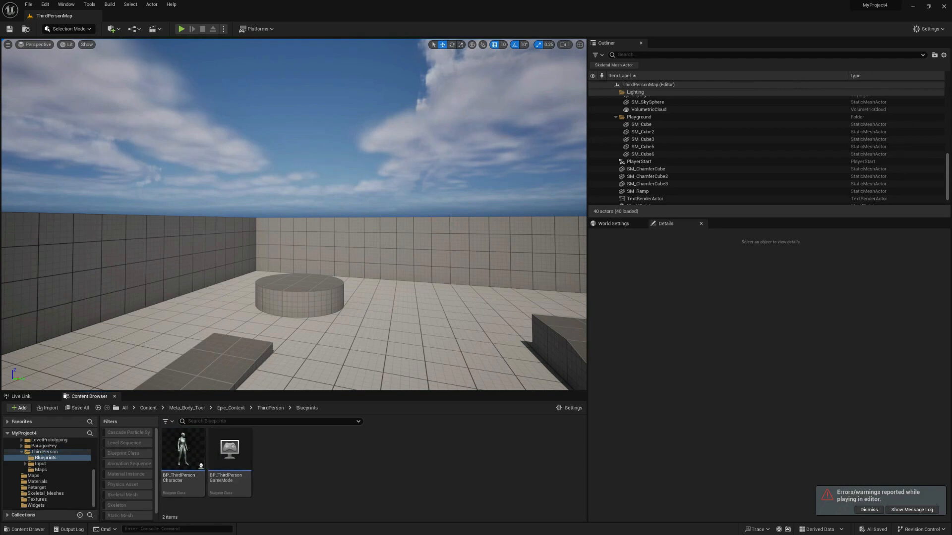
double_click(183, 449)
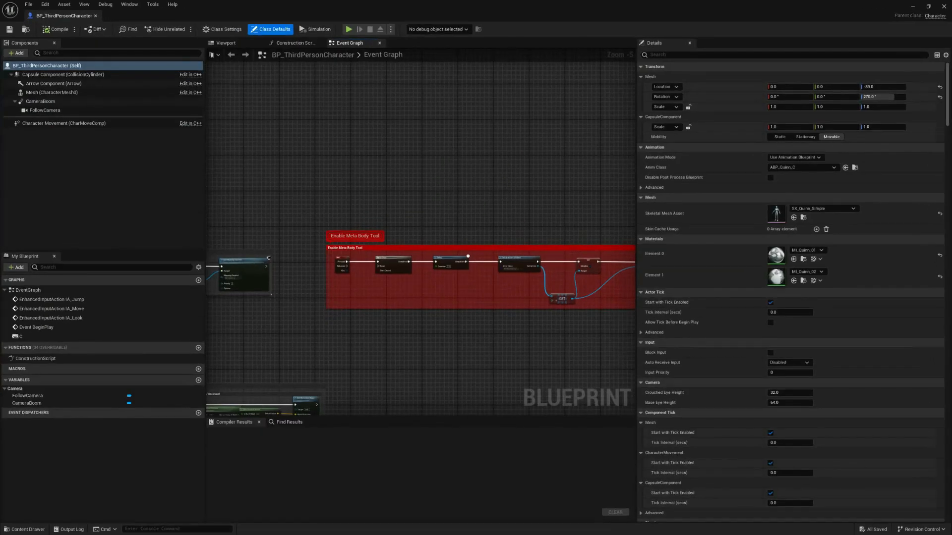
Examine the Enable Meta Body Tool node chain in the Event Graph, including the Get All Actors Of Class node
right_click_drag(455, 228, 334, 272)
scroll(327, 262, "up", 7)
scroll(333, 272, "down", 3)
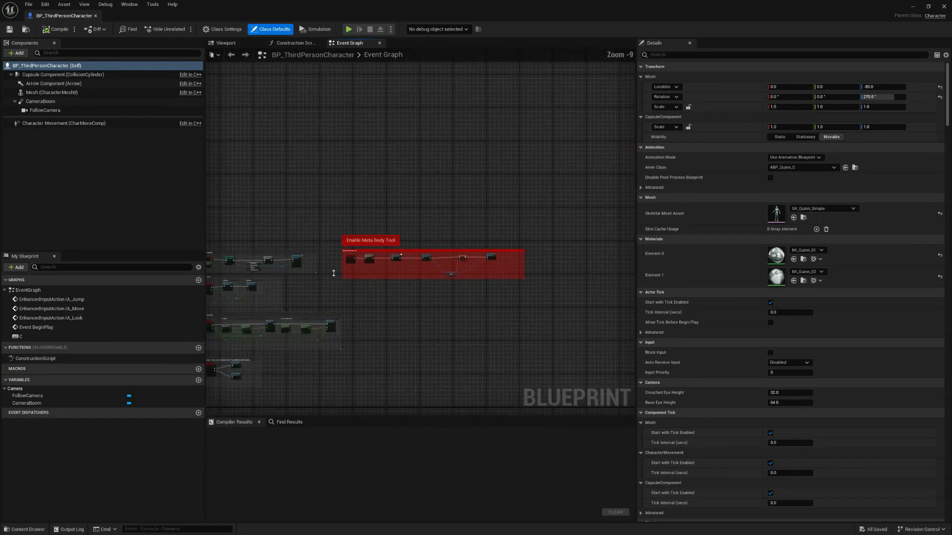
scroll(334, 273, "up", 1)
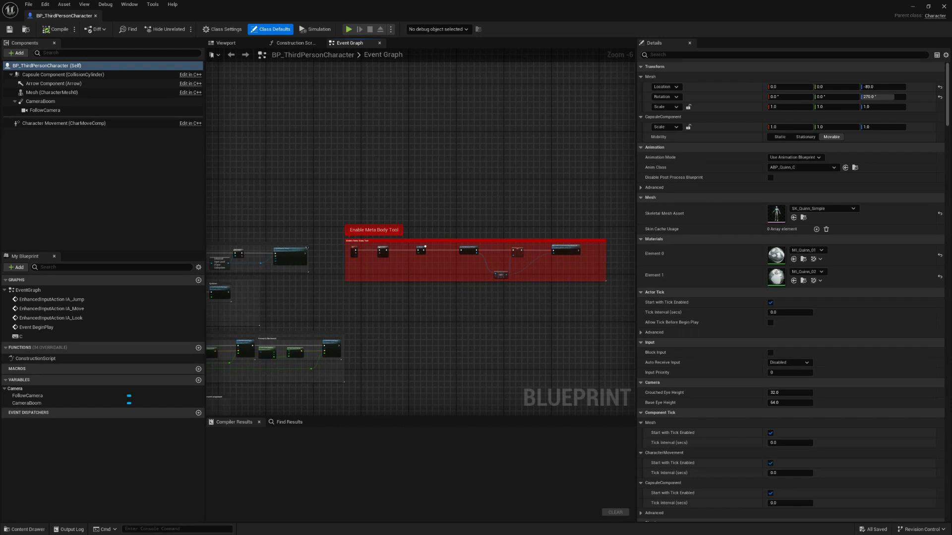
scroll(491, 214, "up", 3)
scroll(491, 215, "down", 3)
scroll(596, 221, "up", 3)
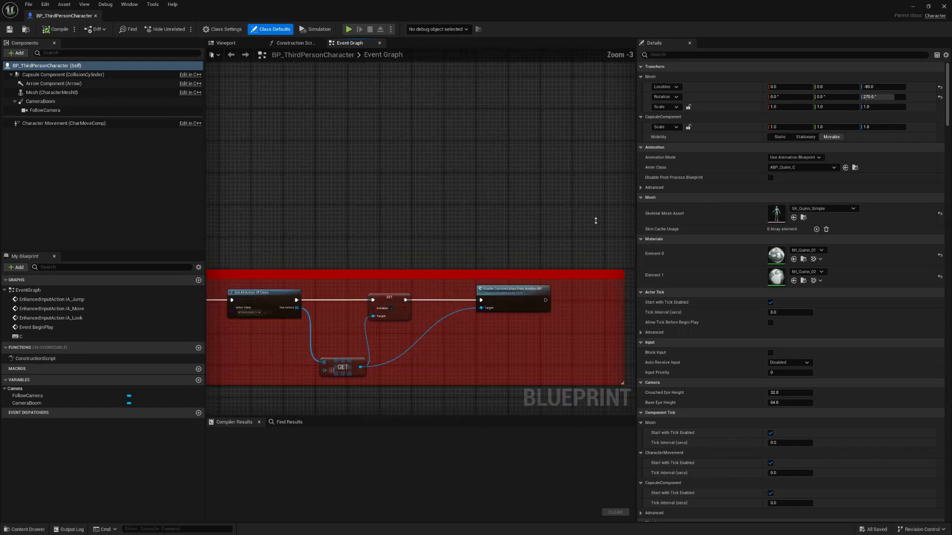
right_click_drag(325, 242, 537, 186)
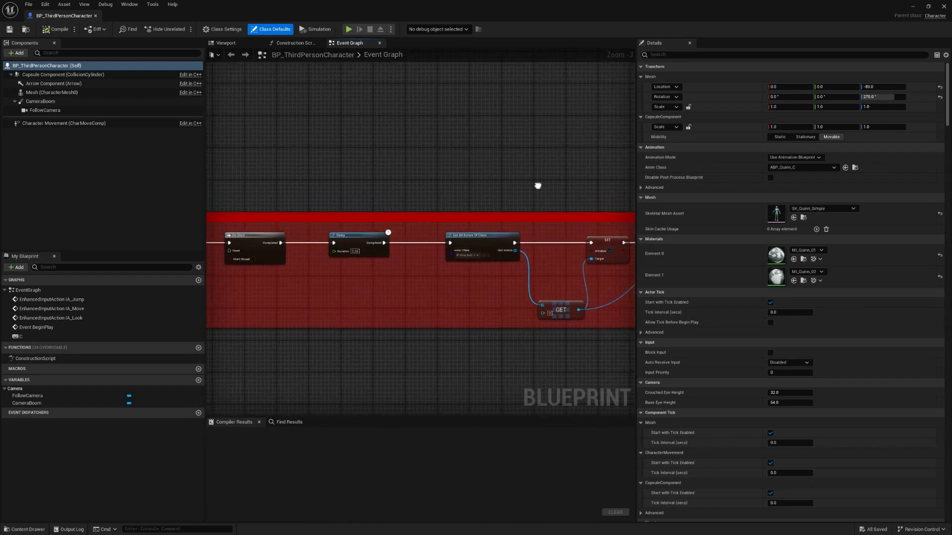
left_click(476, 253)
scroll(448, 304, "down", 1)
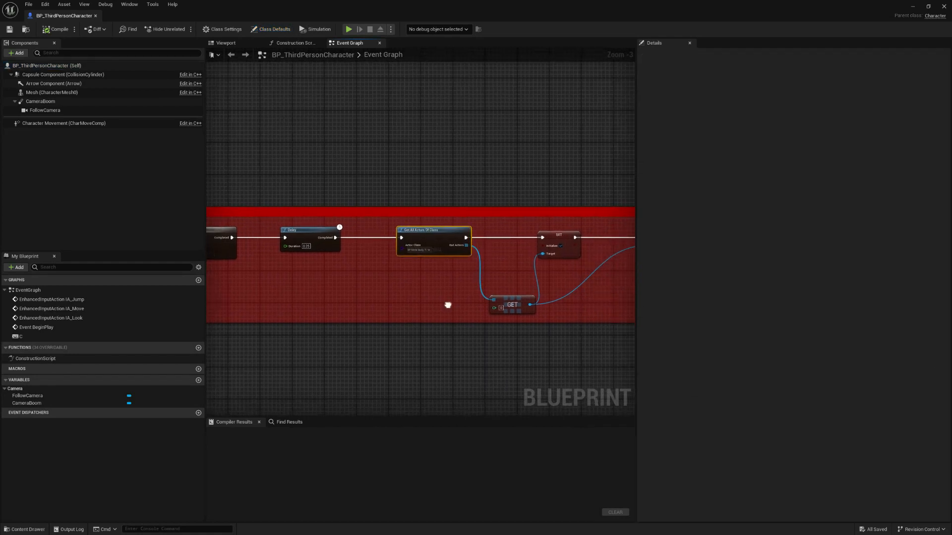
scroll(387, 298, "down", 1)
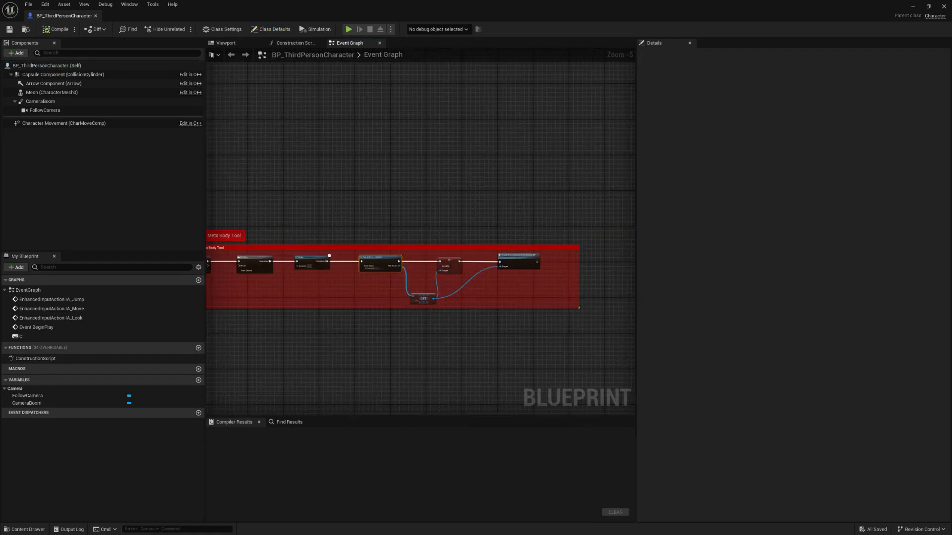
scroll(518, 300, "up", 2)
scroll(519, 300, "down", 1)
scroll(569, 312, "down", 2)
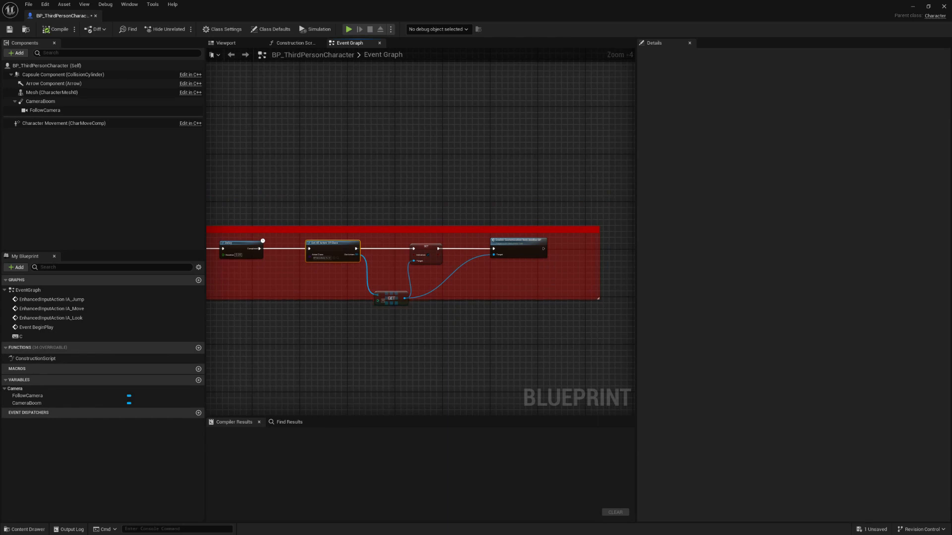
Delete the Enable Meta Body Tool comment group with its nodes from the Event Graph and save the blueprint
left_click_drag(588, 312, 299, 249)
key("Delete")
scroll(308, 267, "down", 6)
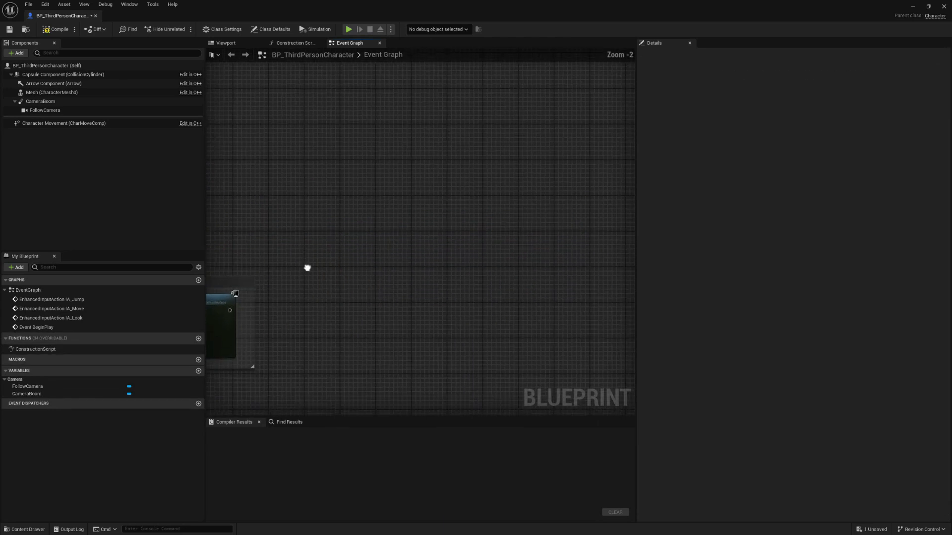
right_click_drag(310, 307, 487, 172)
scroll(486, 193, "up", 7)
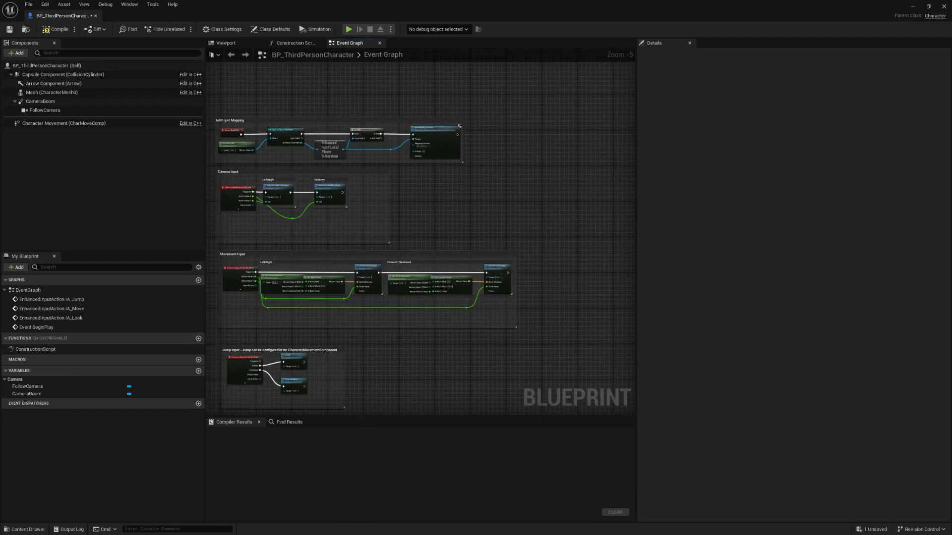
Float the blueprint editor over the level editor and select the character's Mesh component in its viewport to show the Anim Class setting
left_click_drag(411, 6, 606, 103)
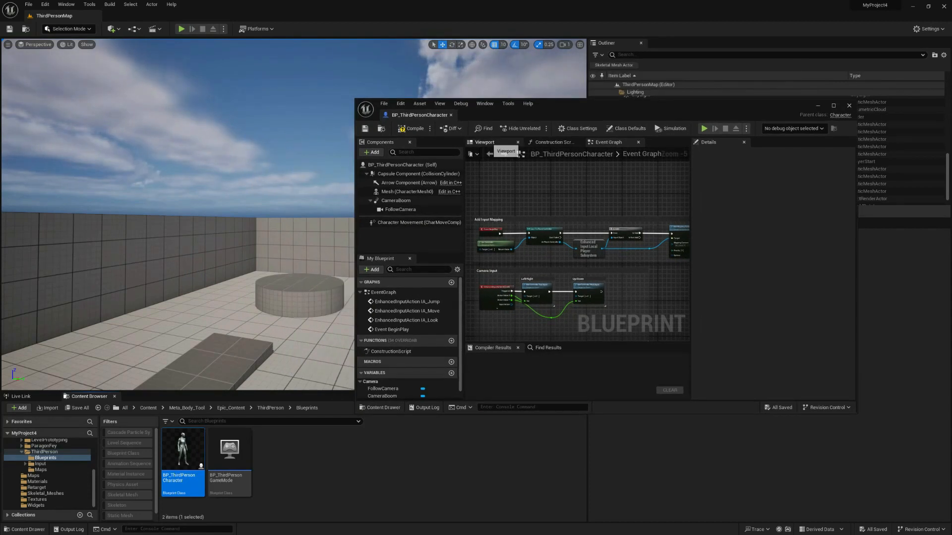
left_click(484, 143)
left_click(577, 241)
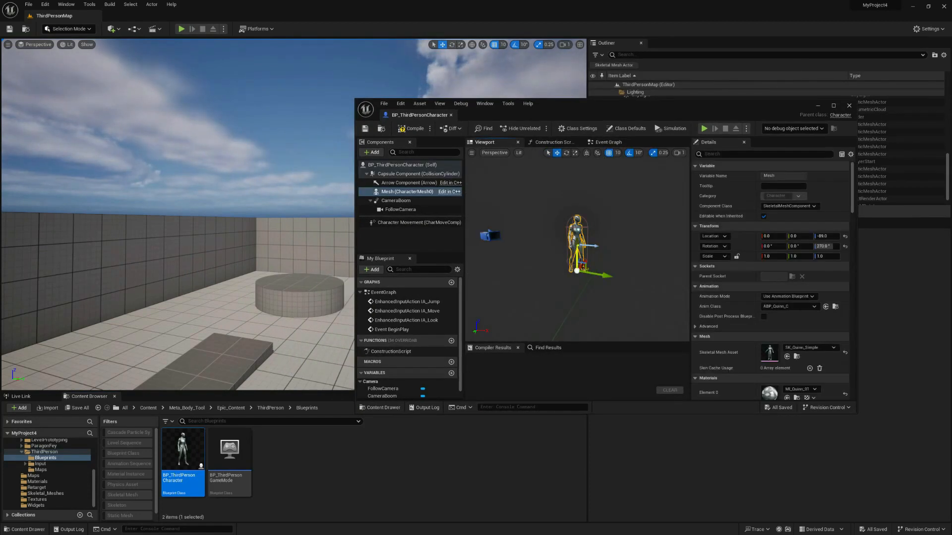
key("f")
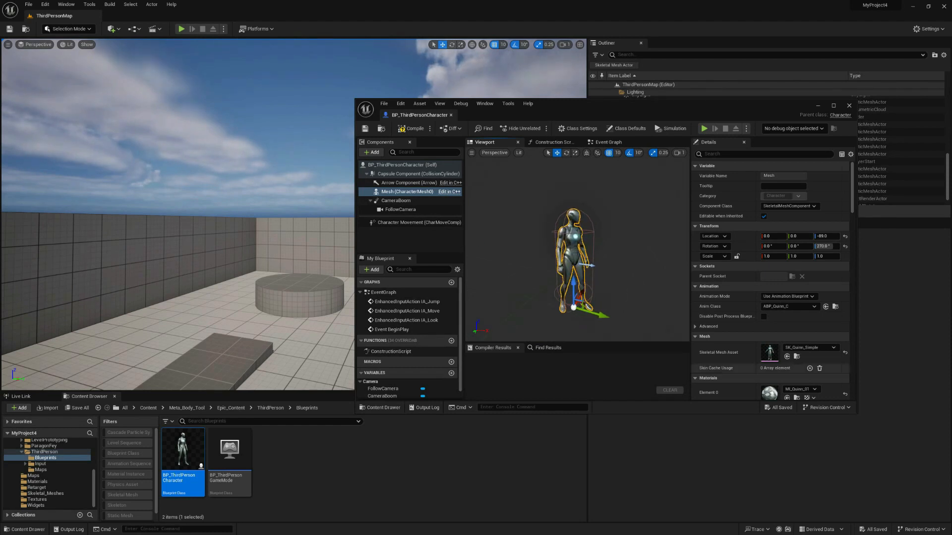
scroll(793, 365, "down", 3)
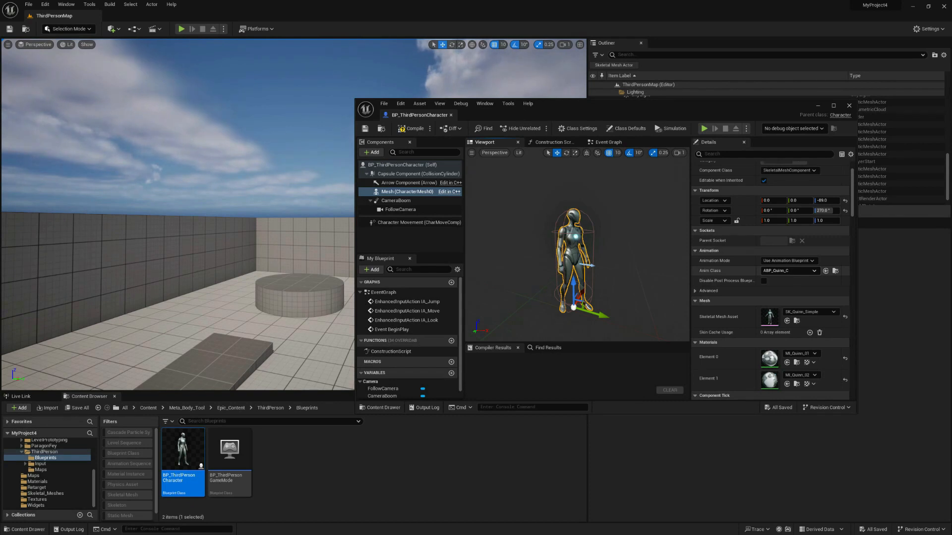
Browse to Meta_Body_Tool's Blueprints folder, keeping the character blueprint editor open
scroll(47, 473, "up", 4)
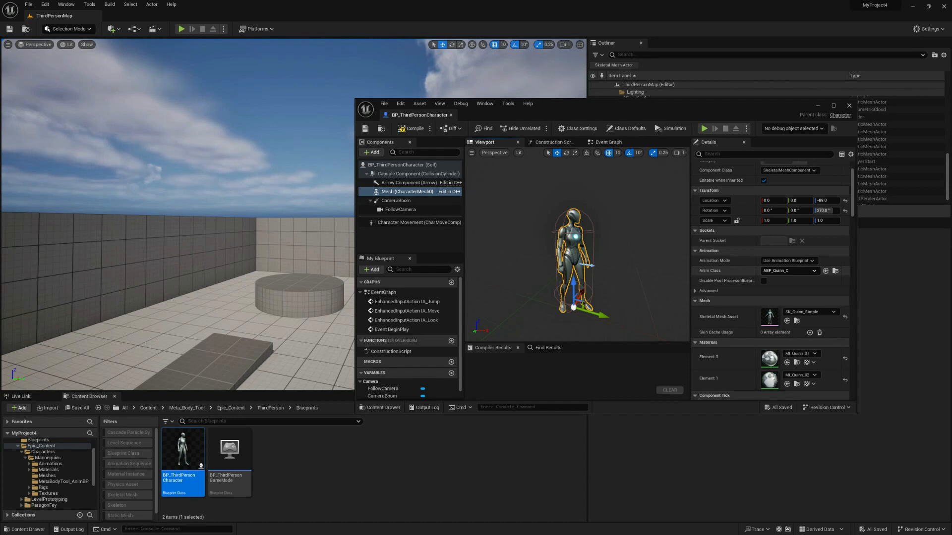
scroll(48, 468, "up", 2)
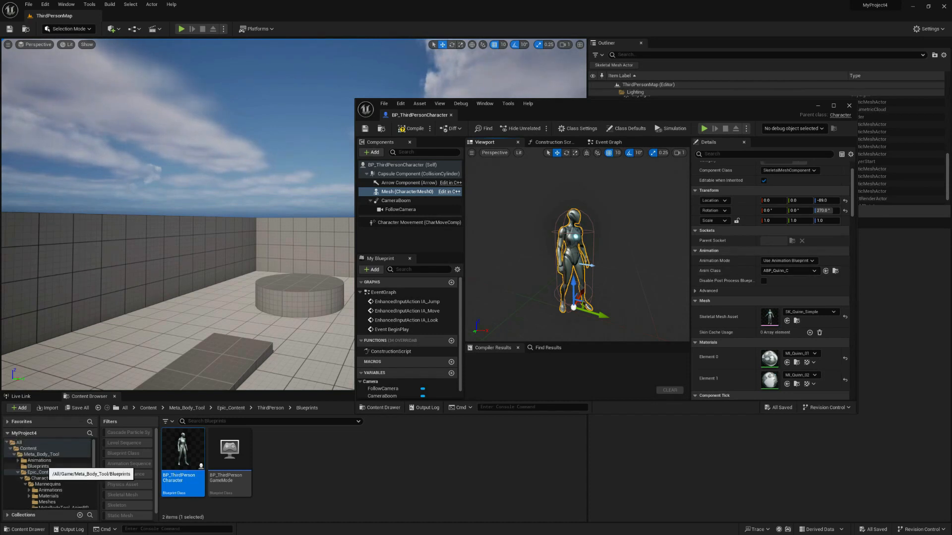
left_click(40, 466)
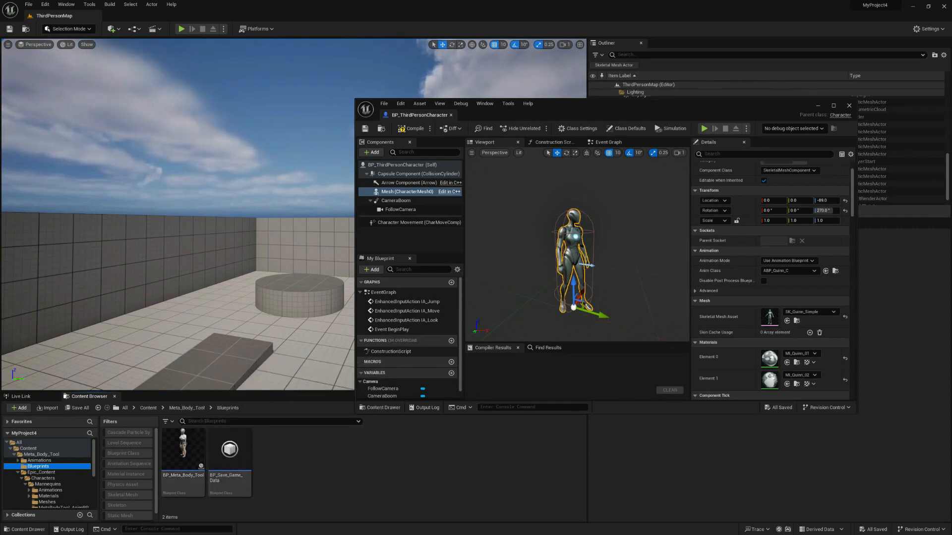
middle_click_drag(575, 238, 581, 293)
scroll(577, 246, "down", 4)
middle_click_drag(577, 247, 577, 260)
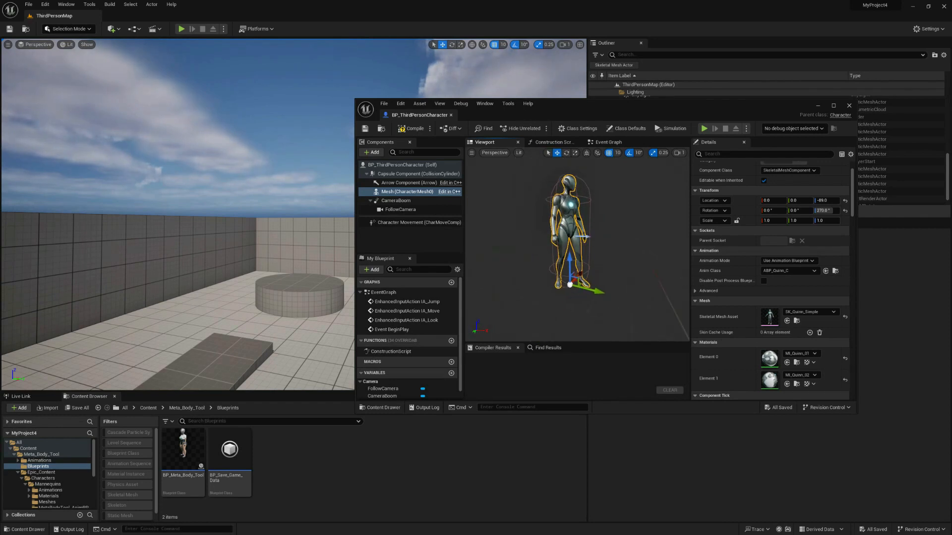
left_click(183, 451)
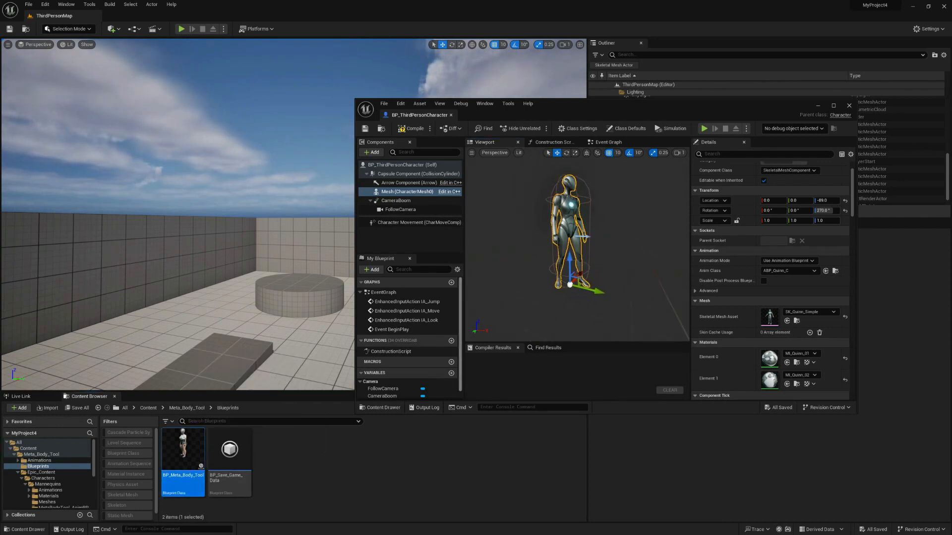
right_click_drag(575, 248, 582, 236)
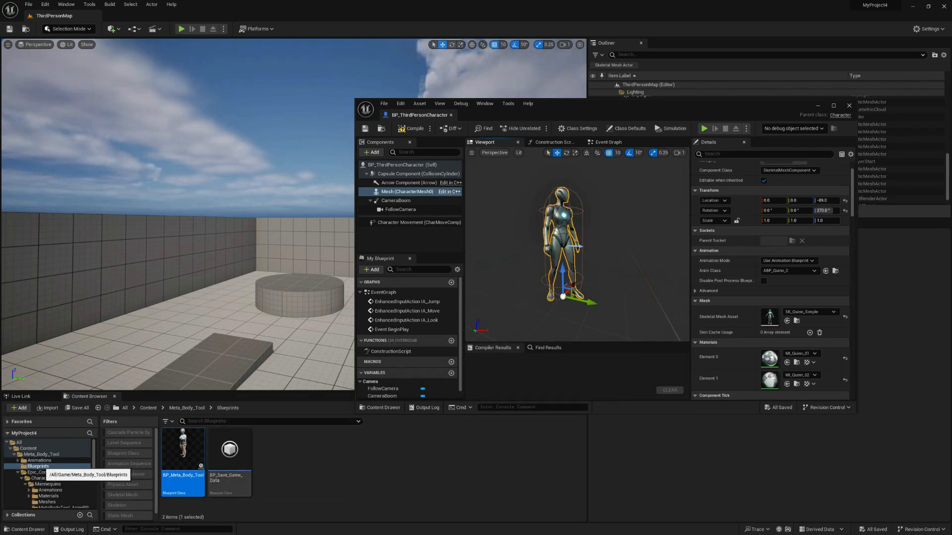
Open the SK_Quinn_Simple skeletal mesh from the Mannequins Meshes folder and filter its asset details for "post"
left_click(40, 461)
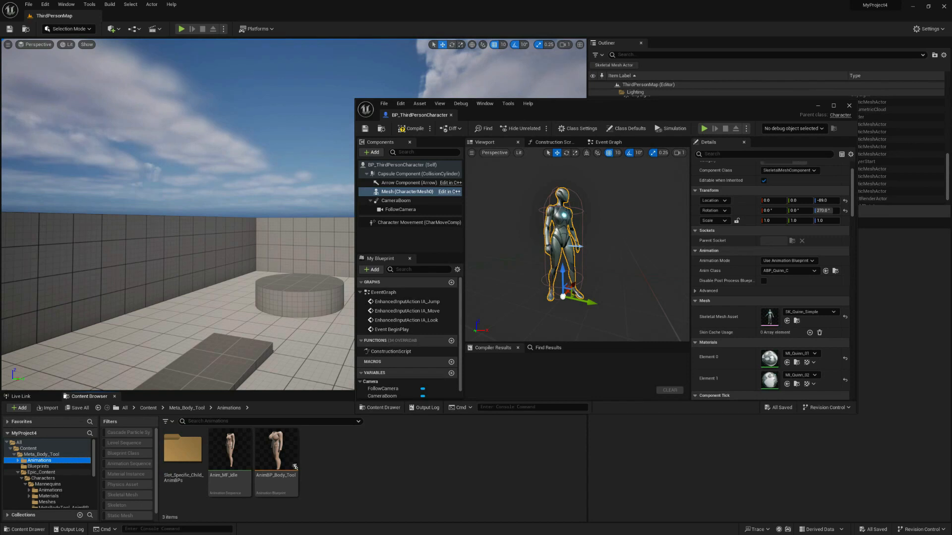
left_click(18, 472)
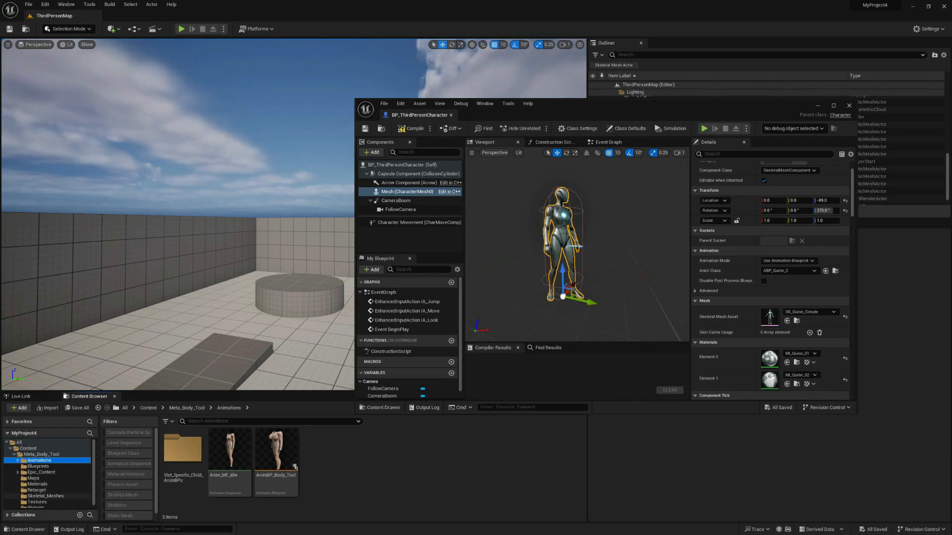
left_click(42, 496)
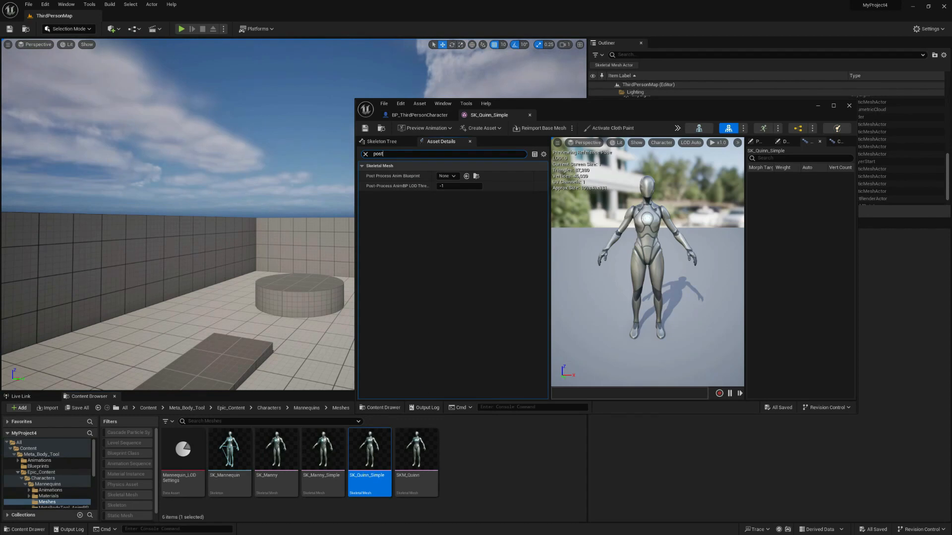
Assign AnimBP_Body_Tool from the Retarget folder as SK_Quinn_Simple's Post Process Anim Blueprint and save the mesh
left_click(41, 472)
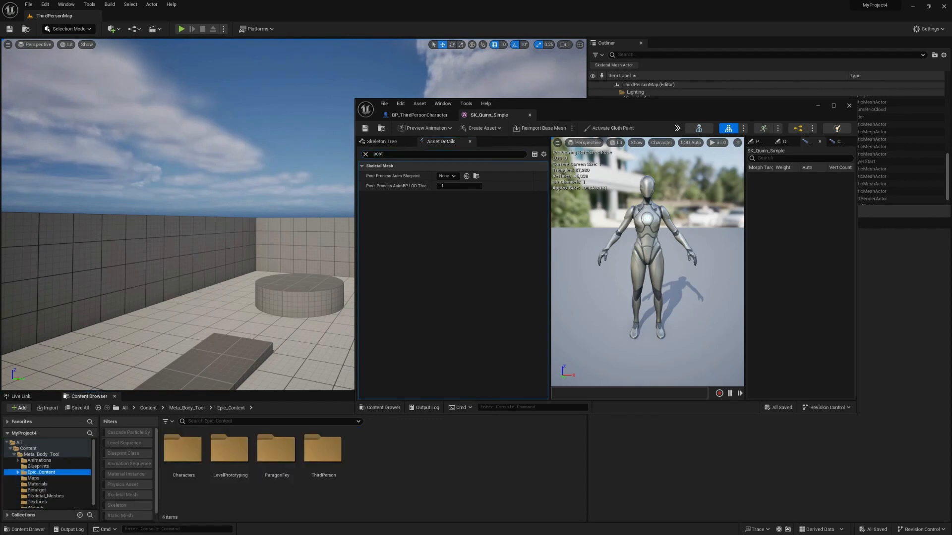
left_click(45, 488)
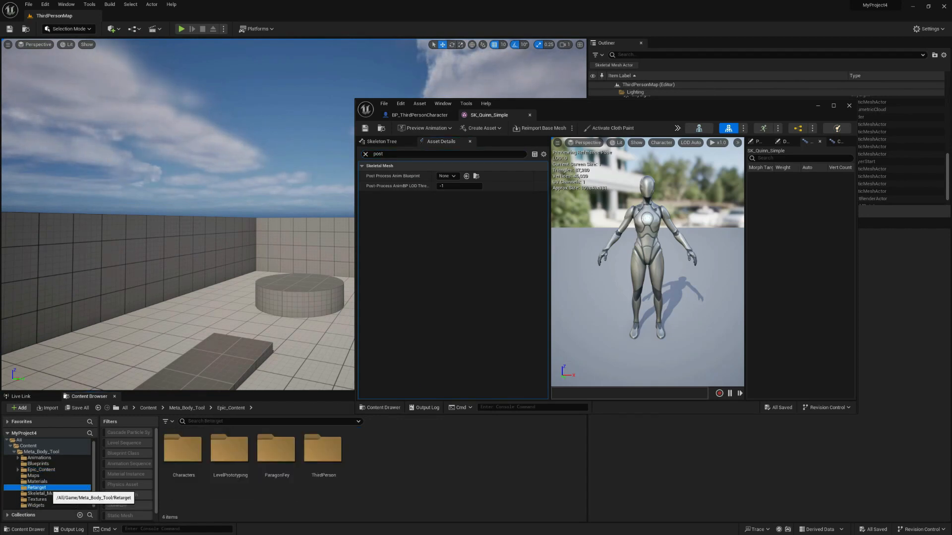
left_click(249, 467)
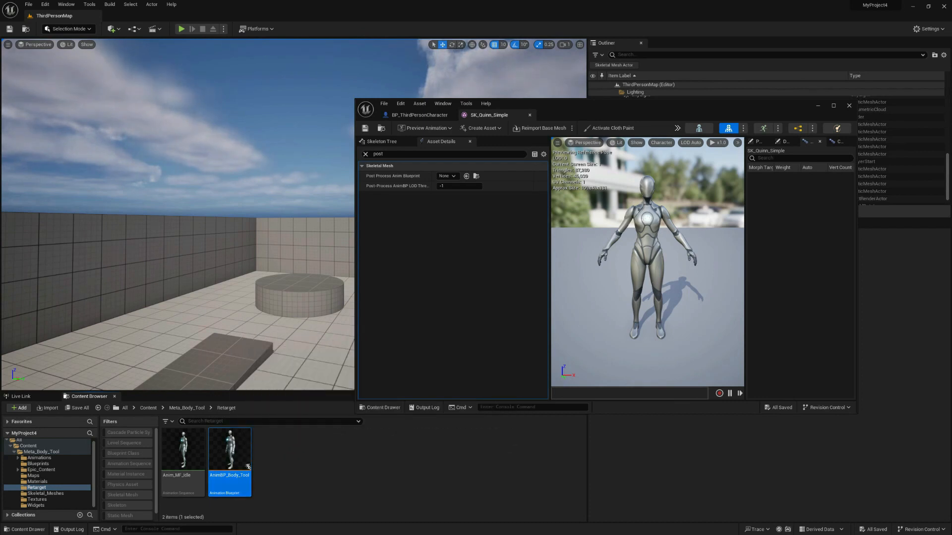
left_click(467, 177)
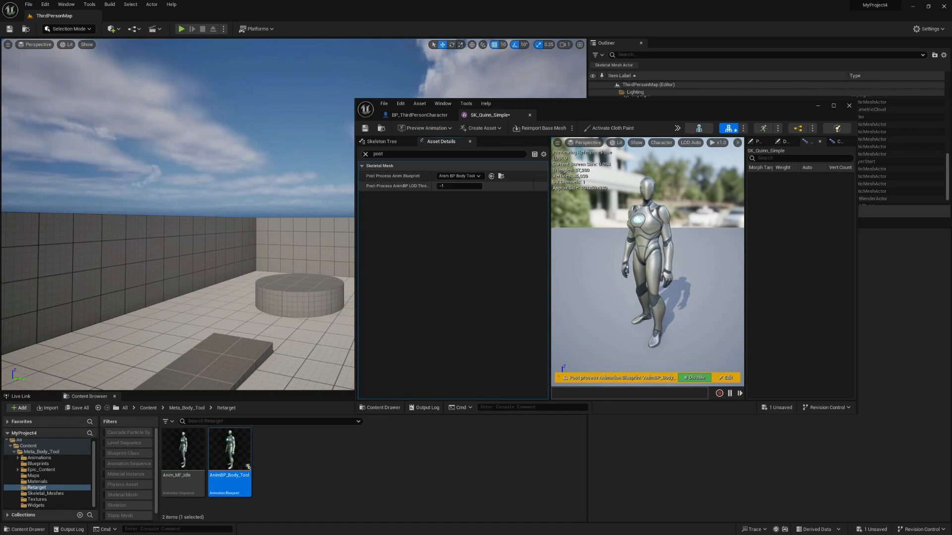
key("ctrl+s")
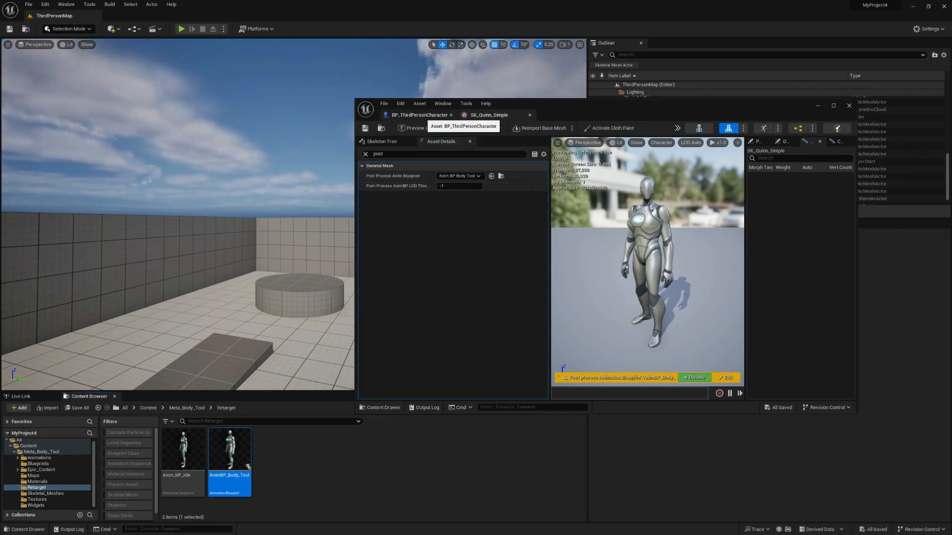
Show BP_ThirdPersonCharacter's Event Graph and move its editor window clear of the level viewport
left_click(420, 114)
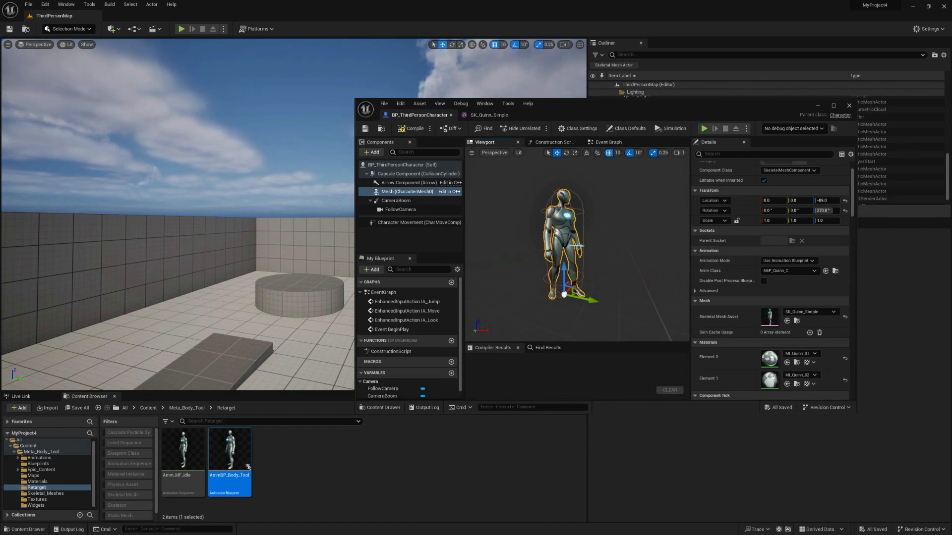
left_click(608, 142)
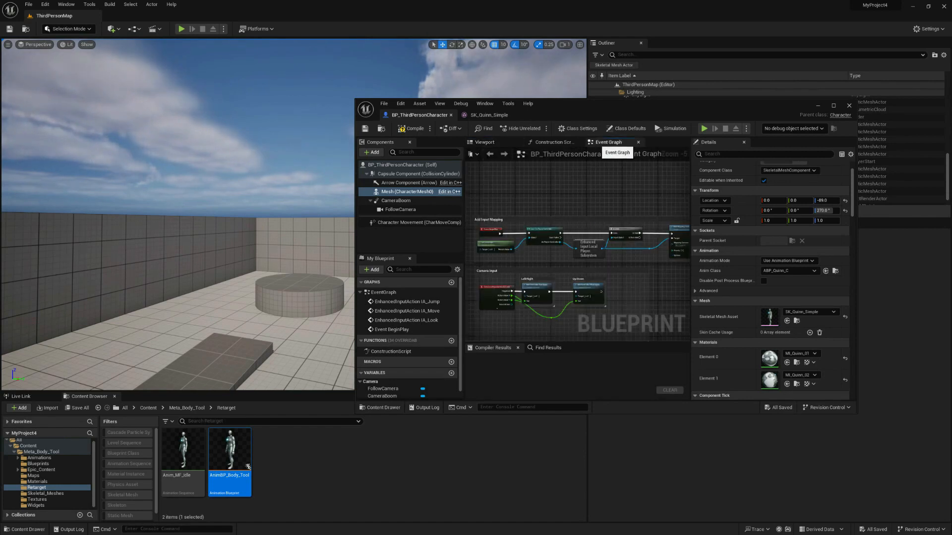
double_click(636, 113)
right_click_drag(534, 211, 474, 306)
left_click_drag(474, 7, 649, 361)
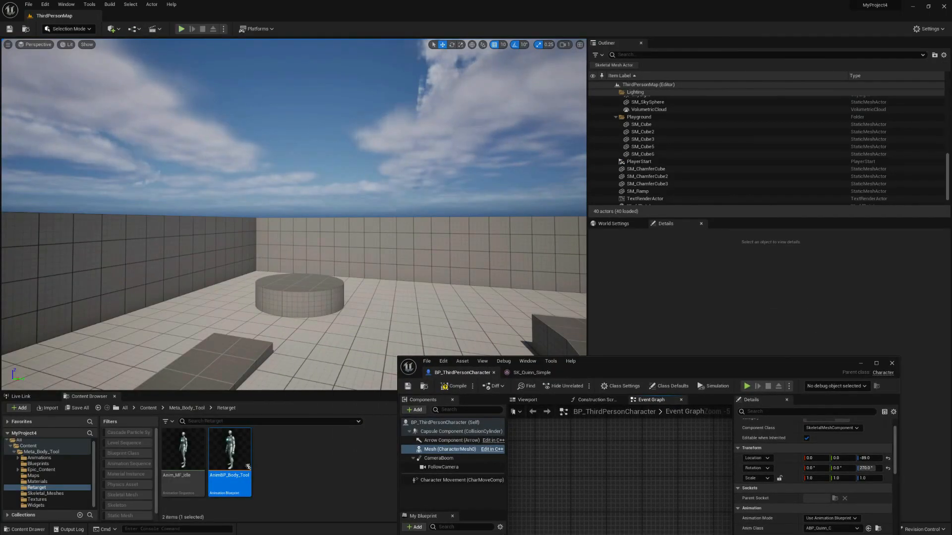
Play the level and move the character around to check its animation, then stop and close the message log
left_click(181, 29)
key("w")
key("a")
key("w")
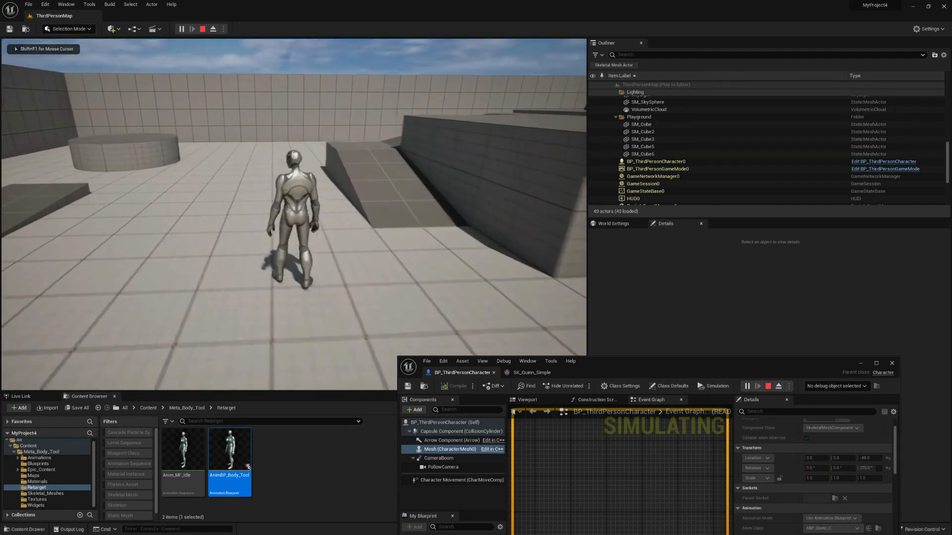
key("a")
key("s")
key("d")
key("w")
key("w")
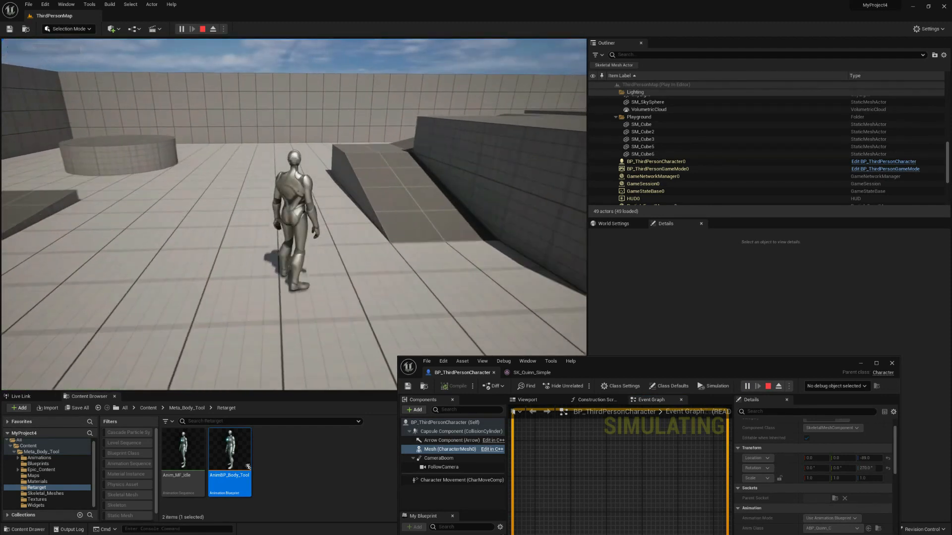
key("a")
key("d")
key("s")
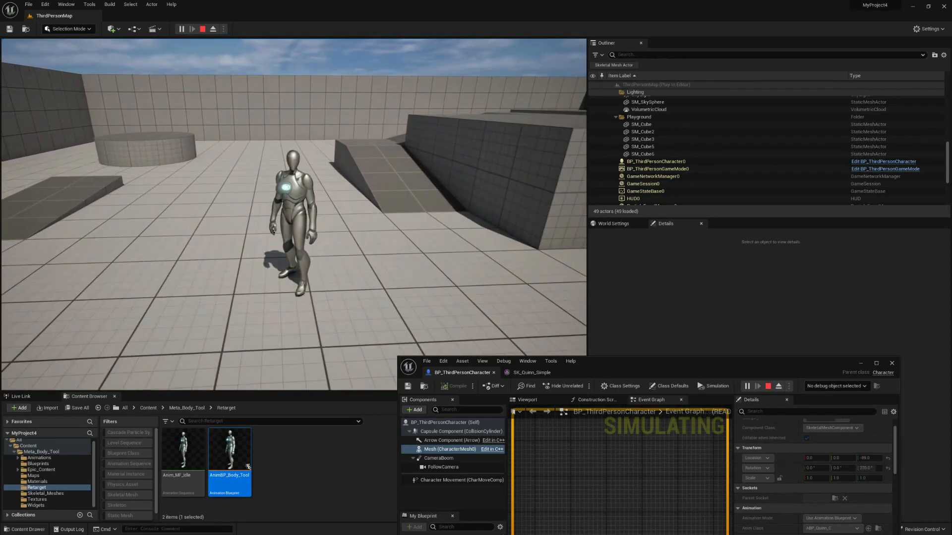
key("Escape")
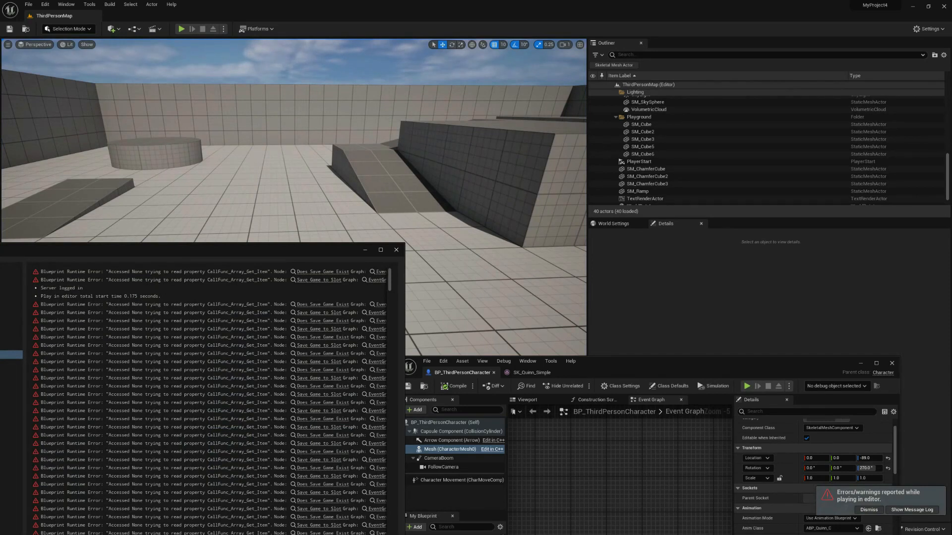
left_click(396, 249)
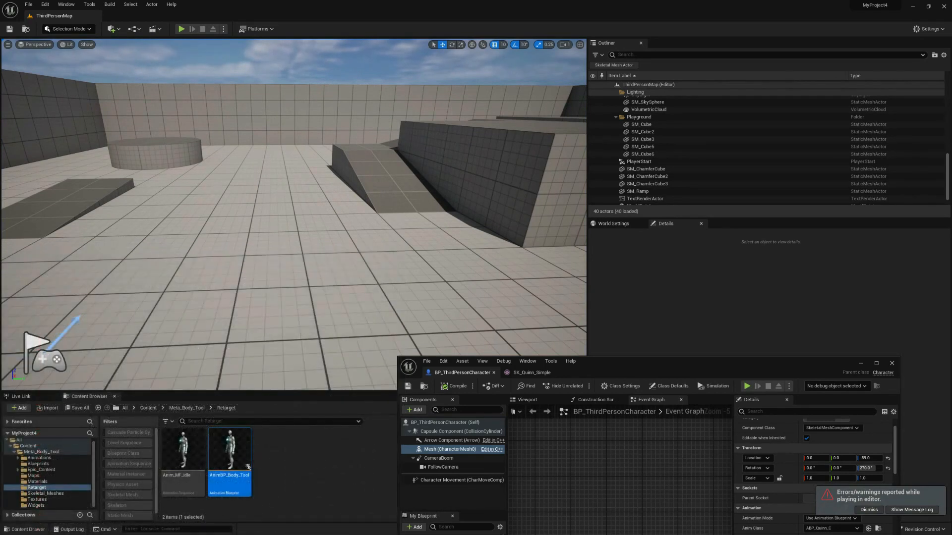
Bring the asset editor back up over the level viewport and open AnimBP_Body_Tool from the Retarget folder to view its Event Graph
left_click_drag(652, 357, 654, 187)
left_click(532, 203)
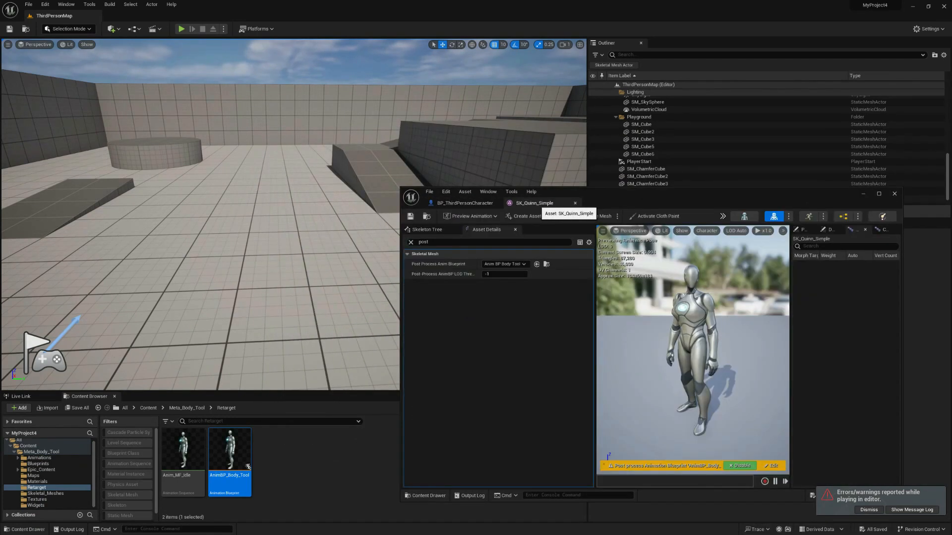
left_click(464, 203)
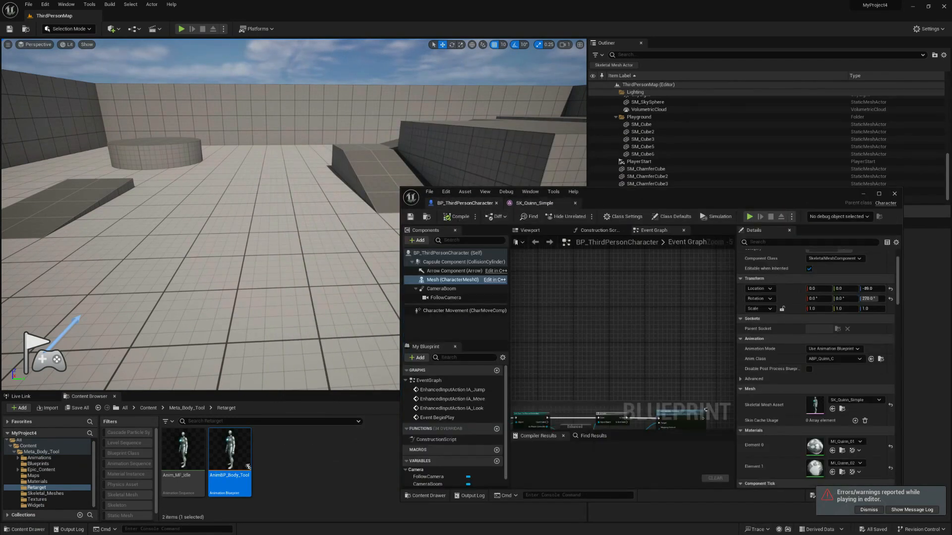
double_click(230, 451)
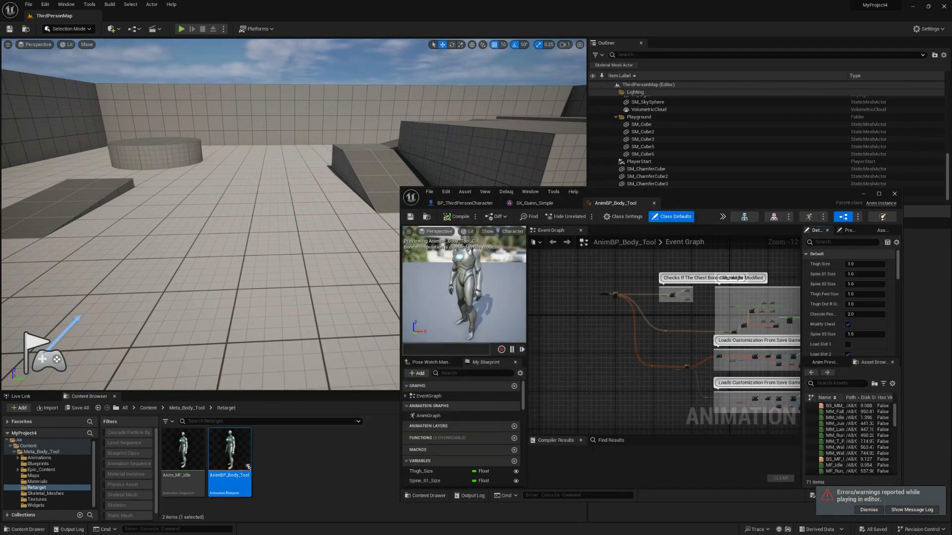
scroll(628, 314, "up", 3)
right_click_drag(628, 315, 546, 257)
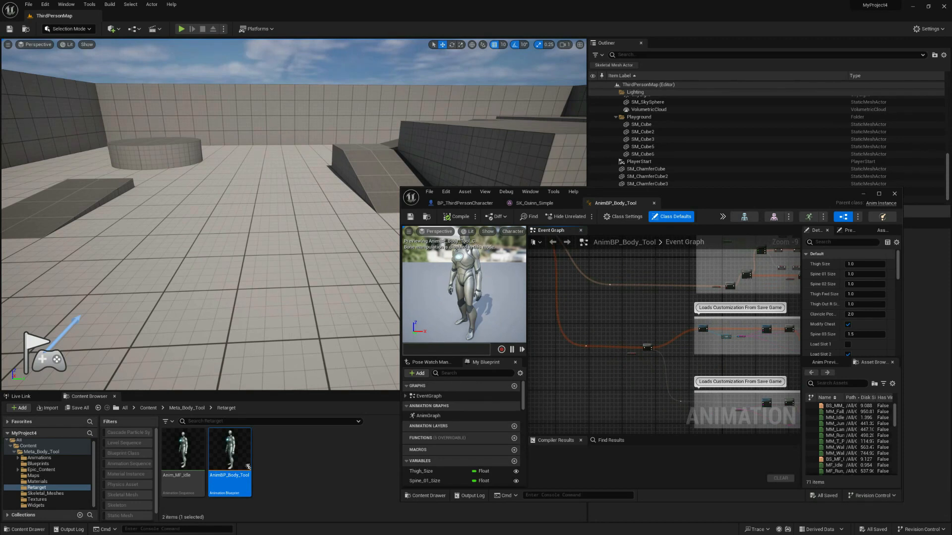
right_click_drag(602, 288, 631, 387)
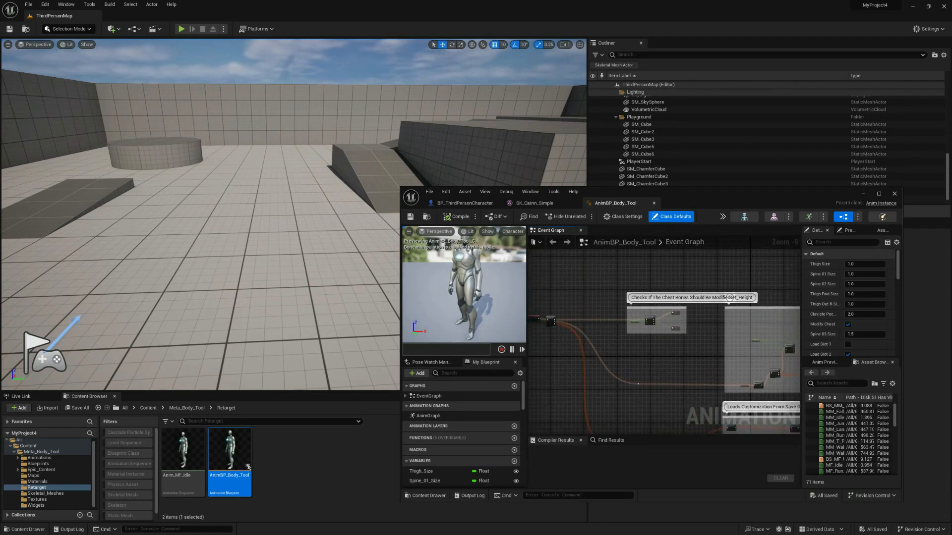
Open AnimBP_Body_Tool's AnimGraph at the Switch Between Default Pose/Idle Animation comment group
left_click(428, 416)
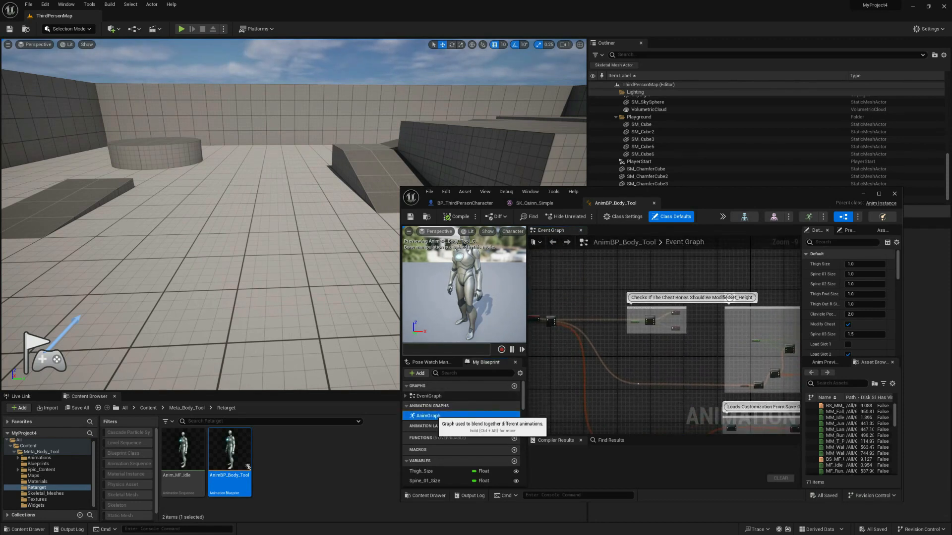
double_click(428, 415)
right_click_drag(562, 337, 616, 380)
right_click_drag(552, 298, 704, 384)
scroll(705, 384, "up", 10)
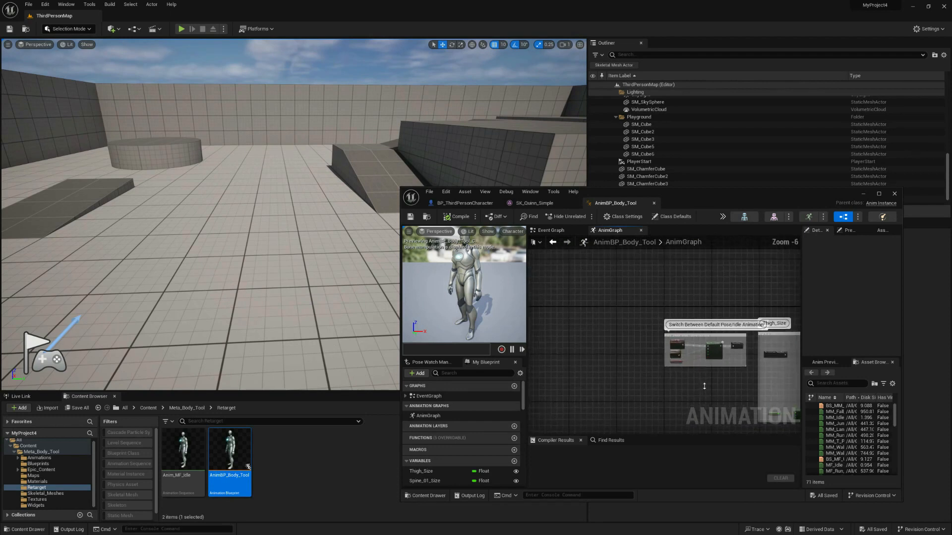
right_click_drag(706, 322, 642, 385)
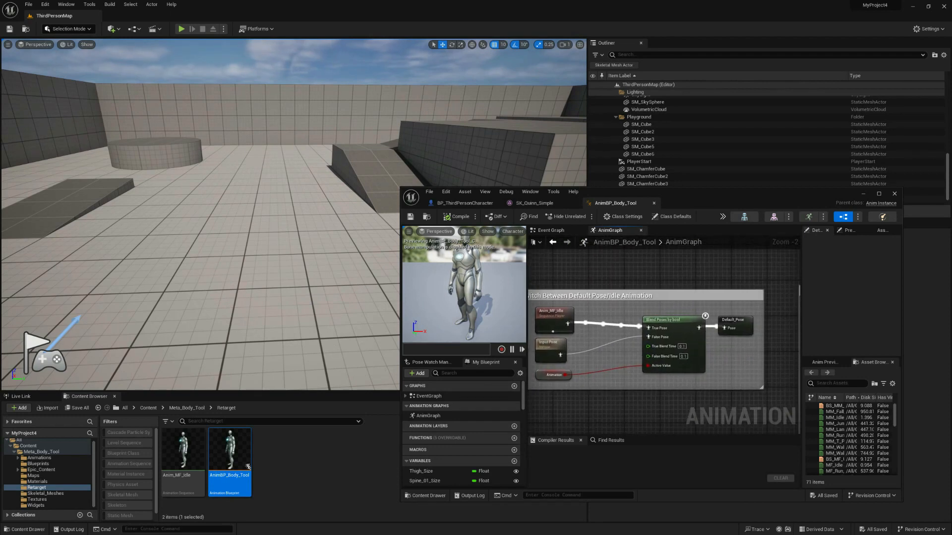
Wire Input Pose directly into Default_Pose, bypassing Blend Poses by bool, tidy the nodes, and compile and save AnimBP_Body_Tool
left_click_drag(559, 355, 727, 329)
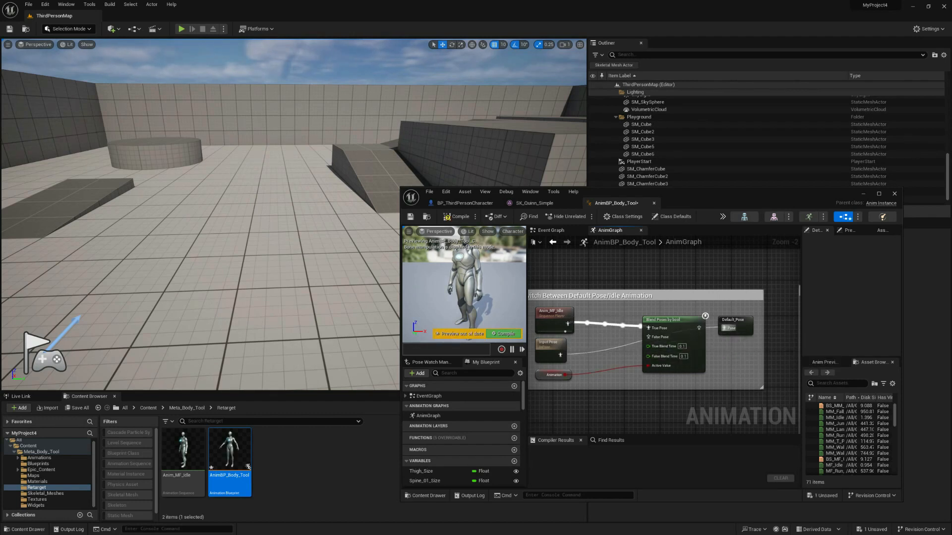
left_click_drag(553, 349, 611, 314)
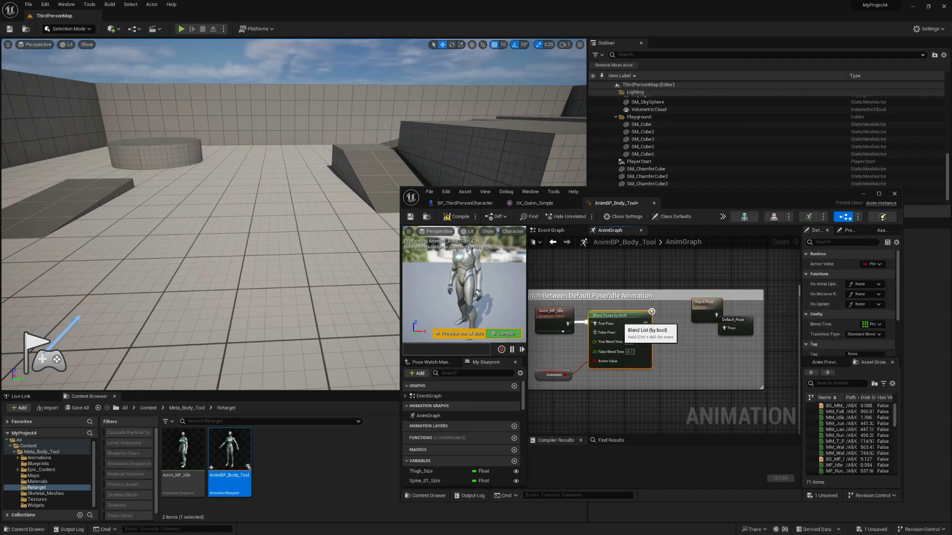
left_click_drag(707, 306, 675, 321)
left_click(687, 355)
left_click(560, 320)
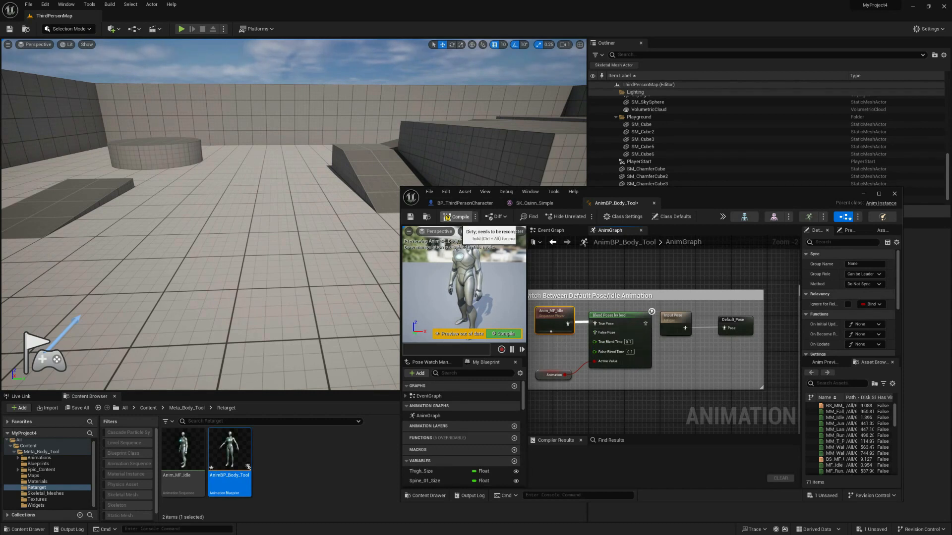
left_click(454, 217)
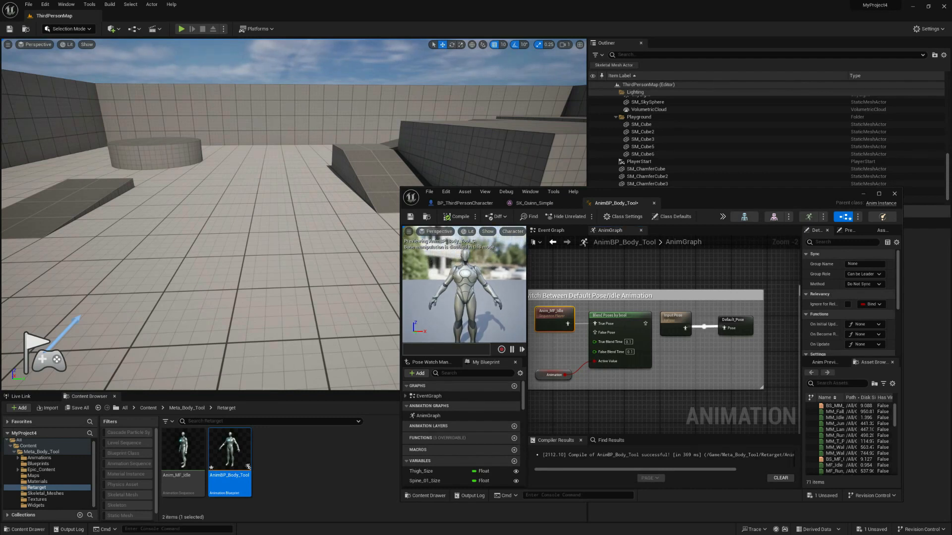
key("ctrl+s")
Play the level again and run the character in all directions to check its locomotion animation, then stop playing
left_click(181, 29)
key("w")
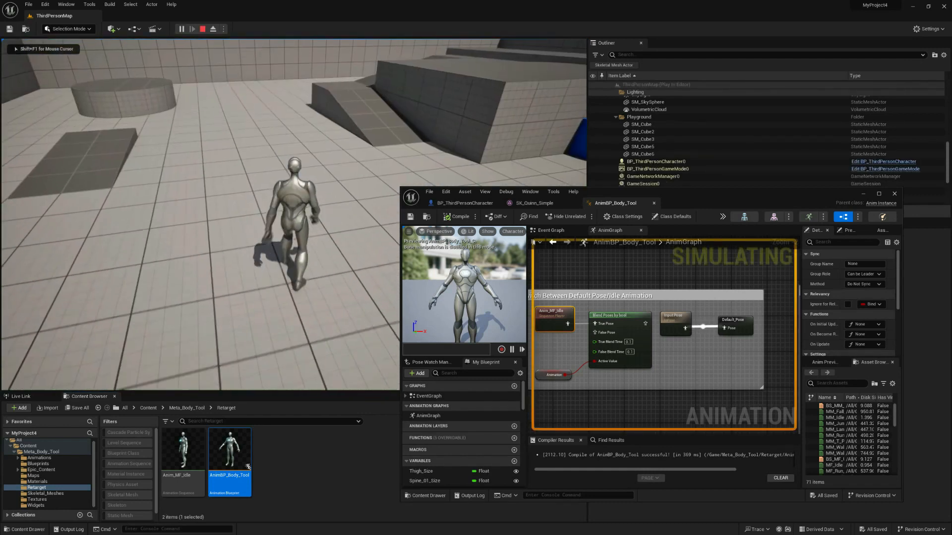
key("s")
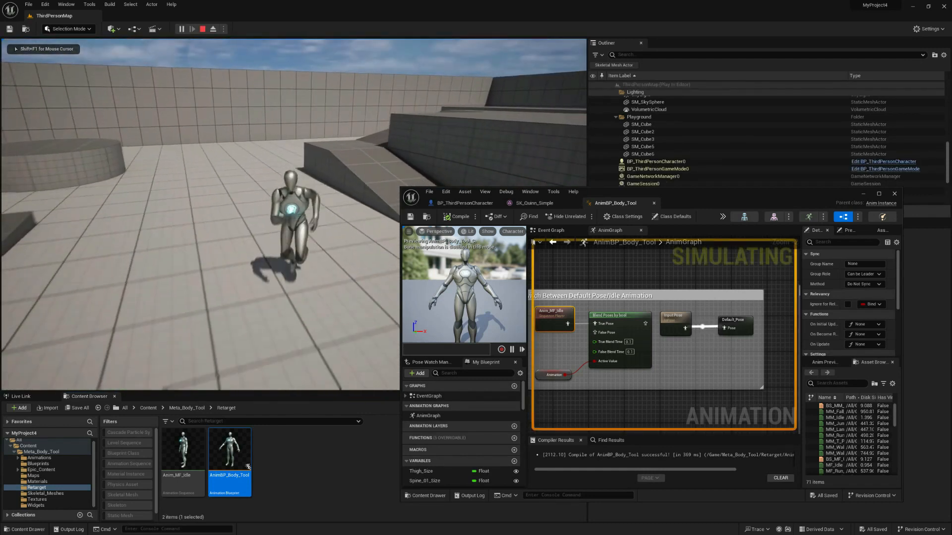
key("a")
key("d")
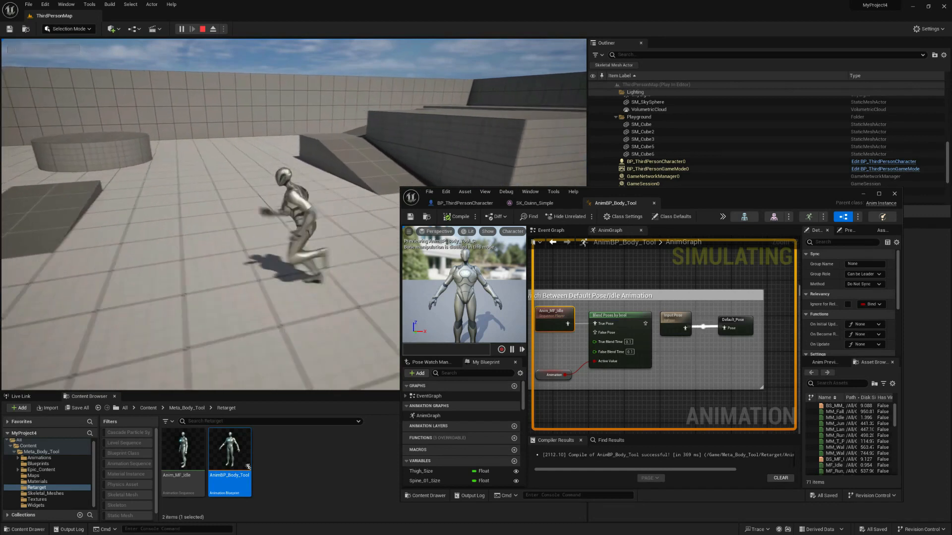
key("Escape")
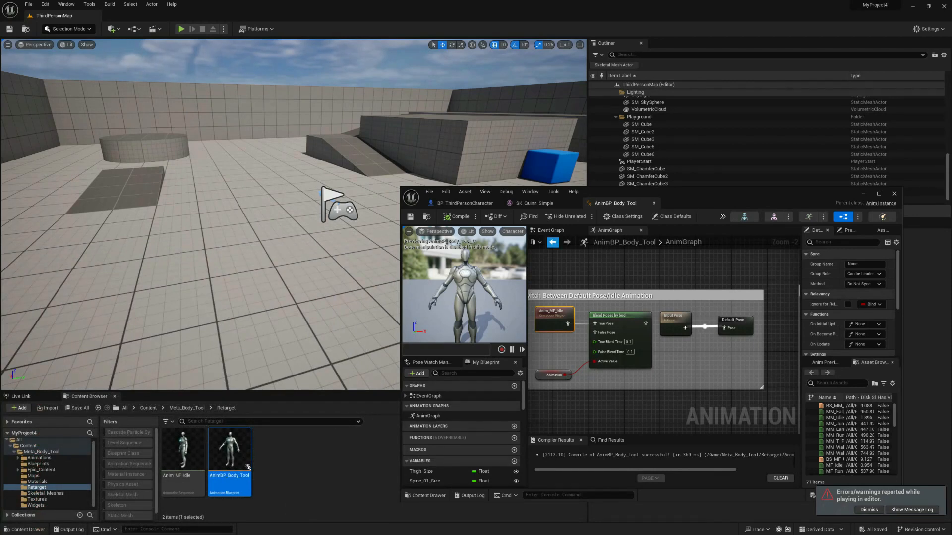
Place the BP_Meta_Body_Tool blueprint from the Meta_Body_Tool Blueprints folder on the level floor near the PlayerStart
left_click(465, 203)
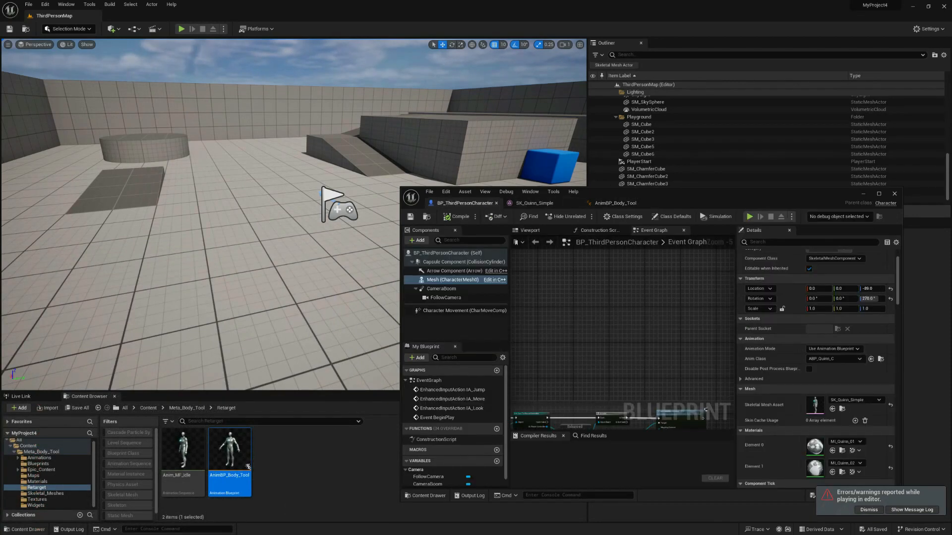
left_click_drag(699, 196, 716, 296)
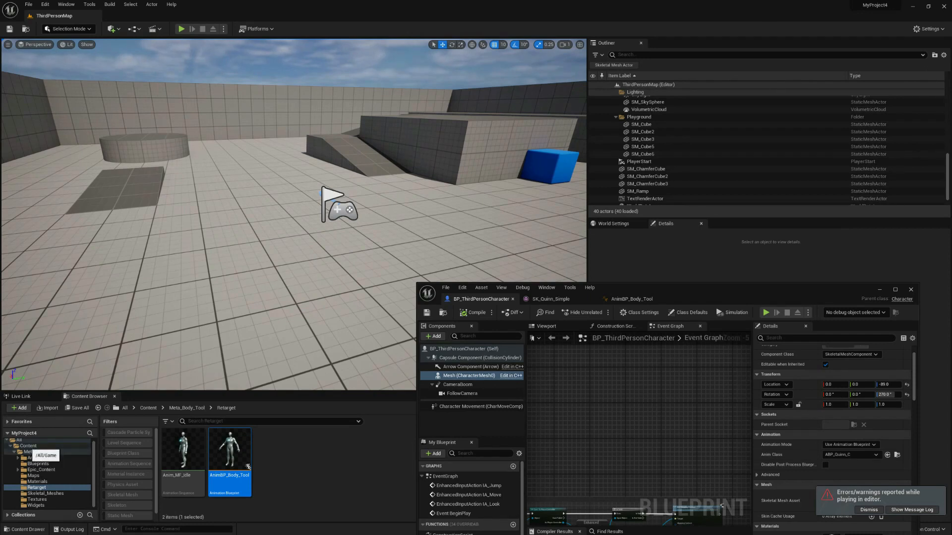
left_click(35, 463)
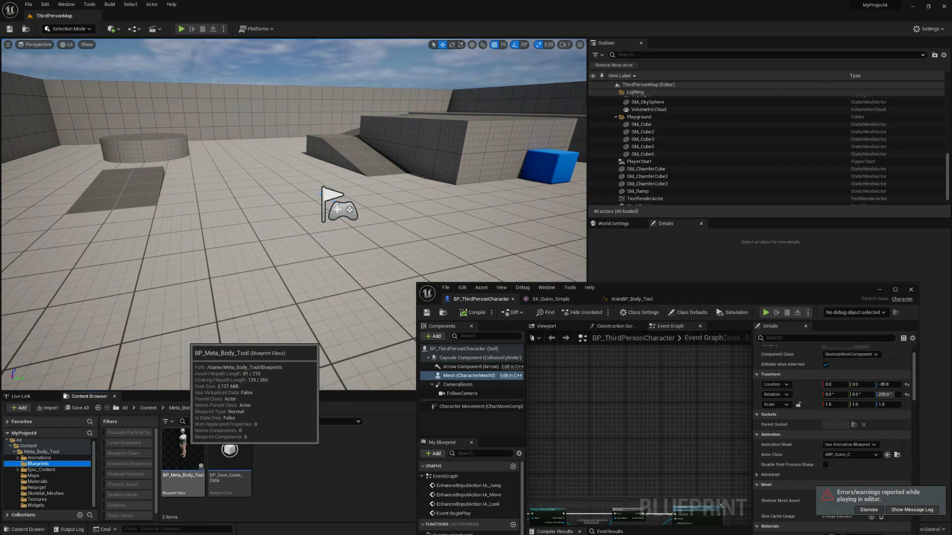
left_click_drag(183, 476, 426, 222)
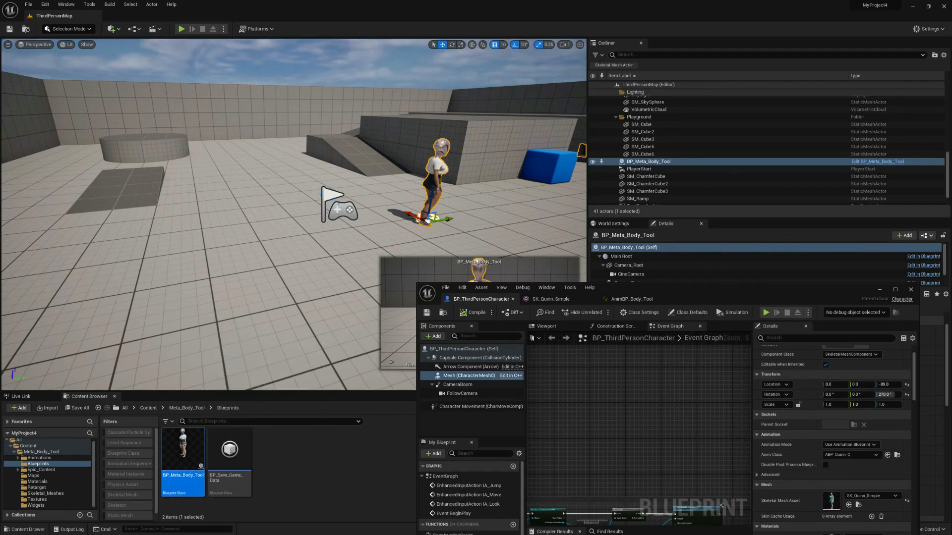
right_click_drag(243, 277, 283, 242)
left_click(384, 228)
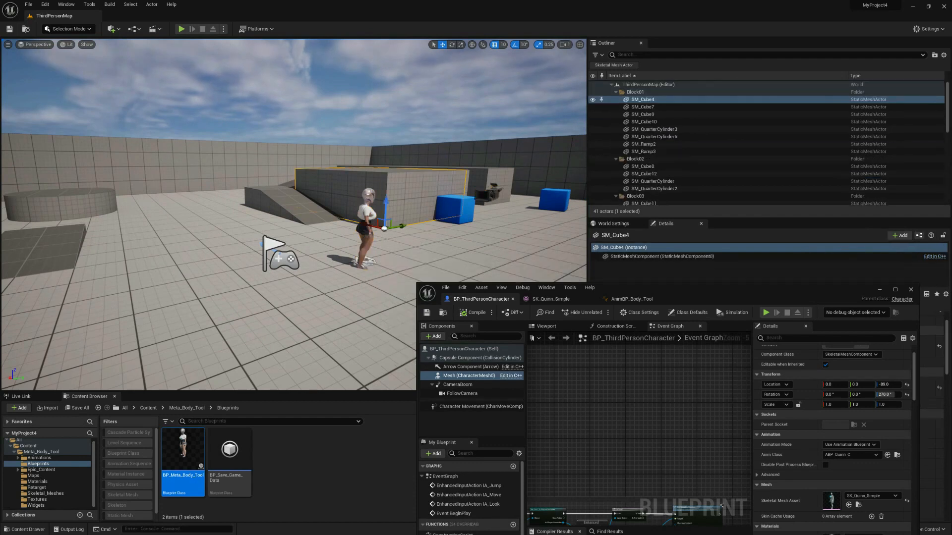
right_click_drag(384, 228, 349, 231)
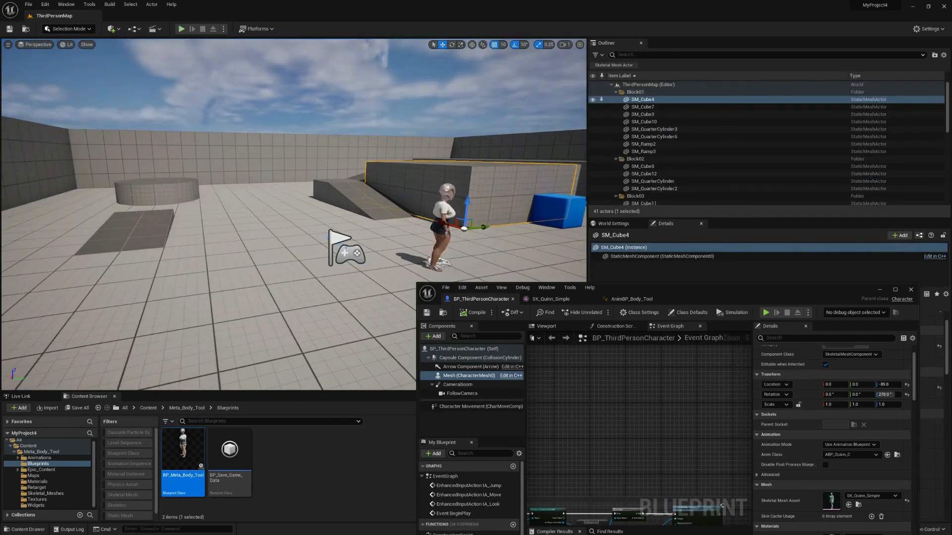
Play the level and run the Quinn character around in all directions and up to the placed BP_Meta_Body_Tool actor, then stop playing
key("alt+p")
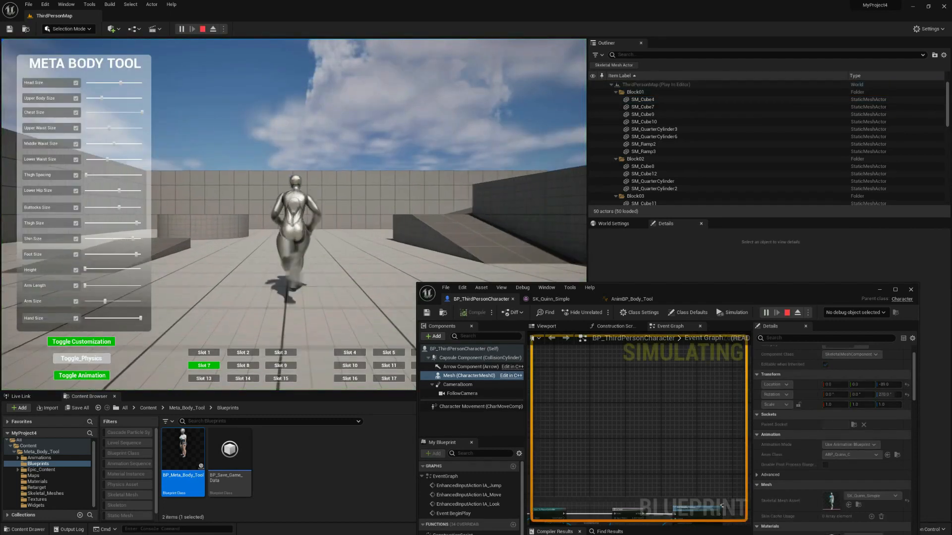
key("d")
key("s")
key("a")
key("w")
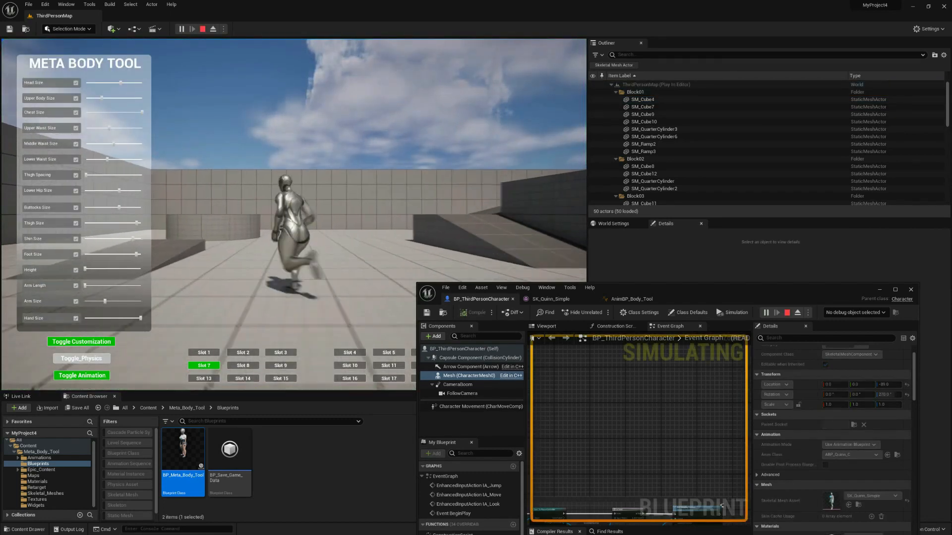
key("s")
key("w")
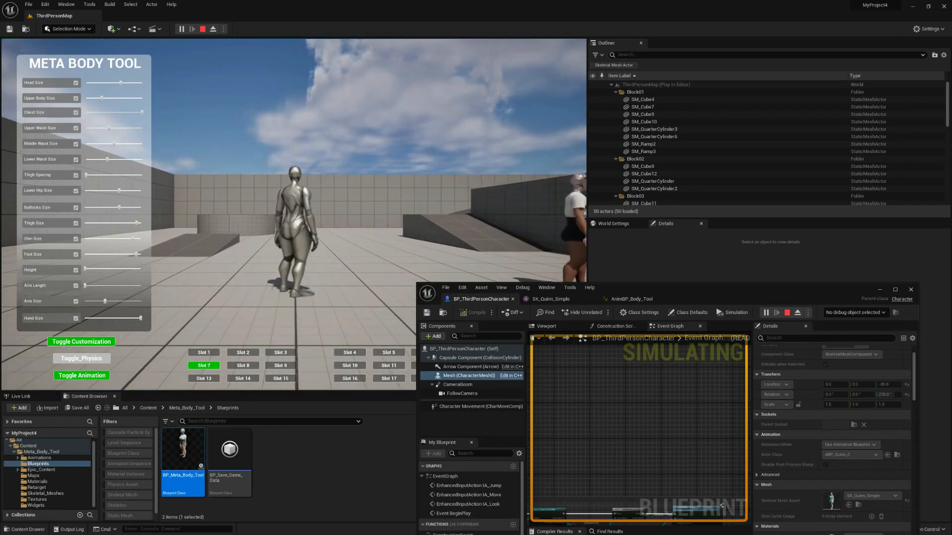
key("w")
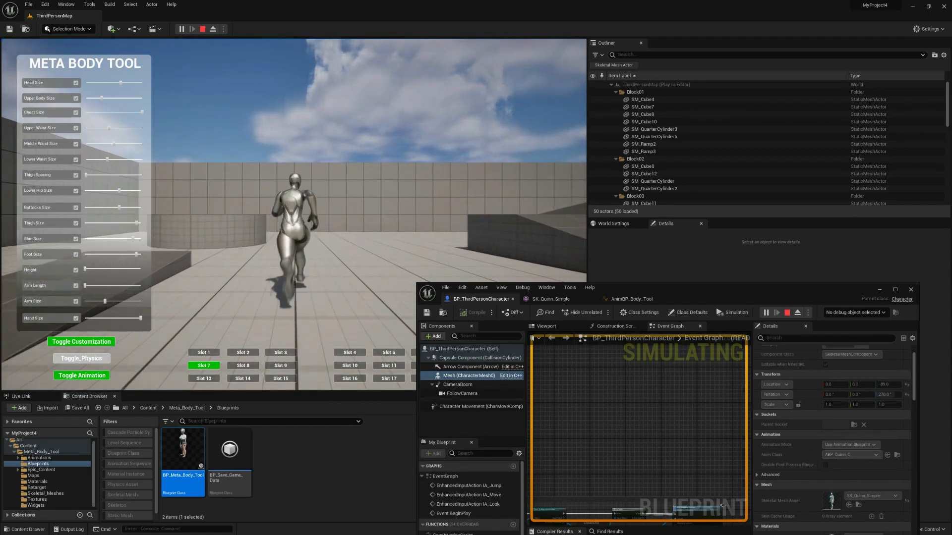
key("s")
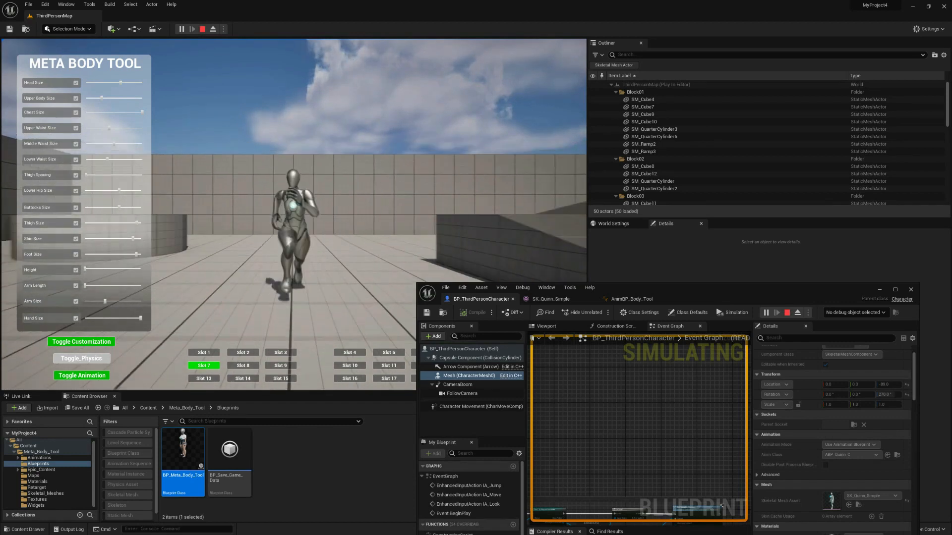
key("s")
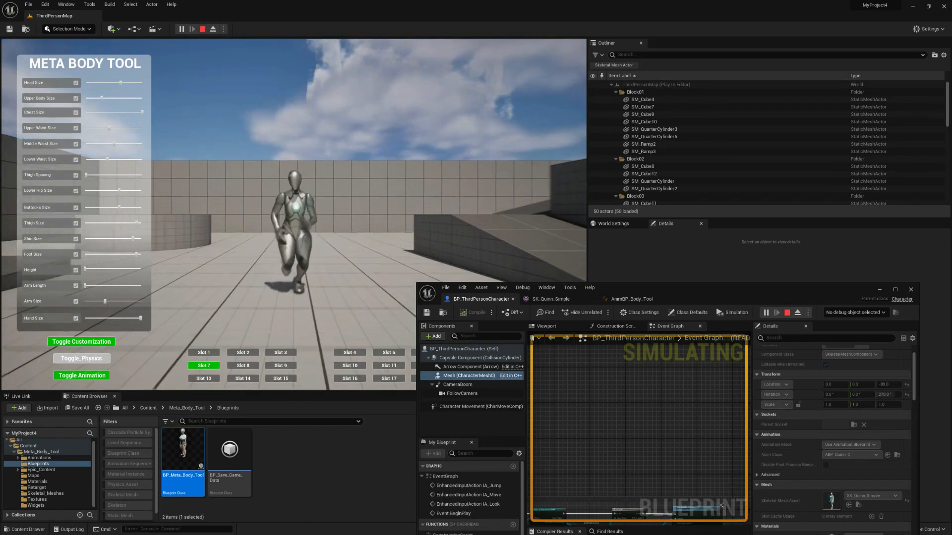
key("d")
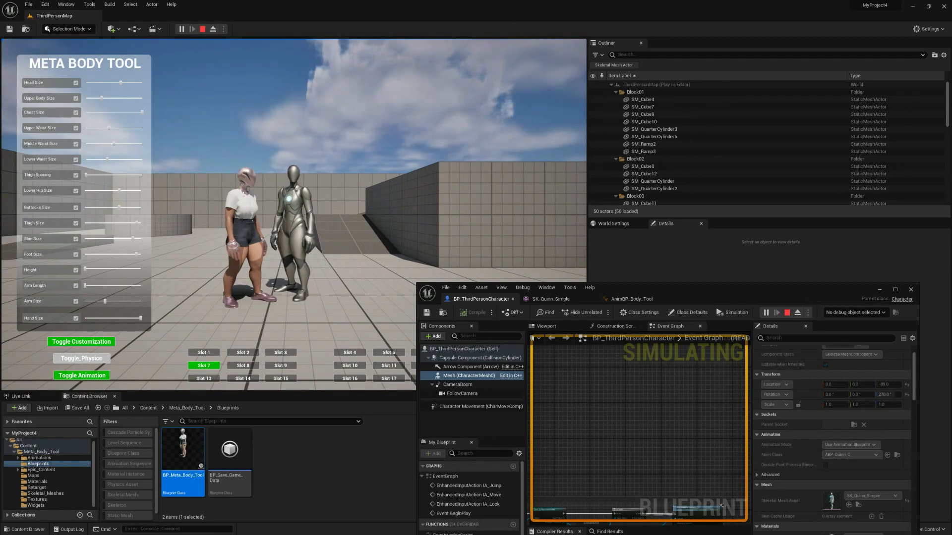
key("Escape")
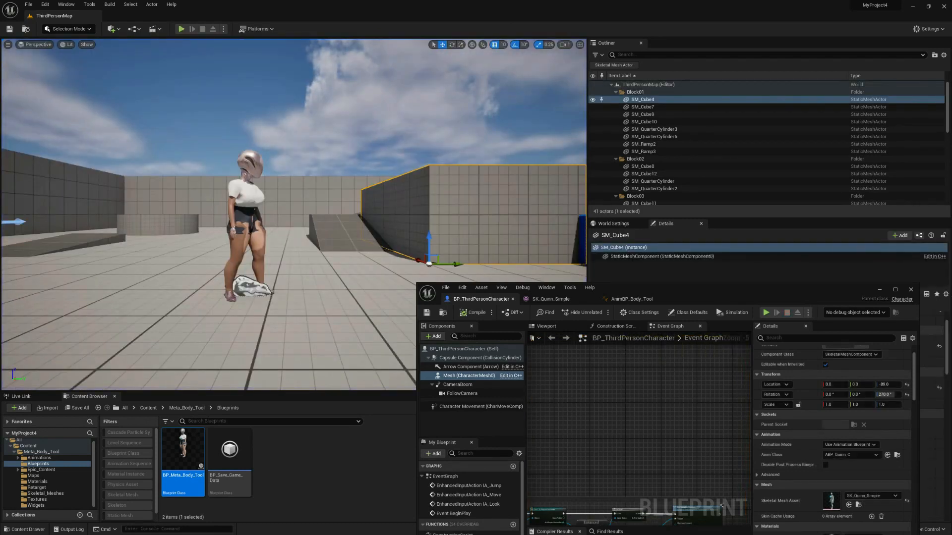
Enable Actor Hidden In Game for the BP_Meta_Body_Tool actor in the level
left_click(246, 213)
left_click_drag(778, 295, 502, 455)
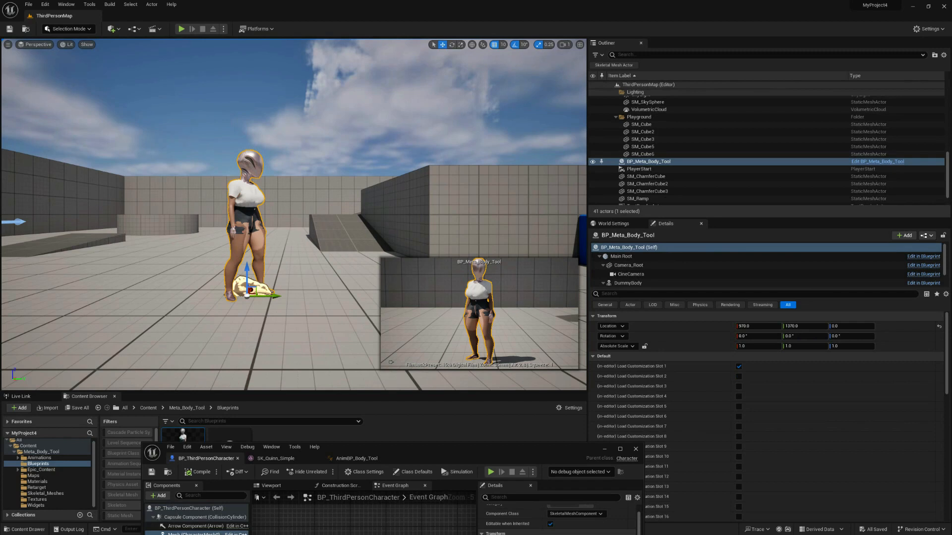
type("hidden")
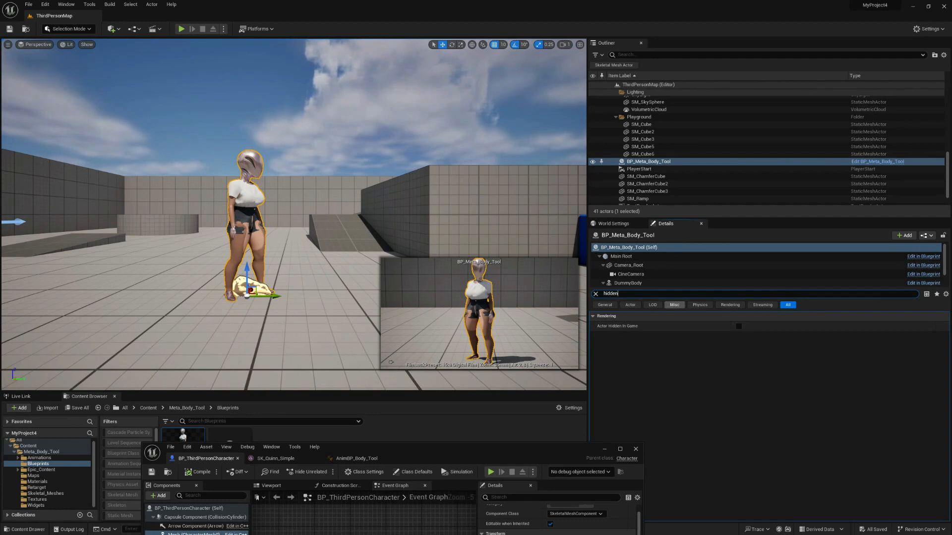
left_click(738, 326)
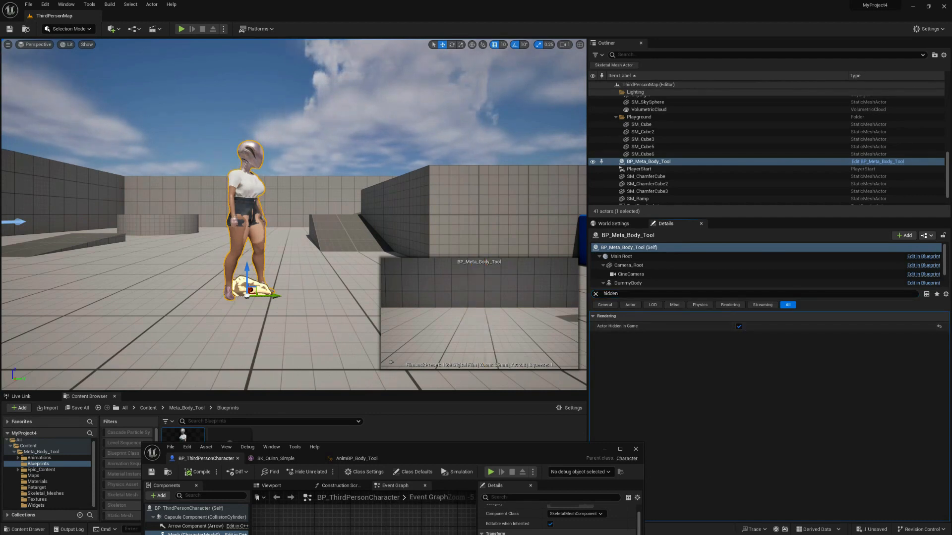
Play the level with the body tool actor hidden and run the character in all directions to check its customized body in motion
left_click(181, 29)
key("d")
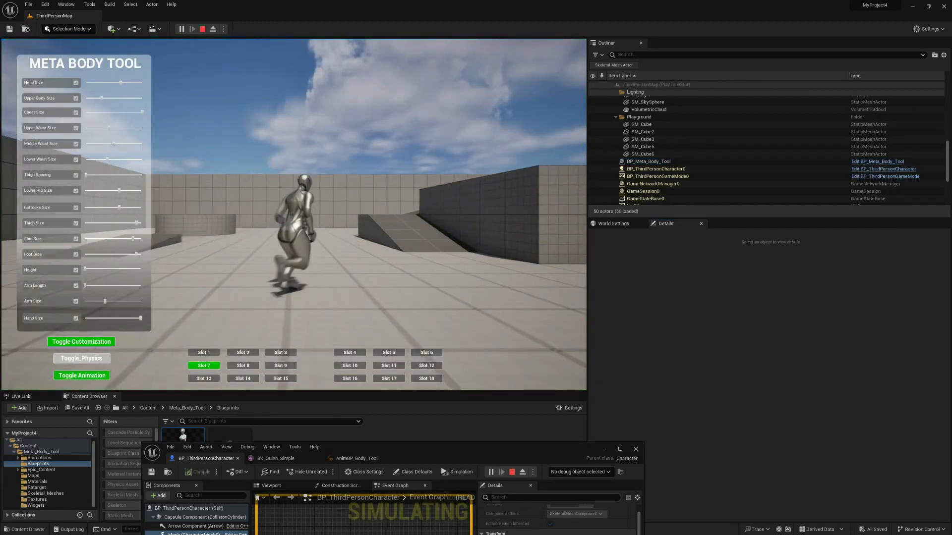
key("s")
key("a")
key("d")
key("w")
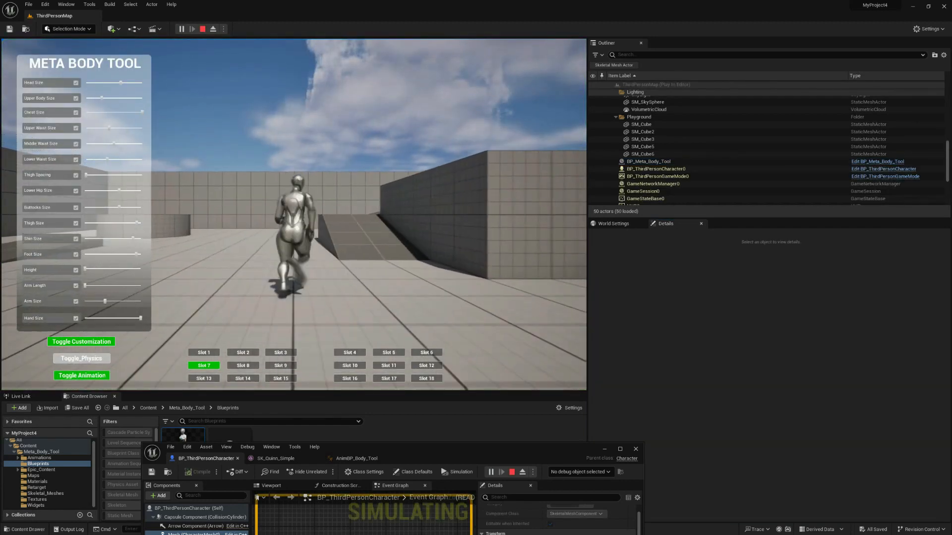
key("d")
key("s")
key("d")
key("s")
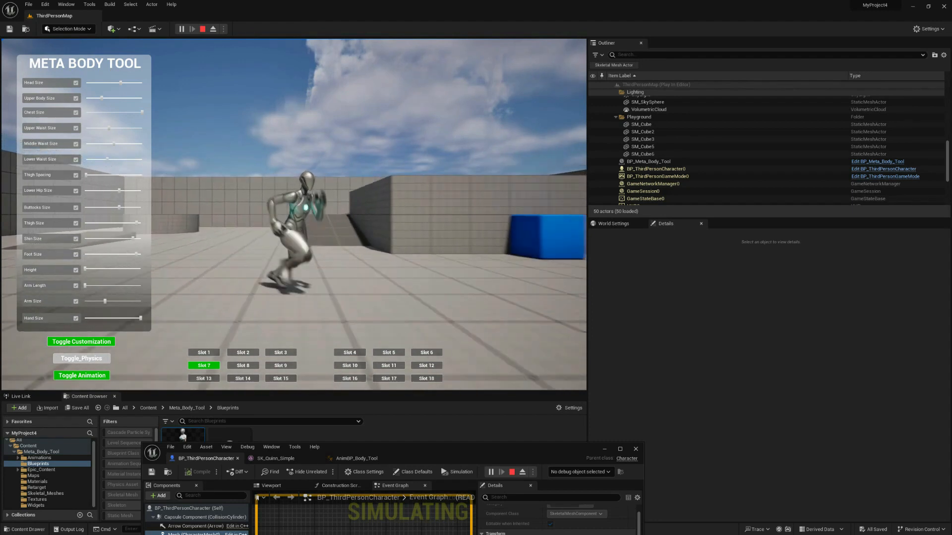
key("d")
key("w")
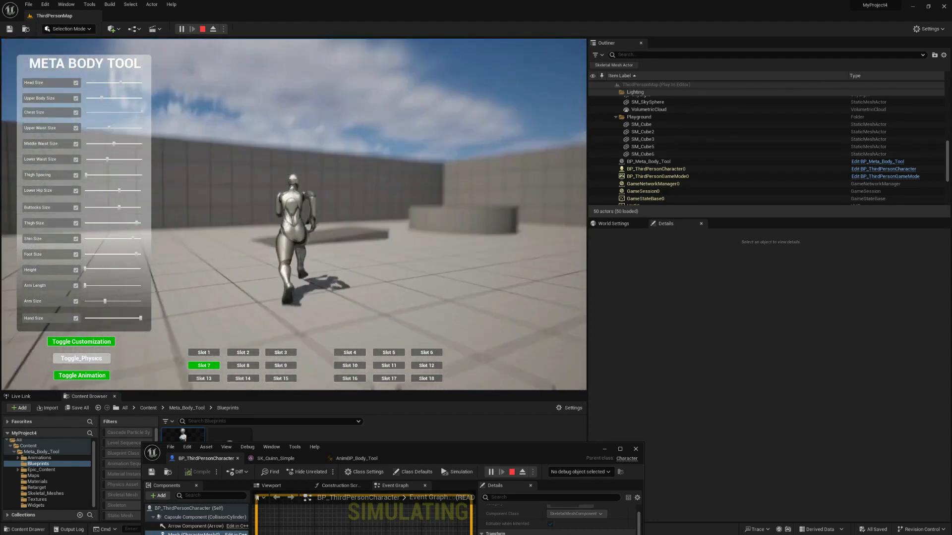
key("d")
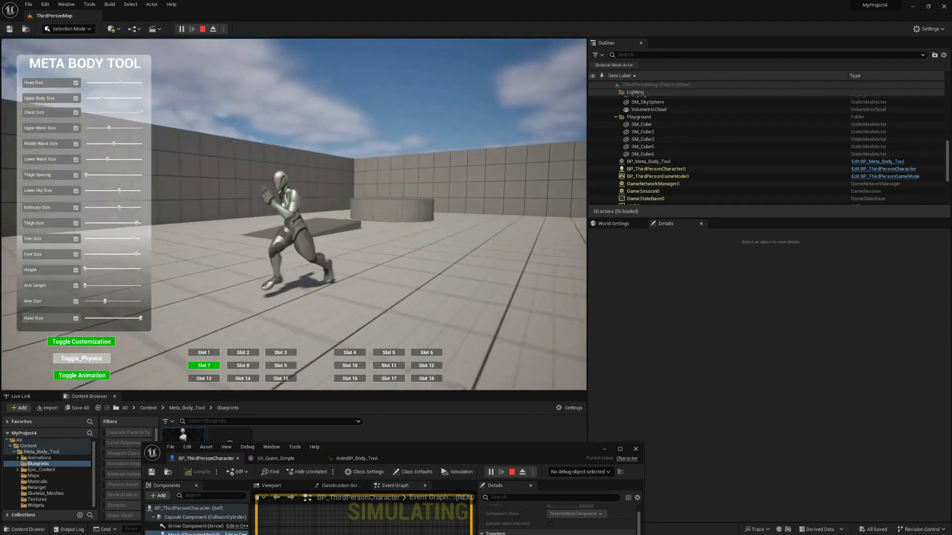
key("w")
Toggle the Meta Body Tool interface off and on between runs with the character, then stop playing
key("Tab")
key("Tab")
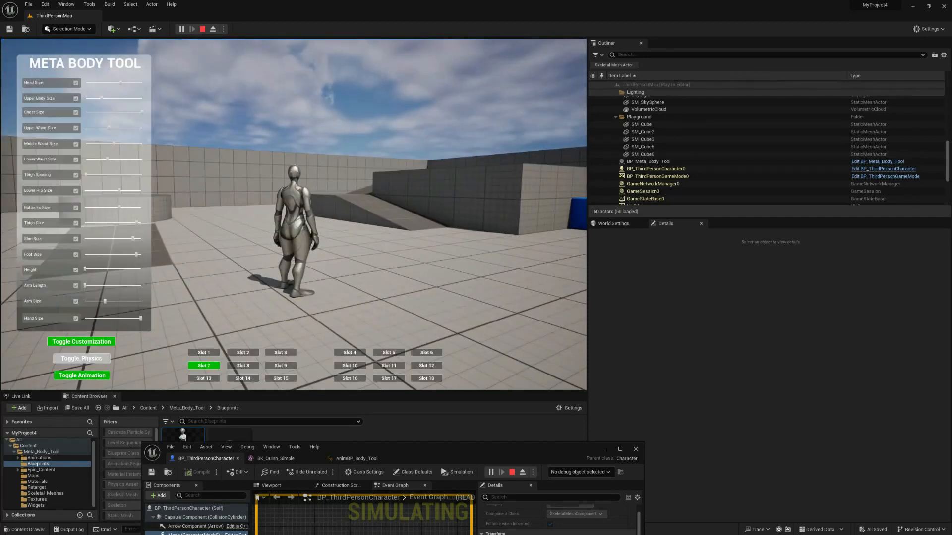
key("Tab")
key("w")
key("Tab")
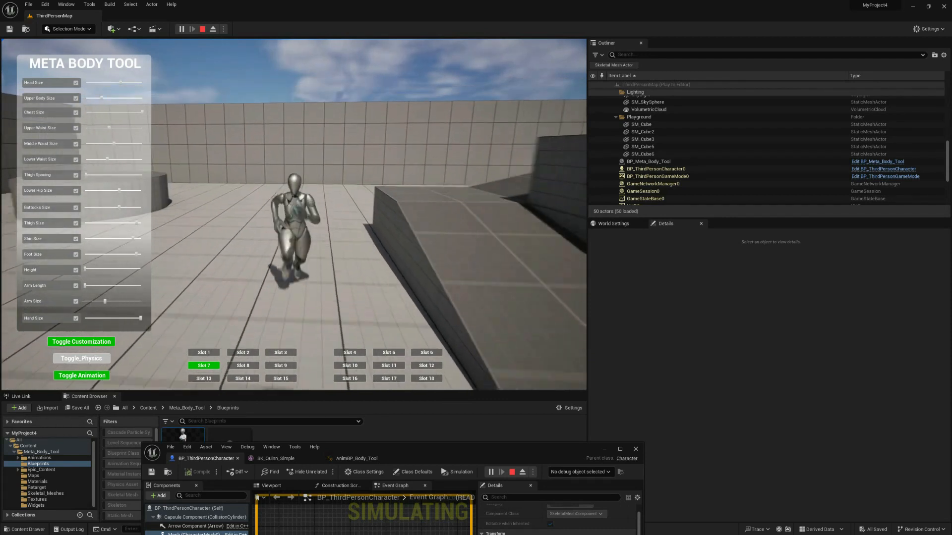
key("Tab")
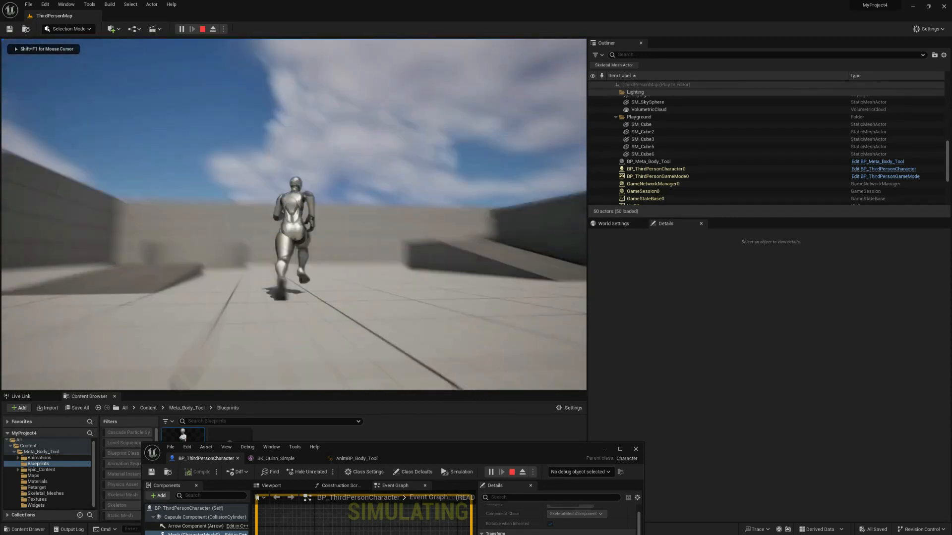
key("Tab")
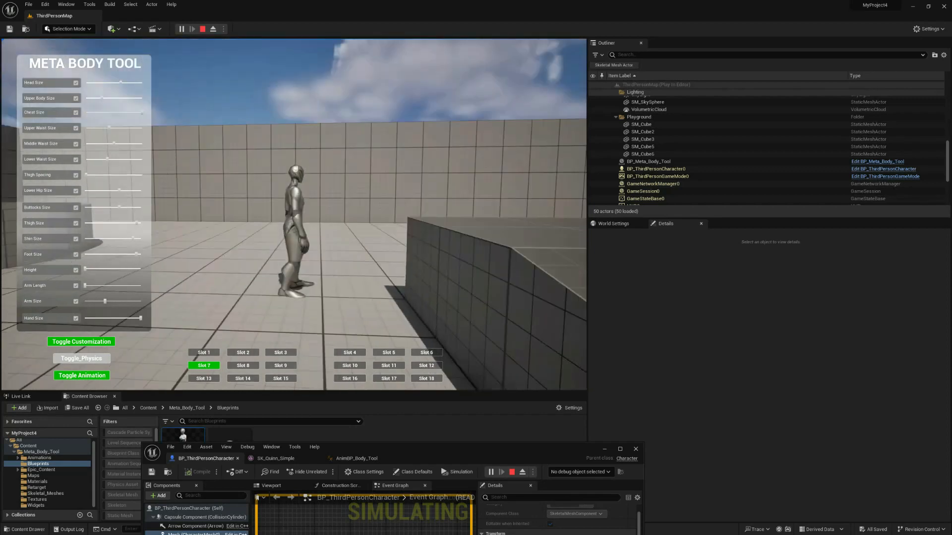
key("s")
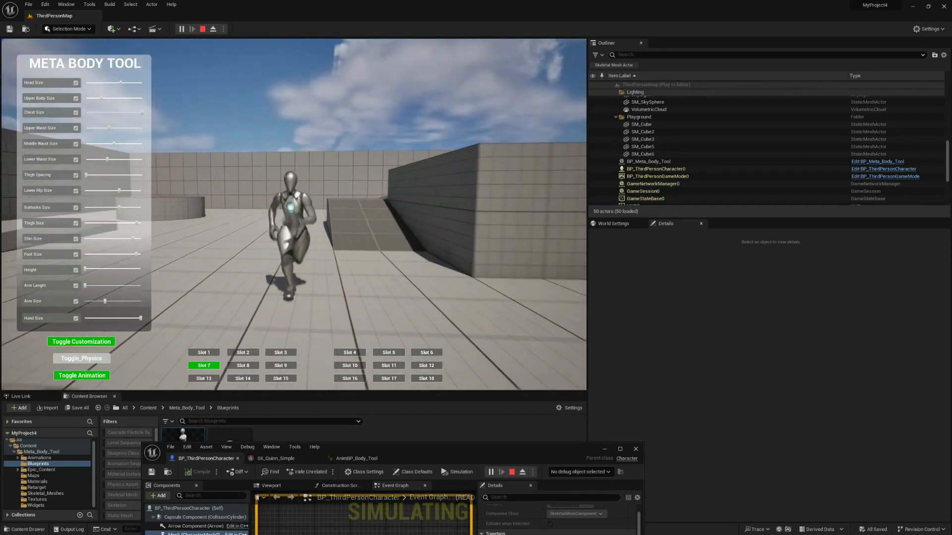
key("Escape")
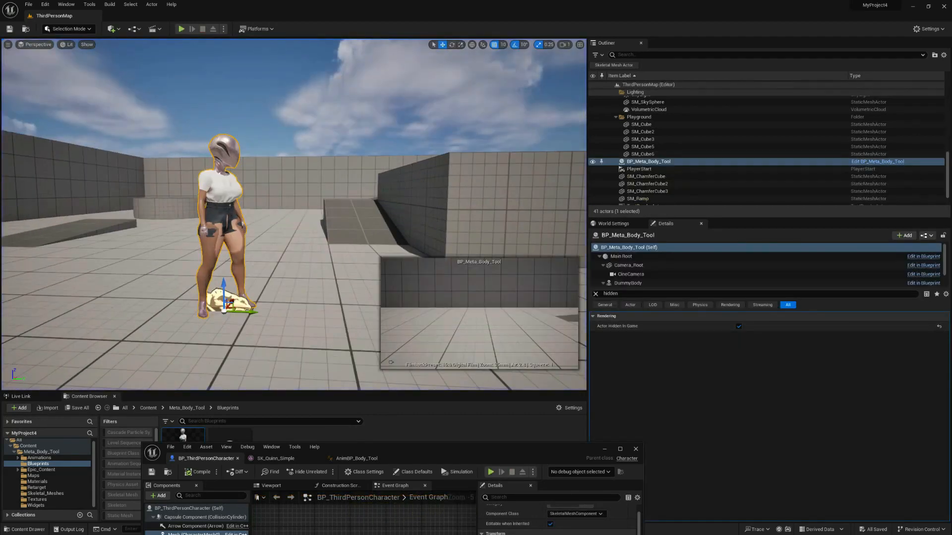
Locate the BP_ThirdPersonCharacter asset in the Content Browser from its blueprint editor, then minimize that editor window
left_click_drag(408, 448, 359, 1)
right_click_drag(383, 307, 525, 277)
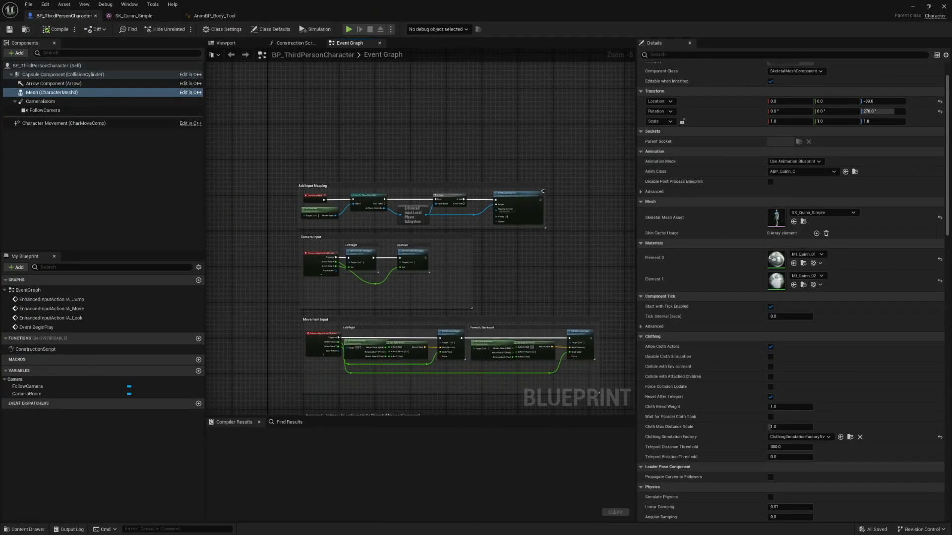
left_click_drag(474, 5, 585, 94)
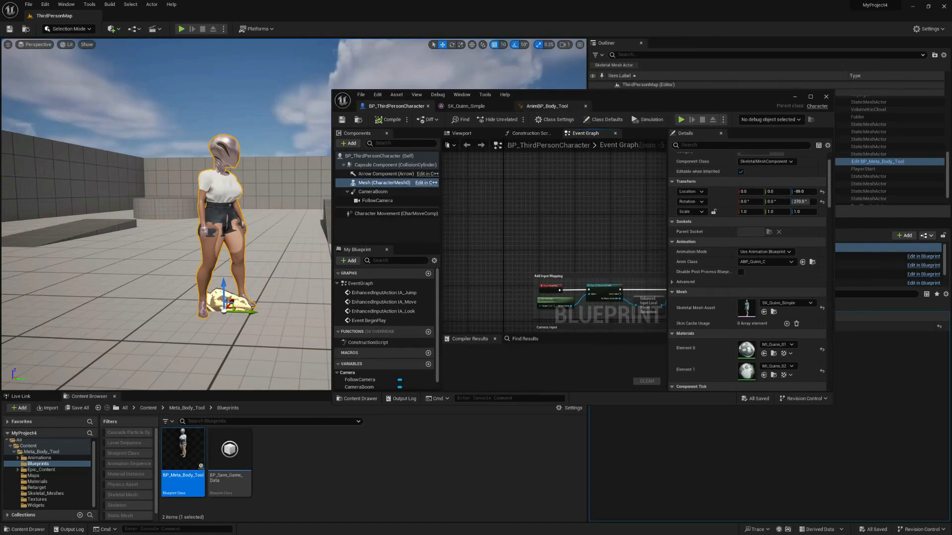
left_click(358, 120)
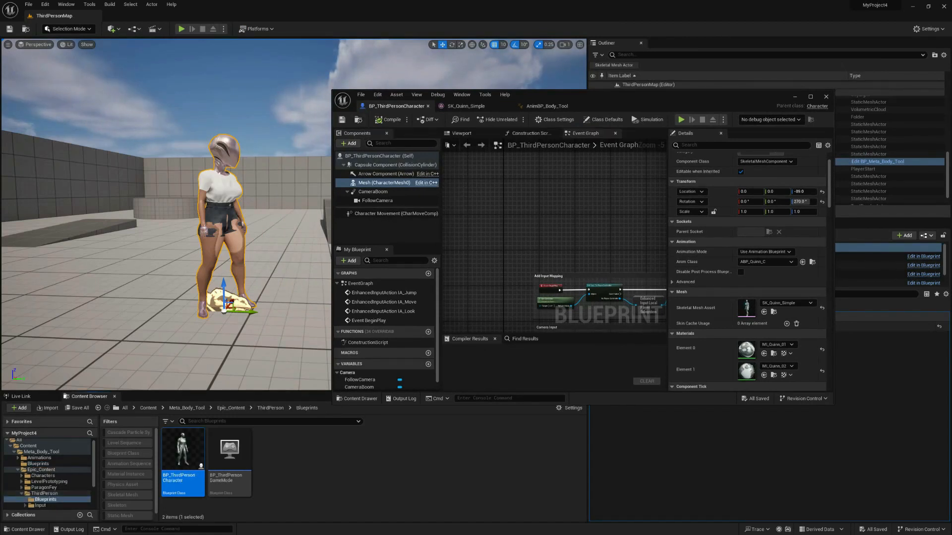
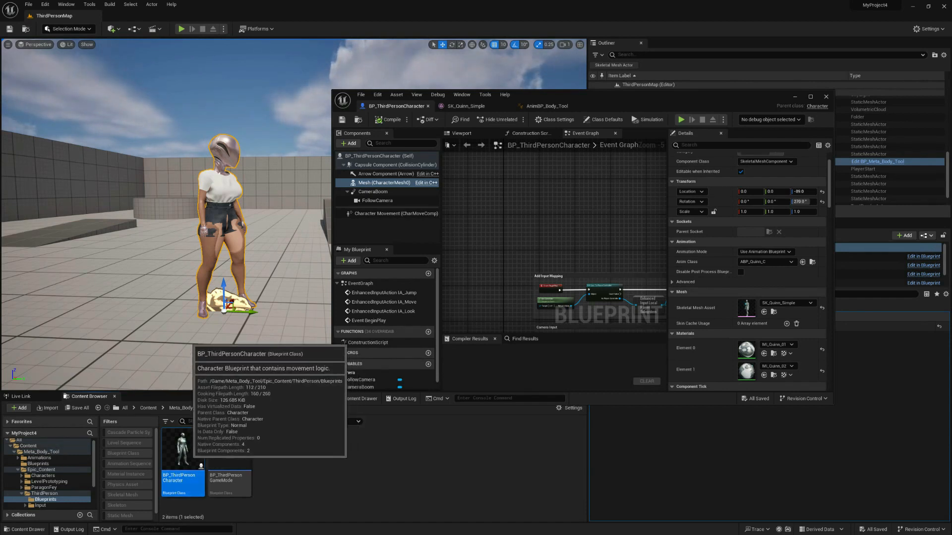
left_click_drag(644, 96, 569, 260)
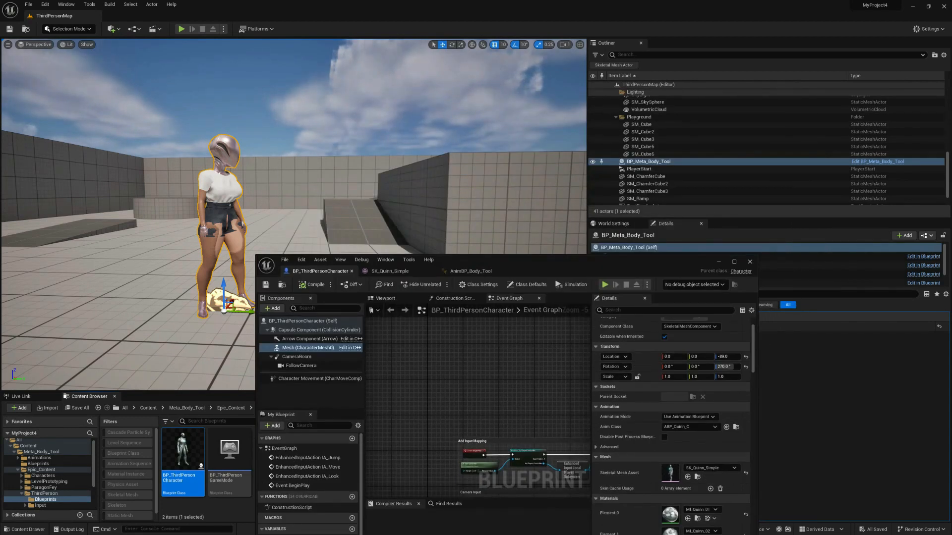
left_click_drag(568, 261, 545, 293)
left_click(696, 294)
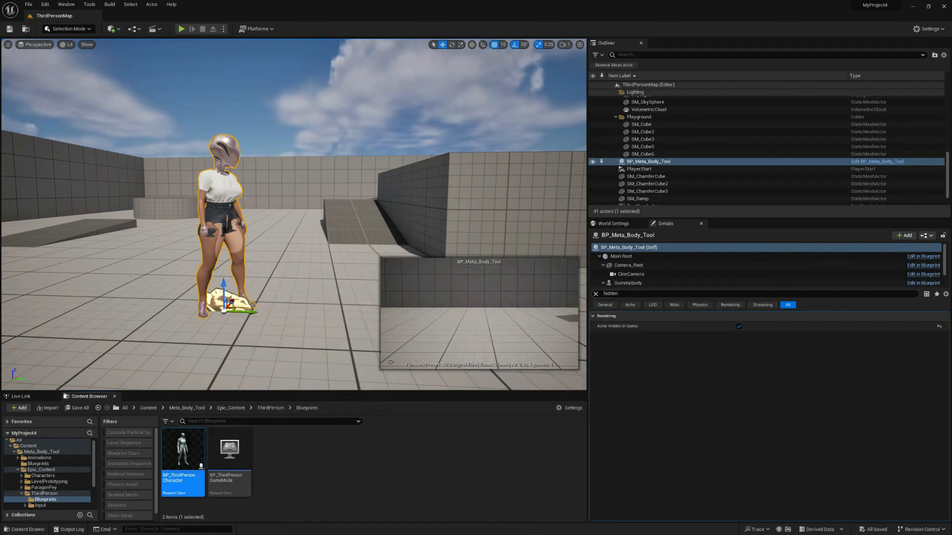
Reopen BP_ThirdPersonCharacter full screen and examine its camera, movement and jump input groups in the Event Graph
double_click(200, 463)
double_click(498, 291)
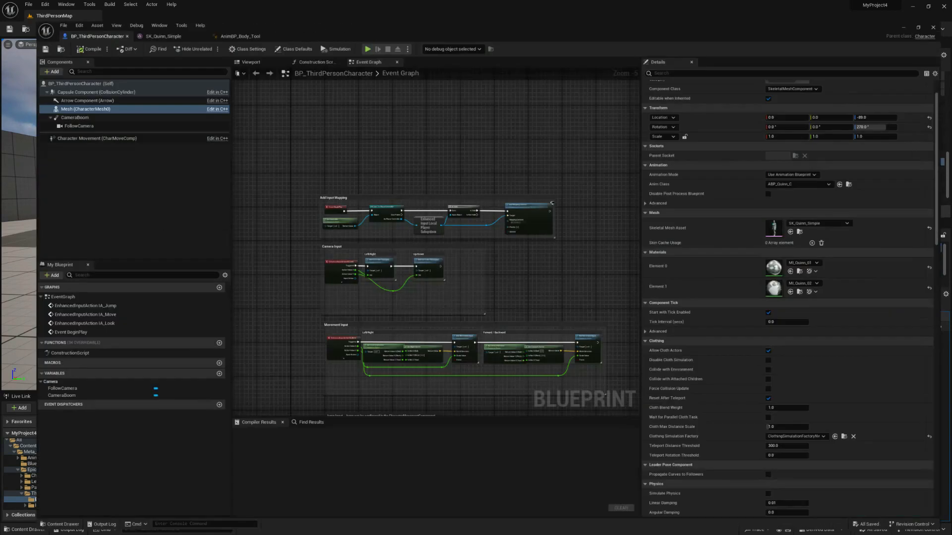
scroll(498, 289, "down", 5)
right_click_drag(498, 289, 566, 242)
scroll(427, 278, "up", 5)
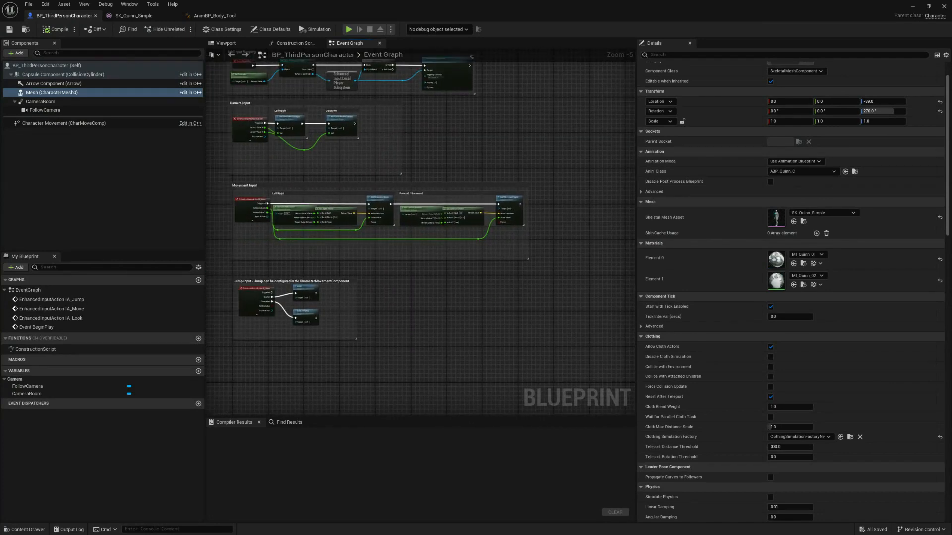
Find the SK_Quinn_Simple mesh used by BP_ThirdPersonCharacter in the Content Browser and place it in the level
left_click_drag(480, 6, 670, 254)
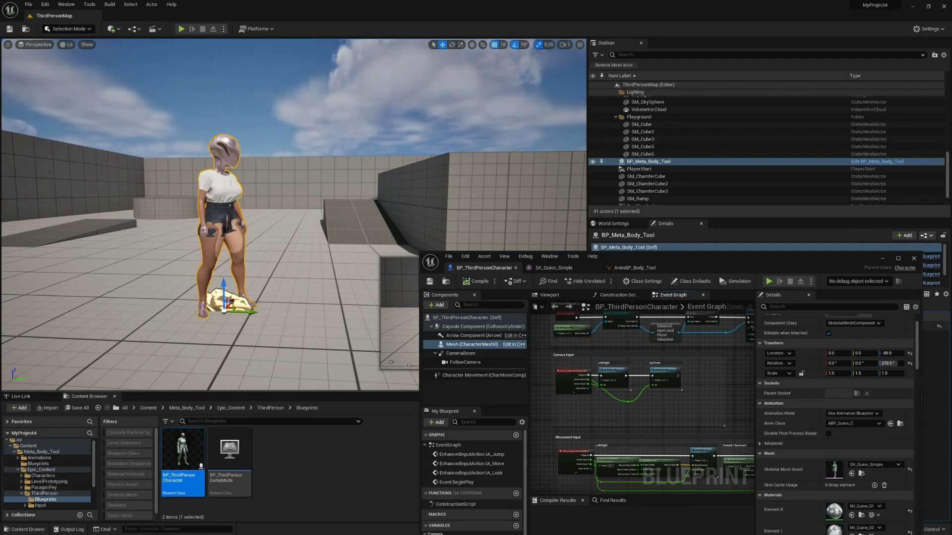
left_click(549, 295)
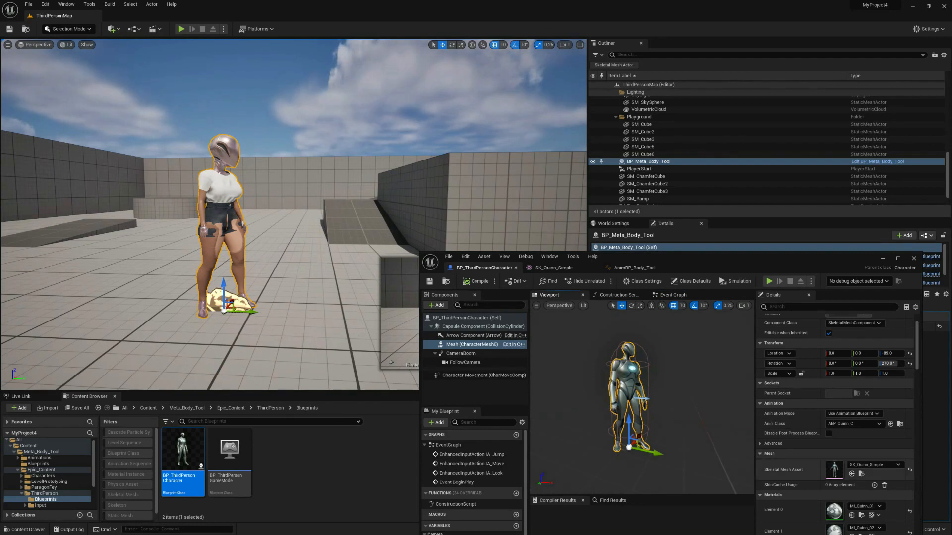
left_click(861, 474)
left_click_drag(369, 454, 75, 299)
right_click_drag(81, 295, 9, 307)
Simulate the level to inspect the placed SK_Quinn_Simple mesh from several angles, then stop and reposition the blueprint editor over the level
key("alt+p")
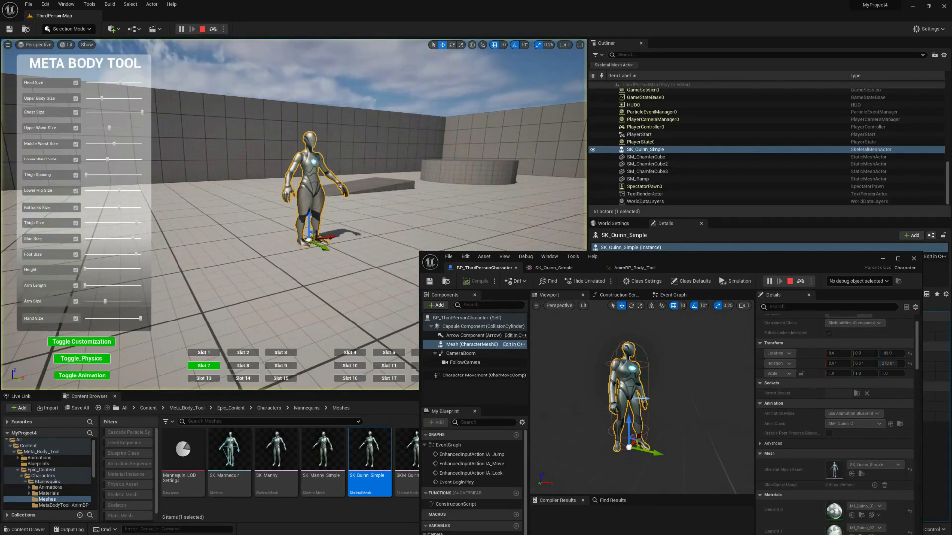
key("w")
right_click_drag(293, 213, 236, 228)
key("d")
key("w")
key("s")
key("Escape")
key("s")
left_click_drag(689, 263, 391, 236)
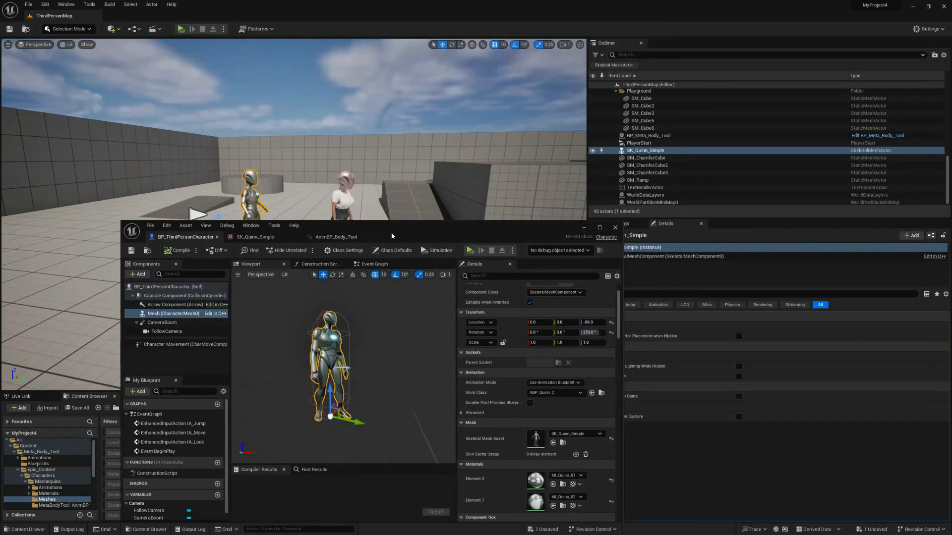
Open the event graph of BP_ThirdPersonCharacter at the Add Mapping Context node ending the Add Input Mapping chain
double_click(392, 236)
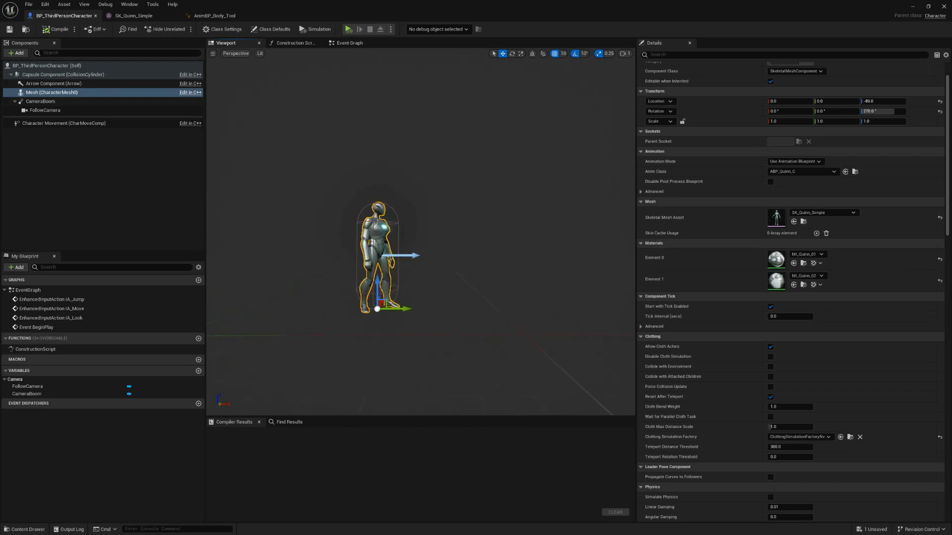
left_click(350, 43)
key("super+Down")
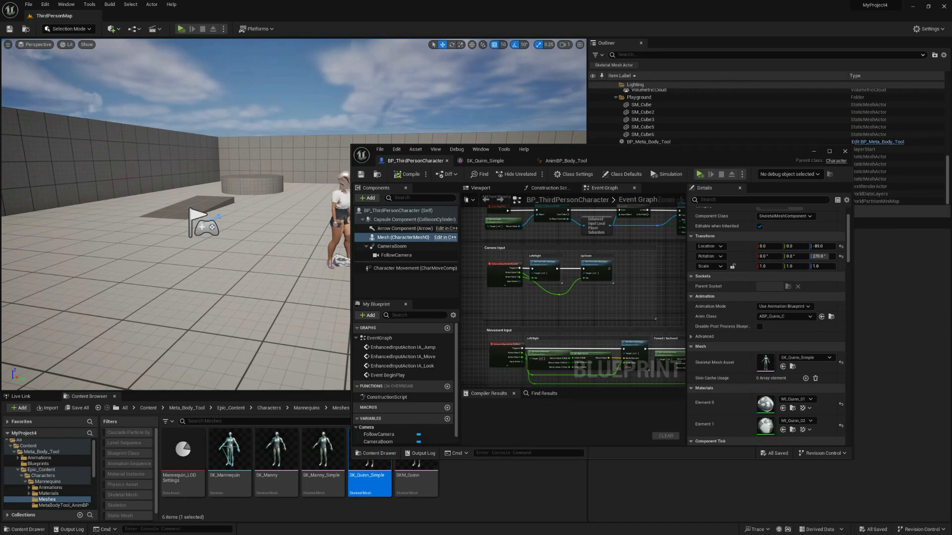
key("super+Up")
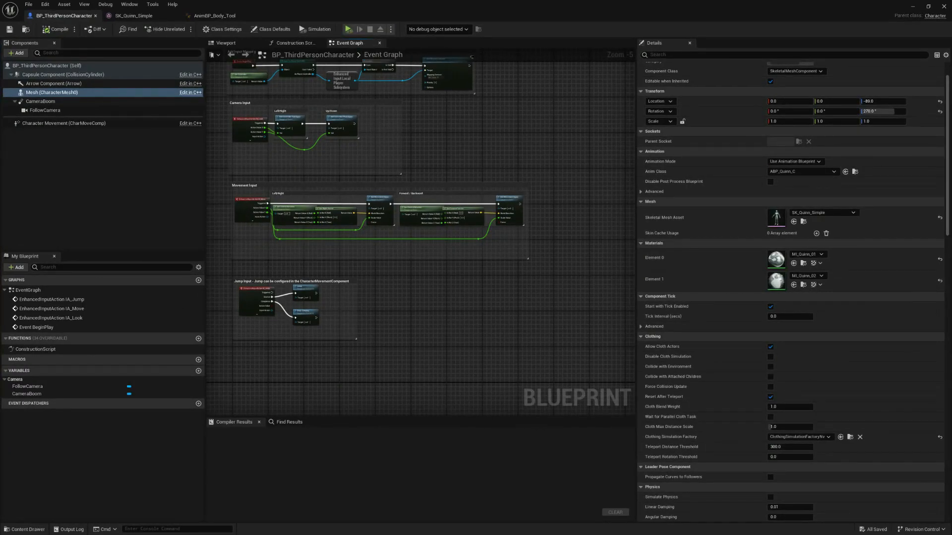
right_click_drag(537, 137, 580, 258)
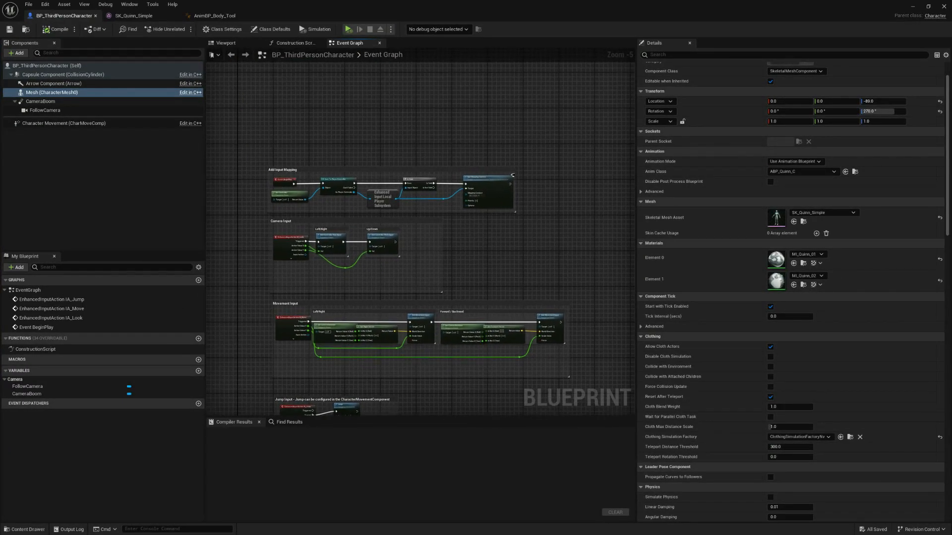
scroll(278, 183, "up", 4)
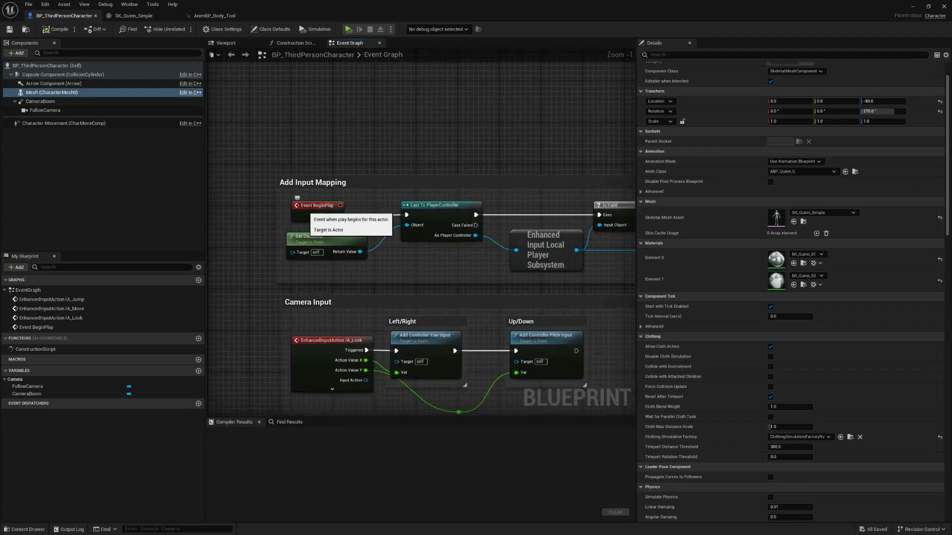
right_click_drag(624, 287, 415, 282)
right_click_drag(570, 283, 289, 281)
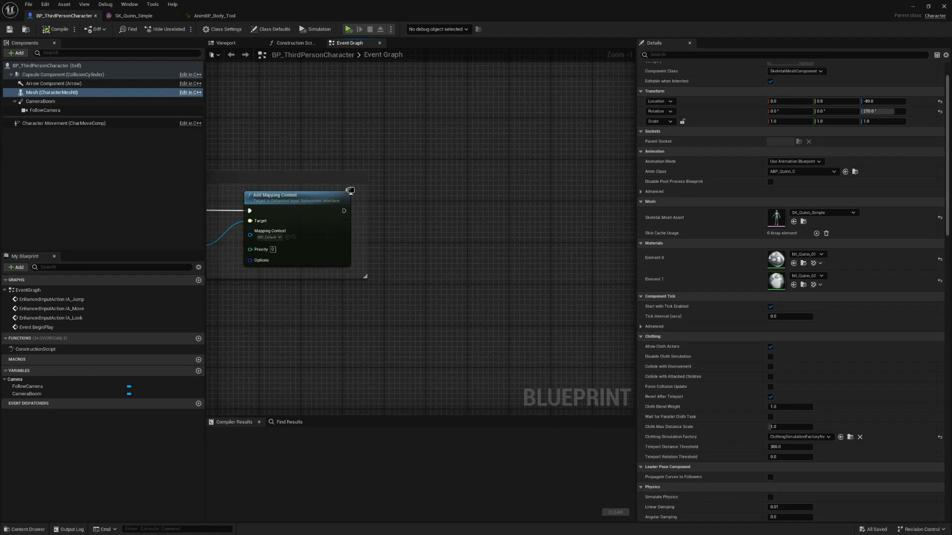
Select the BP_Meta_Body_Tool character in the level and return to the BP_ThirdPersonCharacter event graph
left_click_drag(344, 210, 516, 210)
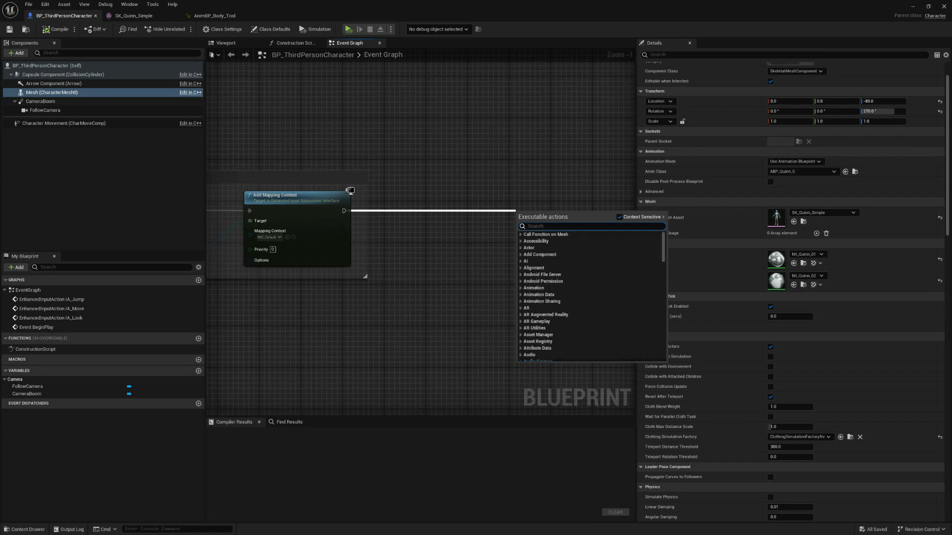
left_click_drag(496, 5, 513, 298)
left_click(342, 211)
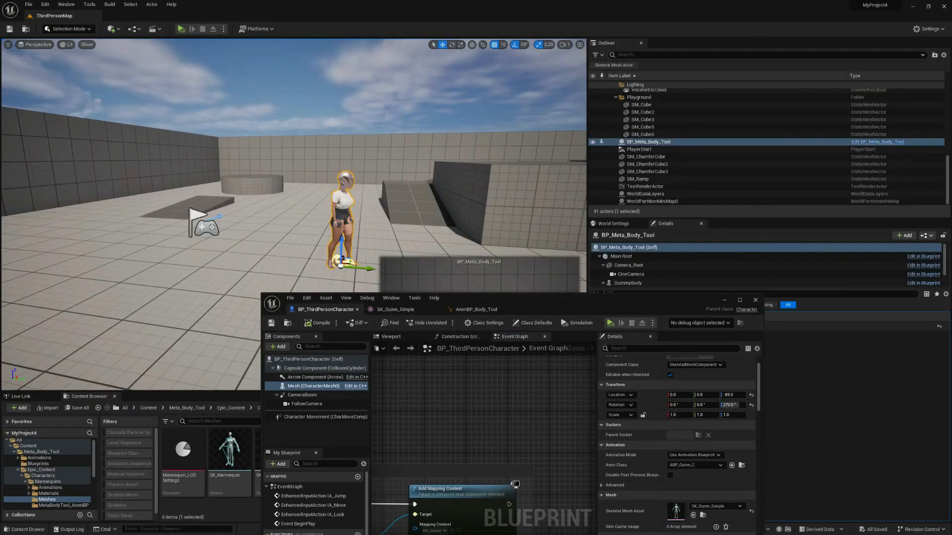
left_click_drag(513, 298, 473, 2)
Add a Get All Actors Of Class node after the Add Mapping Context node's execution output
left_click_drag(343, 211, 486, 210)
type("get a")
type("l")
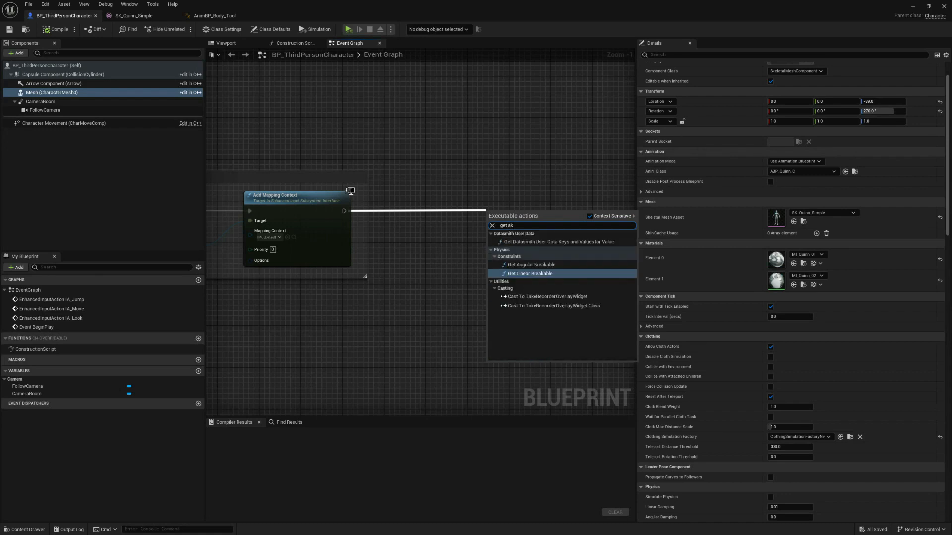
type("l")
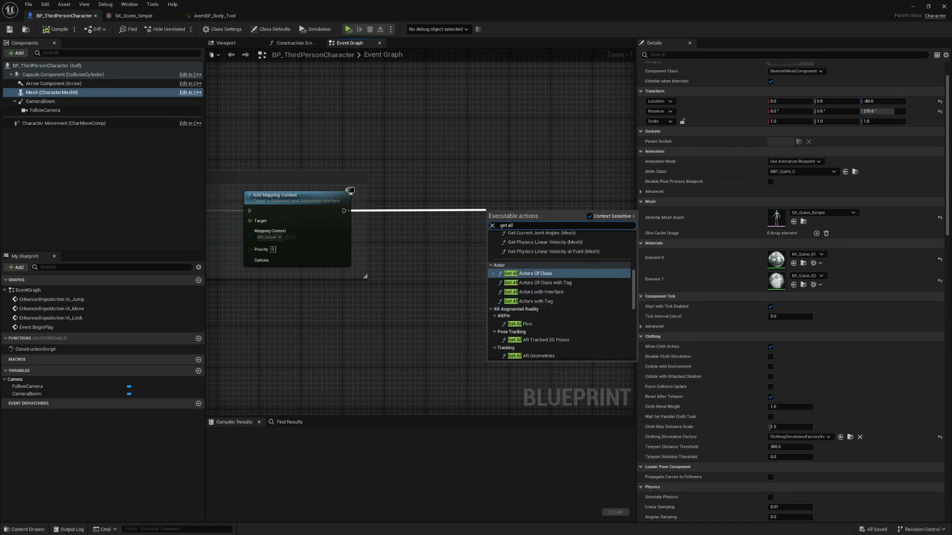
key("Return")
Set the actor class of the Get All Actors Of Class node to BP_Meta_Body_Tool
right_click_drag(520, 286, 468, 263)
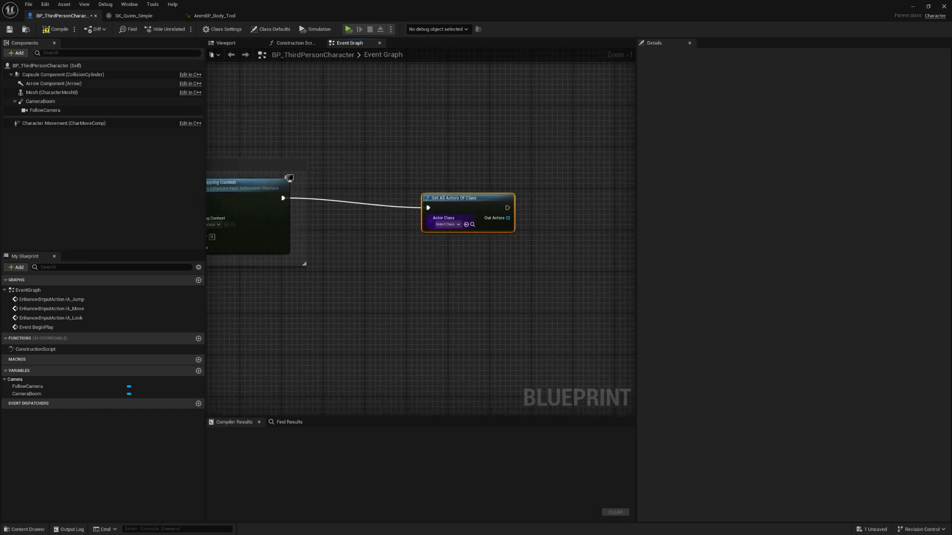
left_click(458, 214)
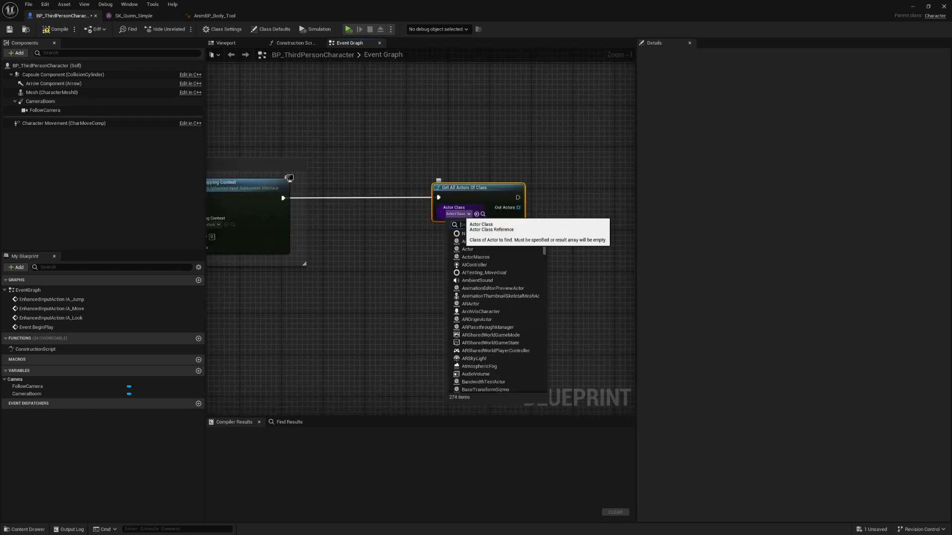
type("meta")
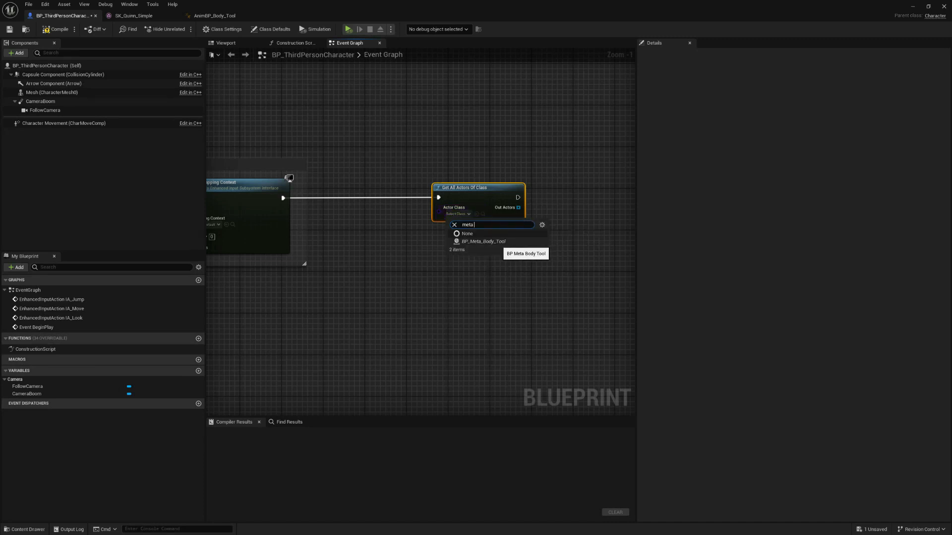
left_click(496, 241)
Add an array Get node with index 0 from the Out Actors output of Get All Actors Of Class
right_click_drag(525, 255, 378, 233)
left_click_drag(377, 186, 450, 323)
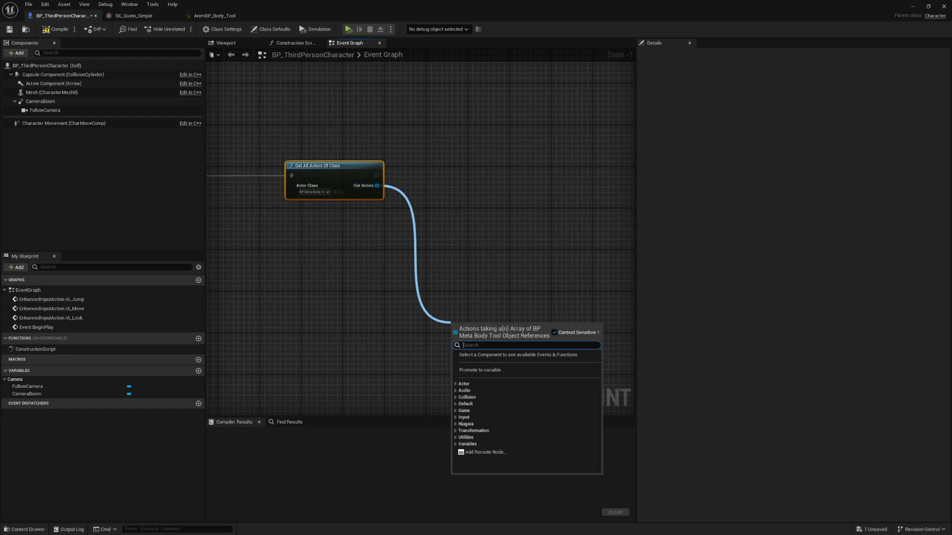
type("get")
key("Return")
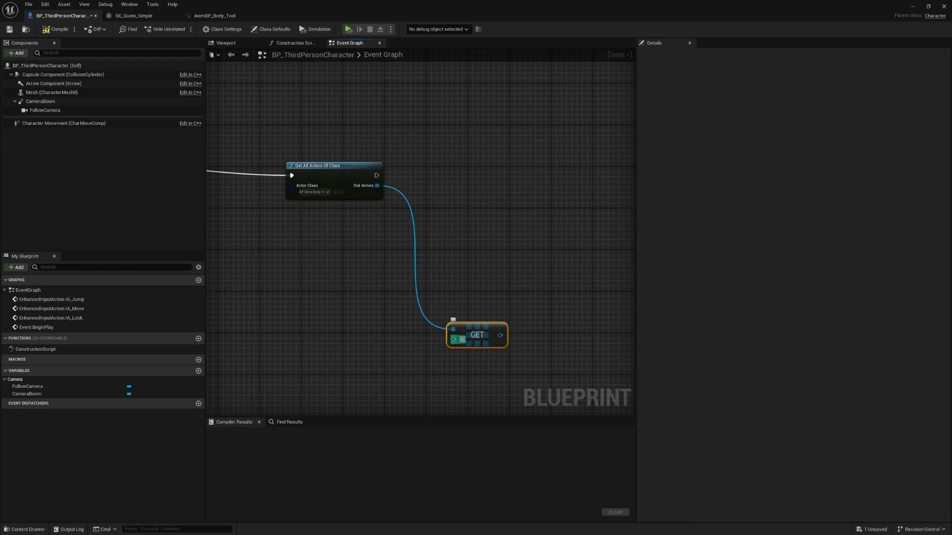
left_click(462, 340)
left_click_drag(427, 5, 342, 327)
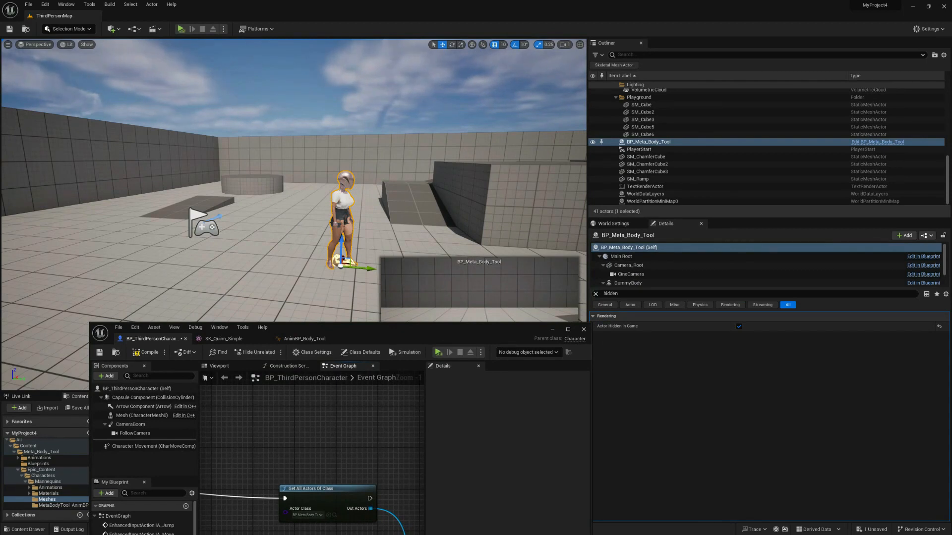
left_click(327, 491)
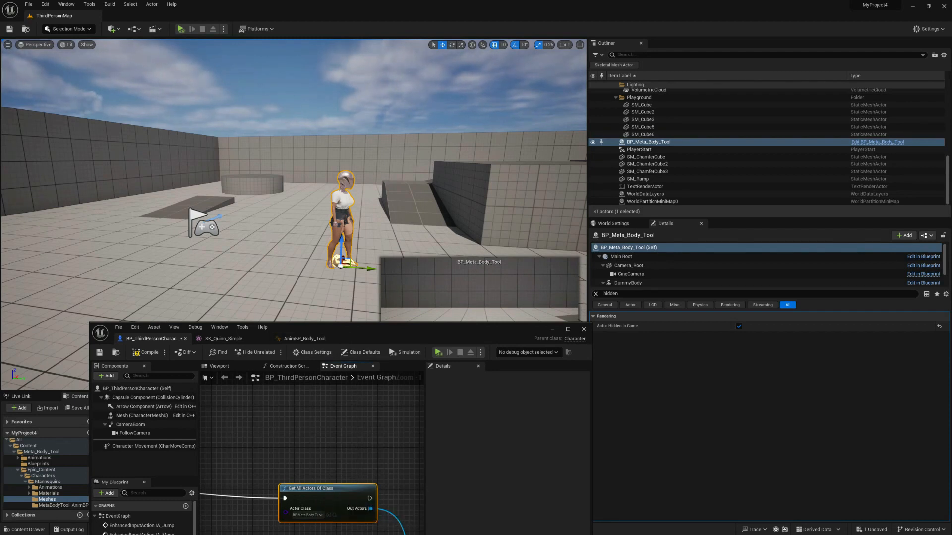
double_click(380, 329)
Call Enable Customization from Another BP on the Get node's output and connect its execution to Get All Actors Of Class
right_click_drag(506, 366, 370, 391)
left_click_drag(367, 360, 452, 208)
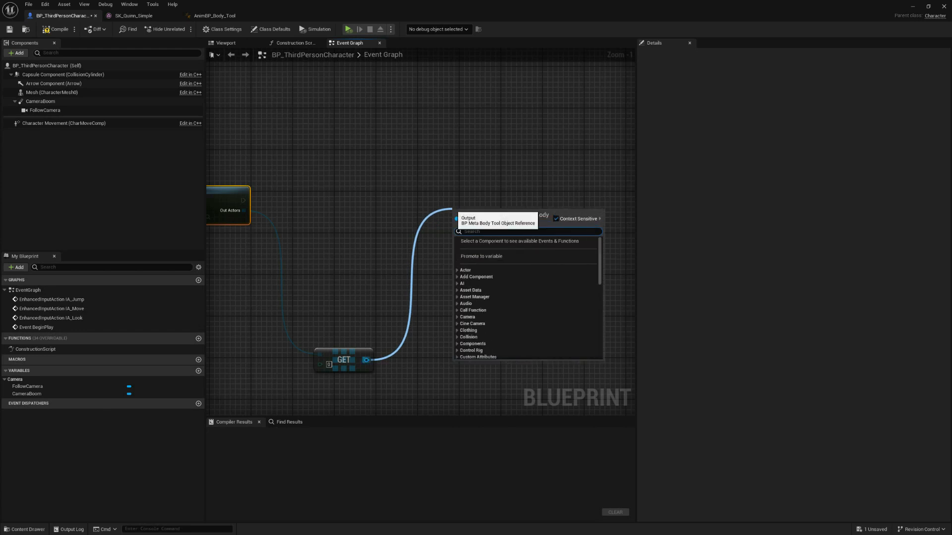
type("cust")
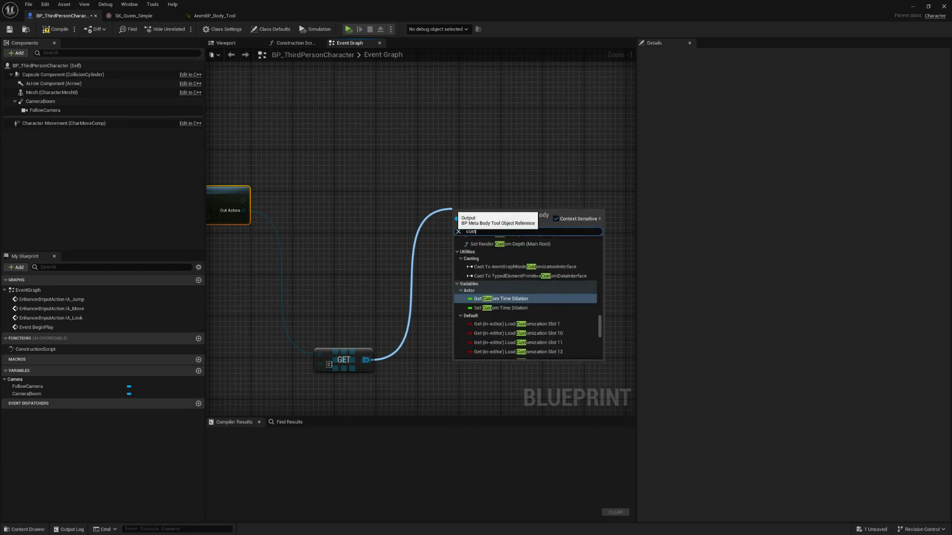
type("omiz")
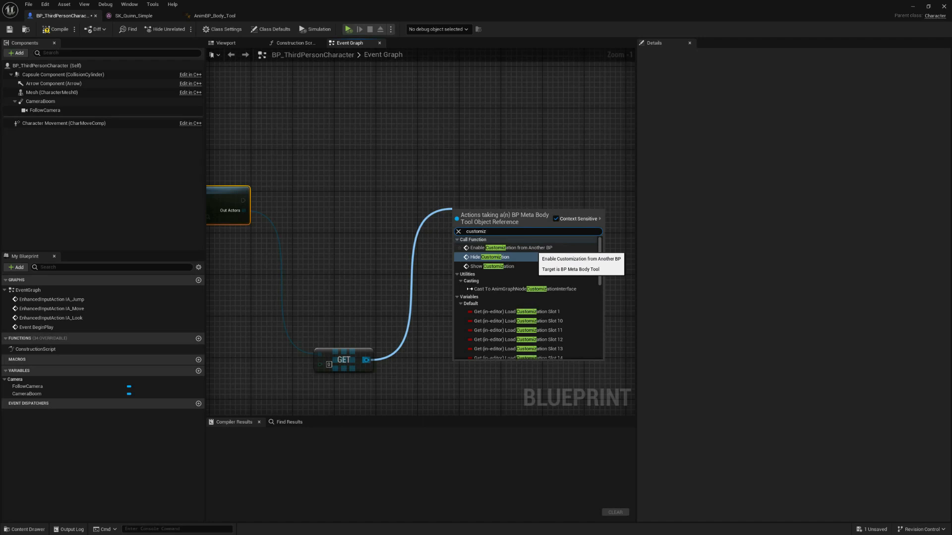
left_click(510, 248)
left_click_drag(454, 227, 243, 200)
mouse_move(538, 212)
left_mouse_down()
mouse_move(546, 185)
mouse_move(530, 201)
left_mouse_up()
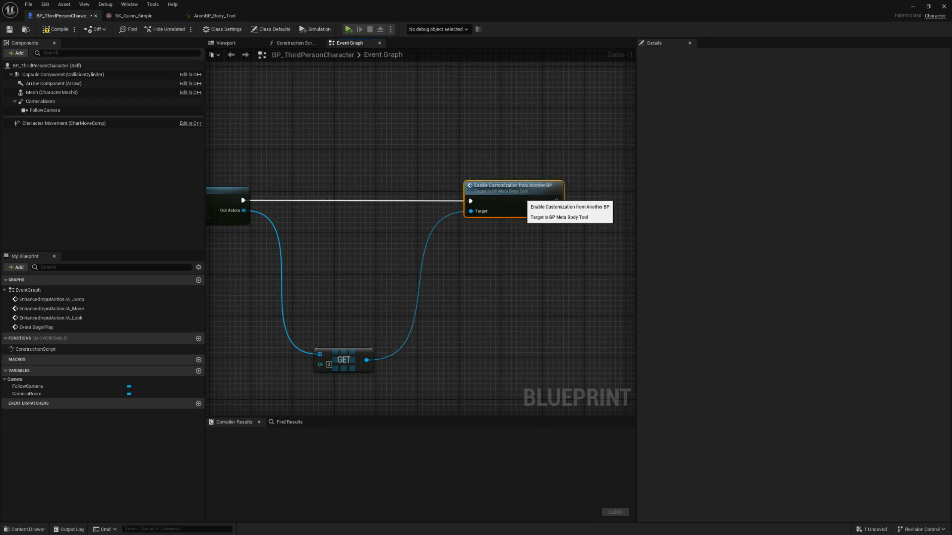
Open the Enable_Customization_From_Another_BP event in BP_Meta_Body_Tool and examine the Branch logic it triggers
double_click(556, 200)
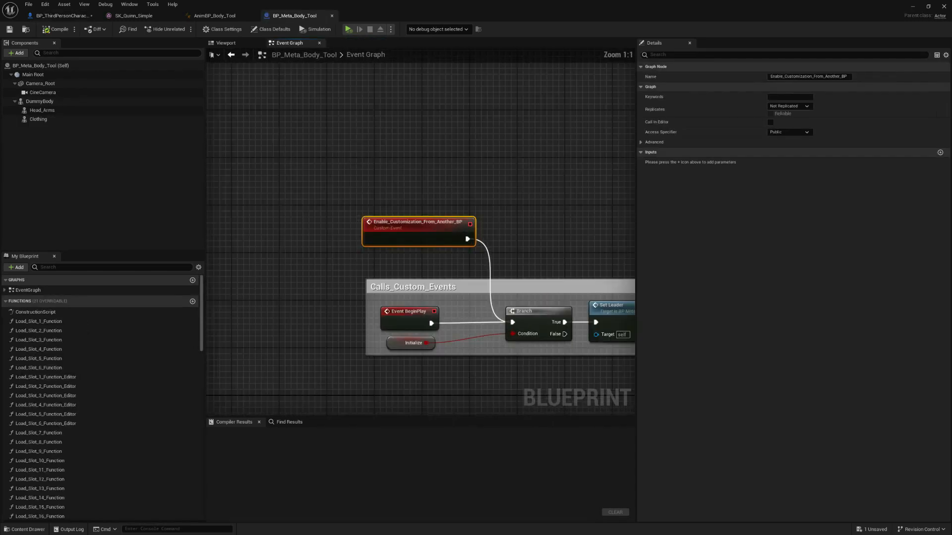
right_click_drag(511, 230, 483, 209)
scroll(482, 210, "down", 2)
scroll(483, 209, "up", 2)
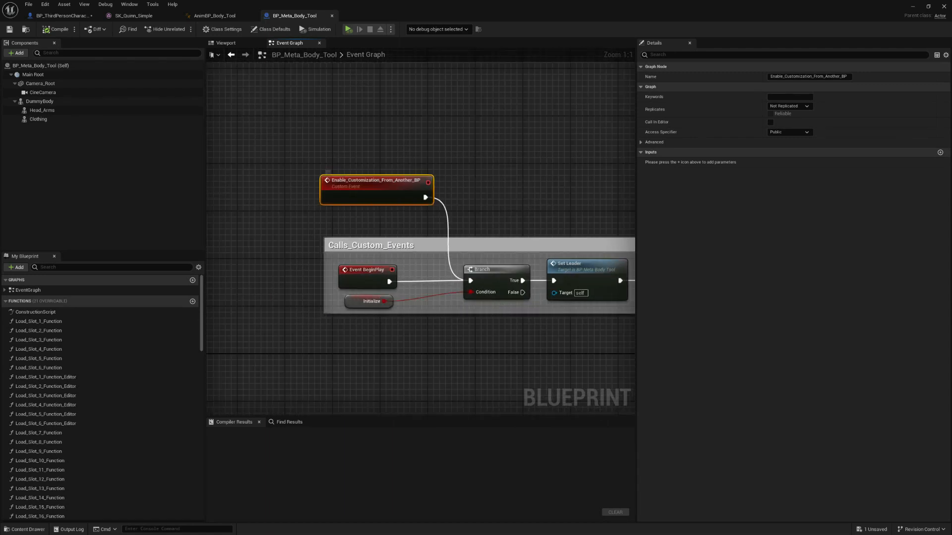
Examine the BP_Meta_Body_Tool character and its camera up close in the level viewport
left_click_drag(475, 5, 430, 343)
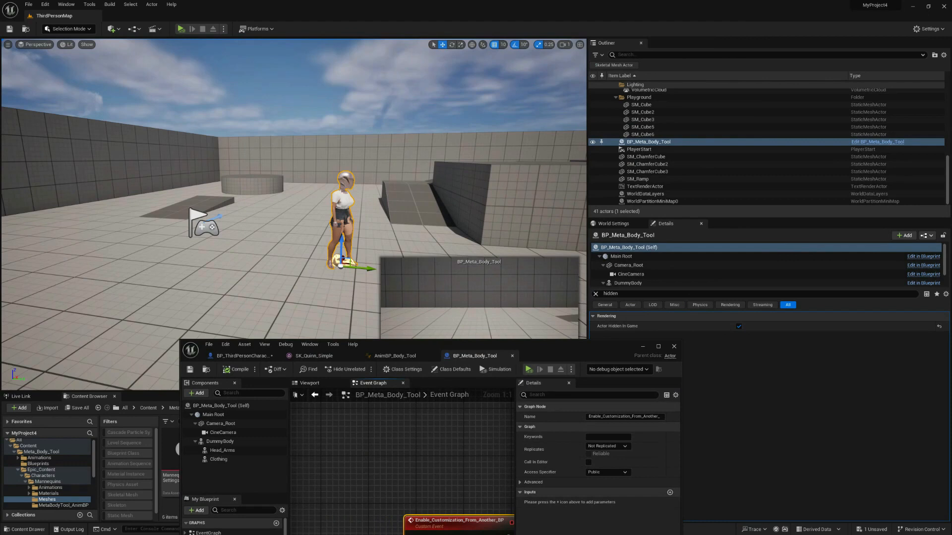
right_click_drag(317, 208, 382, 209)
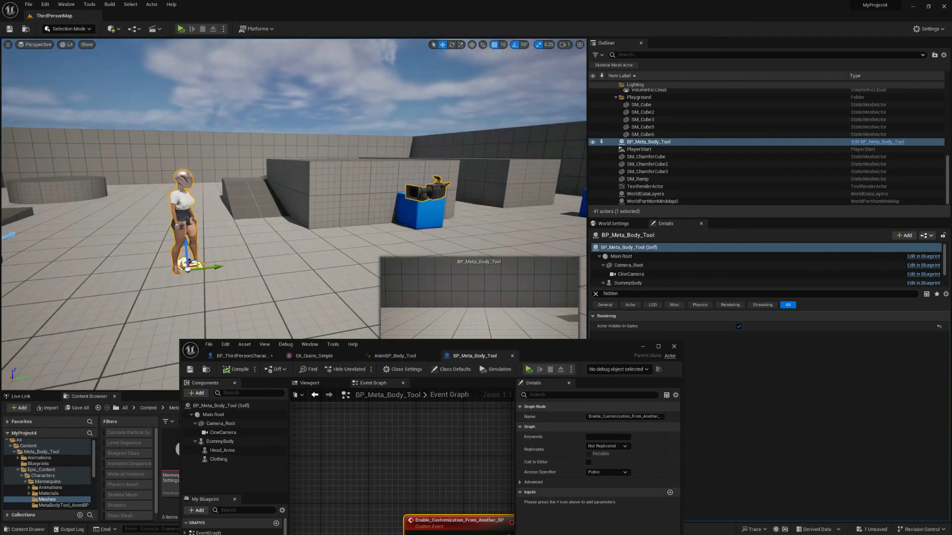
right_click_drag(317, 208, 270, 208)
key("w")
left_click_drag(496, 344, 388, 188)
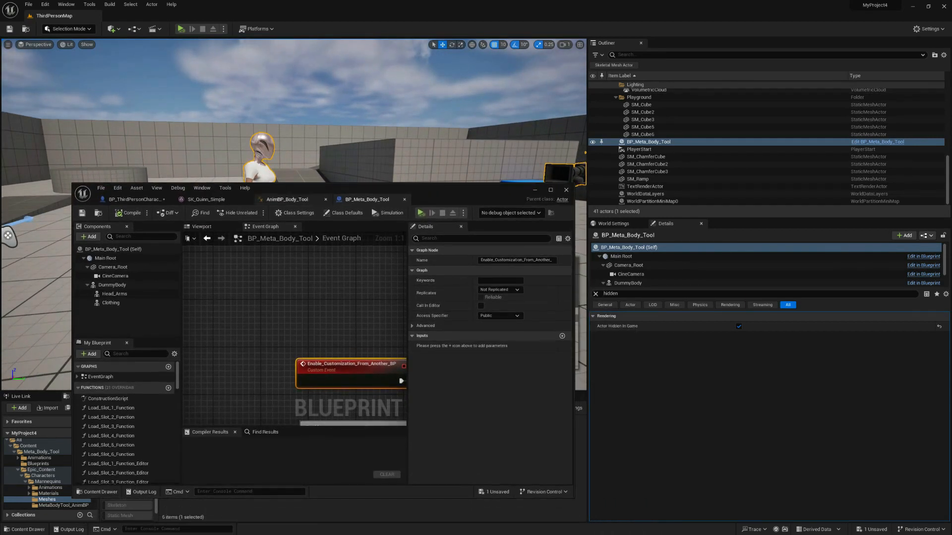
Nudge the Enable_Customization_From_Another_BP event down and the Event BeginPlay node up in the BP_Meta_Body_Tool event graph
right_click_drag(296, 336, 277, 274)
right_click_drag(338, 345, 293, 295)
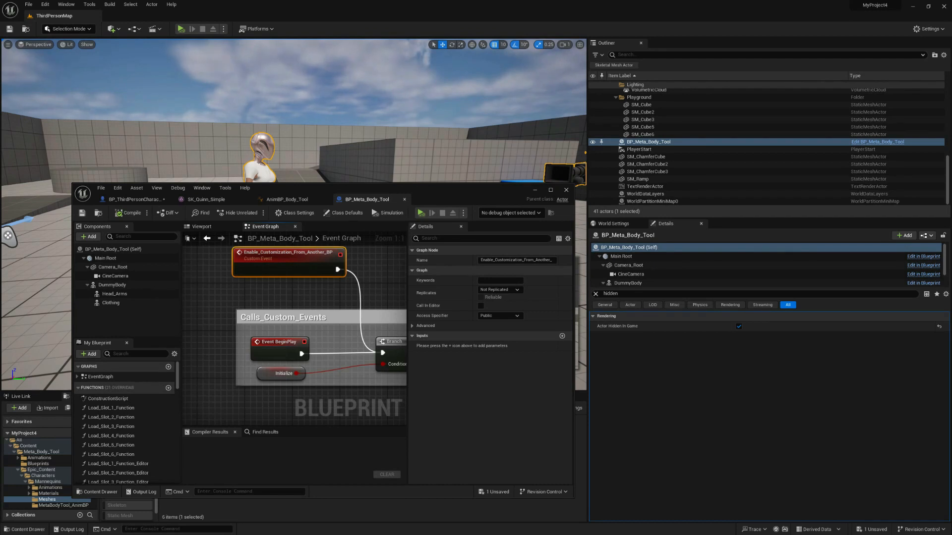
right_click_drag(321, 287, 286, 308)
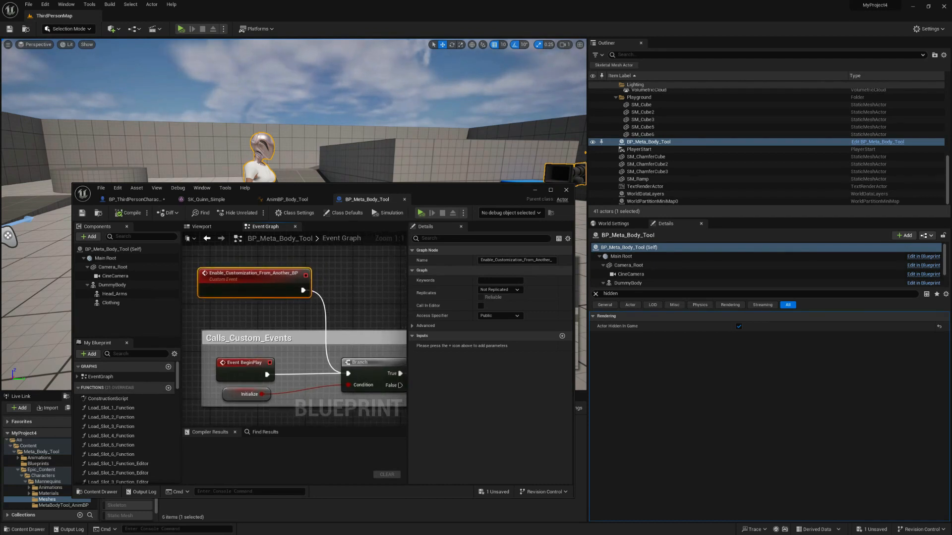
left_click_drag(242, 284, 244, 291)
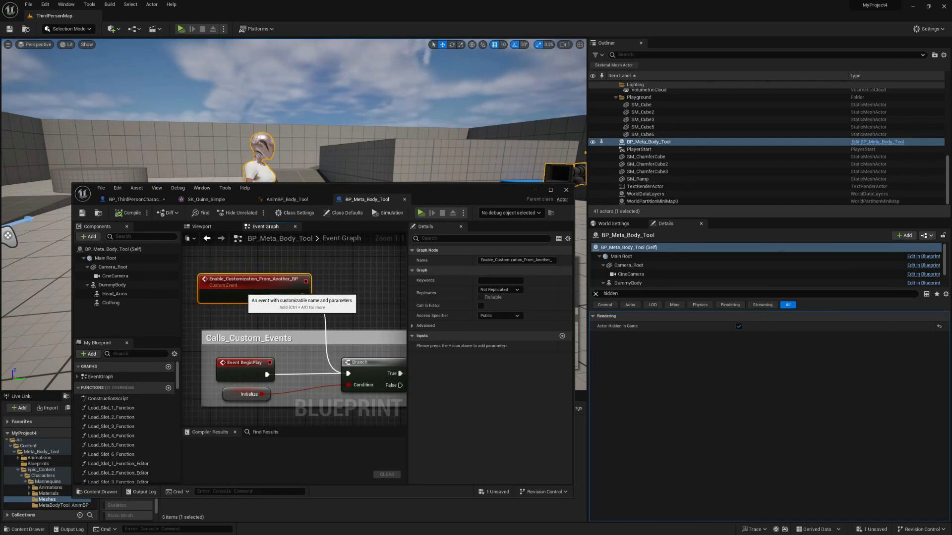
left_click_drag(243, 369, 243, 363)
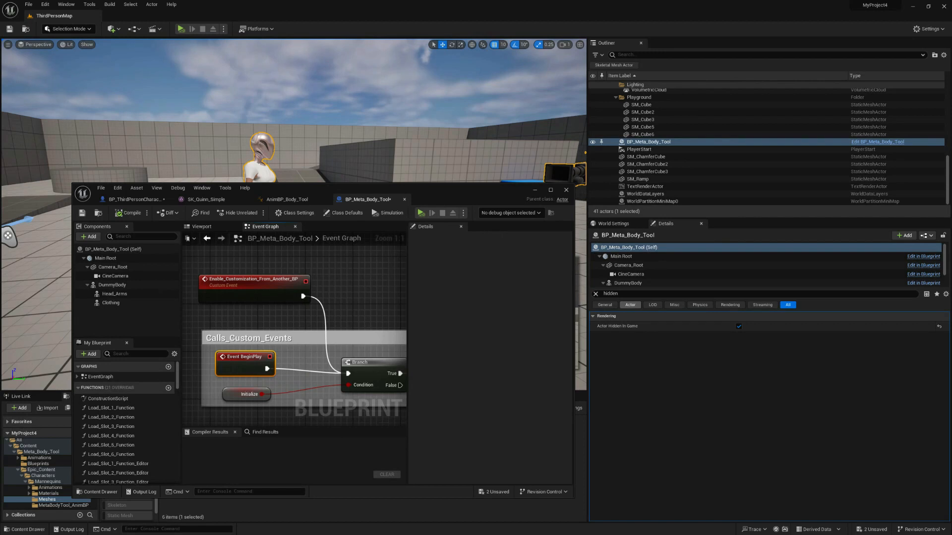
Clear the property filter for the BP_Meta_Body_Tool actor in the level and turn off its Initialize option
left_click(595, 294)
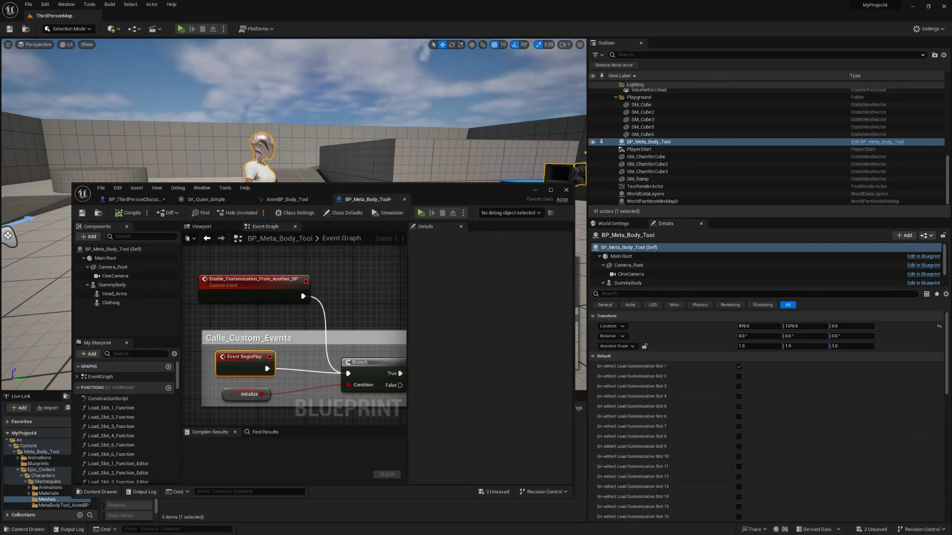
scroll(694, 441, "down", 3)
scroll(766, 416, "down", 2)
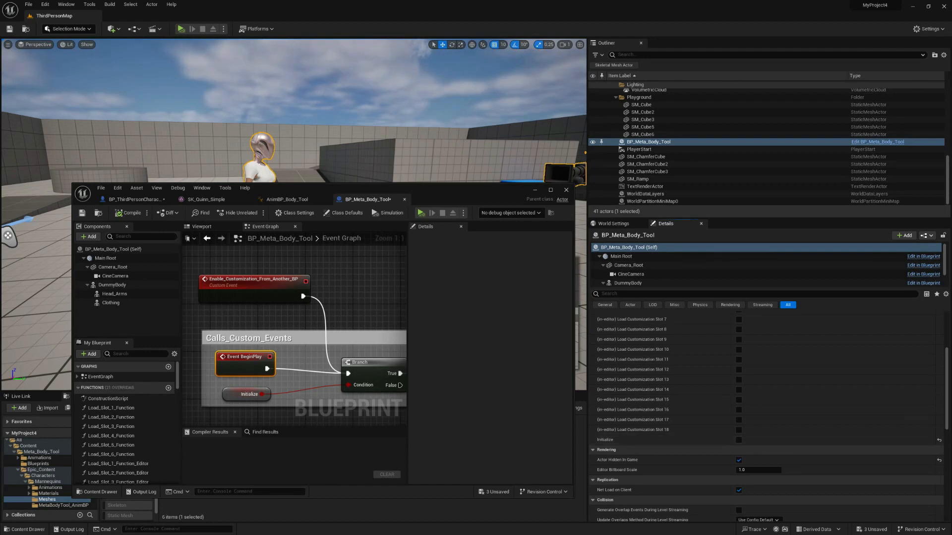
Move the Event BeginPlay node further away from the Branch node, and switch to the AnimBP_Body_Tool animation graph
left_click_drag(260, 364, 247, 371)
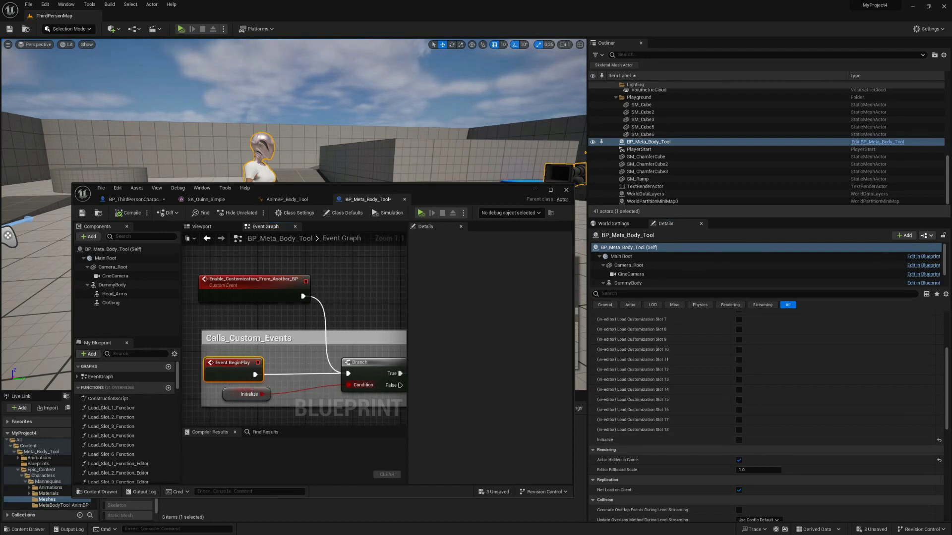
right_click_drag(374, 358, 376, 324)
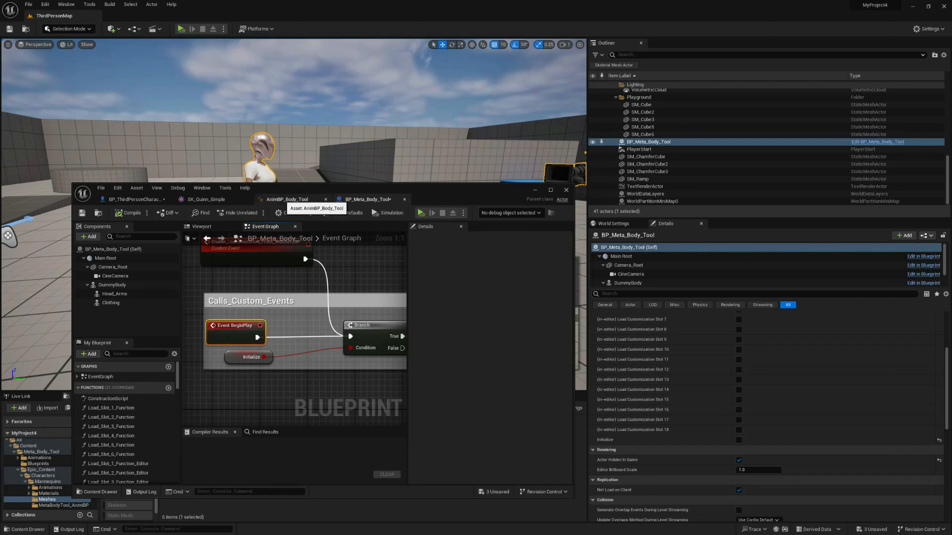
left_click(288, 200)
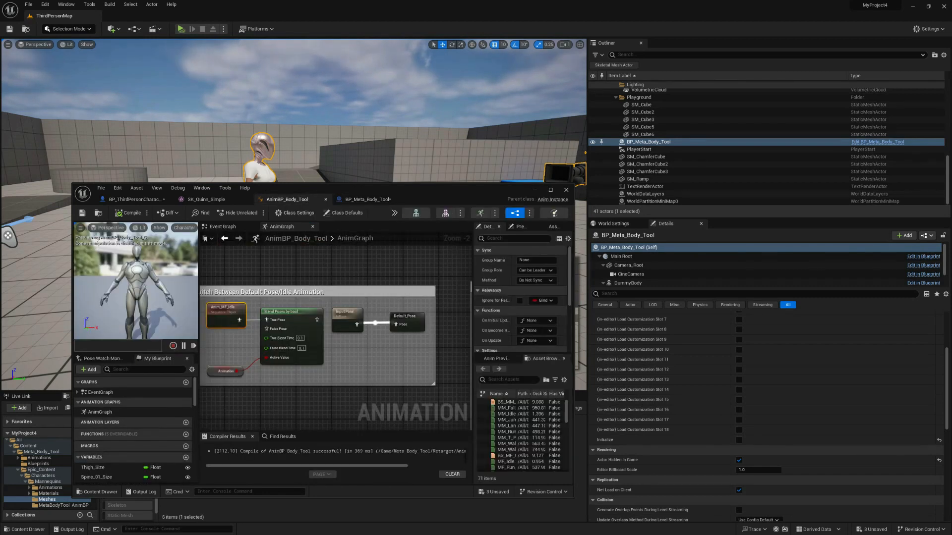
In BP_ThirdPersonCharacter's event graph, break the execution link from Add Mapping Context to Get All Actors Of Class
left_click(133, 199)
scroll(326, 291, "down", 1)
double_click(385, 189)
right_click_drag(328, 268, 496, 345)
right_click_drag(322, 245, 449, 277)
right_click_drag(410, 234, 601, 352)
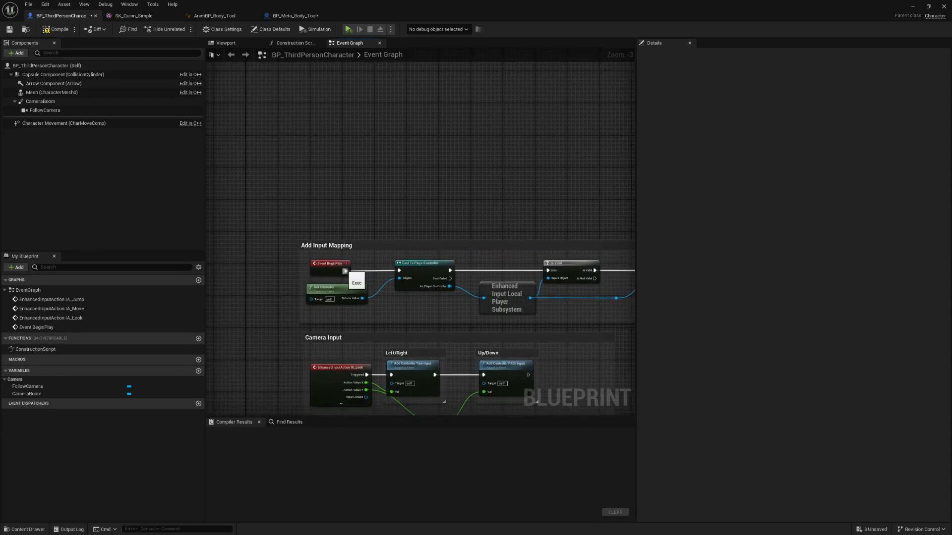
left_click(342, 268)
right_click_drag(546, 313, 220, 312)
left_click(367, 268, "alt")
Add a keyboard event for the C key and wire its Pressed output to Get All Actors Of Class
right_click(501, 197)
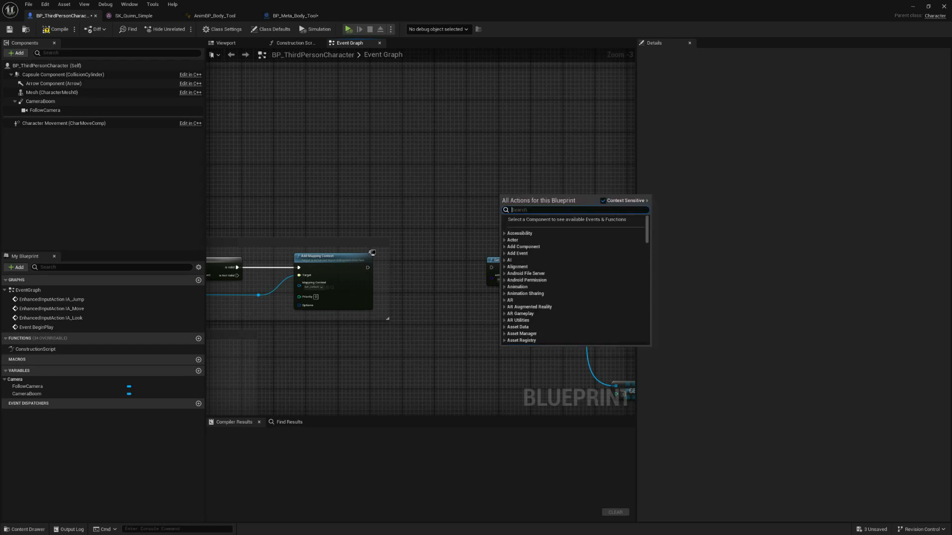
type("key")
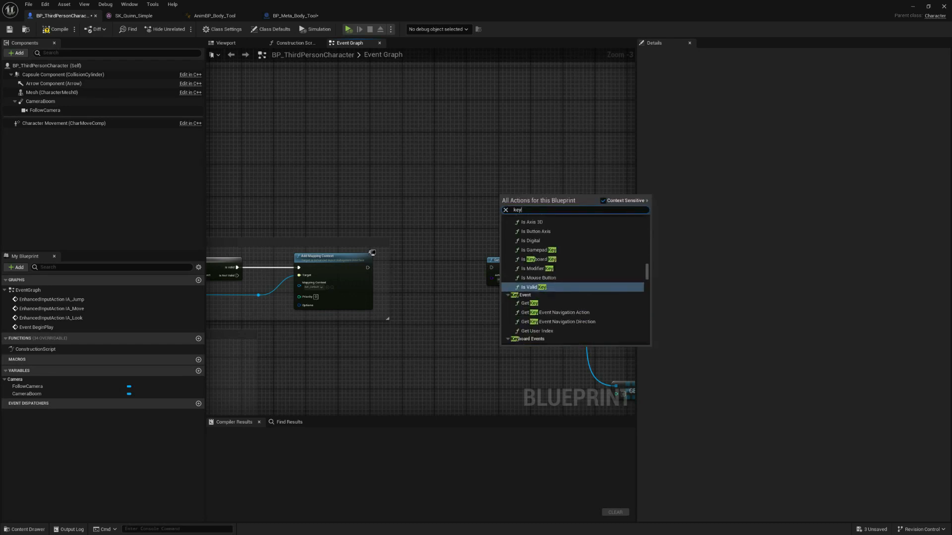
type("boar")
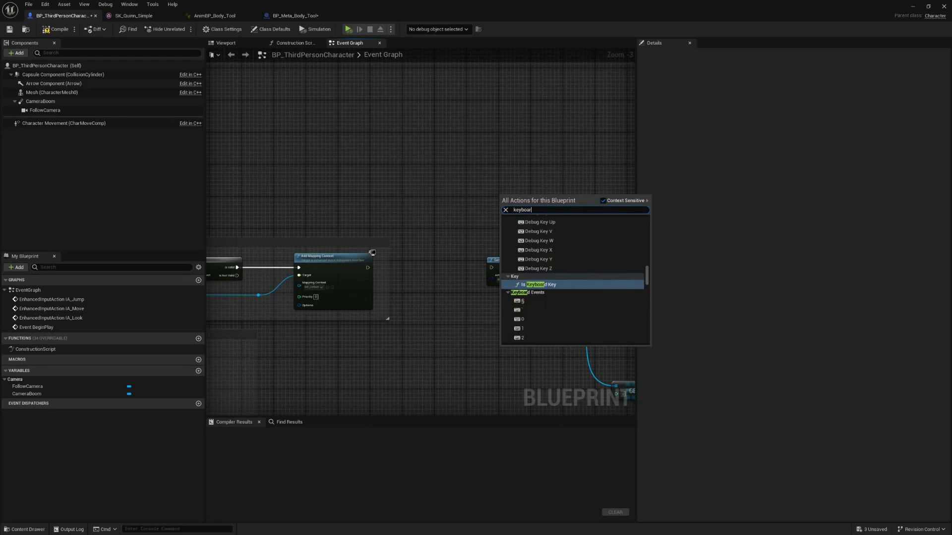
scroll(575, 311, "down", 5)
scroll(533, 312, "down", 2)
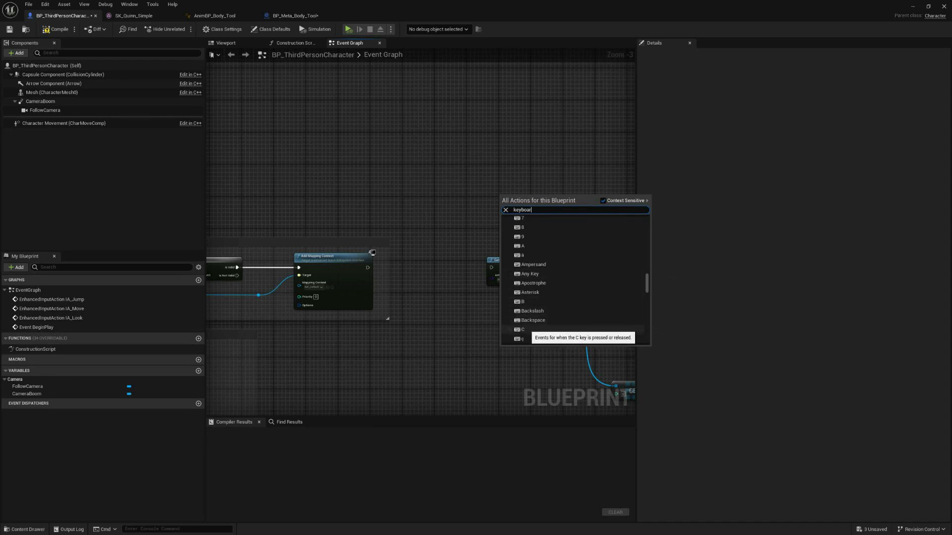
left_click(523, 330)
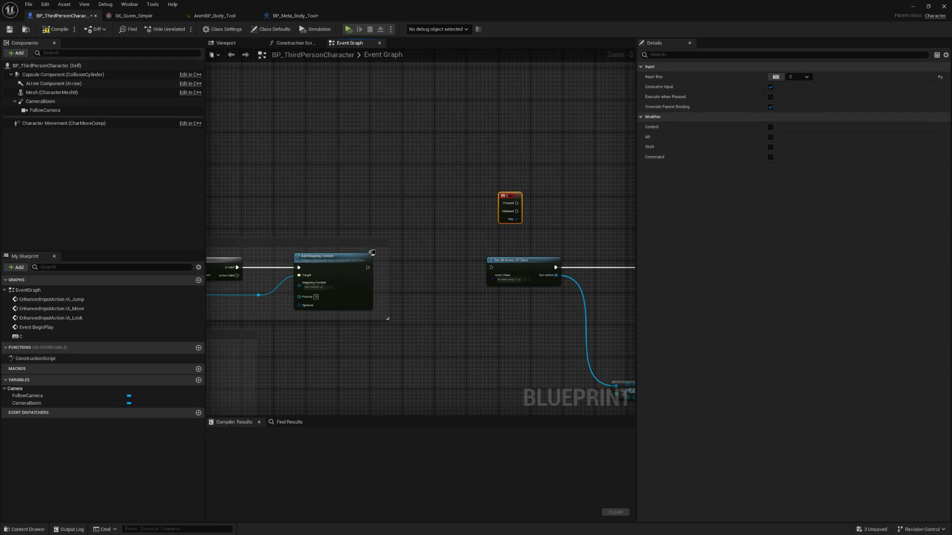
left_click_drag(507, 199, 491, 268)
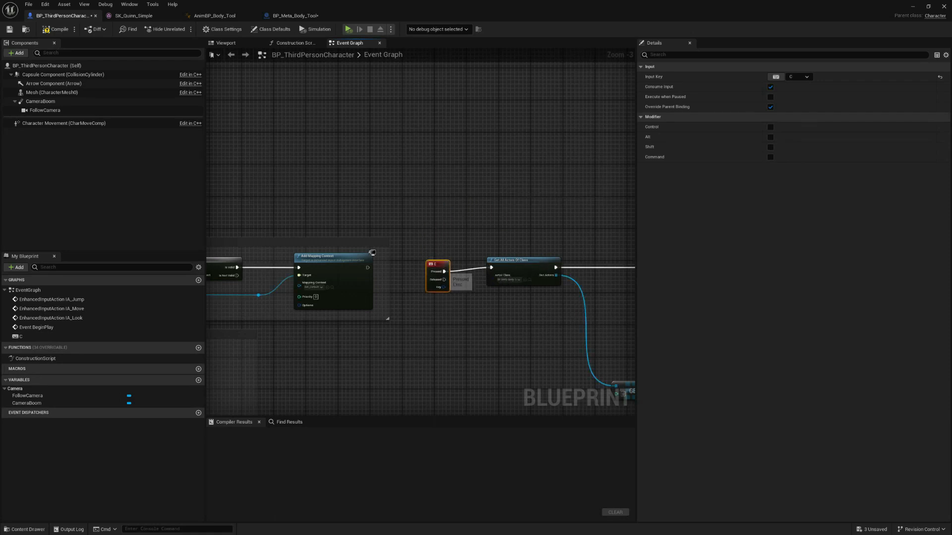
Wrap the C key event chain in a comment titled "Initialize Customization" and save the blueprint
right_click_drag(494, 347, 419, 308)
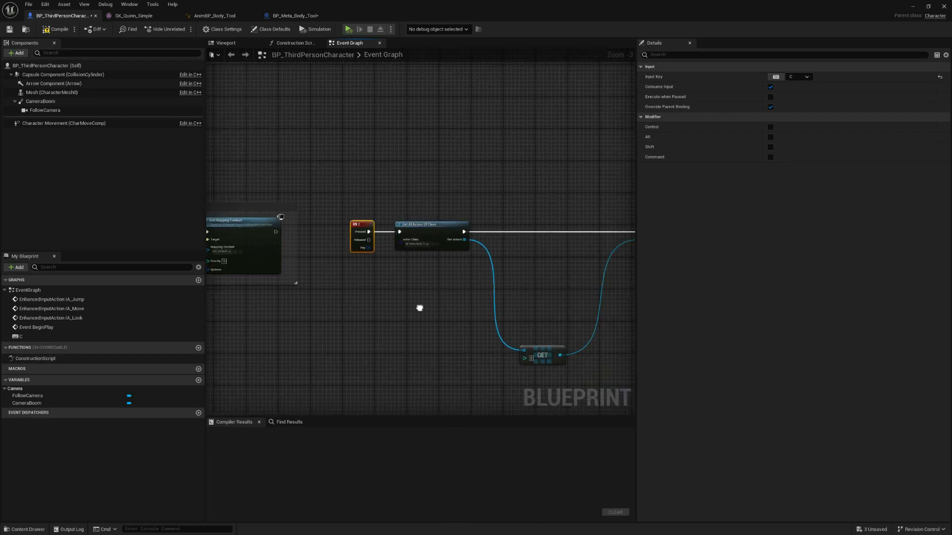
scroll(419, 308, "down", 2)
scroll(387, 289, "up", 2)
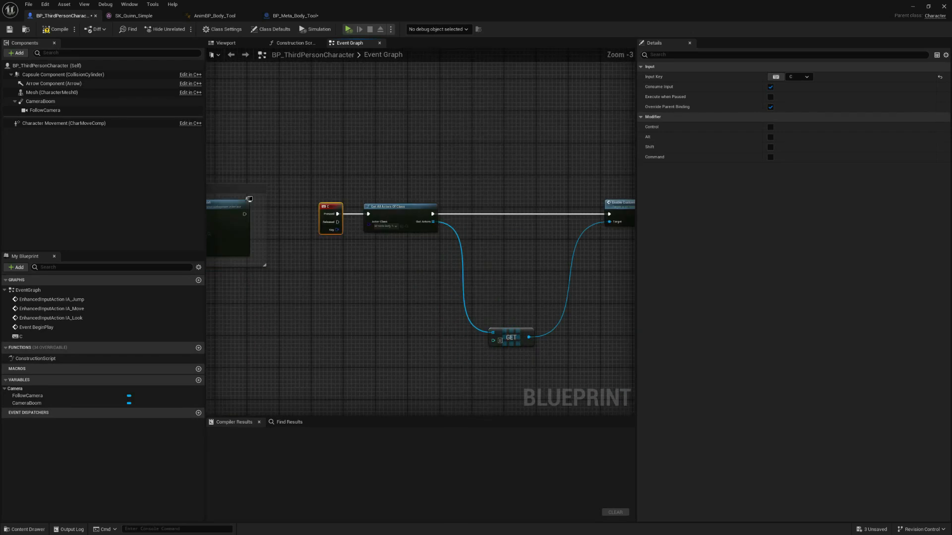
right_click_drag(484, 186, 376, 174)
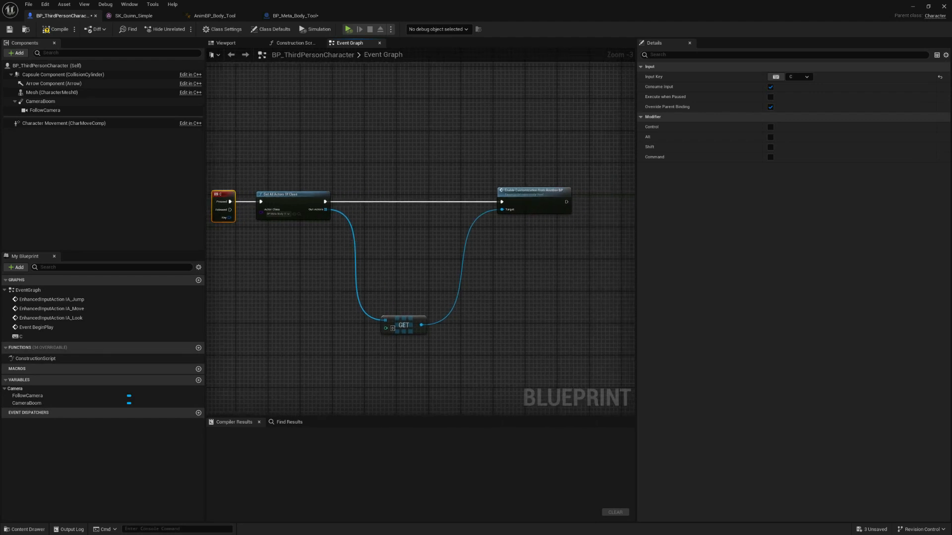
right_click_drag(546, 346, 569, 334)
left_click_drag(584, 339, 237, 133)
key("c")
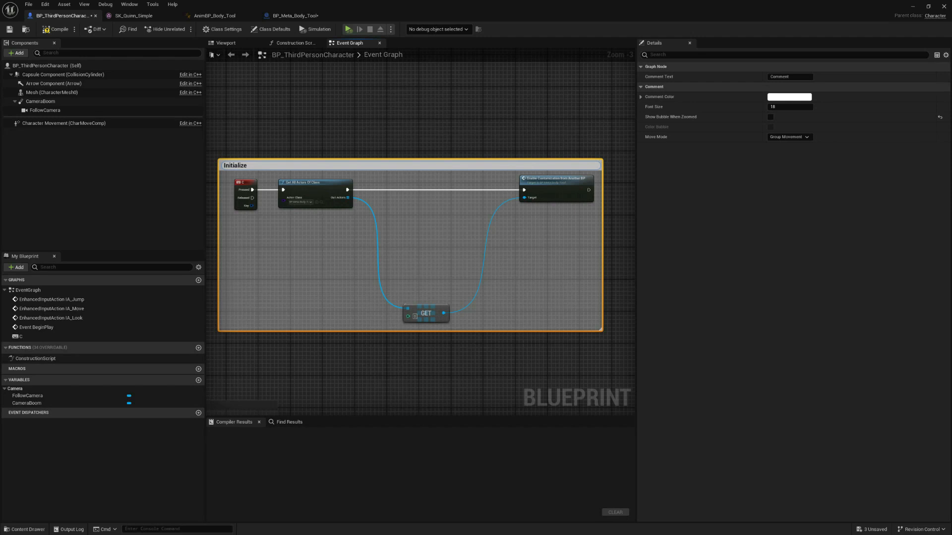
type("Initialize Customization")
key("Return")
key("ctrl+s")
Add a Set Initialize node targeting the BP_Meta_Body_Tool reference from the array GET node
right_click_drag(406, 233, 335, 228)
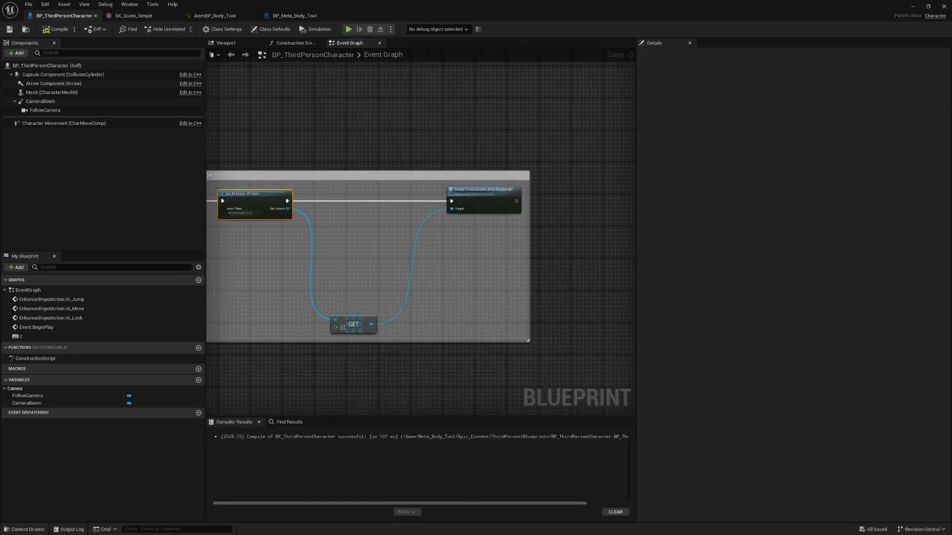
mouse_move(480, 199)
left_mouse_down()
mouse_move(427, 198)
mouse_move(479, 198)
left_mouse_up()
left_click_drag(370, 324, 359, 223)
type("get in")
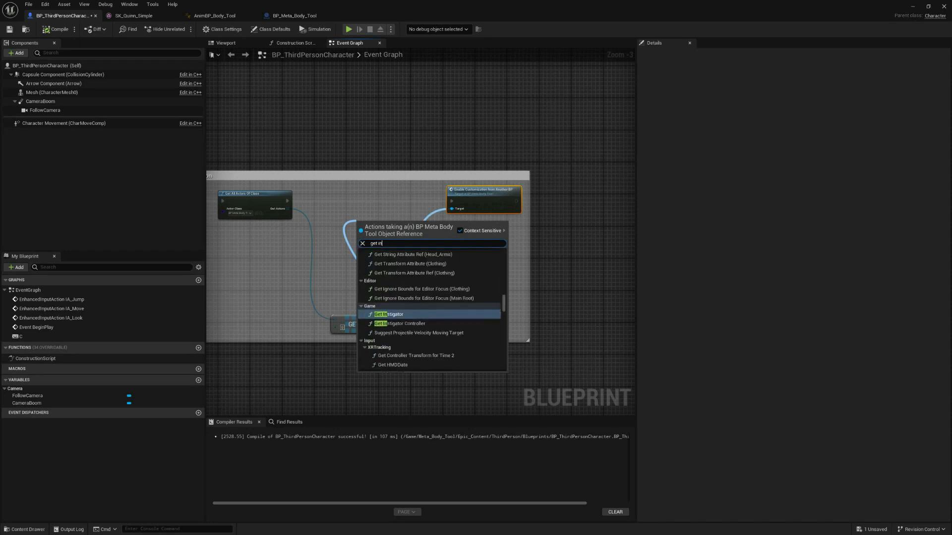
type("itial")
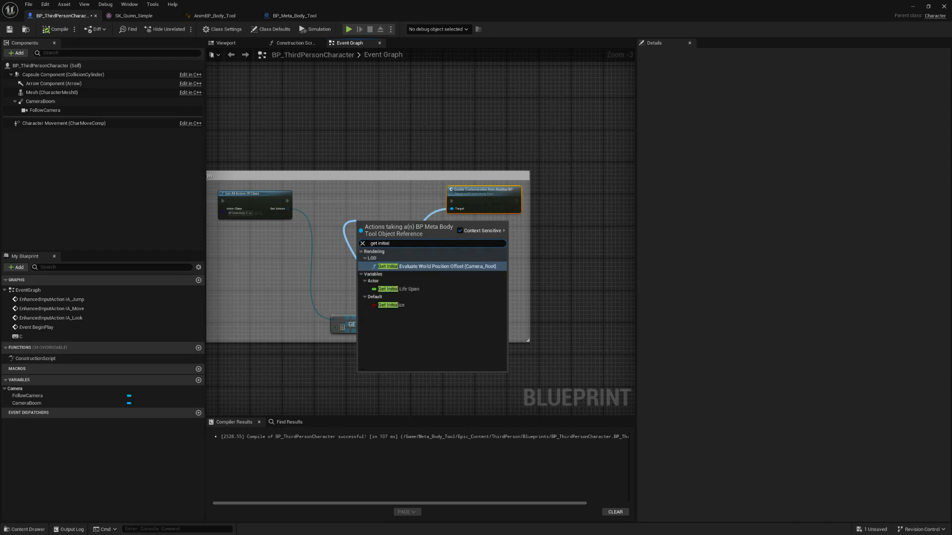
key("ctrl+a")
type("set")
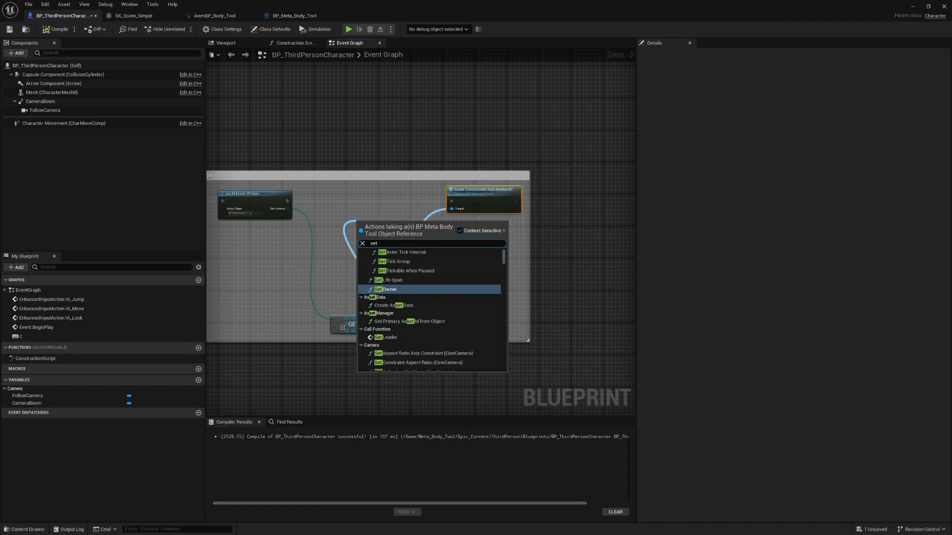
type(" initia")
key("Return")
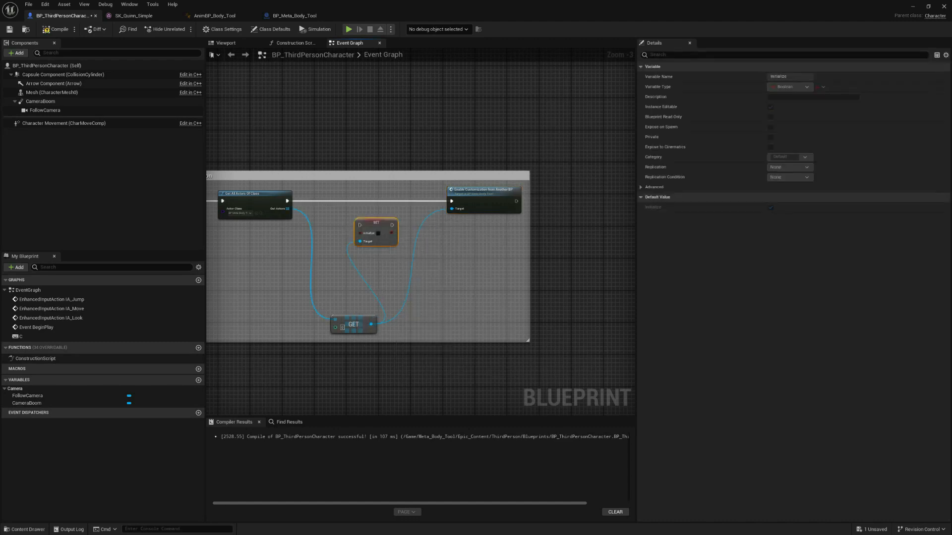
Enable Initialize on the Set node, wire it in before the Enable Customization call, tidy the nodes, and compile
left_click(378, 233)
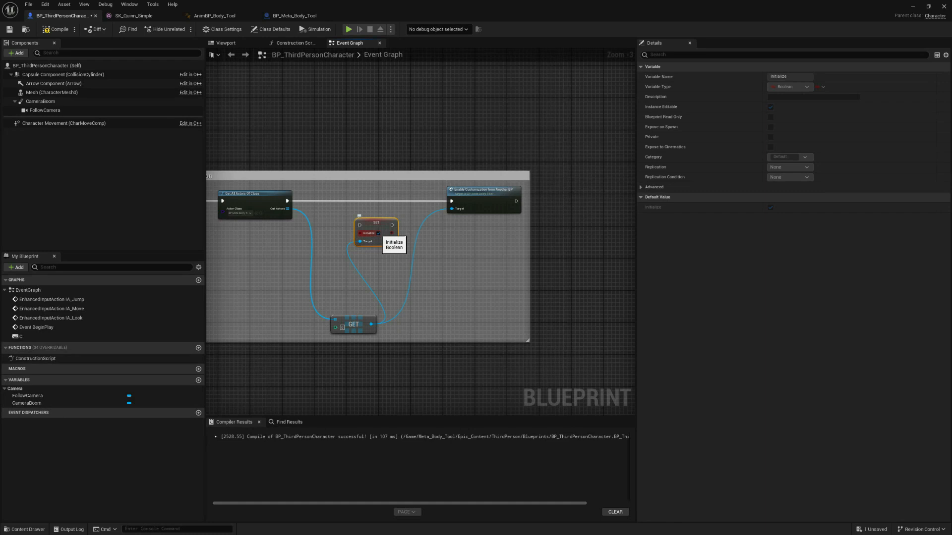
left_click_drag(392, 225, 451, 201)
left_click_drag(360, 224, 387, 198)
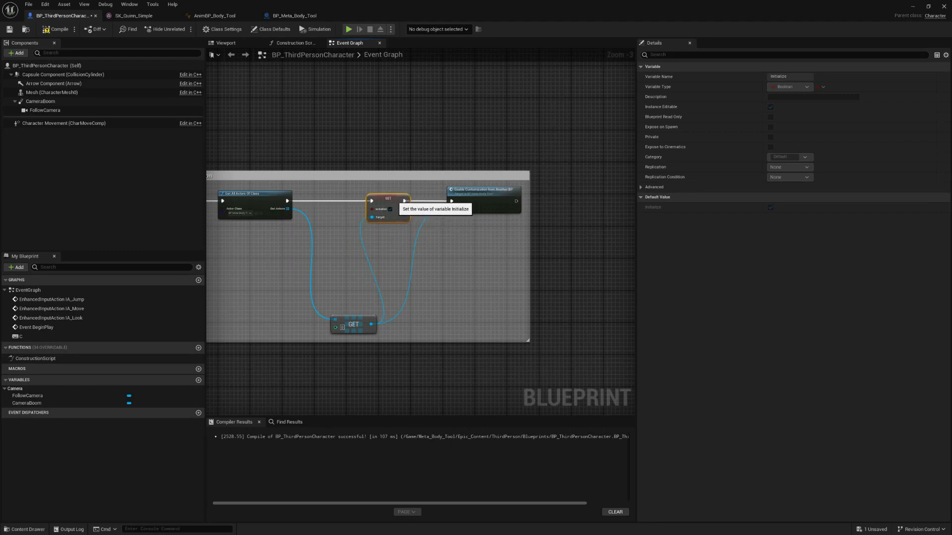
left_click_drag(353, 324, 329, 267)
left_click(56, 29)
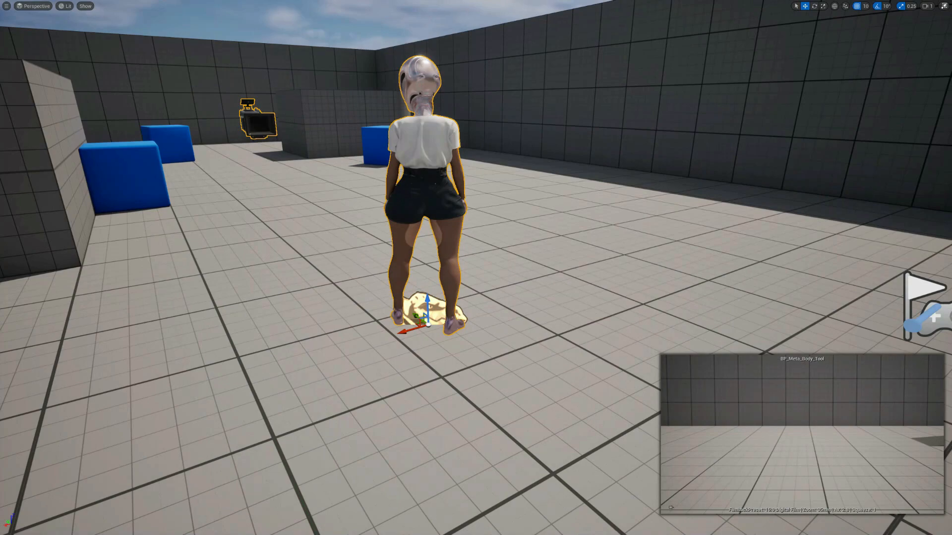
Playtest the level full screen, moving the third-person character and bringing up the Meta Body Tool panel
right_click_drag(476, 268, 443, 255)
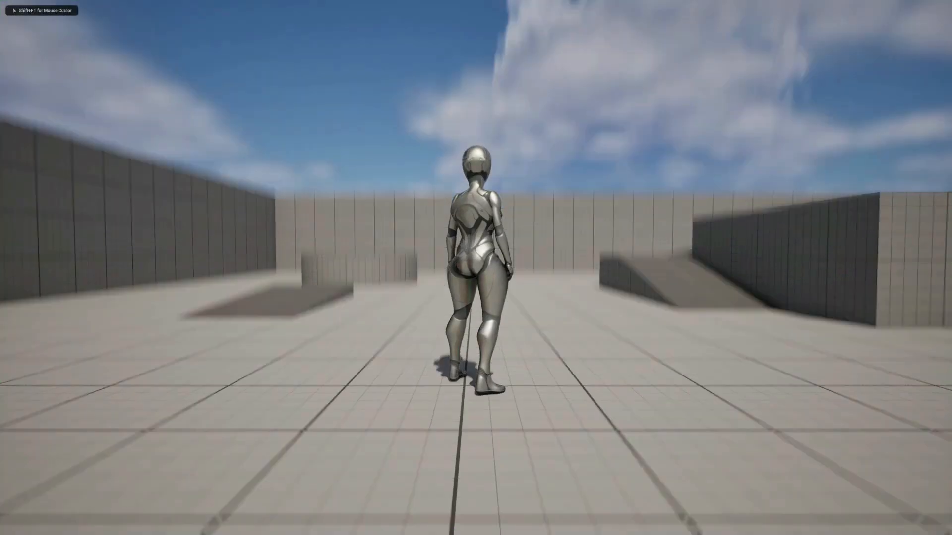
key("w")
key("s")
key("d")
key("w")
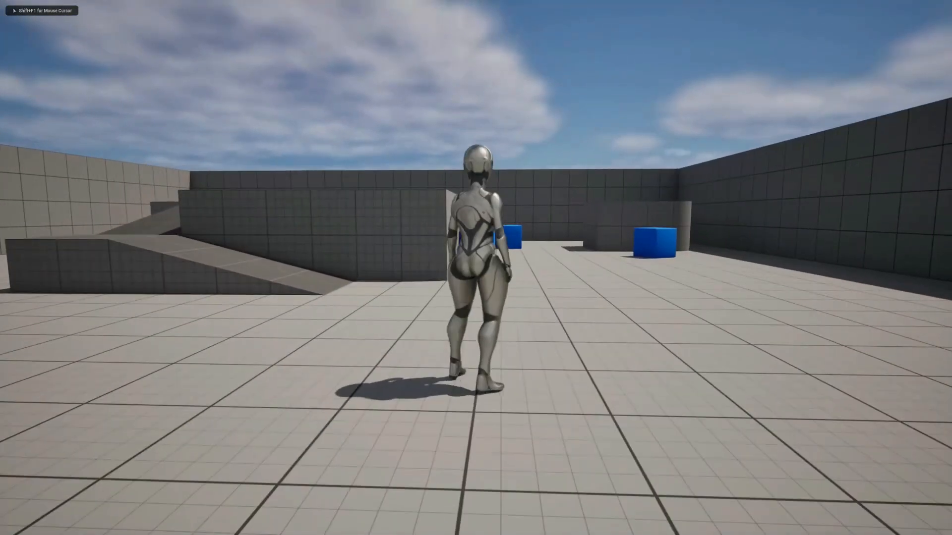
key("Tab")
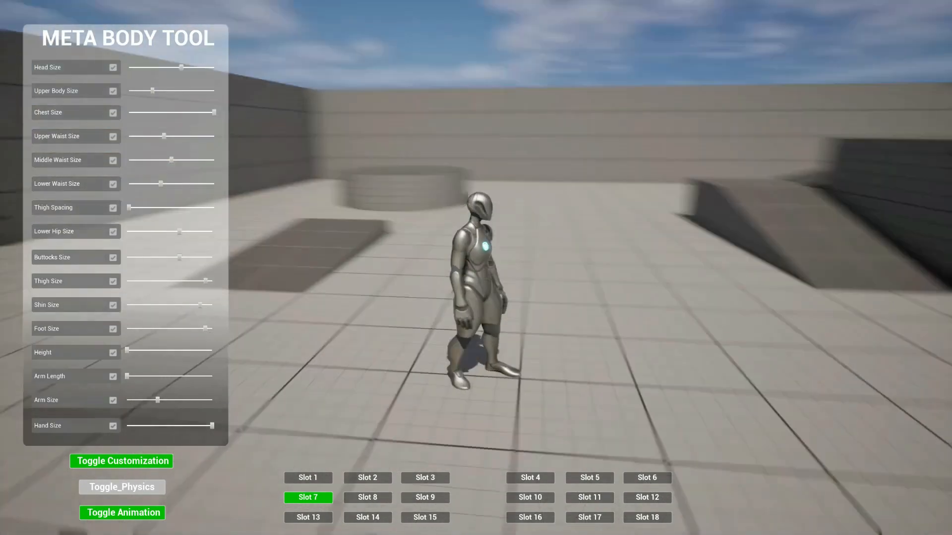
Run the character around the level in different directions with the Meta Body Tool panel open
key("w")
key("d")
key("s")
key("a")
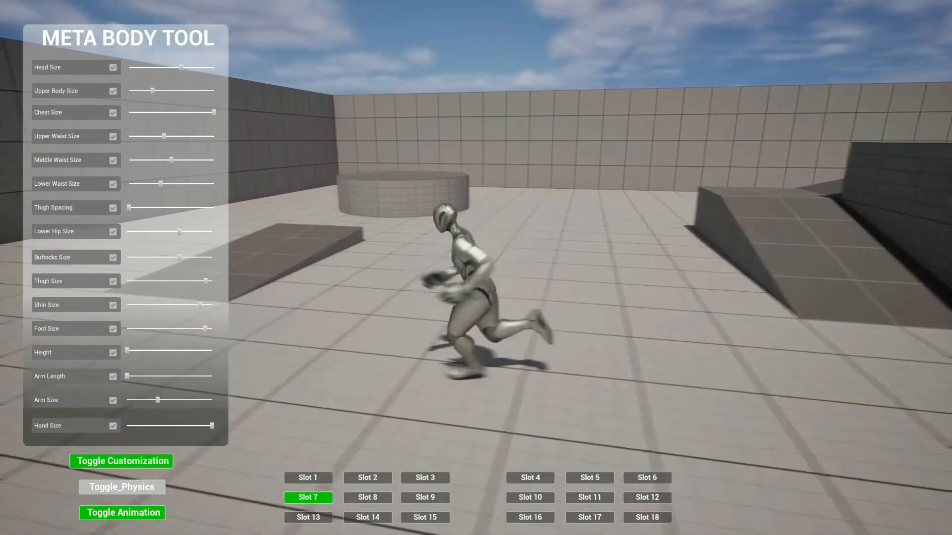
key("d")
key("s")
key("w")
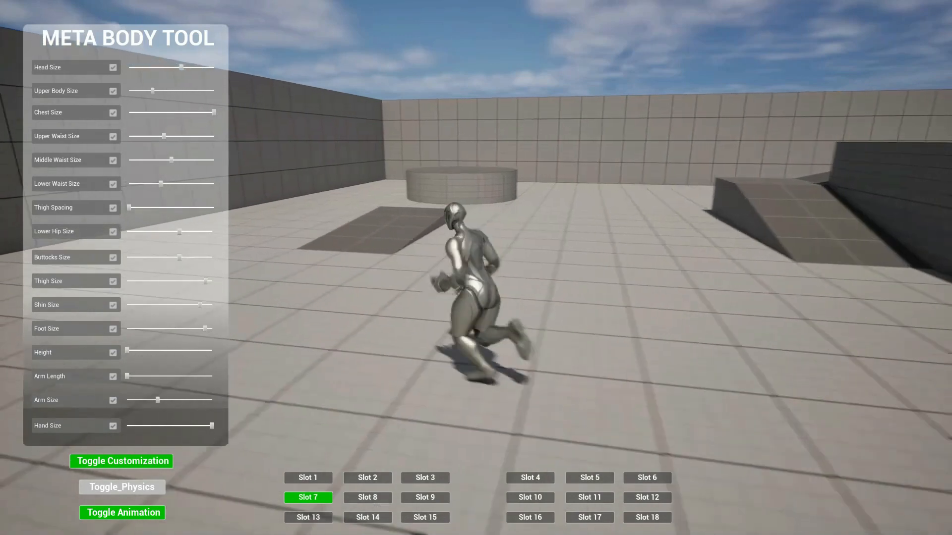
key("d")
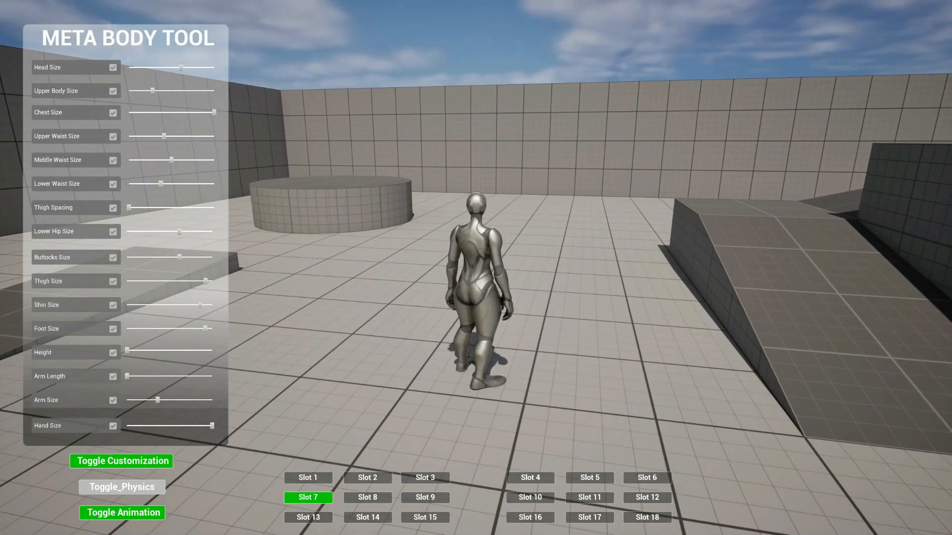
Toggle the Meta Body Tool panel off and on several times while moving the character
key("w")
key("Tab")
key("s")
key("Tab")
key("Tab")
key("Tab")
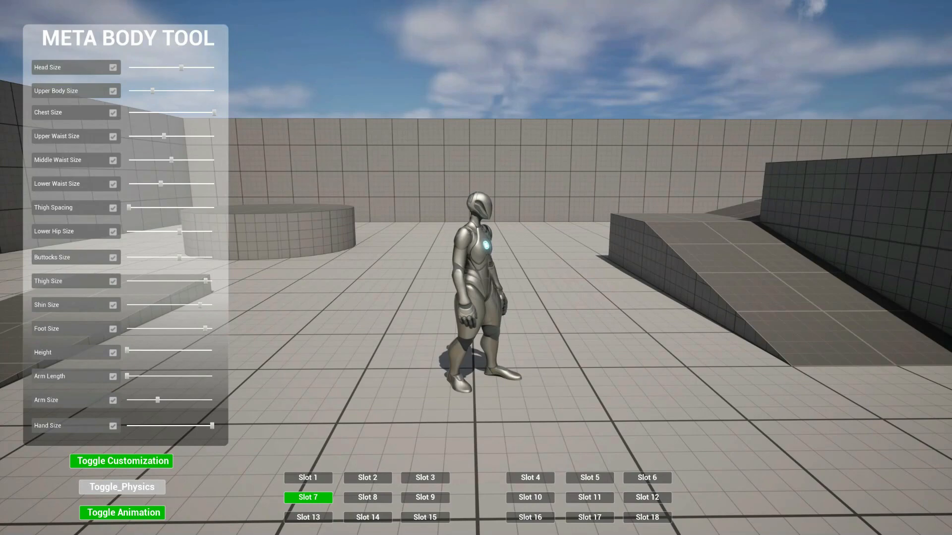
key("a")
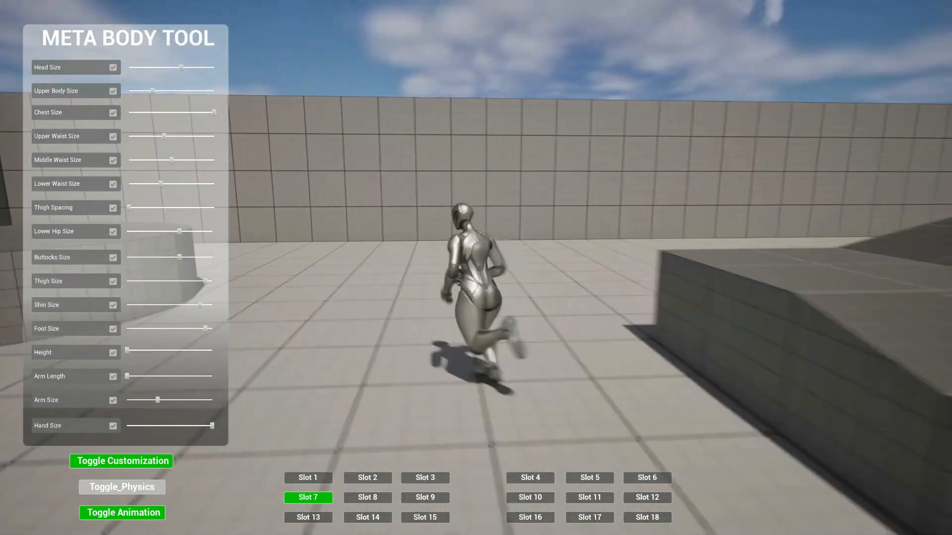
key("d")
Test running and jumping with the panel hidden, reopen the panel, and end the play session
key("Tab")
key("s")
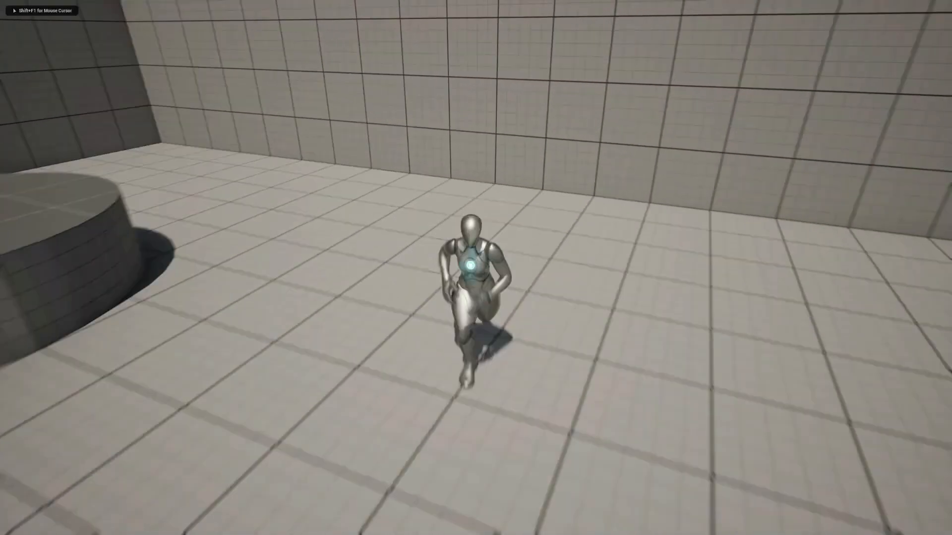
key("a")
key("w")
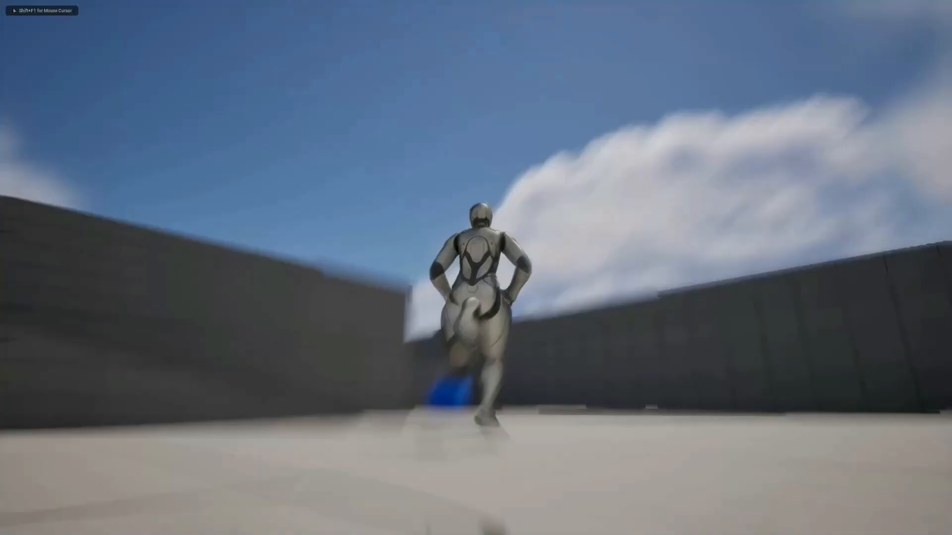
key("a")
key("space")
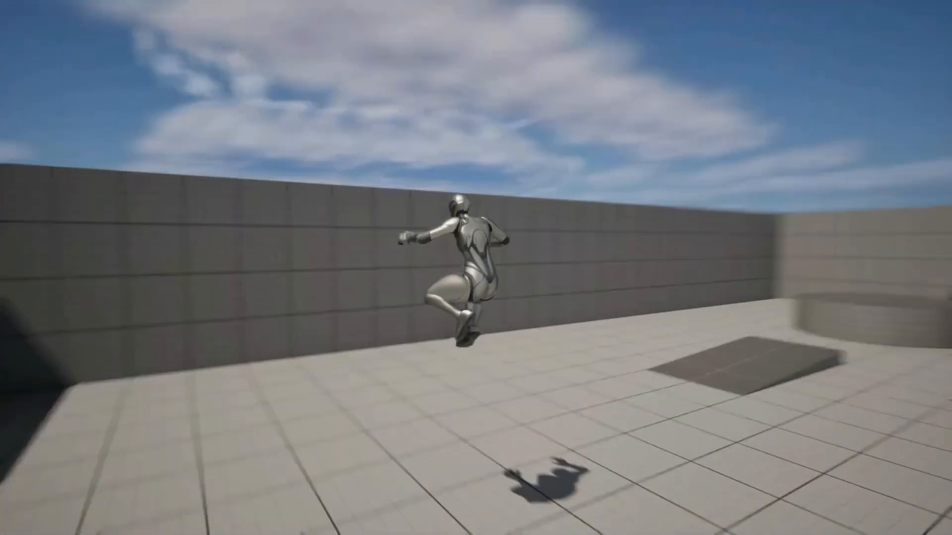
key("Tab")
key("d")
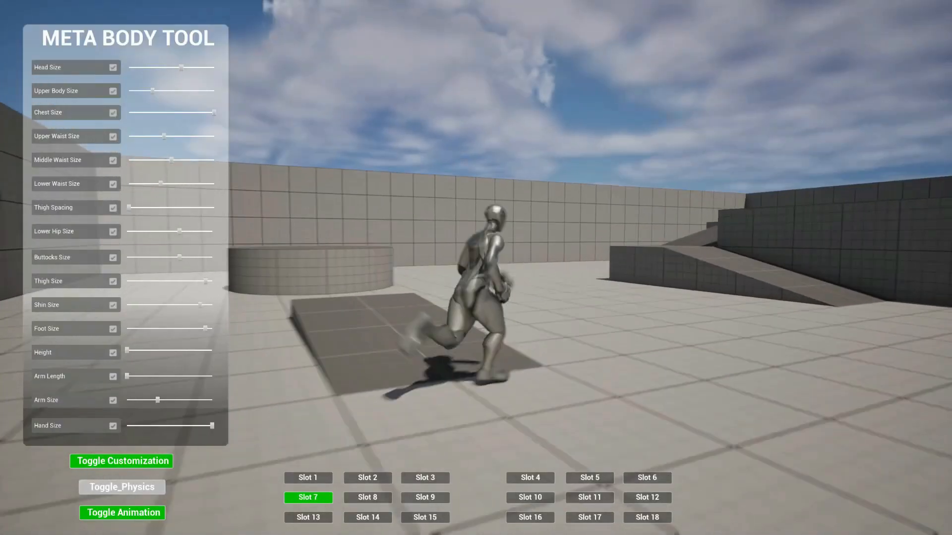
key("s")
key("Escape")
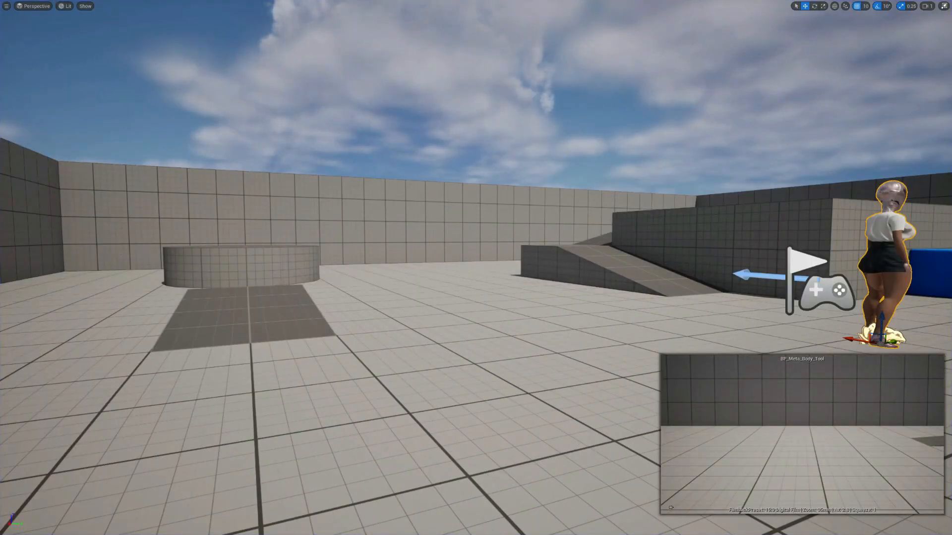
Leave the full-screen viewport and examine the BP_Meta_Body_Tool actor in the level from several angles
right_click_drag(476, 267, 584, 268)
key("F11")
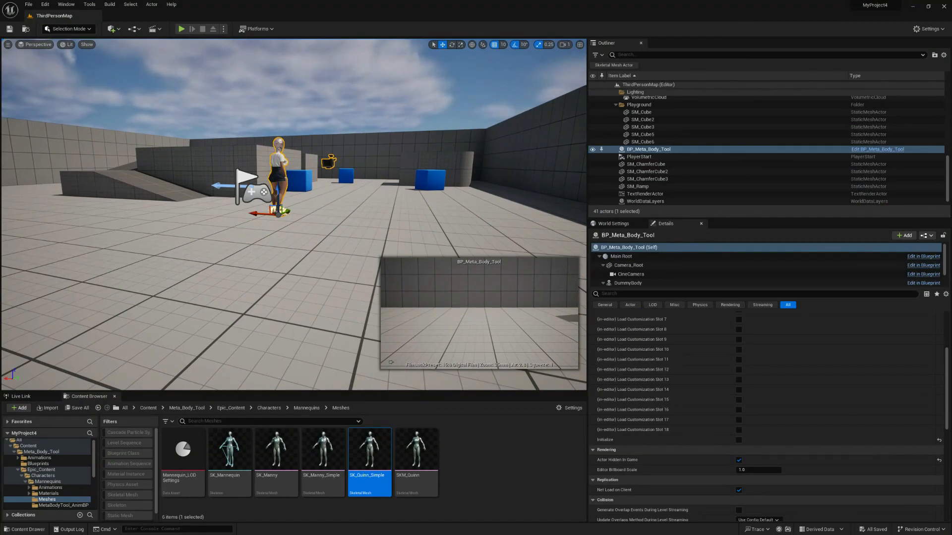
right_click_drag(294, 214, 273, 193)
key("w")
key("d")
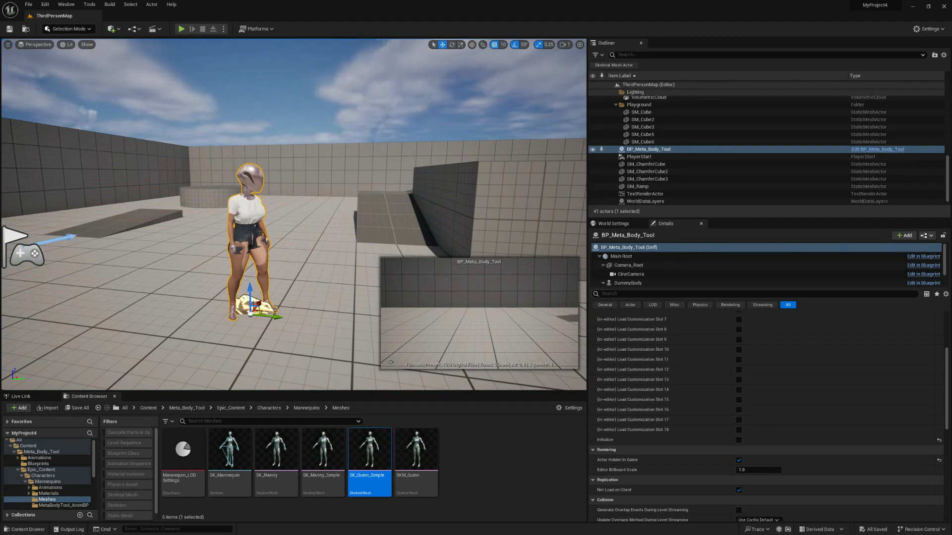
key("w")
right_click_drag(293, 214, 356, 231)
key("s")
key("a")
key("a")
key("s")
key("d")
key("w")
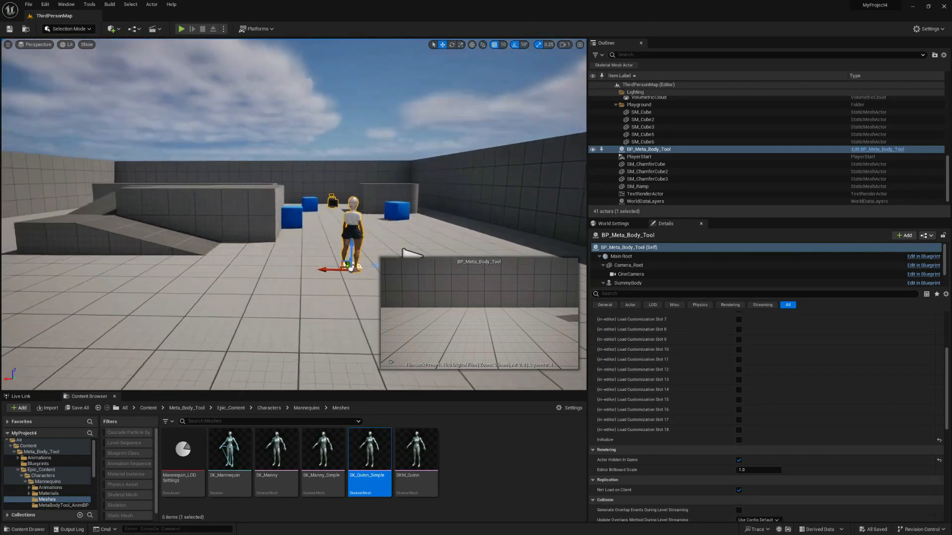
Open the MetaBodyTool_AnimBP folder under Mannequins and look through the project's remaining content folders
right_click(348, 268)
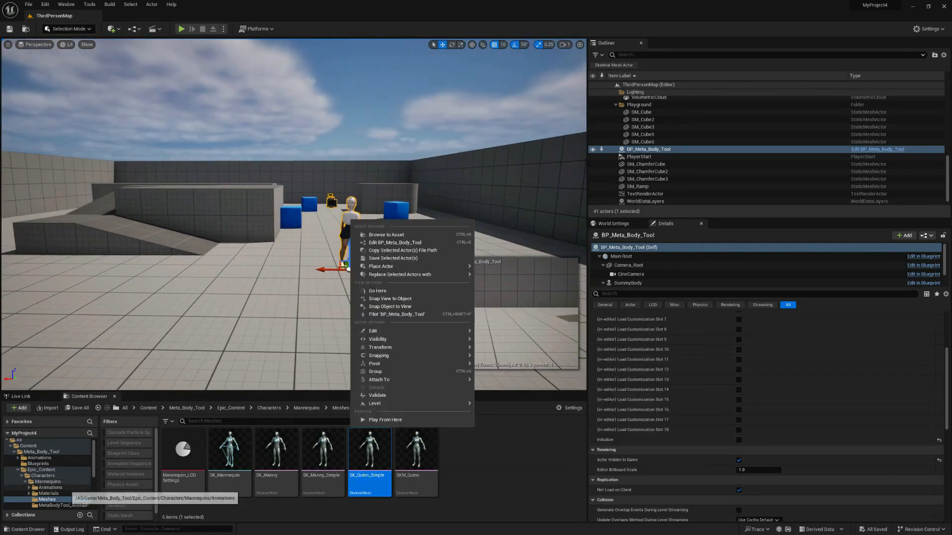
left_click(50, 487)
left_click(64, 505)
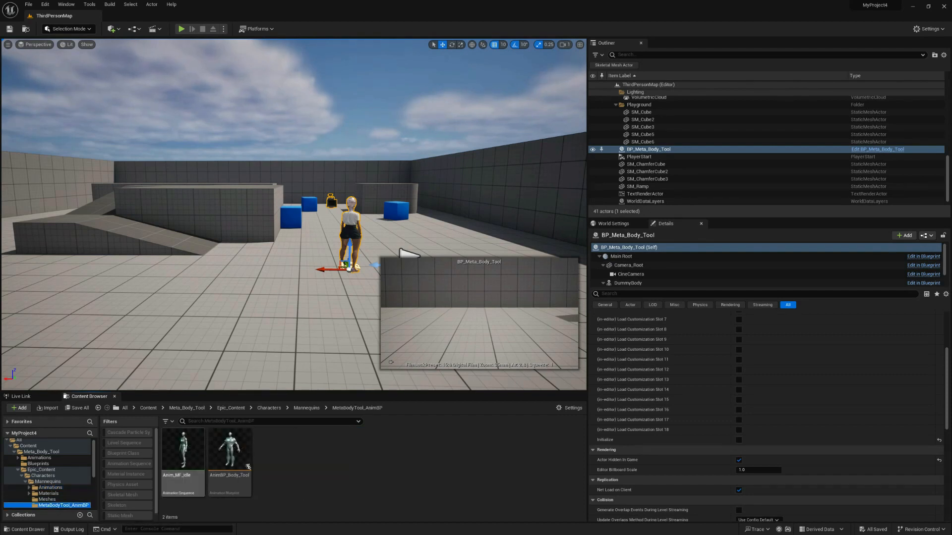
scroll(79, 491, "down", 1)
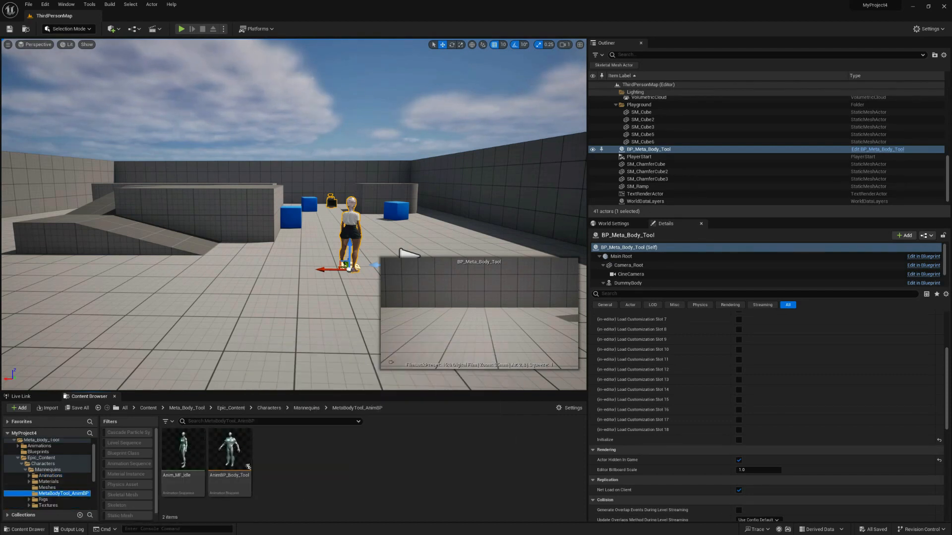
scroll(75, 477, "down", 4)
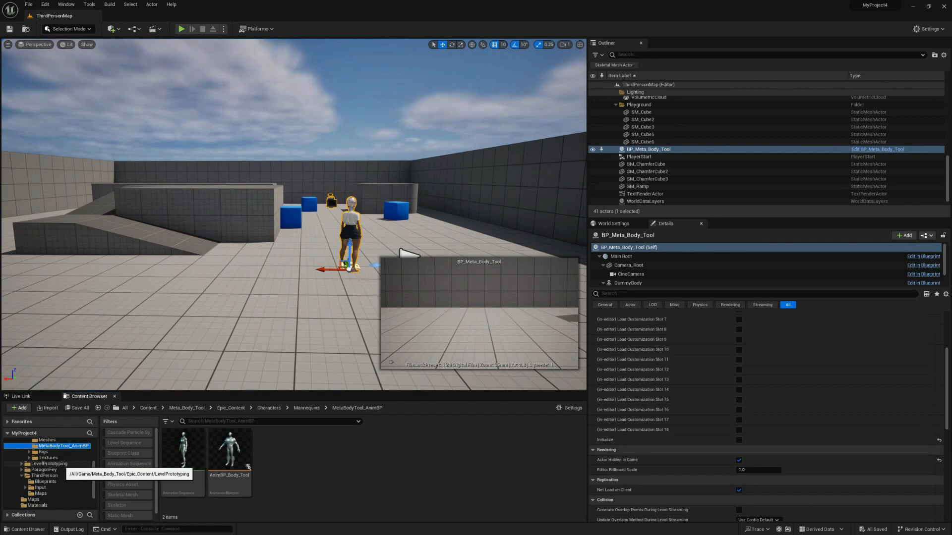
Switch to the Blueprint editor window and bring up the event graph of BP_ThirdPersonCharacter
key("super")
mouse_move(353, 527)
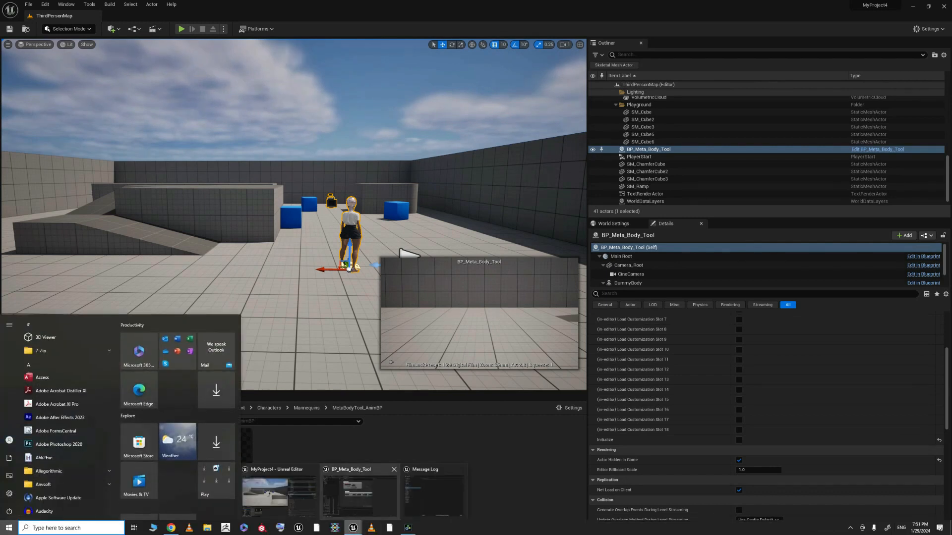
left_click(356, 491)
scroll(446, 339, "down", 3)
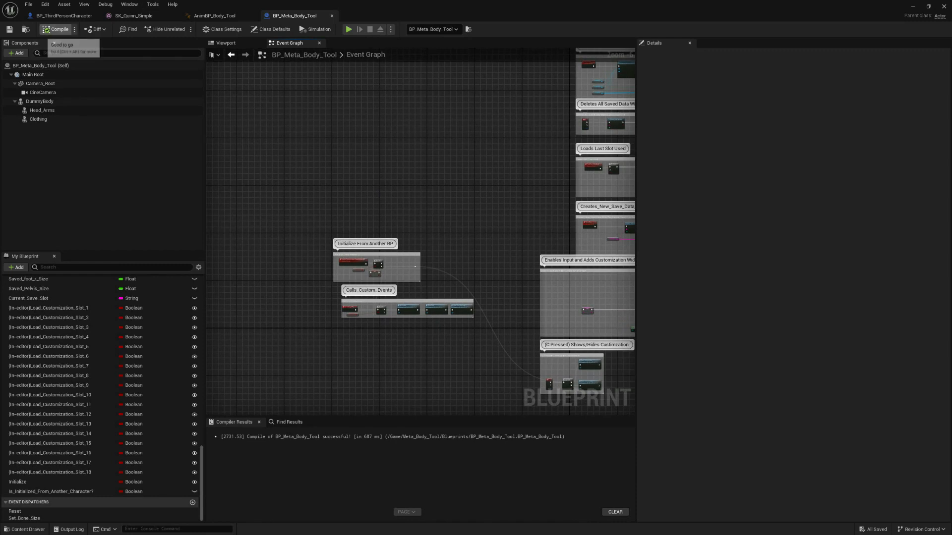
left_click(63, 16)
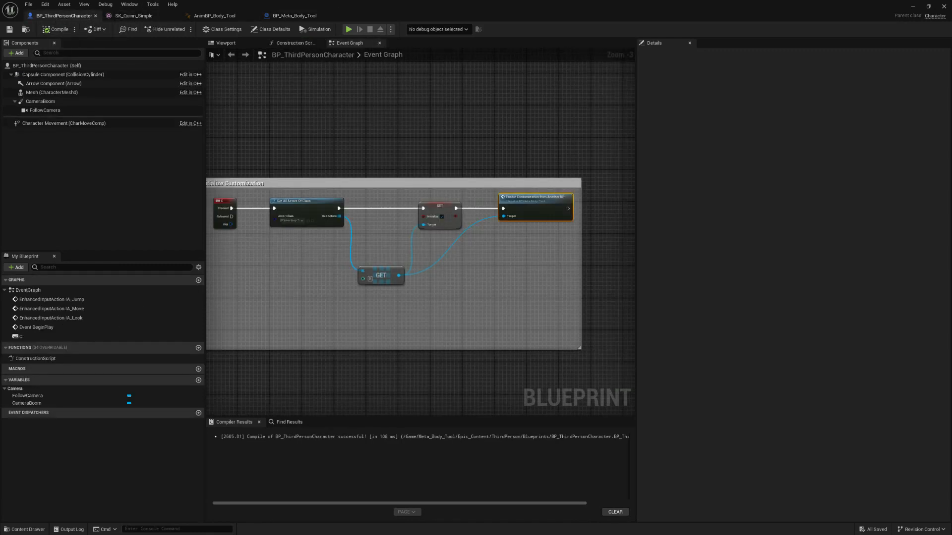
Examine the C key event and the Initialize Customization nodes in comparison with the BeginPlay chain in Add Input Mapping
scroll(379, 355, "down", 3)
scroll(431, 357, "up", 4)
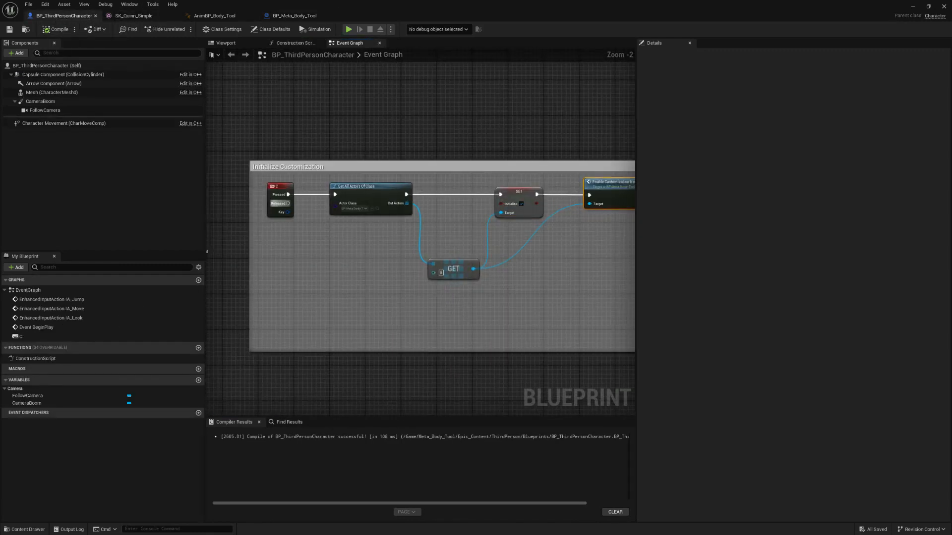
left_click(277, 189)
right_click_drag(299, 307, 634, 344)
right_click_drag(426, 351, 635, 346)
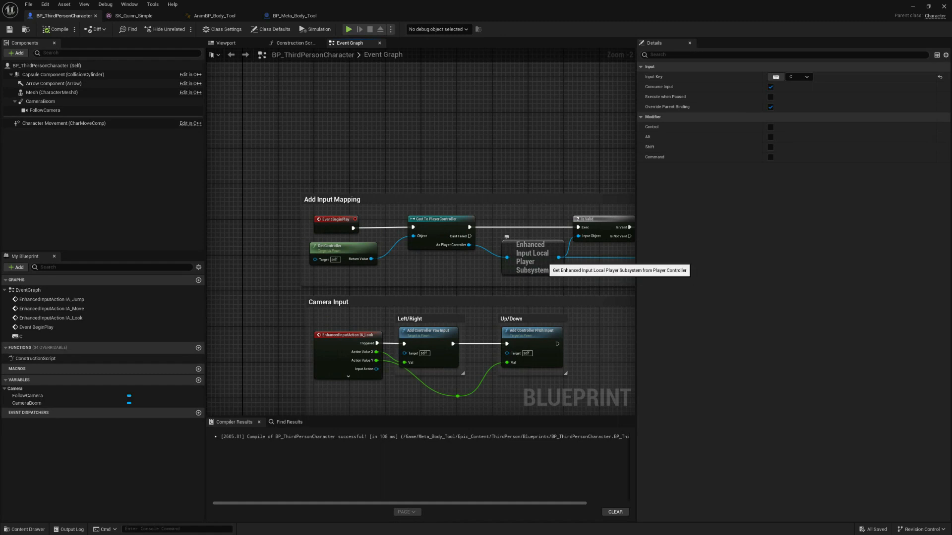
right_click_drag(570, 290, 241, 299)
right_click_drag(406, 313, 176, 300)
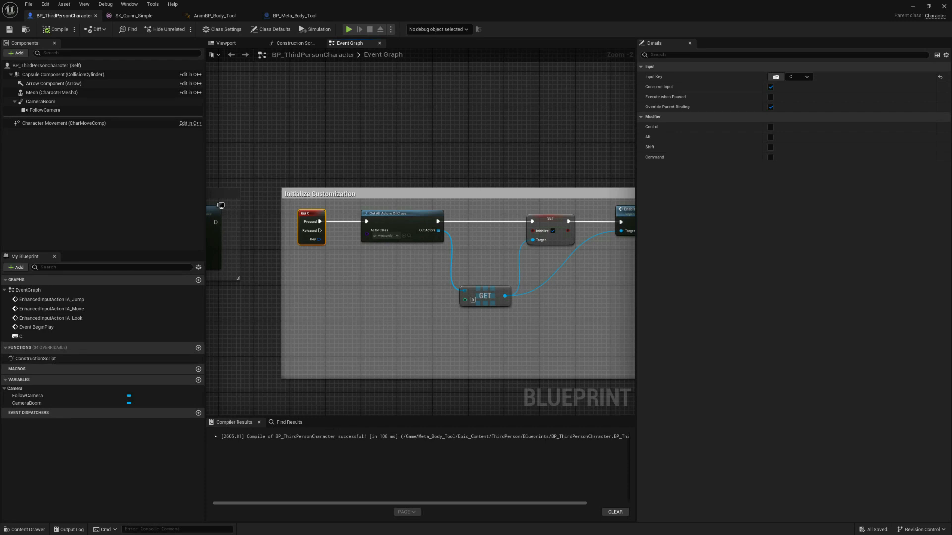
right_click_drag(221, 205, 591, 188)
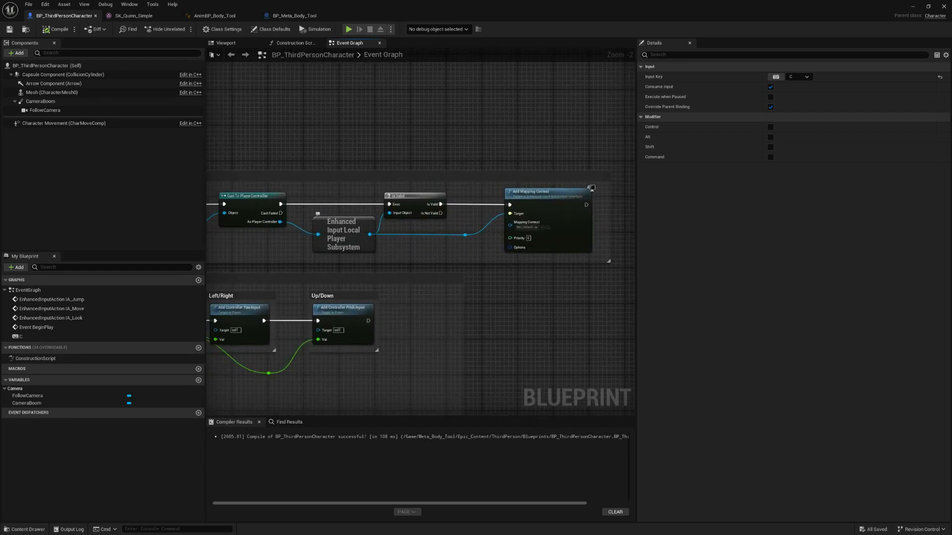
right_click_drag(581, 337, 318, 362)
right_click_drag(403, 351, 244, 341)
right_click_drag(437, 306, 503, 292)
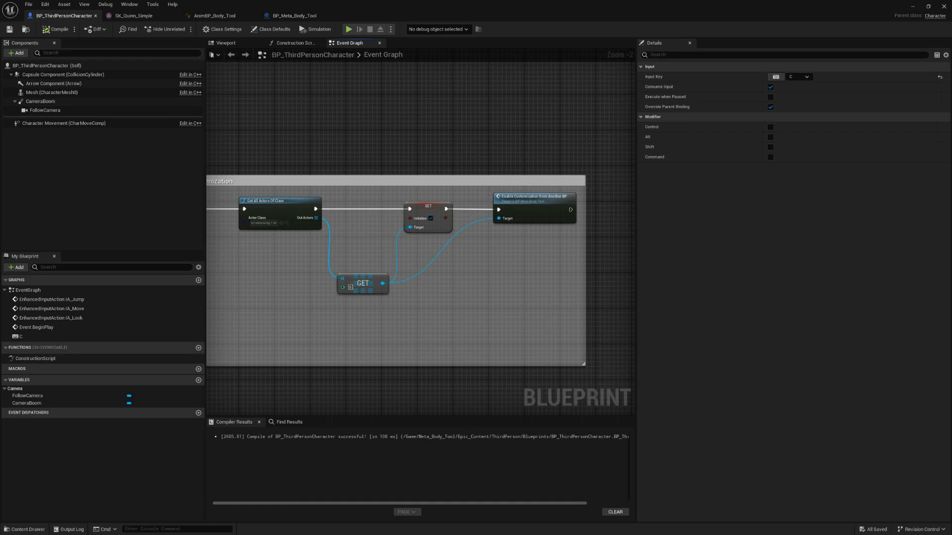
left_click_drag(694, 6, 505, 83)
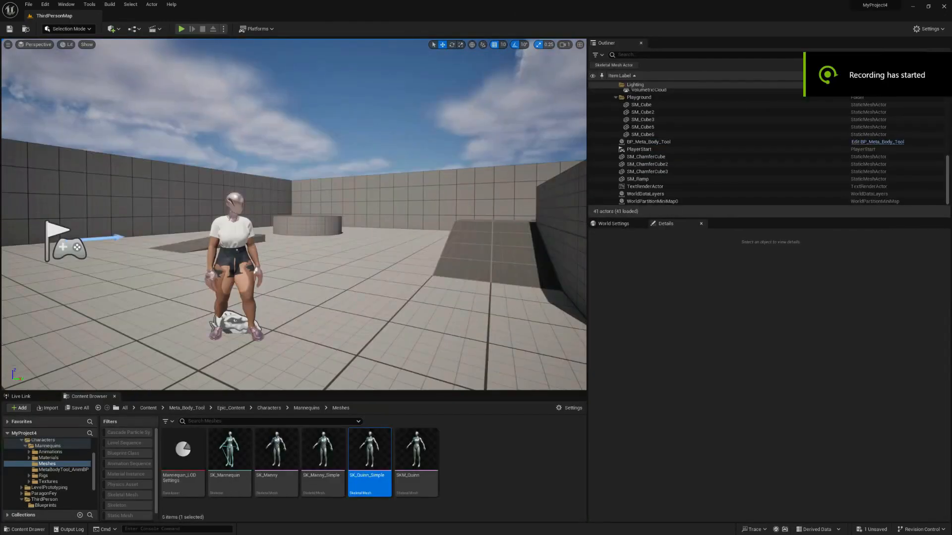
Inspect the BP_Meta_Body_Tool character in ThirdPersonMap from closer and farther viewpoints
key("w")
right_click_drag(297, 218, 348, 242)
key("s")
key("d")
key("d")
key("s")
key("s")
key("w")
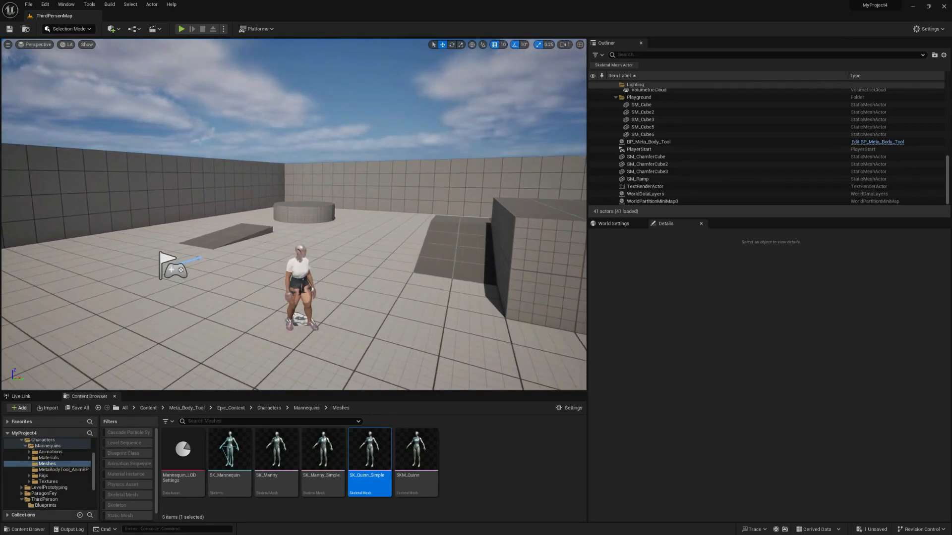
Create a new level from the template with a floor and sky lighting, saving the modified BP_Meta_Body_Tool actor
left_click(28, 4)
left_click(49, 24)
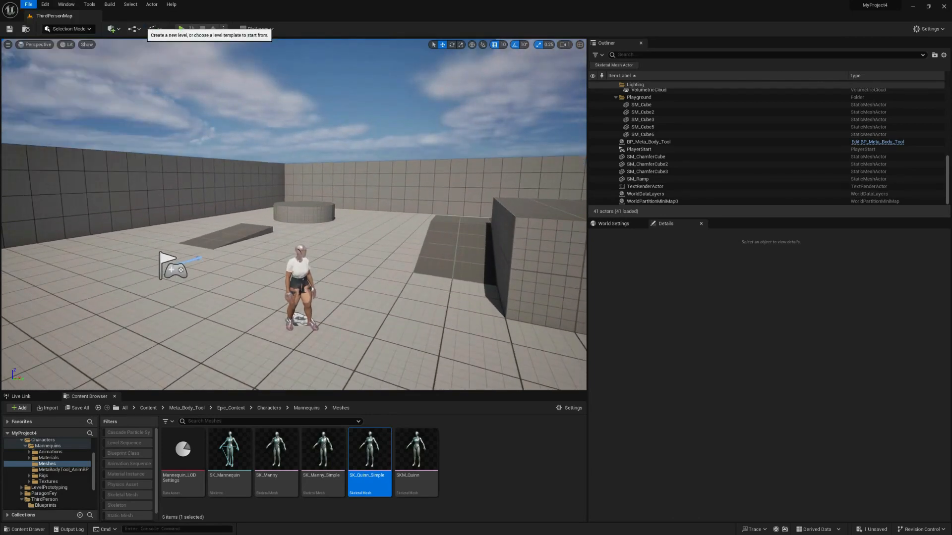
double_click(482, 221)
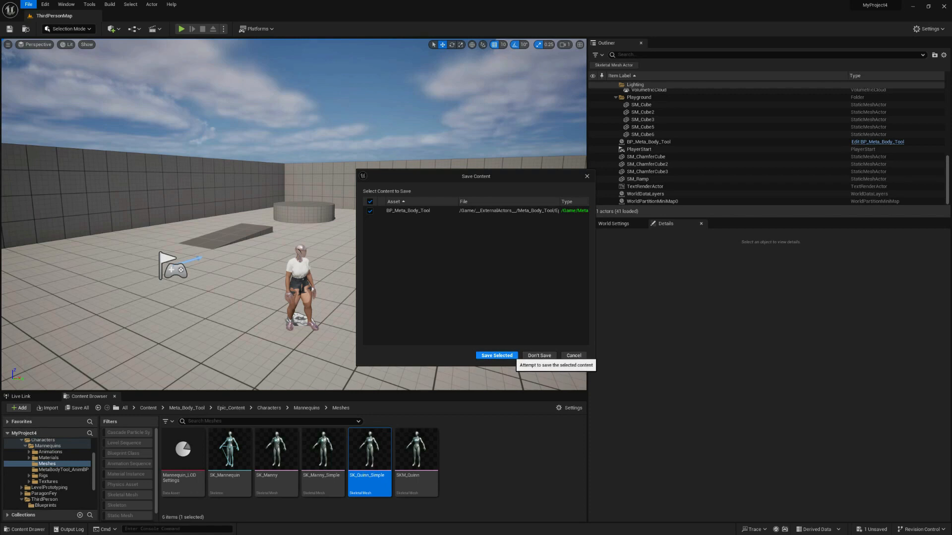
left_click(510, 356)
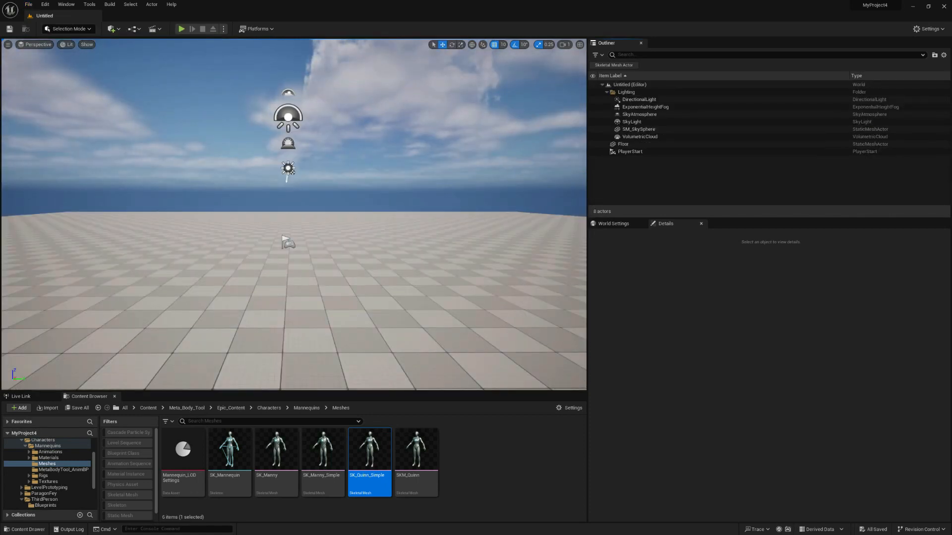
Save the new level in the Content folder under the name Metahuman
key("ctrl+s")
type("m")
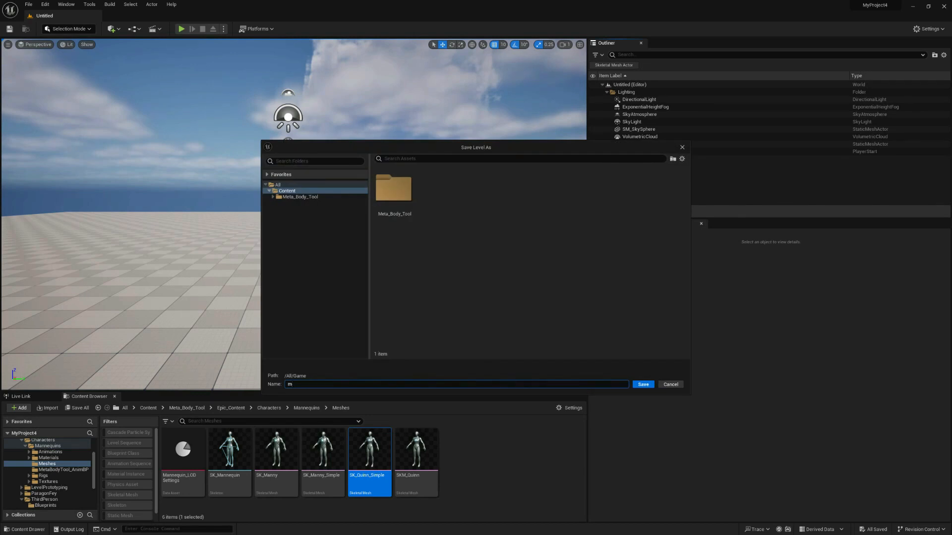
type("ETAHUMAN")
key("BackSpace")
key("BackSpace")
key("BackSpace")
key("BackSpace")
key("BackSpace")
key("BackSpace")
key("BackSpace")
key("BackSpace")
type("MetaHuman")
key("Return")
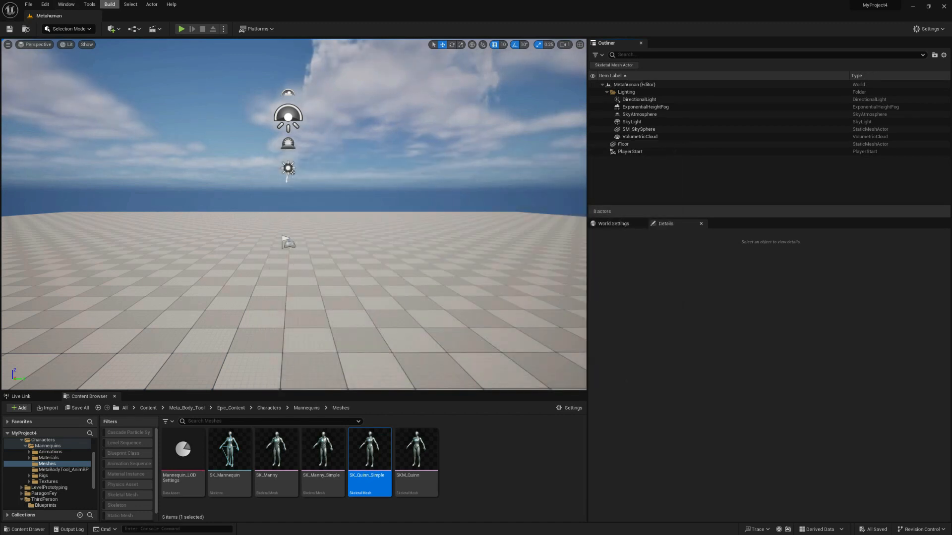
Open Quixel Bridge and export the Amelialong character from My MetaHumans to the project in low quality
left_click(65, 4)
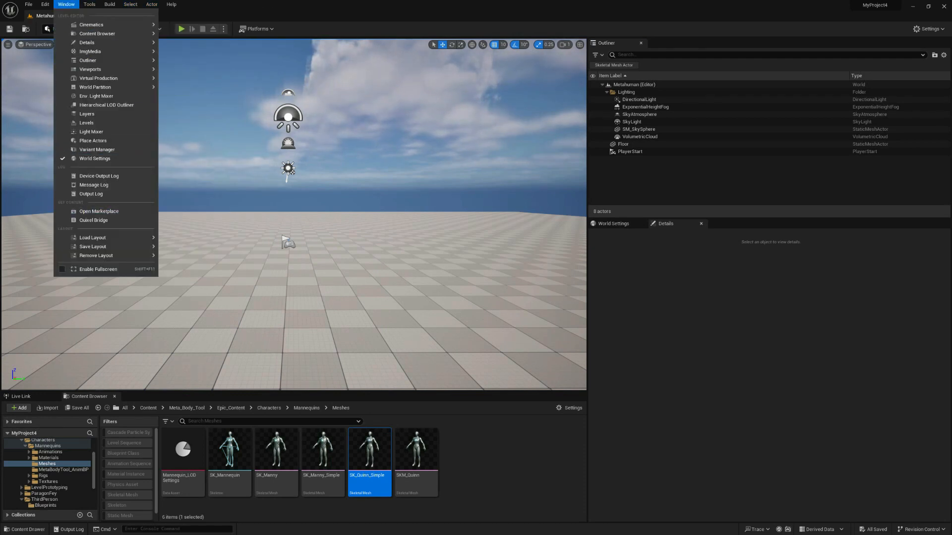
left_click(93, 220)
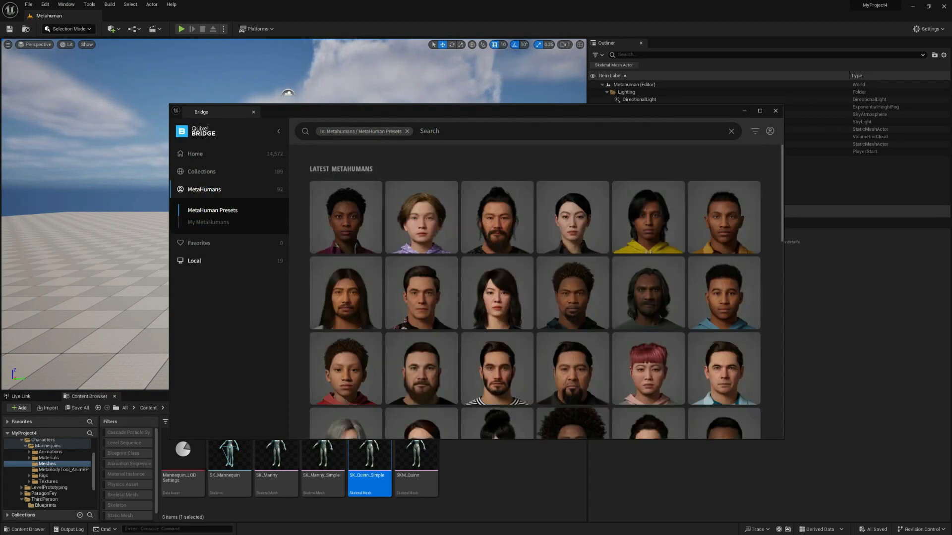
left_click(208, 222)
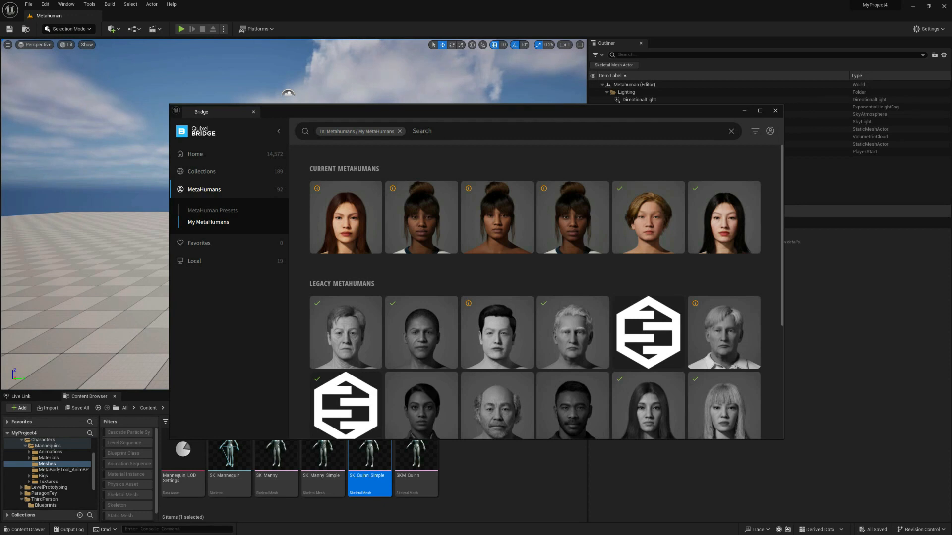
left_click(648, 217)
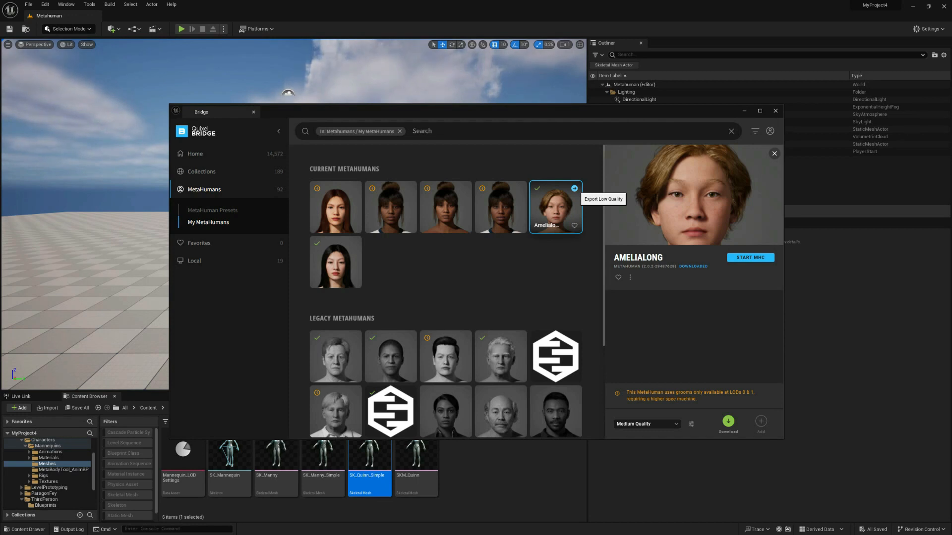
left_click(574, 189)
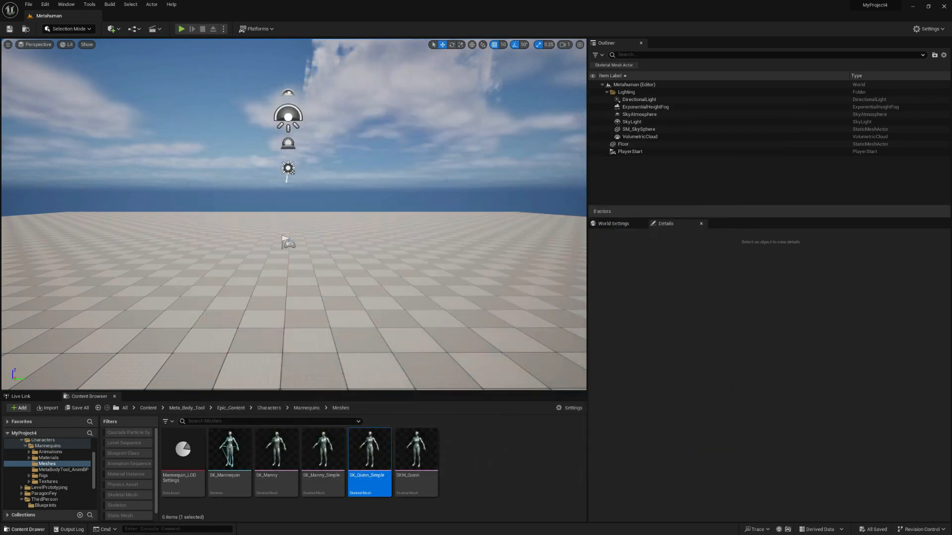
Open the pinned WindowsEditor folder in File Explorer
left_click(9, 527)
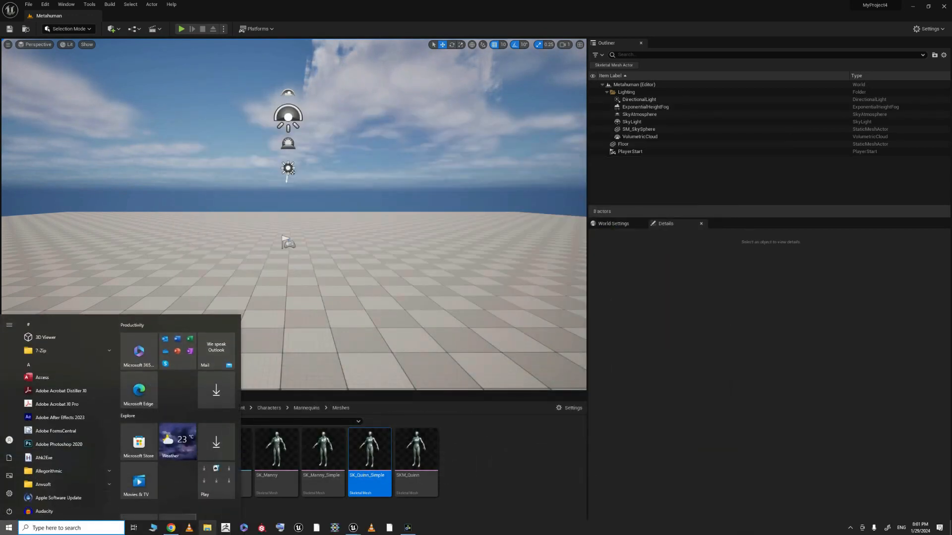
right_click(207, 528)
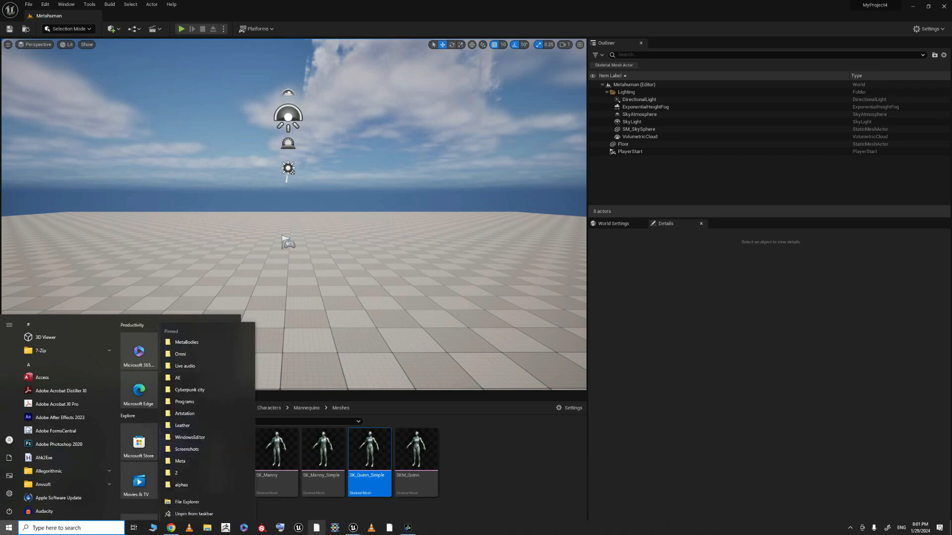
left_click(190, 436)
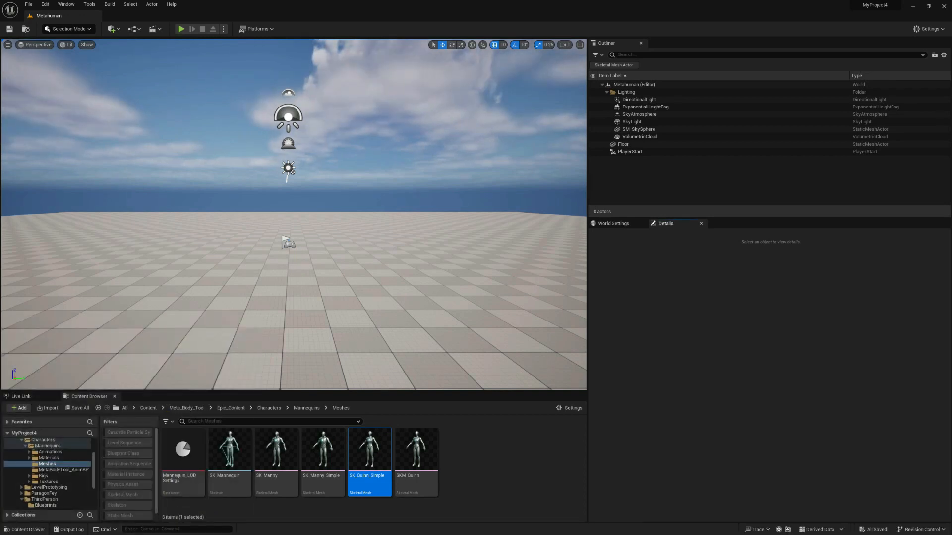
Open the BP_Amelialong blueprint from the MetaHumans/Amelialong folder
scroll(47, 493, "down", 3)
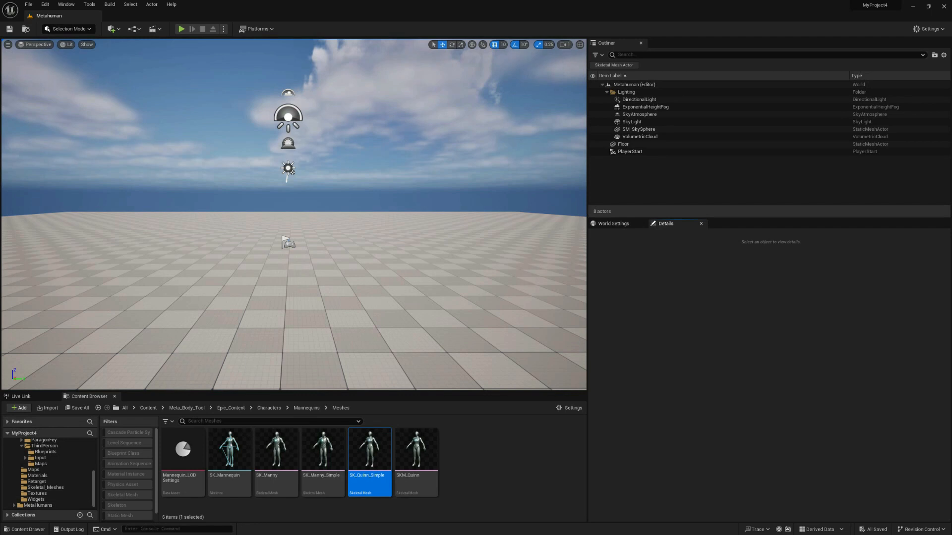
left_click(37, 505)
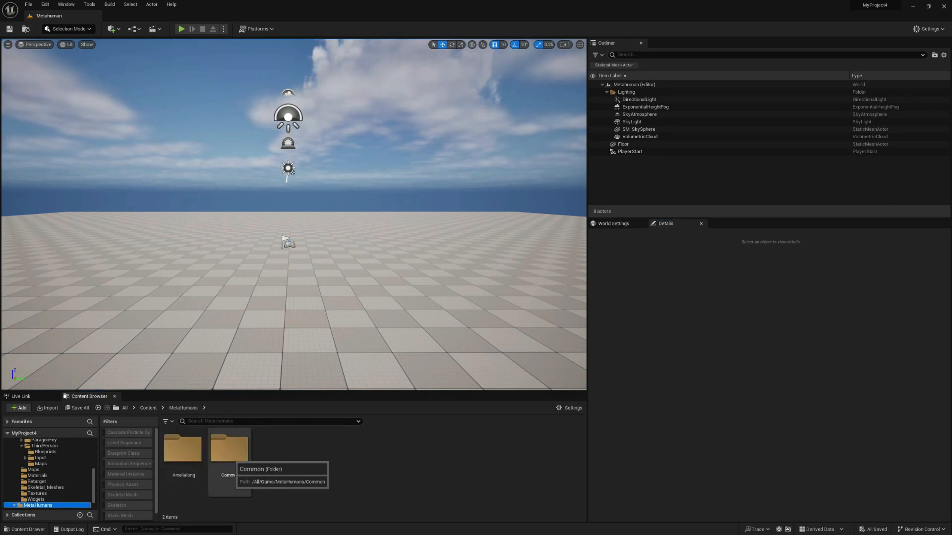
double_click(182, 448)
left_click(463, 452)
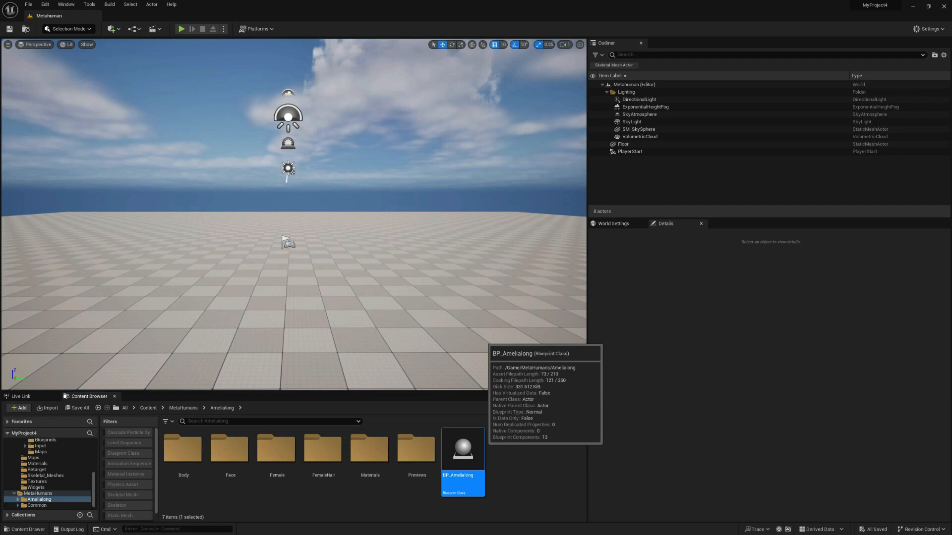
double_click(462, 448)
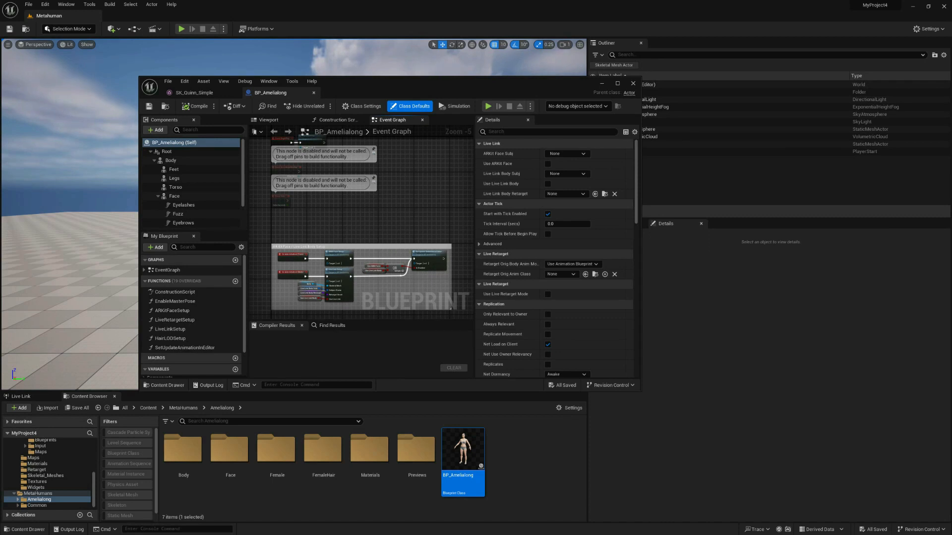
Show the MetaHuman in the BP_Amelialong viewport, minimize the blueprint editor and bring it back up
left_click_drag(368, 83, 372, 119)
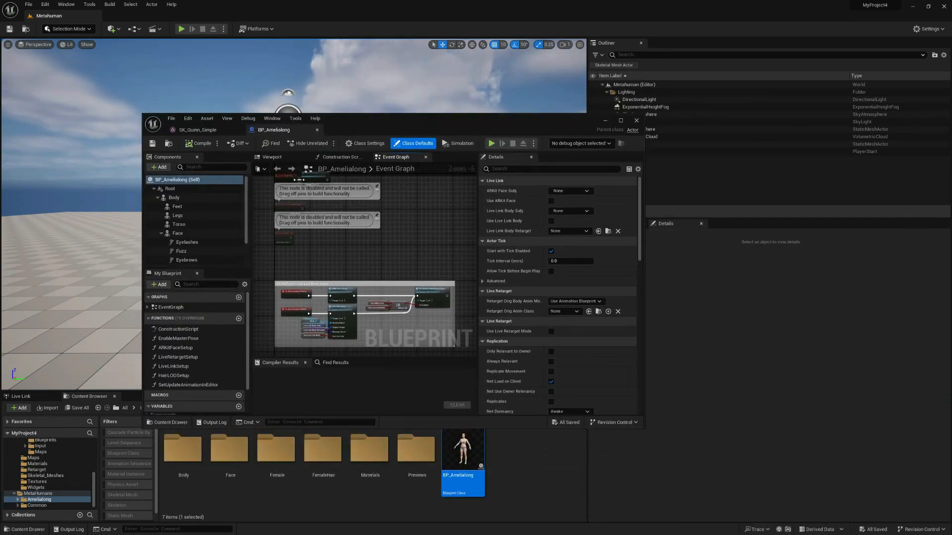
left_click(272, 157)
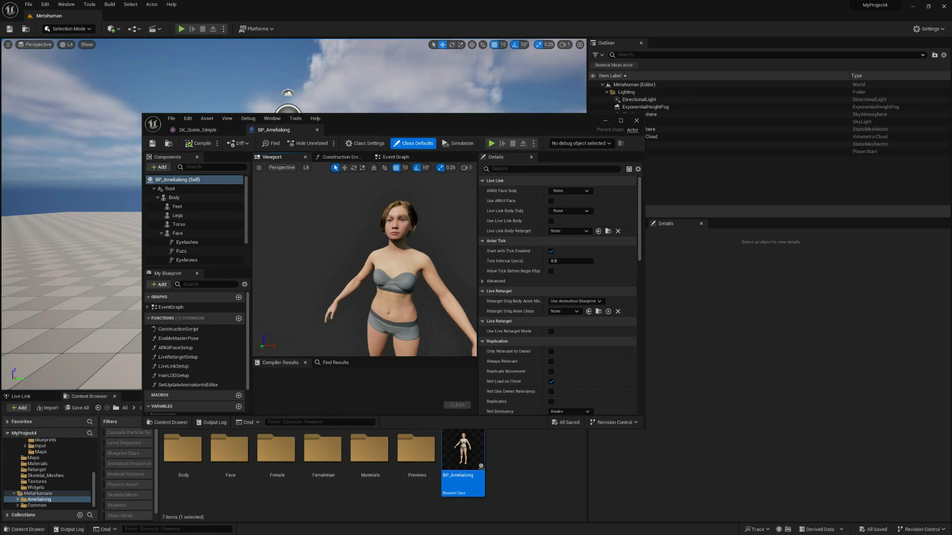
left_click(605, 120)
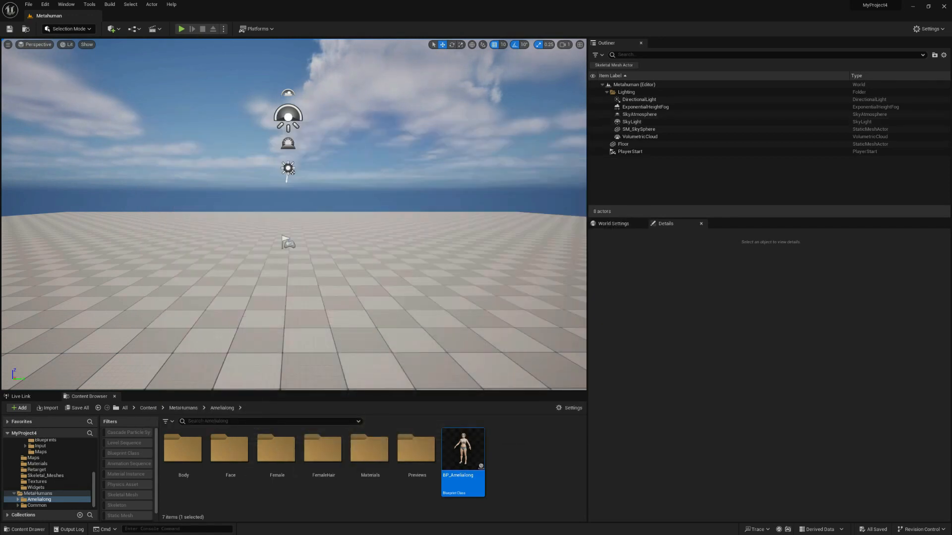
double_click(463, 461)
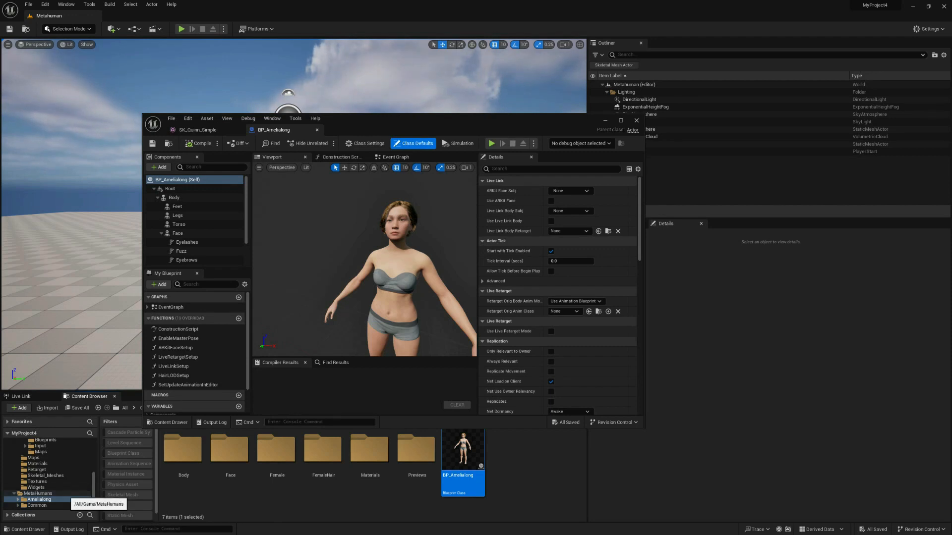
Start Duplicate and Retarget Animation Assets for AnimBP_Body_Tool in the Meta_Body_Tool/Animations folder
scroll(50, 495, "up", 3)
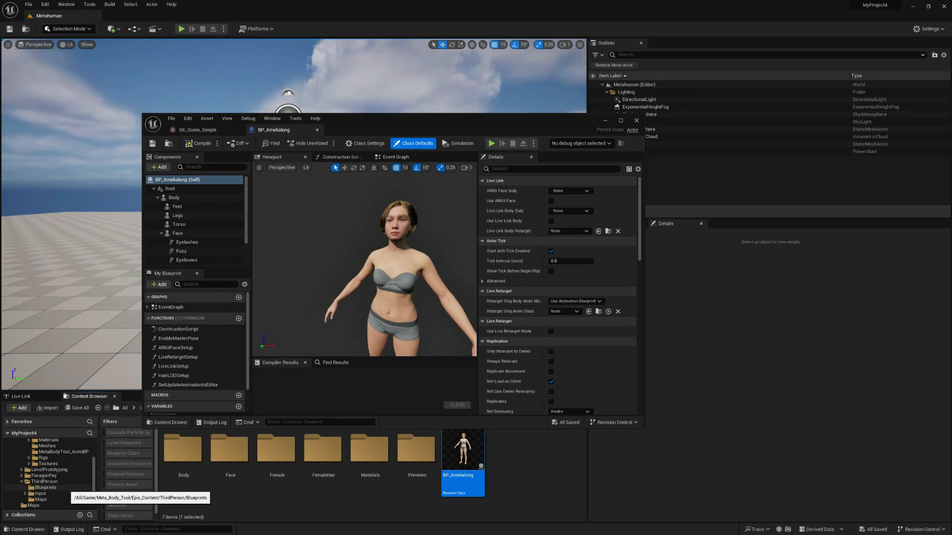
scroll(49, 491, "up", 2)
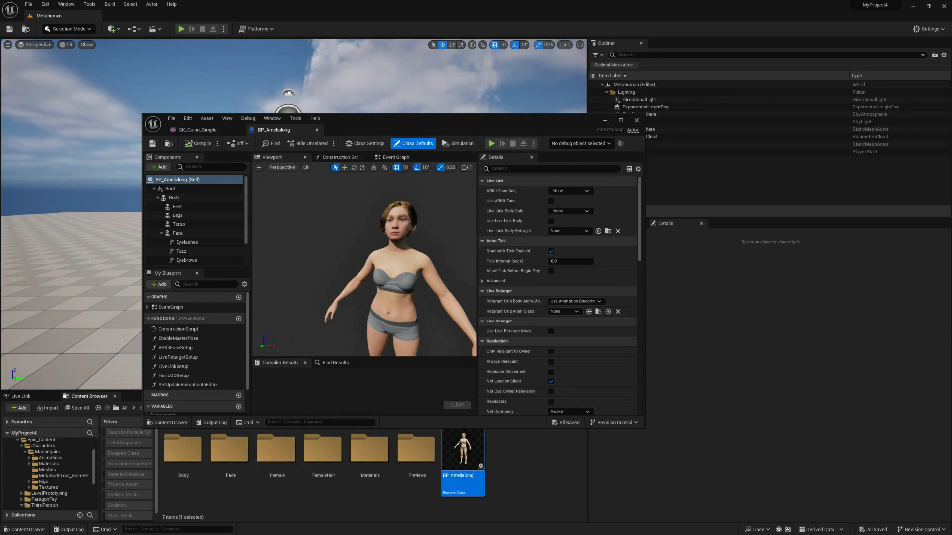
scroll(74, 471, "up", 3)
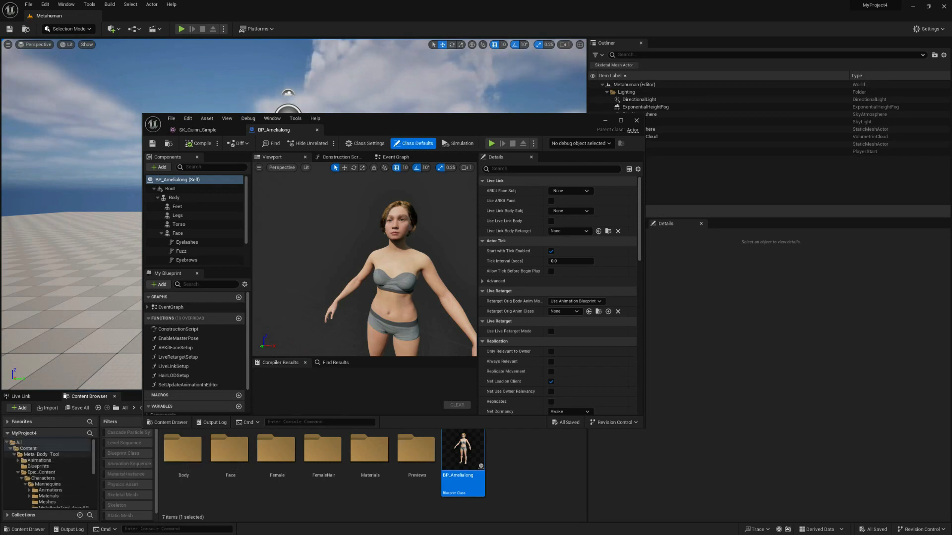
left_click(42, 454)
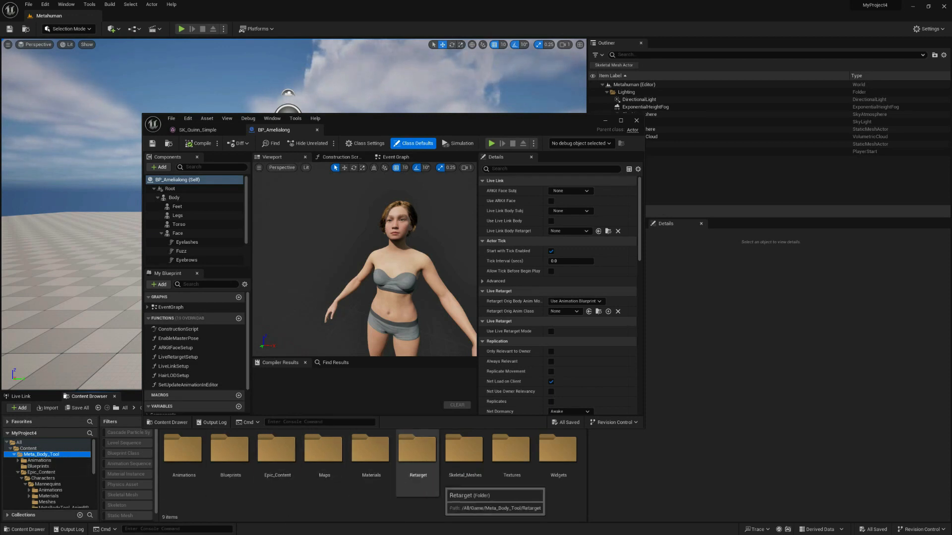
double_click(229, 449)
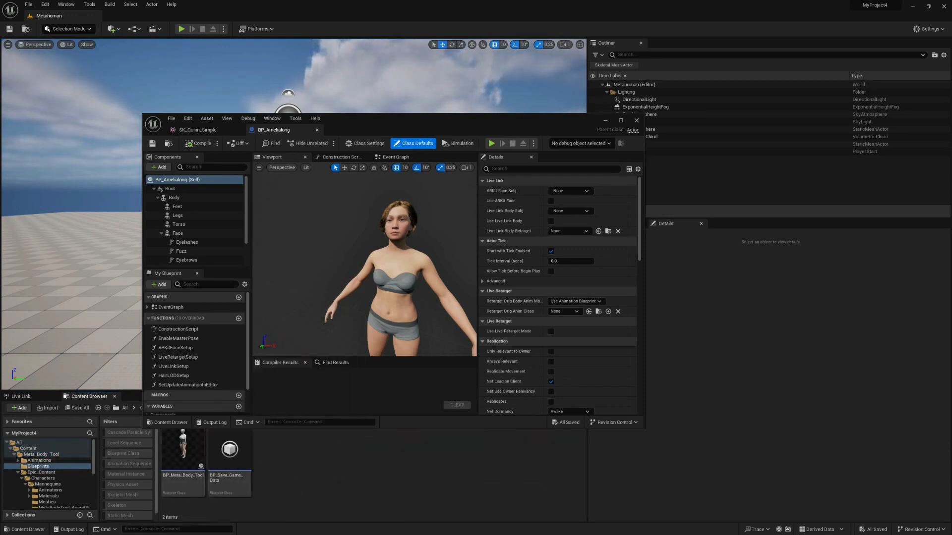
left_click(39, 461)
left_click(295, 466)
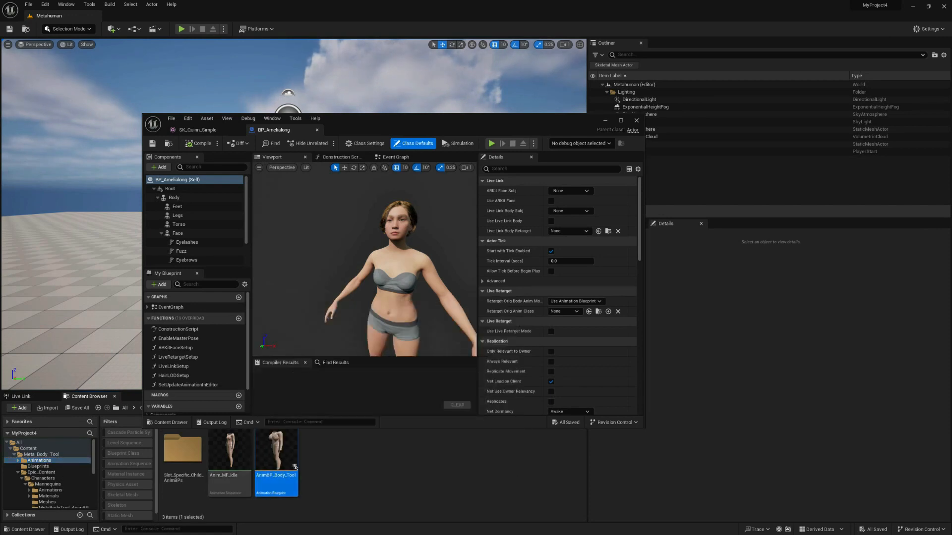
right_click(294, 466)
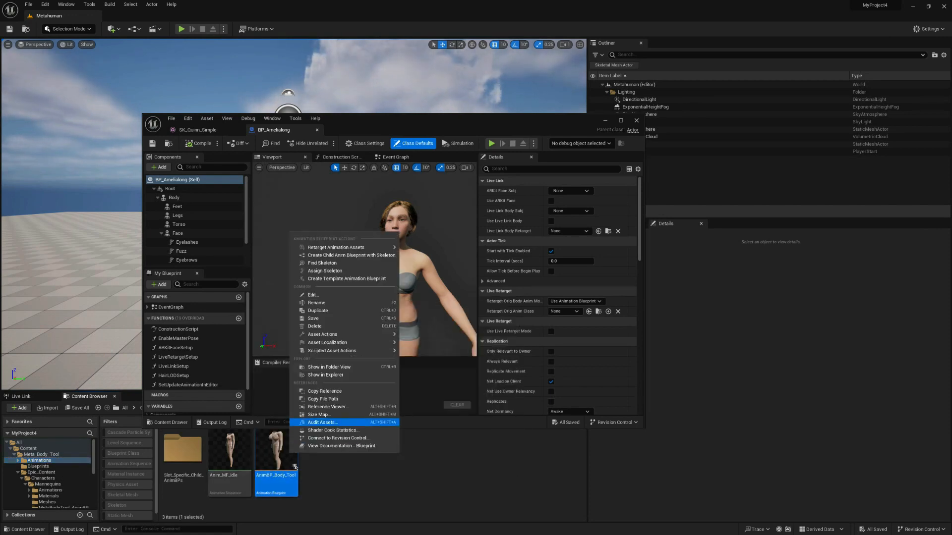
mouse_move(342, 248)
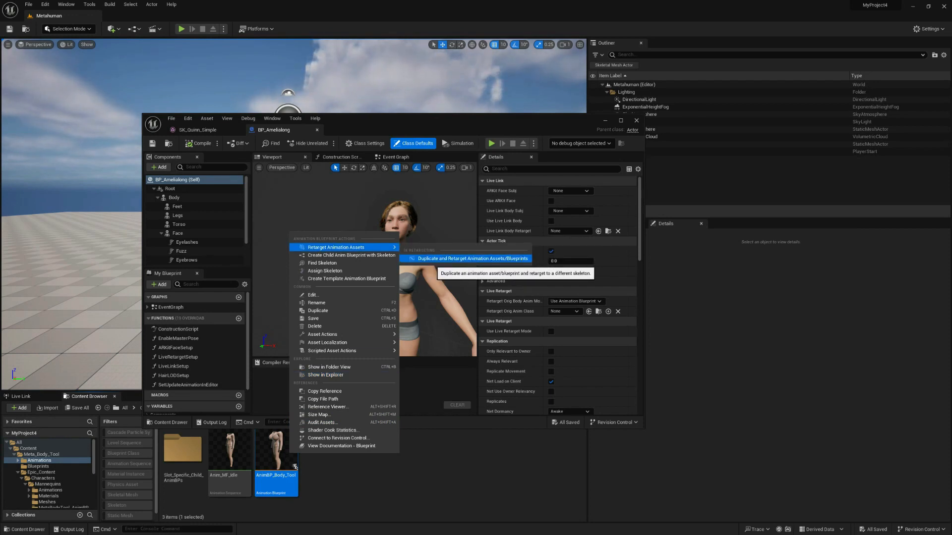
left_click(436, 258)
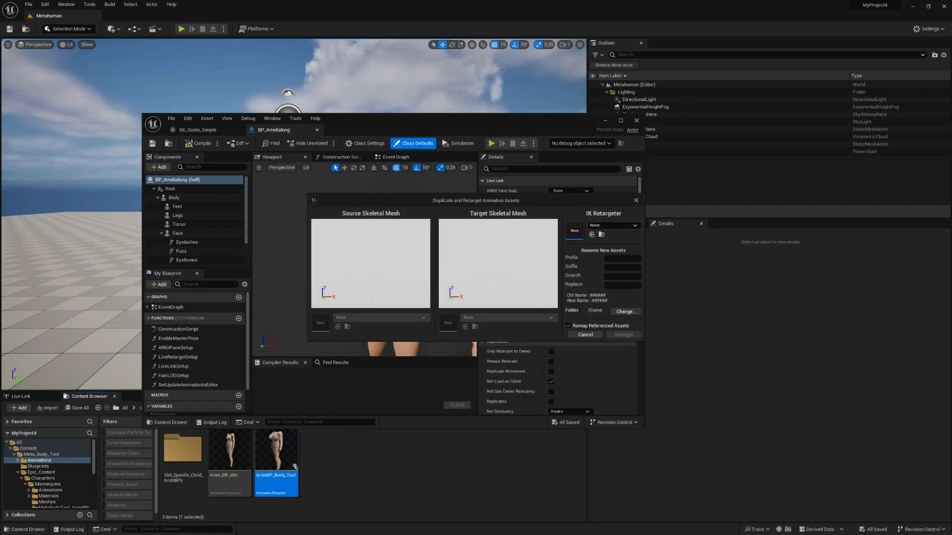
Set the IK Retargeter to RTG_Mannequin and the source skeletal mesh to SK_Dummy
left_click(614, 225)
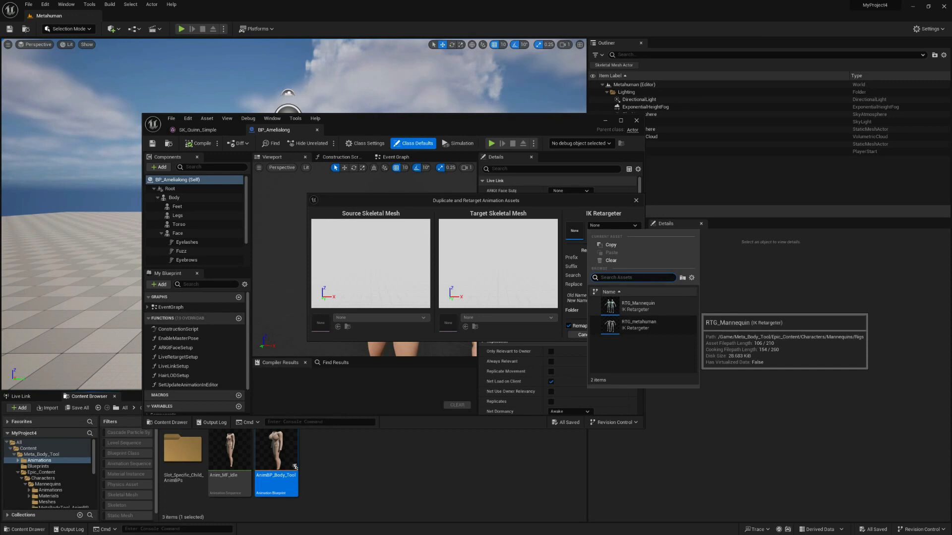
left_click(637, 306)
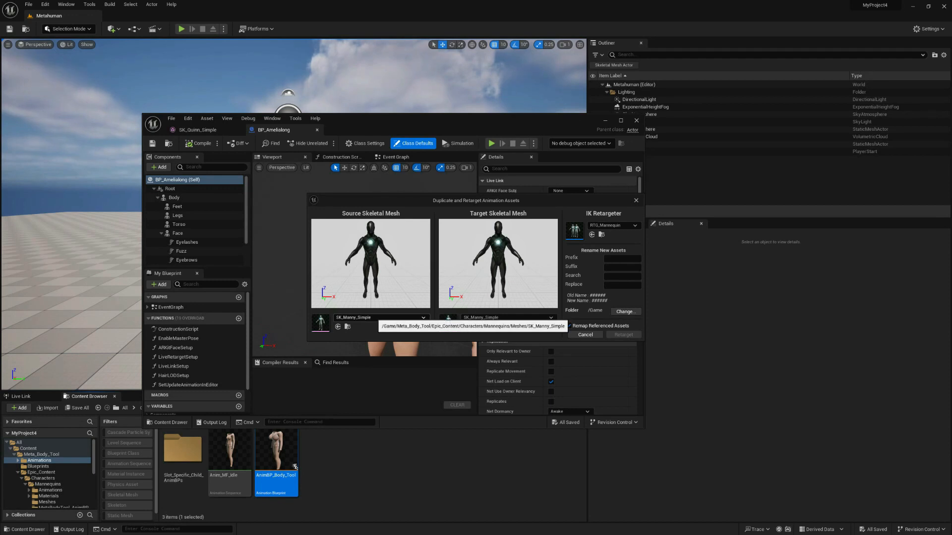
left_click(376, 317)
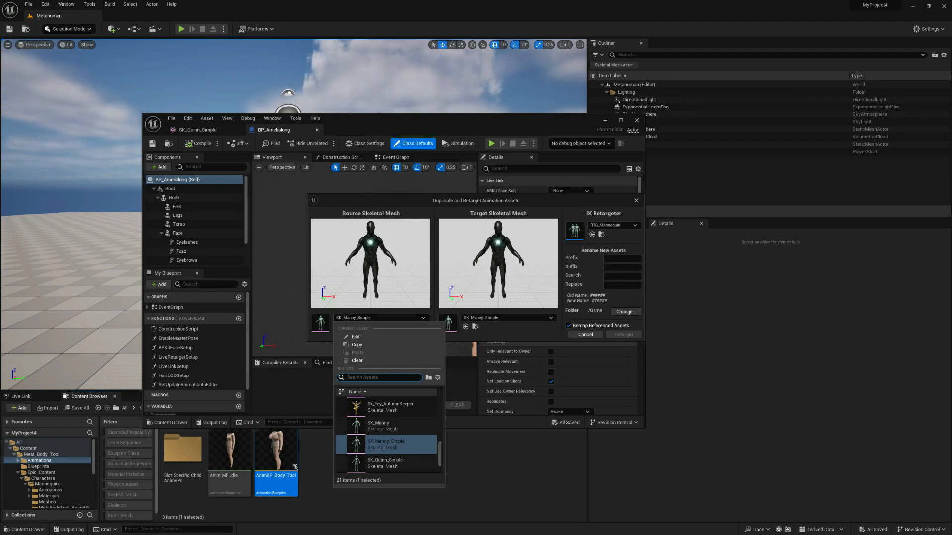
scroll(387, 437, "down", 1)
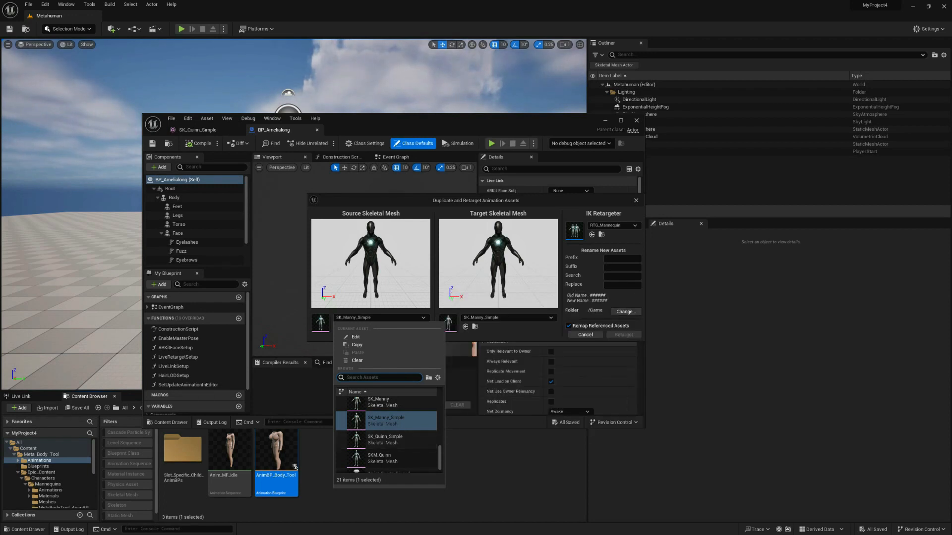
scroll(388, 434, "up", 3)
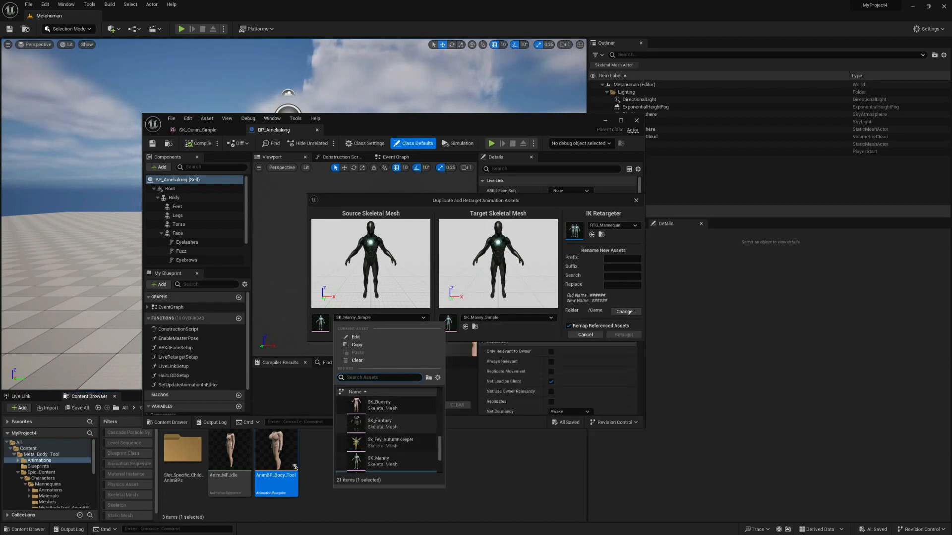
left_click(379, 405)
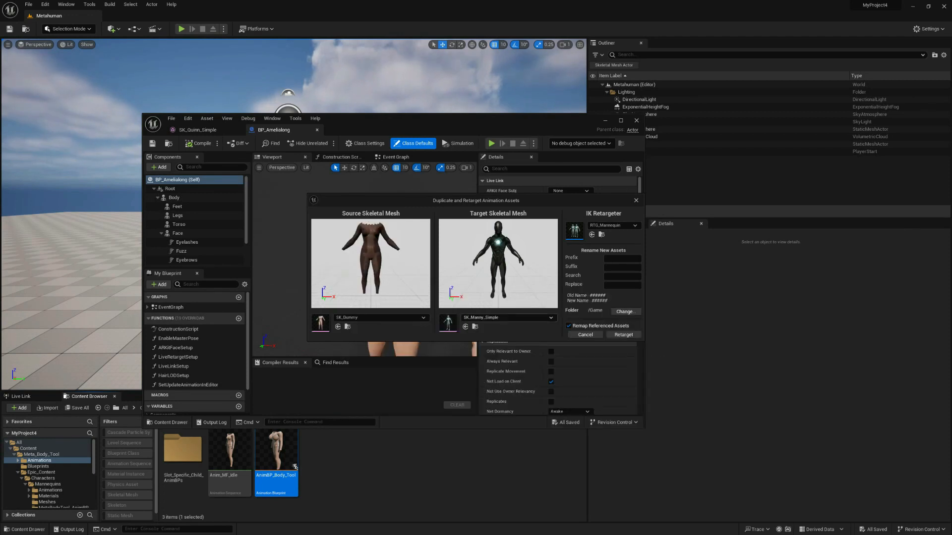
Search the target skeletal meshes for "f_tal_" and choose f_tal_nrw_body as the target
left_click(506, 318)
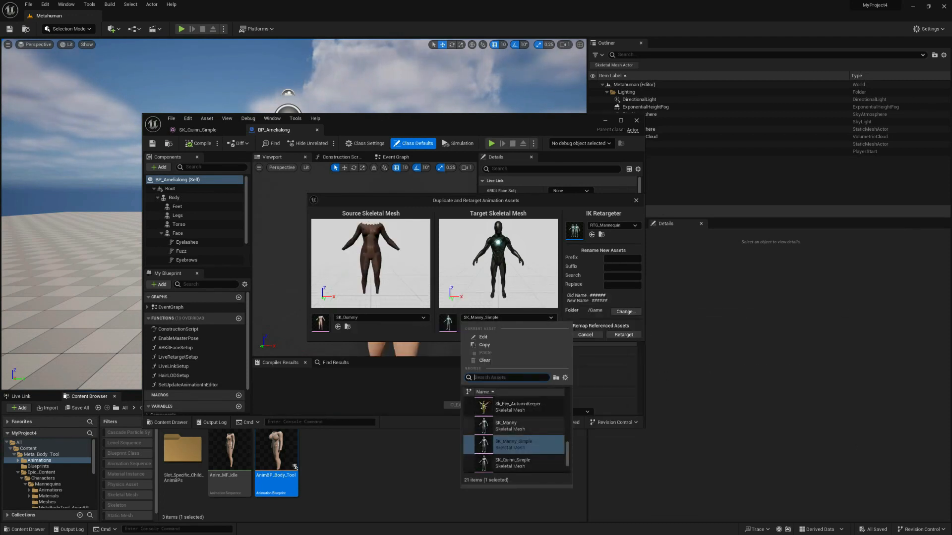
scroll(515, 441, "down", 2)
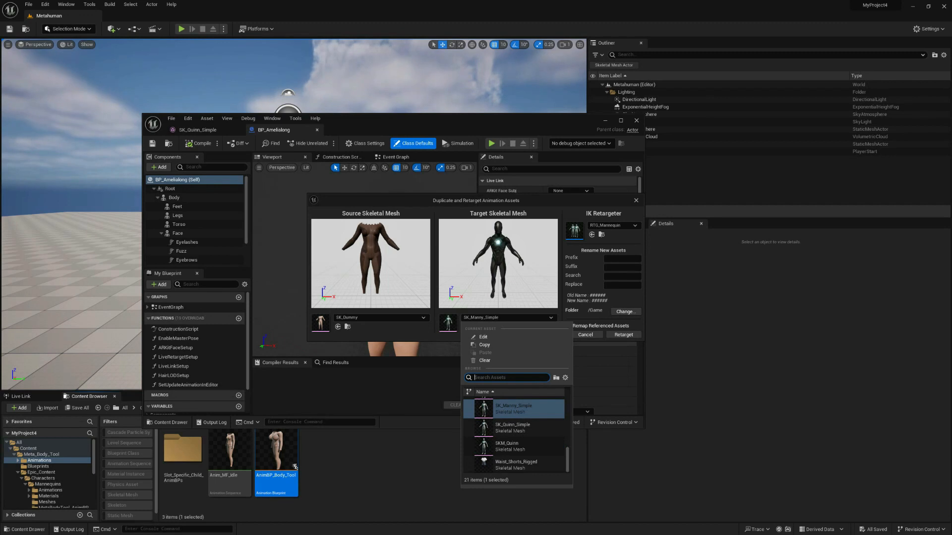
scroll(515, 437, "up", 3)
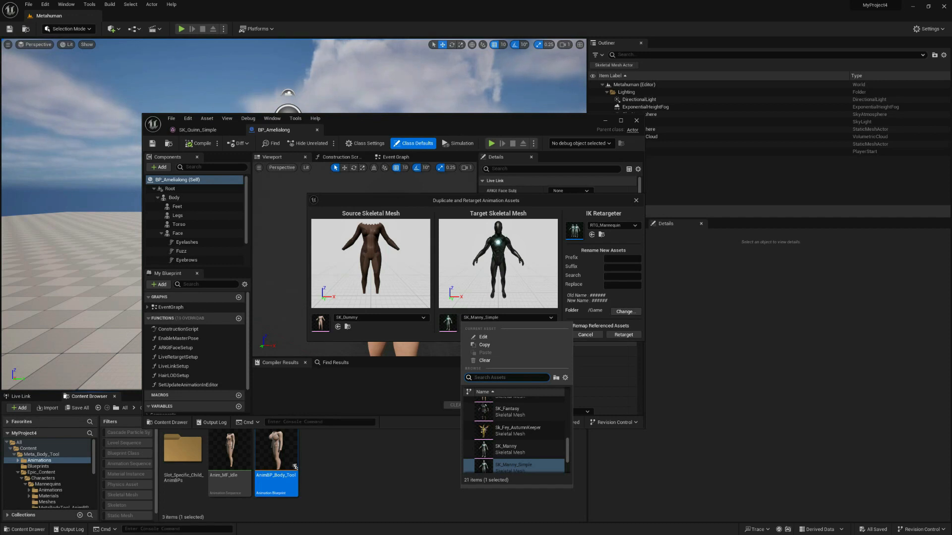
type("f")
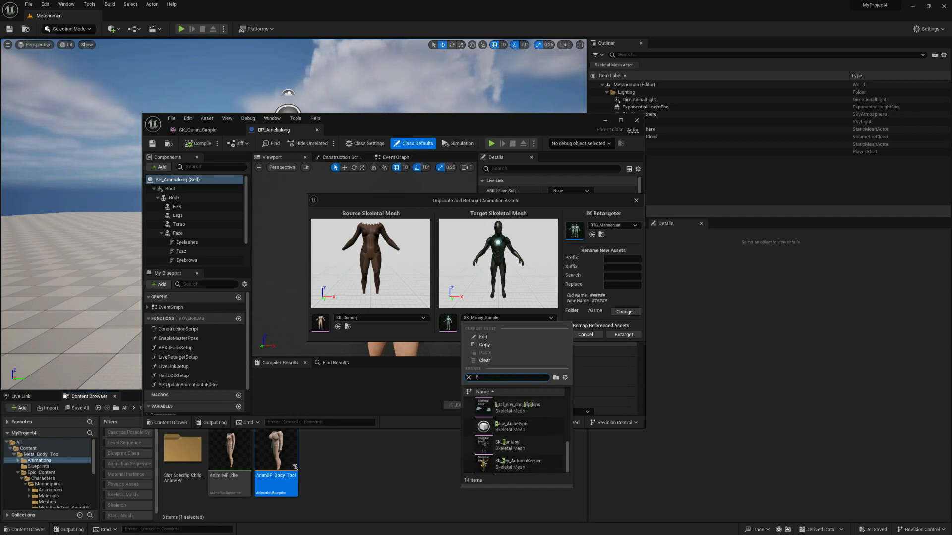
type("_tal_")
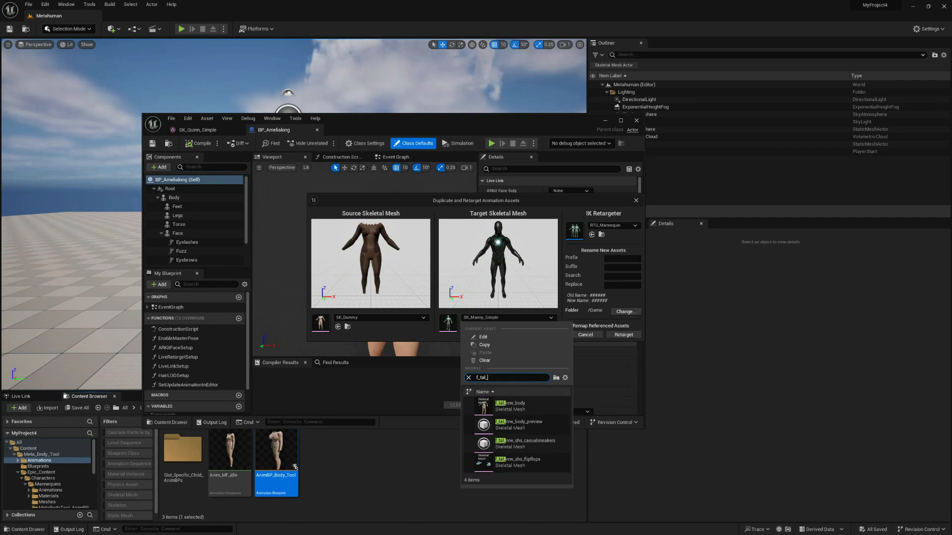
left_click(510, 406)
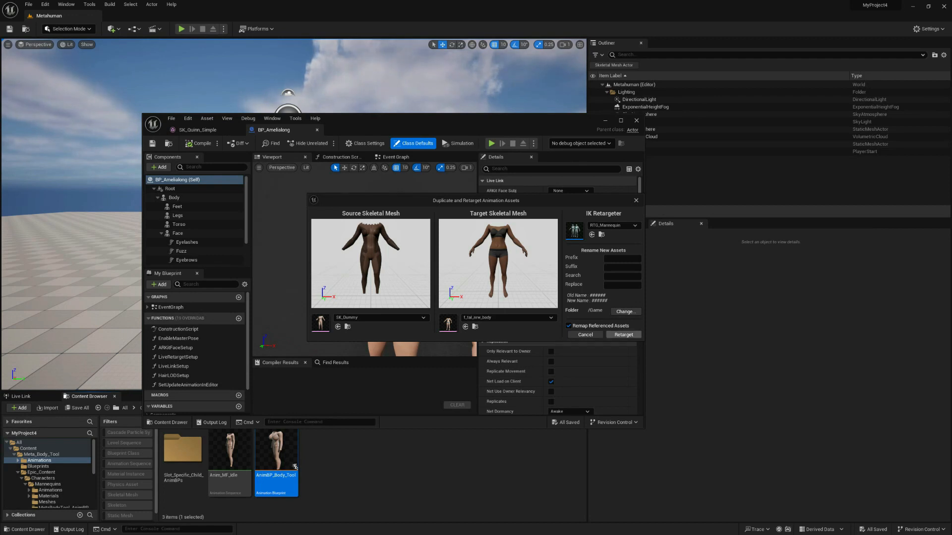
Create an Animations folder directly under Content and set it as the export path for the retargeted assets
left_click(626, 311)
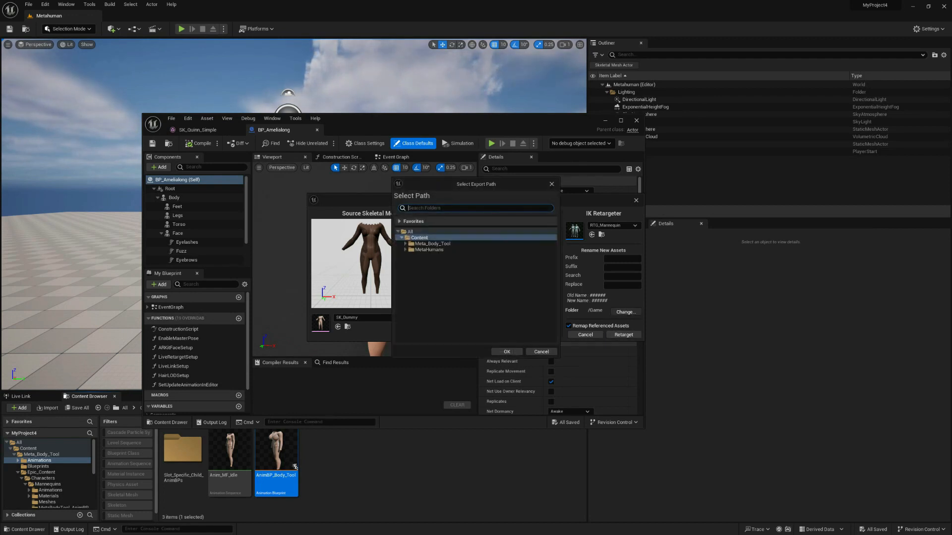
left_click(423, 250)
double_click(421, 250)
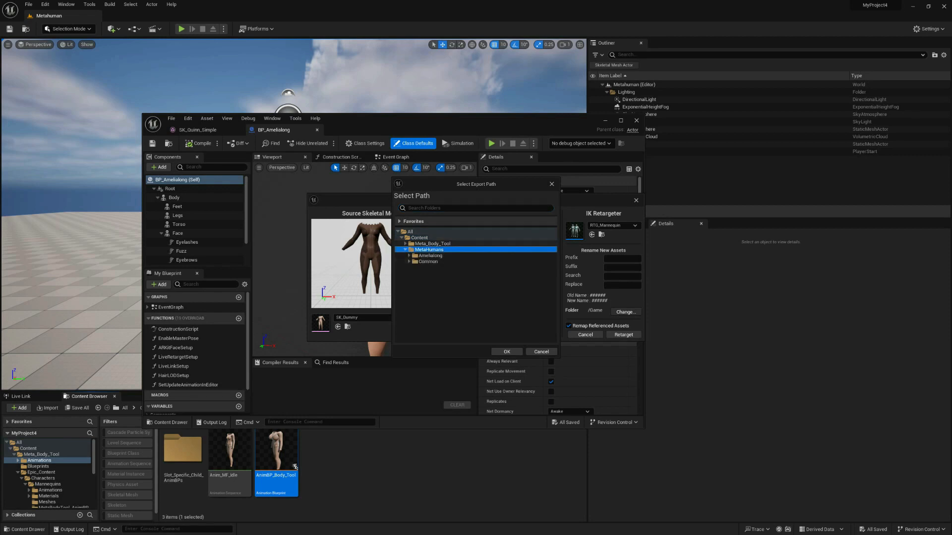
double_click(423, 250)
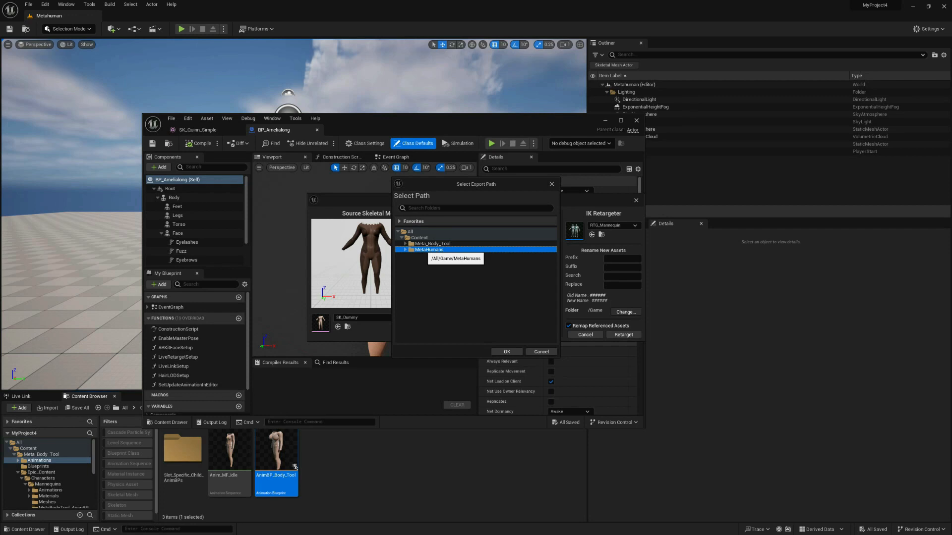
right_click(419, 238)
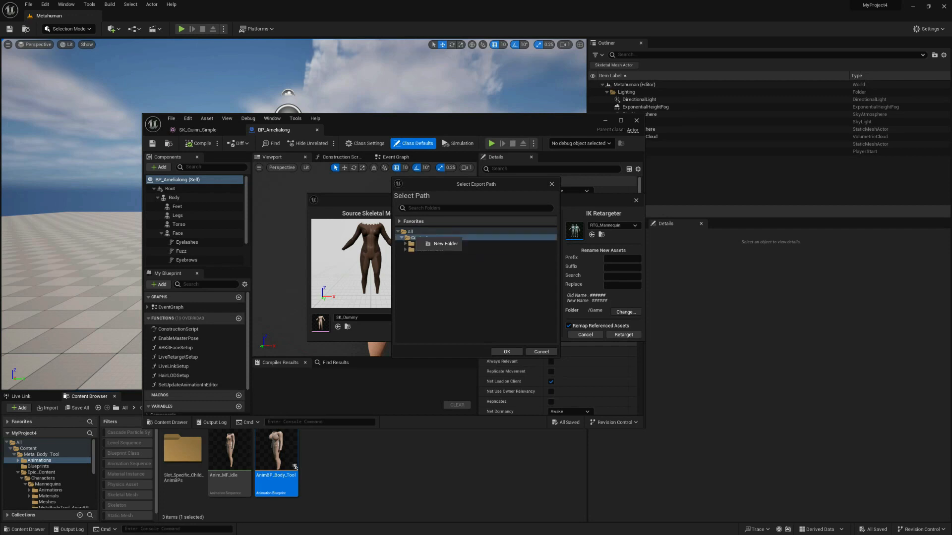
left_click(446, 243)
type("Animations")
key("Return")
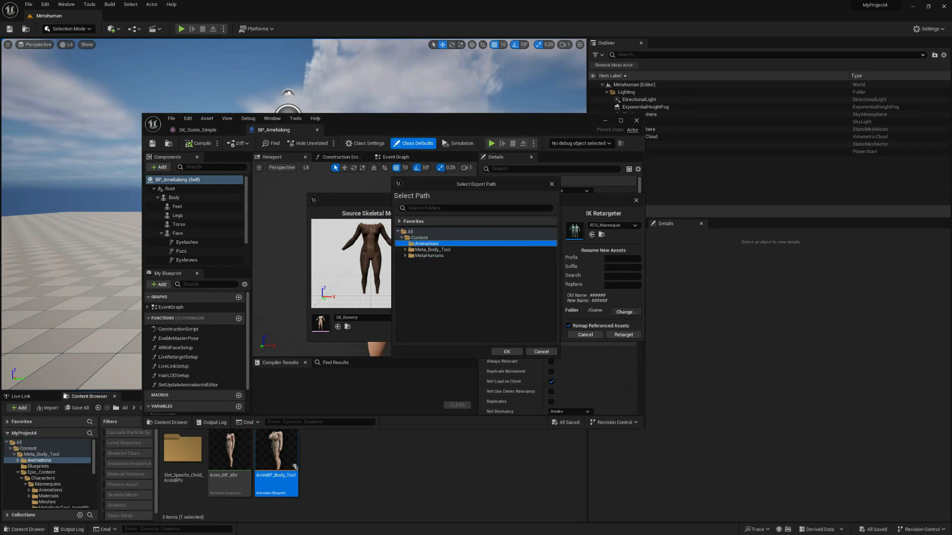
left_click(506, 351)
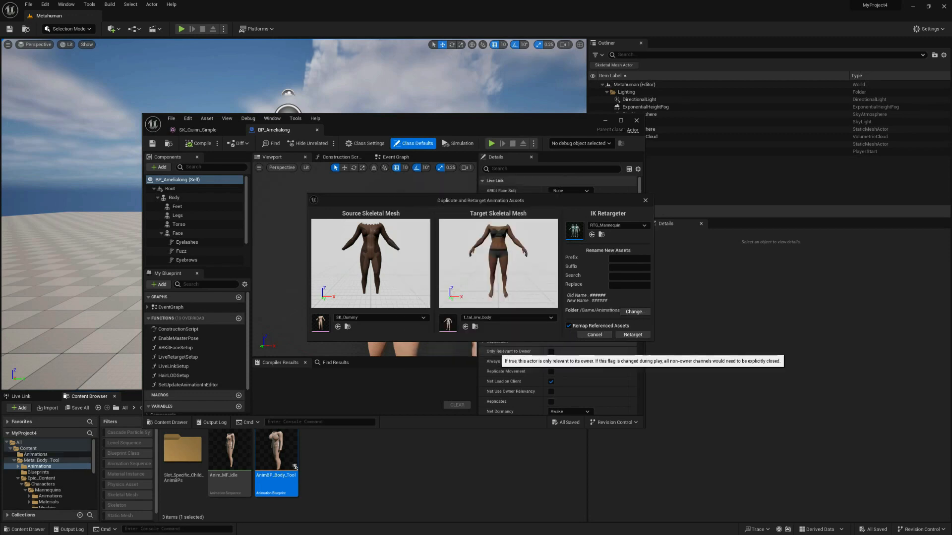
Run the retarget, save all new assets, and select the retargeted AnimBP_Body_Tool
left_click(633, 334)
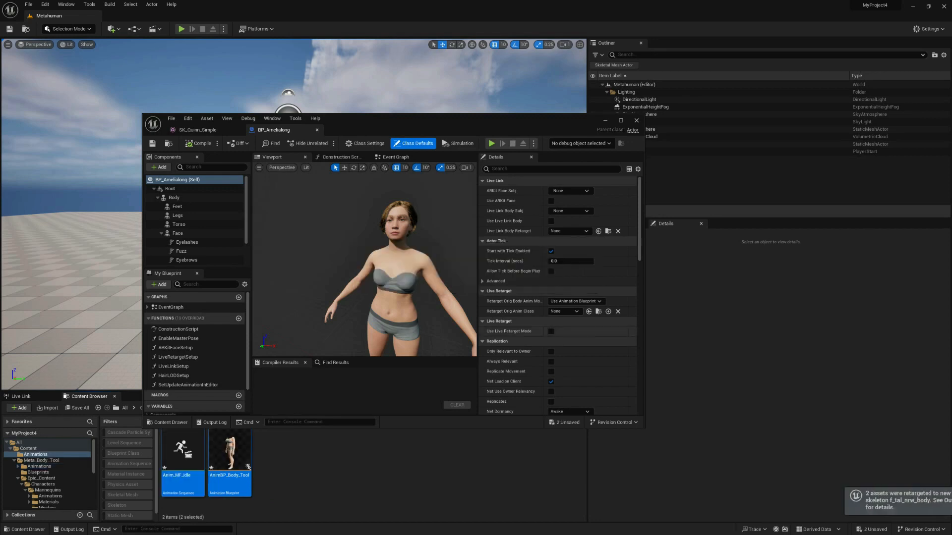
key("ctrl+shift+s")
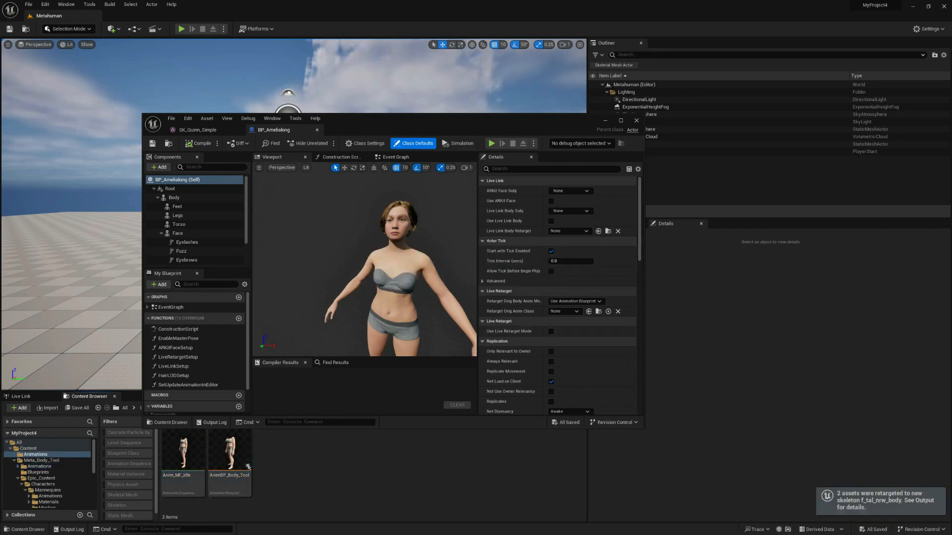
left_click(247, 466)
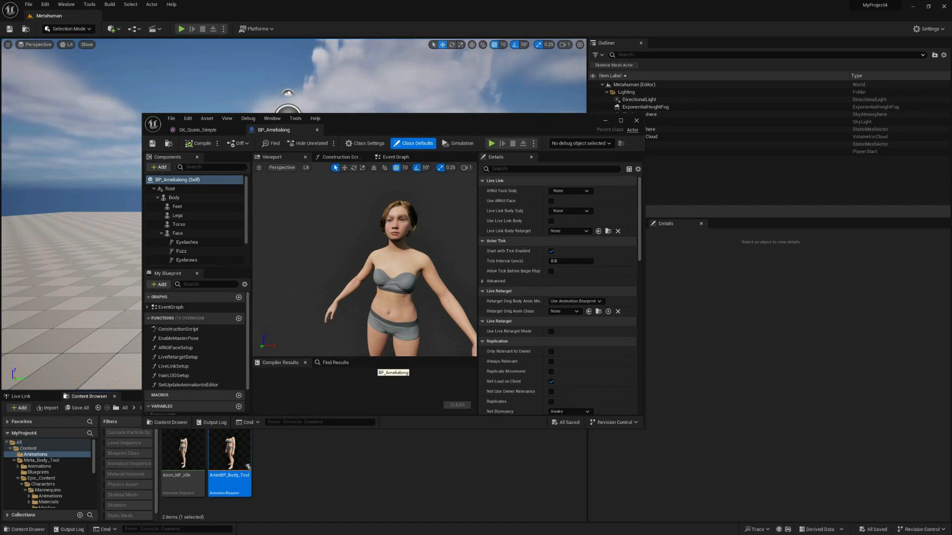
Open the f_tal_nrw_body mesh used by the Body component of BP_Amelialong and filter its asset details by "post"
left_click(392, 307)
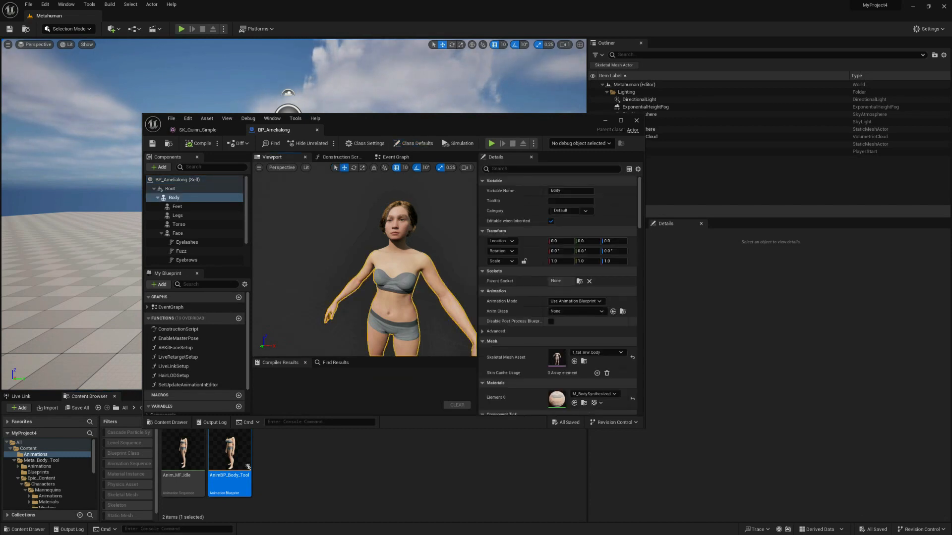
scroll(555, 322, "down", 3)
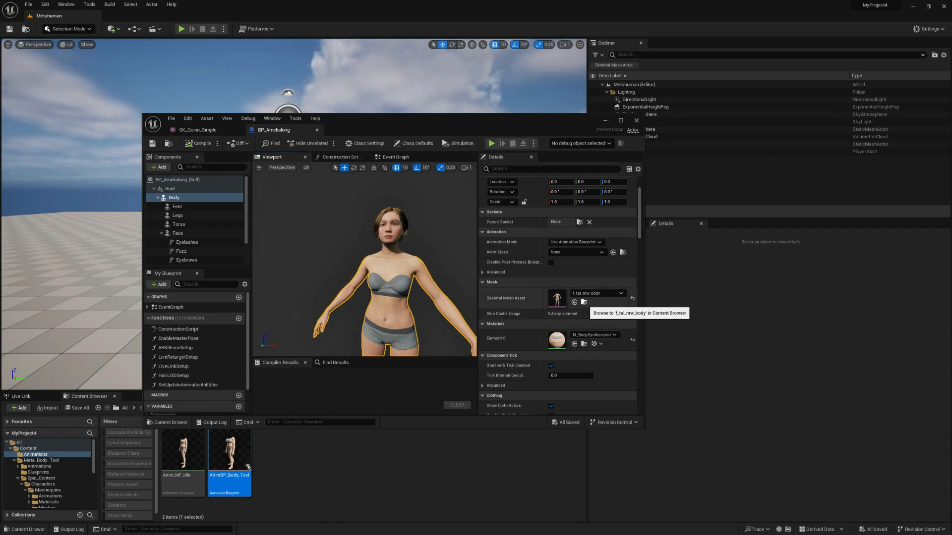
left_click(584, 303)
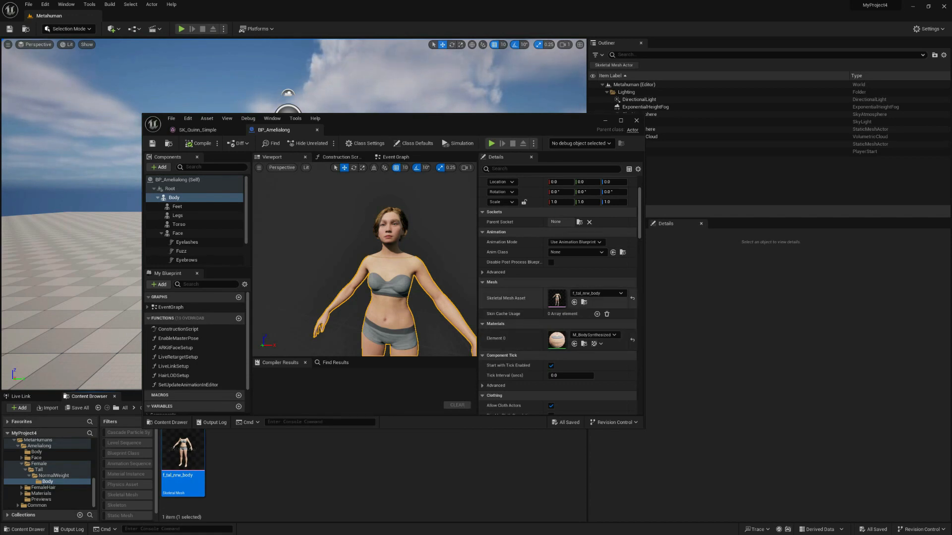
double_click(183, 461)
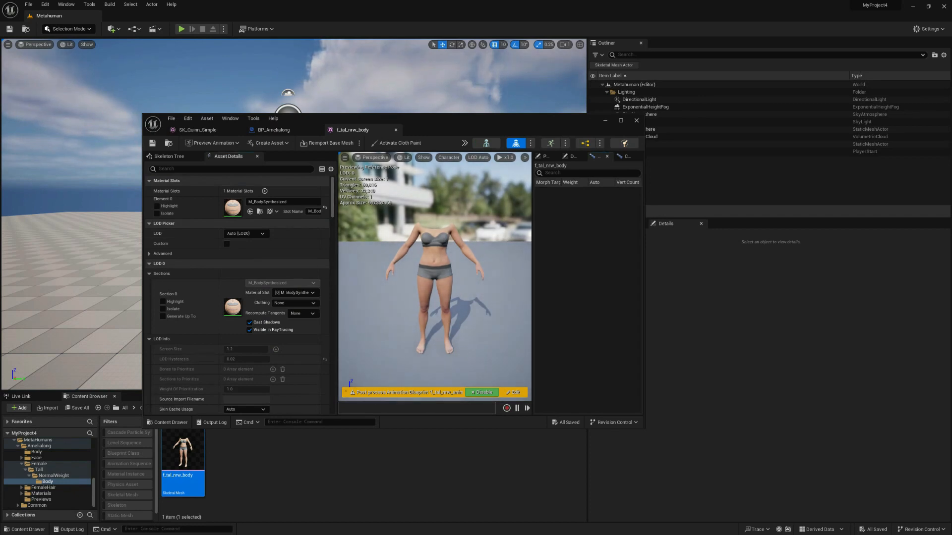
type("P")
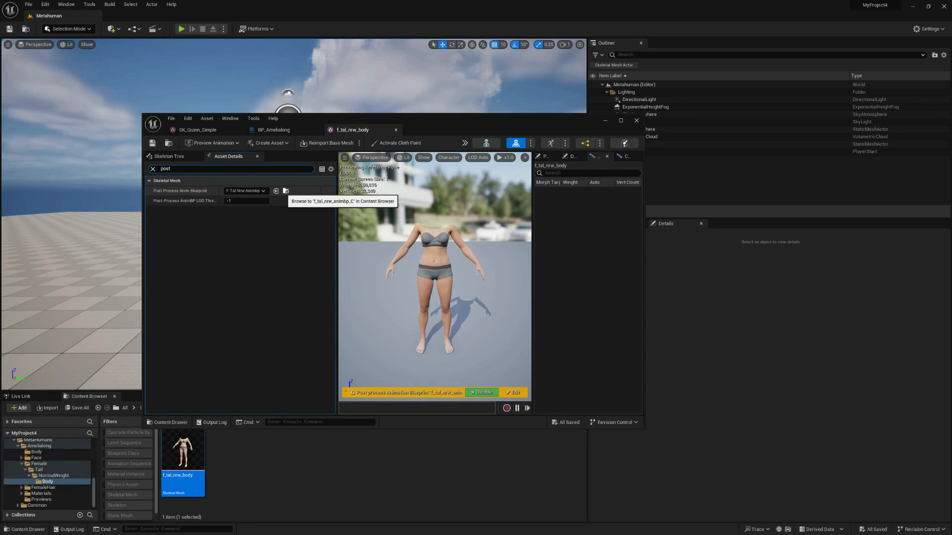
Open the f_tal_nrw_animbp post-process animation blueprint assigned to the body mesh and show its AnimGraph
left_click(286, 191)
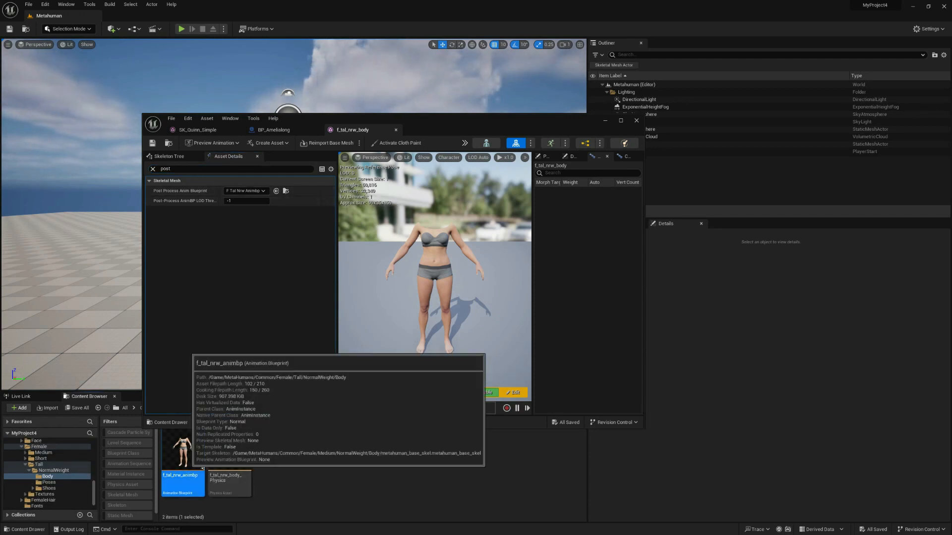
double_click(202, 467)
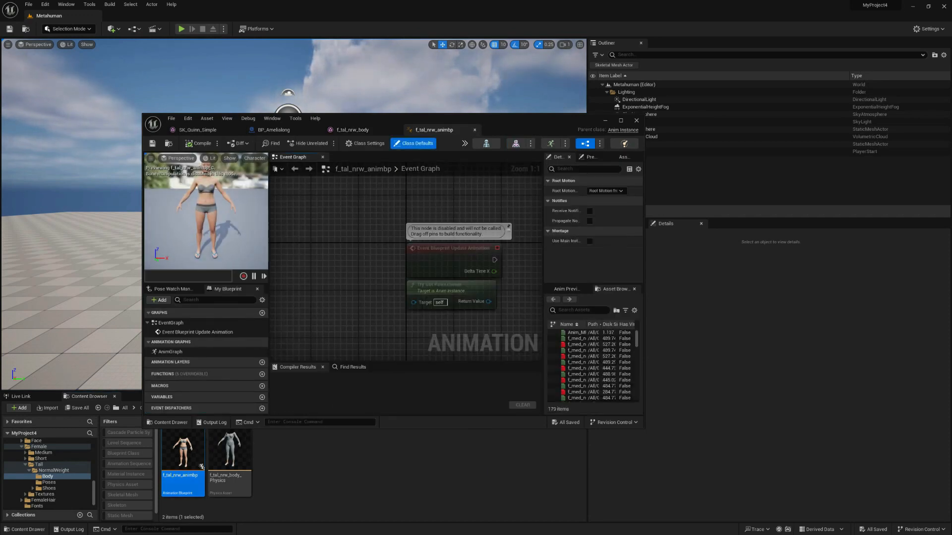
double_click(377, 120)
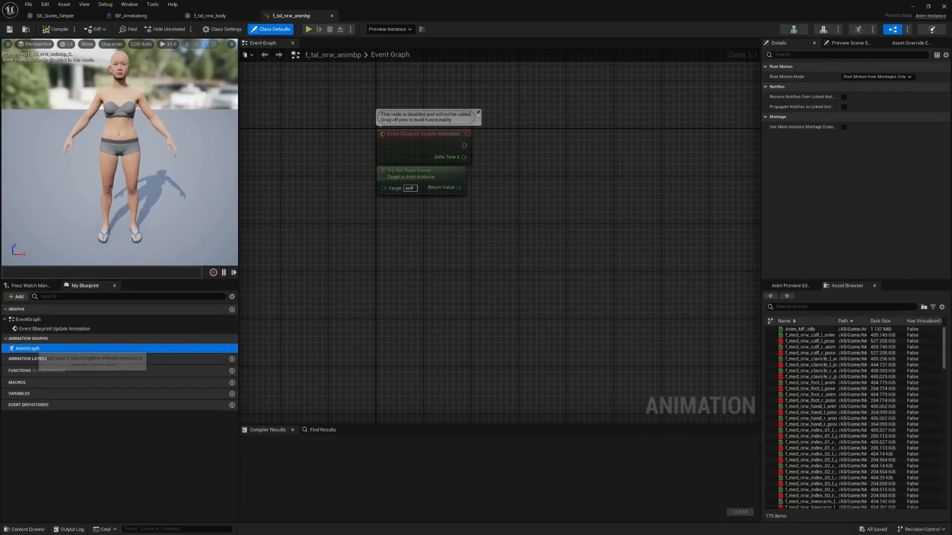
double_click(27, 348)
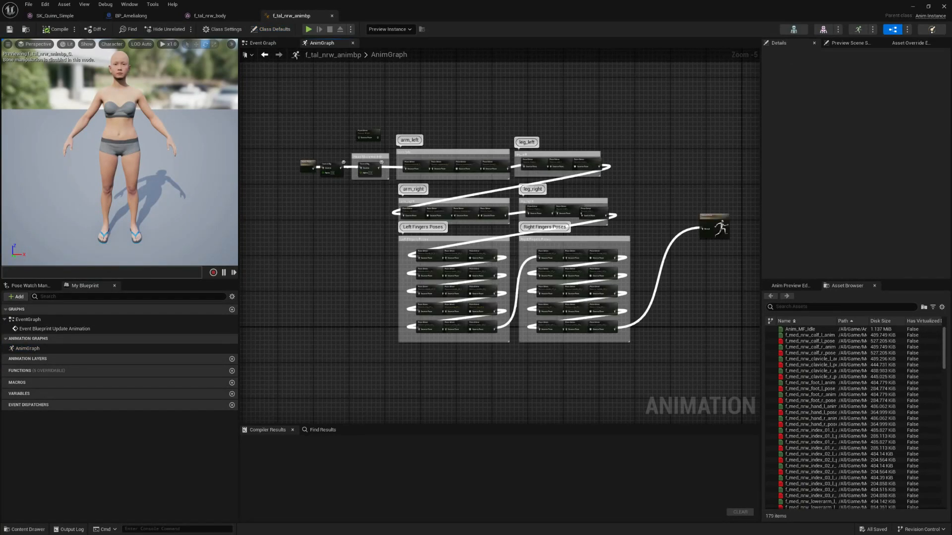
Select and copy all Control Rig and Pose Driver nodes between the input pose and output pose of f_tal_nrw_animbp
scroll(372, 187, "up", 6)
right_click_drag(371, 187, 179, 251)
scroll(532, 248, "down", 10)
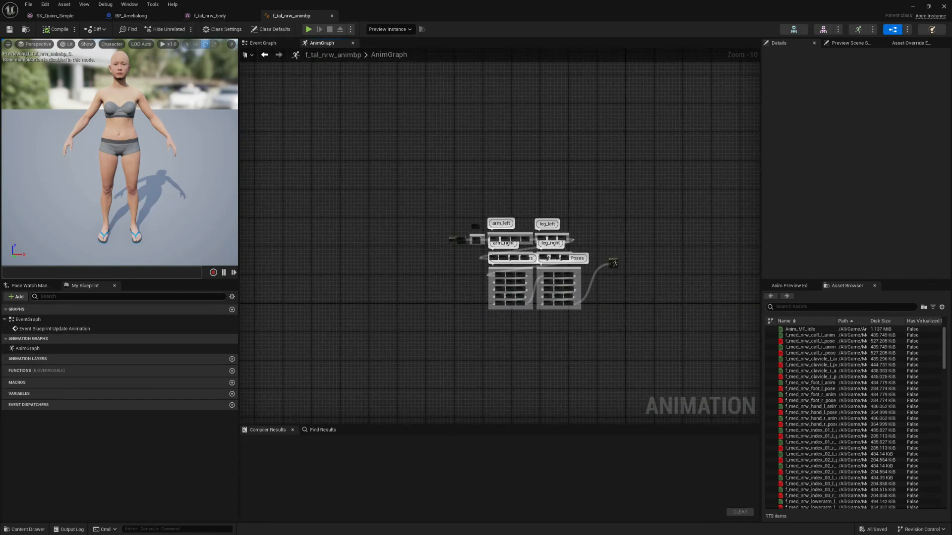
scroll(608, 293, "up", 6)
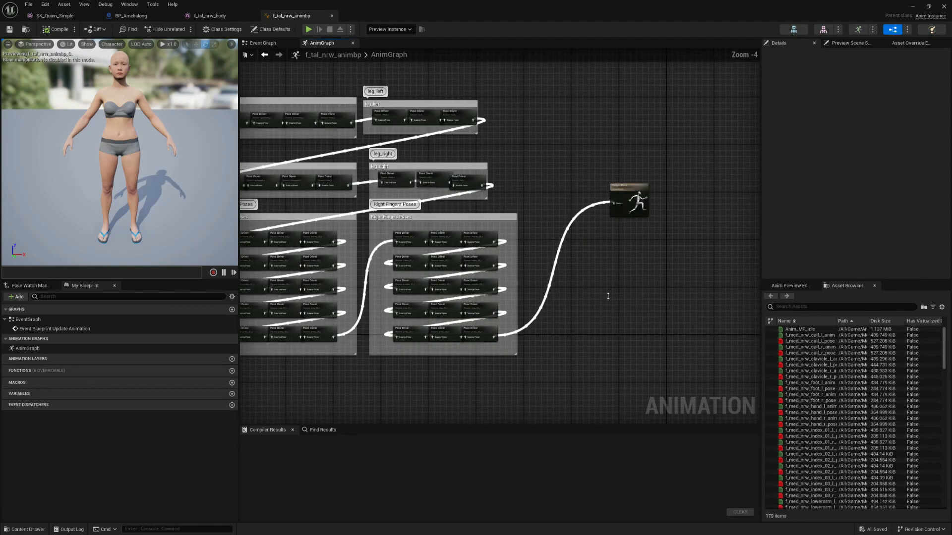
right_click_drag(608, 294, 706, 310)
scroll(686, 315, "down", 1)
left_click_drag(654, 372, 341, 136)
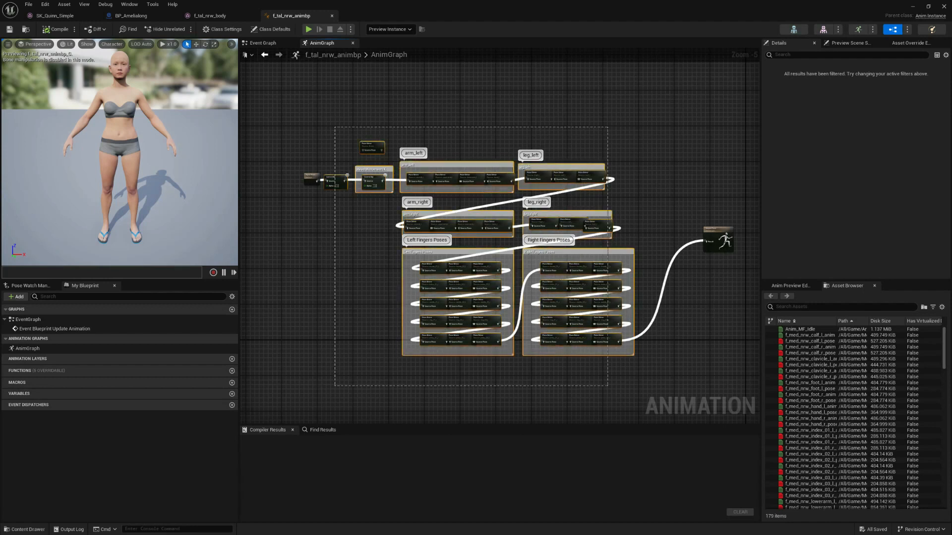
Open the retargeted AnimBP_Body_Tool from Content/Animations and show its AnimGraph
left_click_drag(440, 4, 470, 29)
scroll(48, 473, "up", 6)
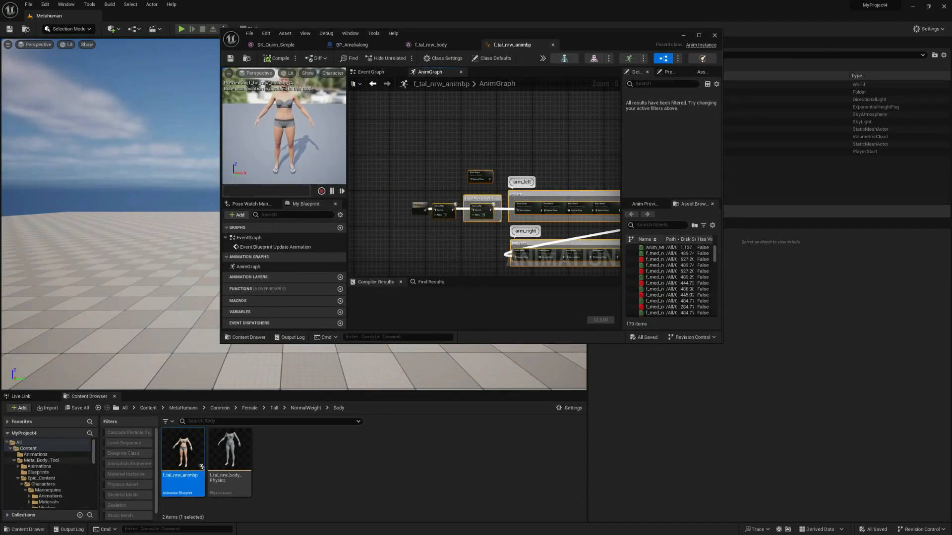
left_click(39, 455)
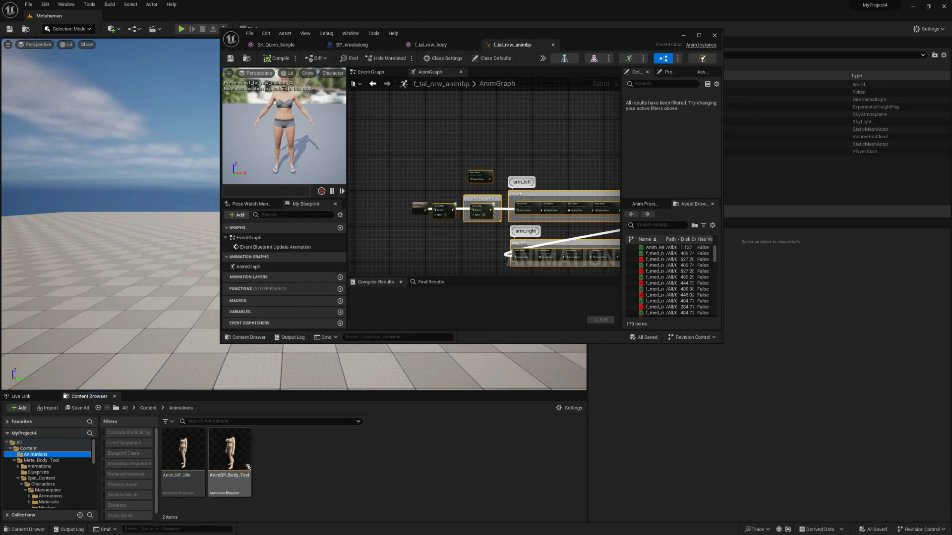
left_click(248, 467)
double_click(248, 468)
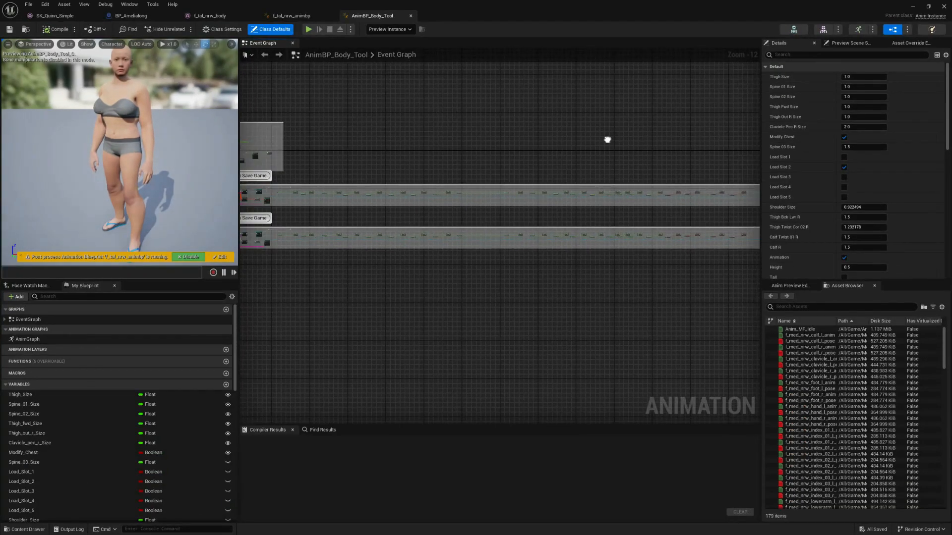
left_click(28, 339)
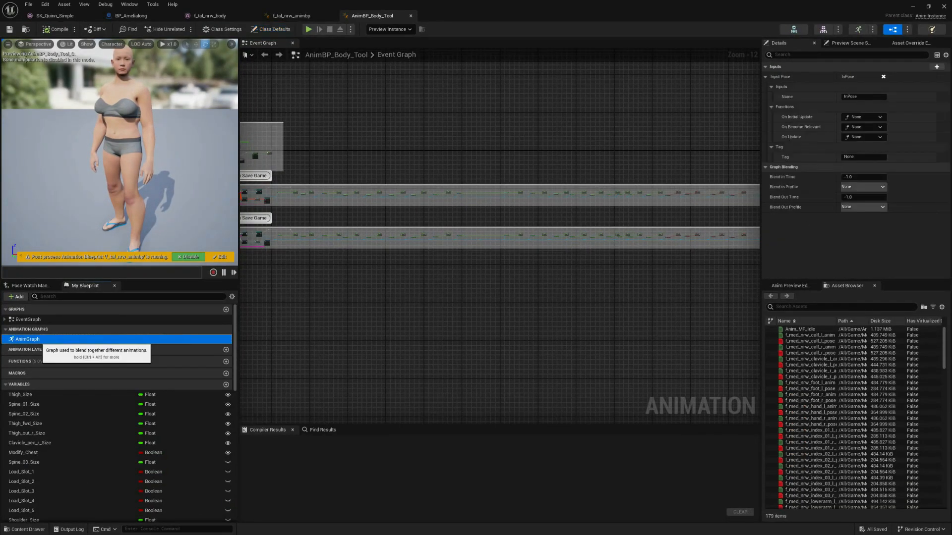
double_click(27, 339)
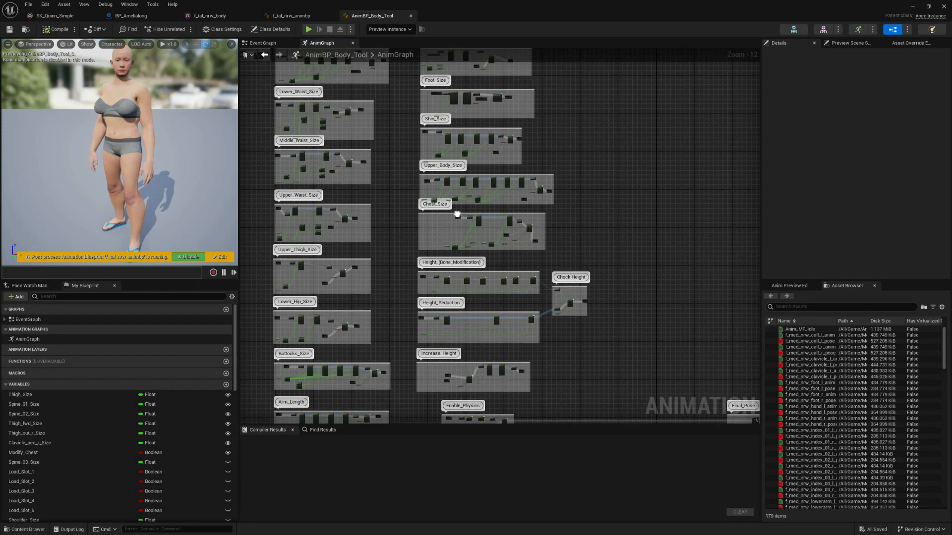
Try wiring Input Pose directly into Default_Pose, restore its original False Pose link, and compile the blueprint
right_click_drag(223, 172, 436, 172)
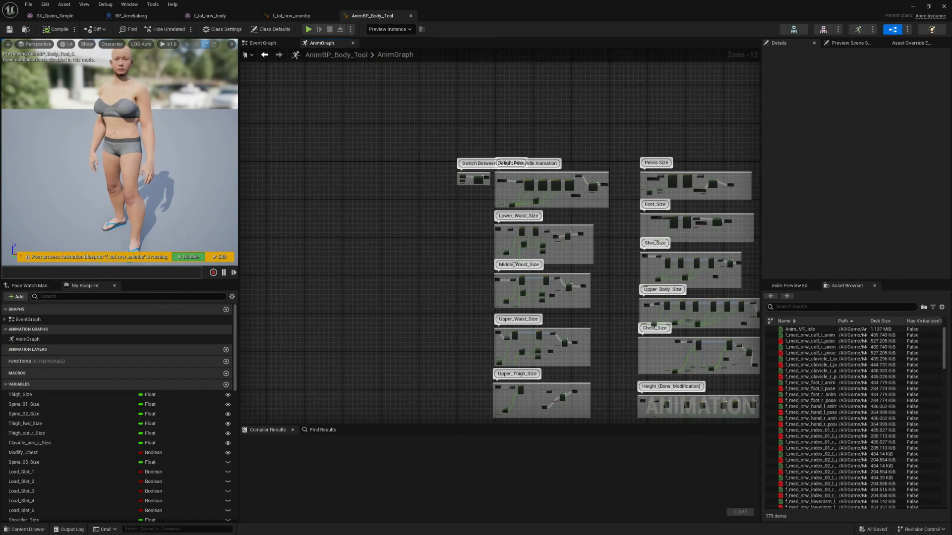
scroll(436, 172, "up", 3)
scroll(441, 164, "up", 6)
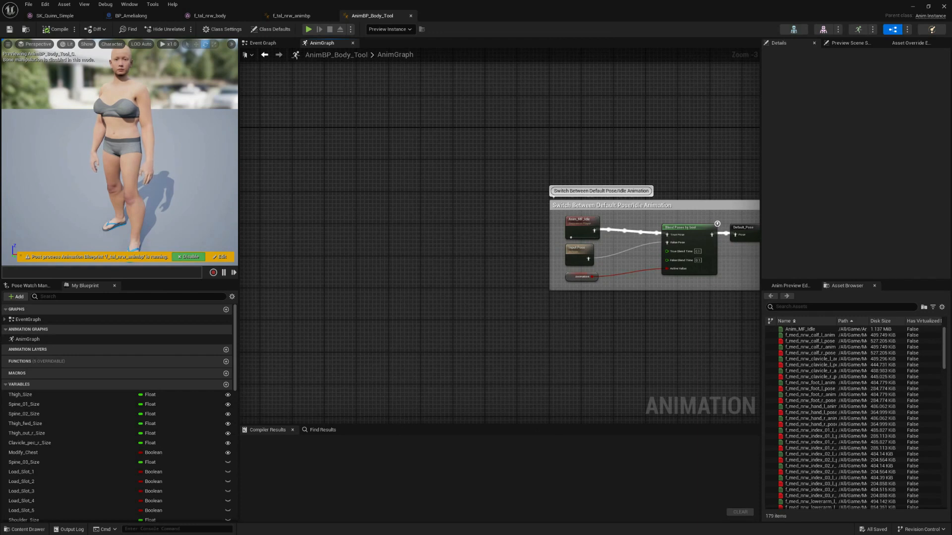
left_click_drag(588, 259, 739, 235)
left_click_drag(578, 252, 689, 161)
right_click_drag(694, 168, 518, 164)
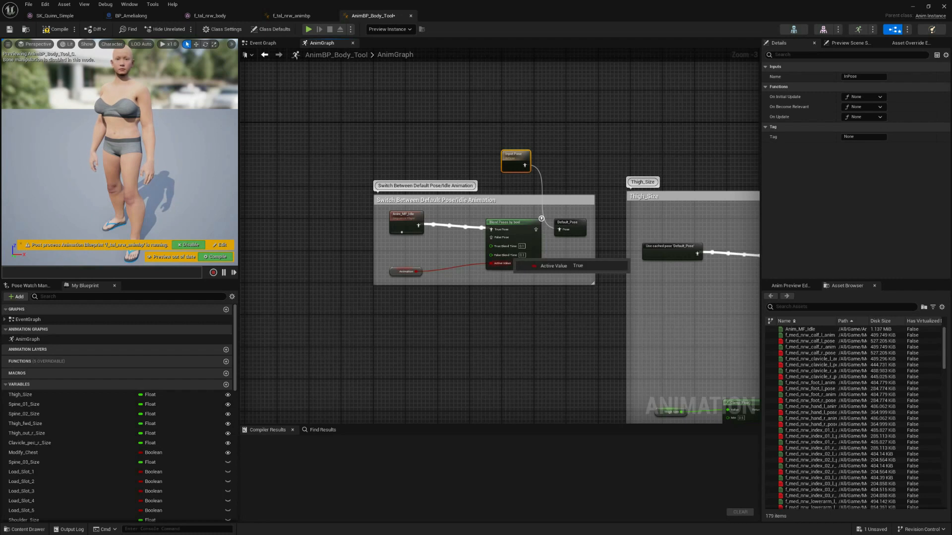
left_click_drag(518, 163, 409, 248)
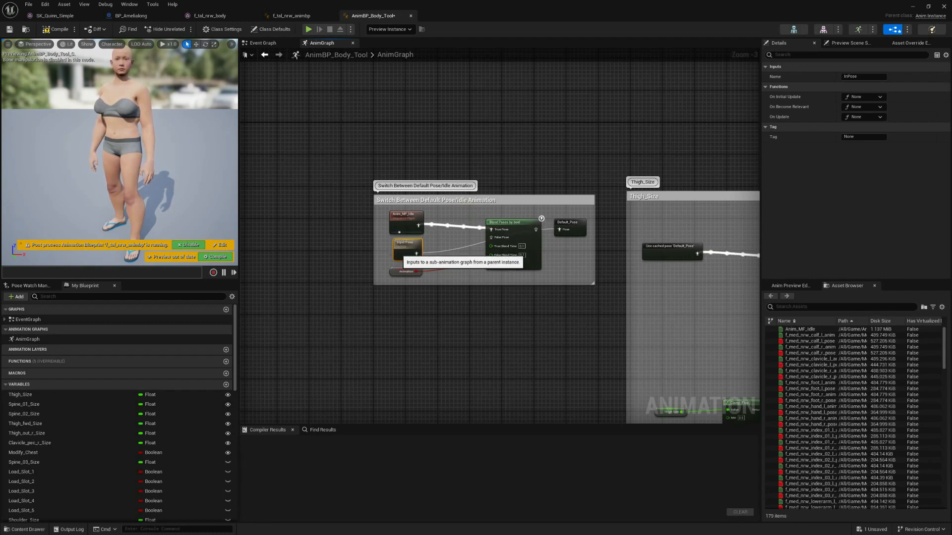
left_click_drag(416, 253, 560, 230)
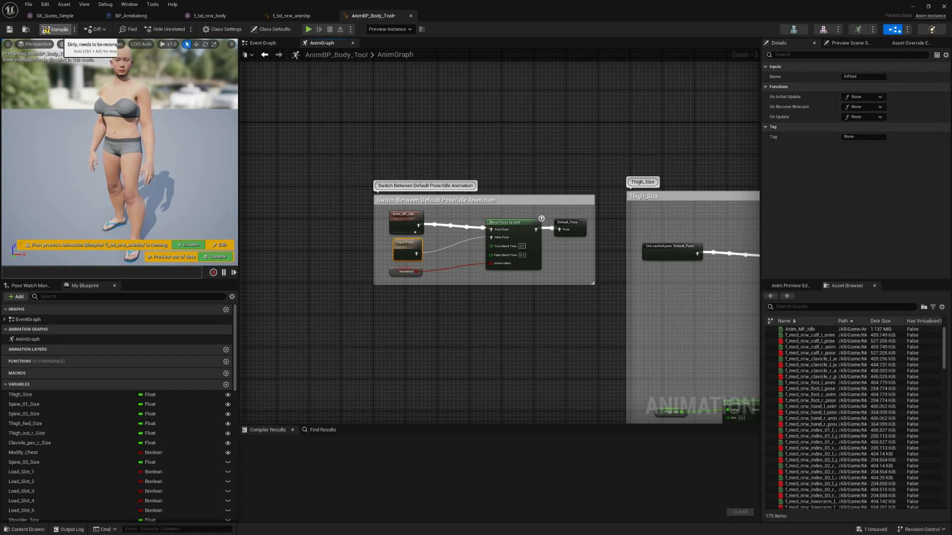
left_click(49, 30)
Move the Input Pose node out of the Switch Between Default Pose/Idle Animation group and disconnect it from the blend node
scroll(490, 162, "down", 3)
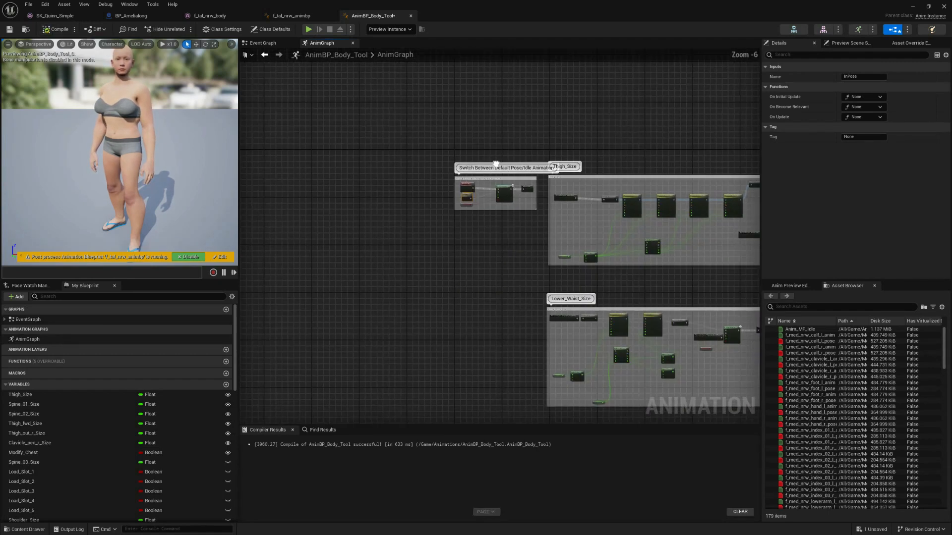
right_click_drag(496, 163, 525, 189)
scroll(526, 164, "up", 5)
right_click_drag(548, 241, 518, 149)
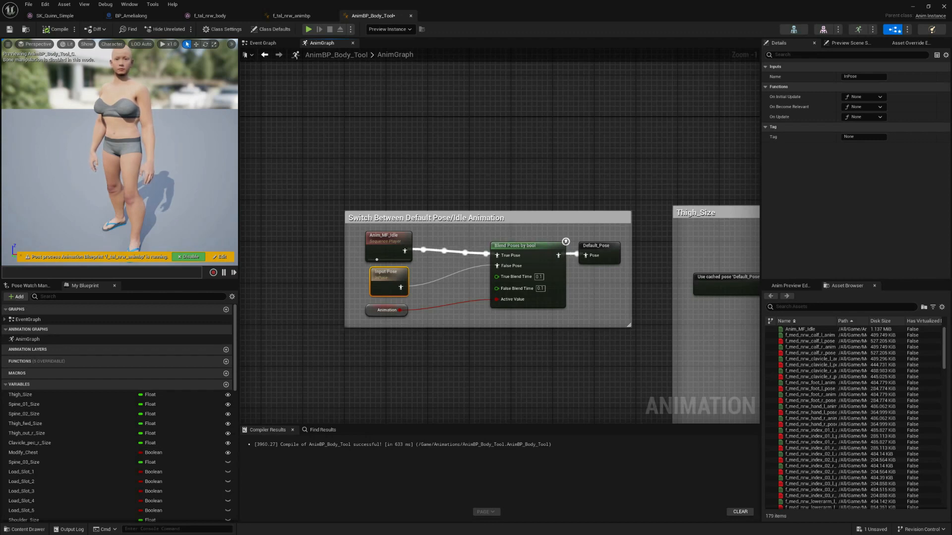
left_click(452, 219)
left_click_drag(398, 276, 399, 392)
right_click_drag(375, 358, 436, 271)
scroll(436, 271, "down", 4)
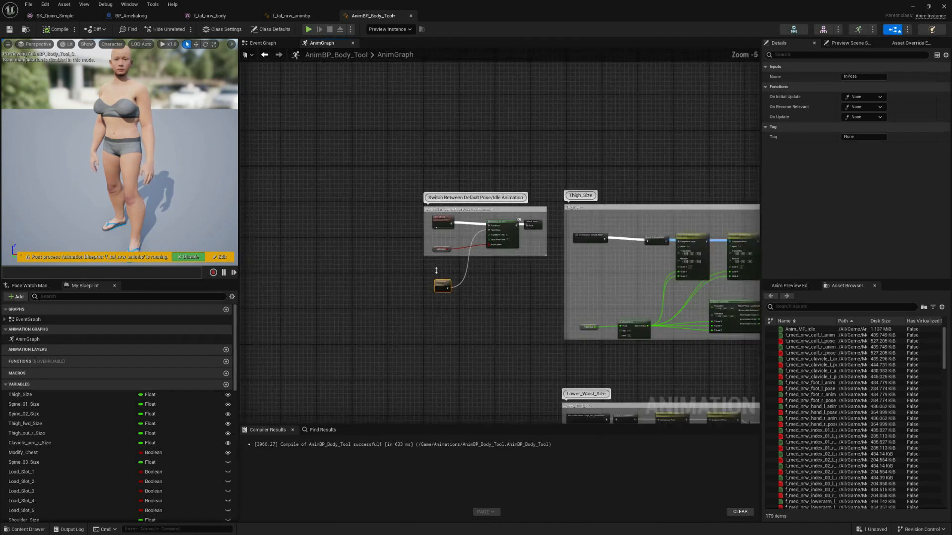
left_click(447, 289, "alt")
left_click_drag(441, 285, 405, 377)
Paste the copied nodes beside the switch group and connect the last Right Fingers Poses driver to the blend node's False Pose
scroll(397, 323, "down", 5)
right_click_drag(397, 322, 511, 258)
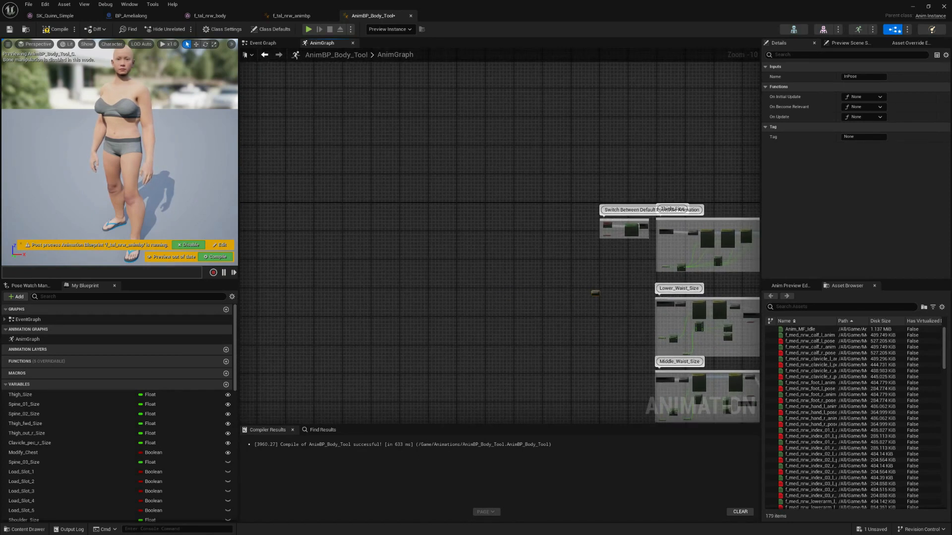
key("ctrl+v")
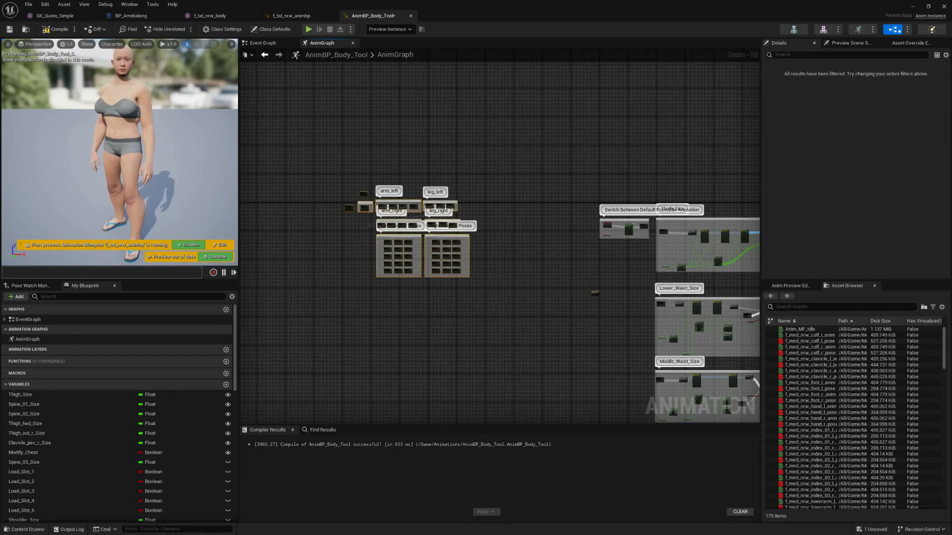
left_click_drag(399, 206, 494, 220)
scroll(619, 239, "up", 6)
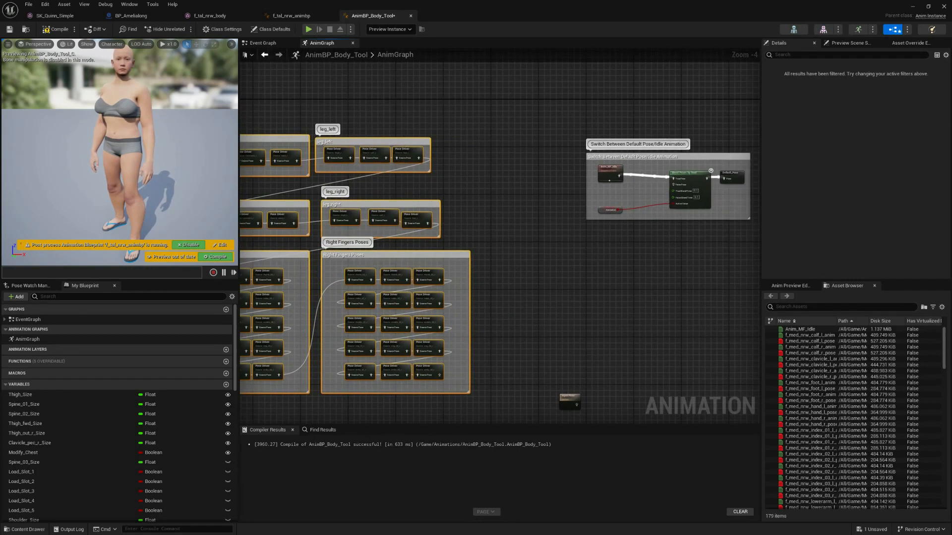
left_click_drag(439, 376, 674, 184)
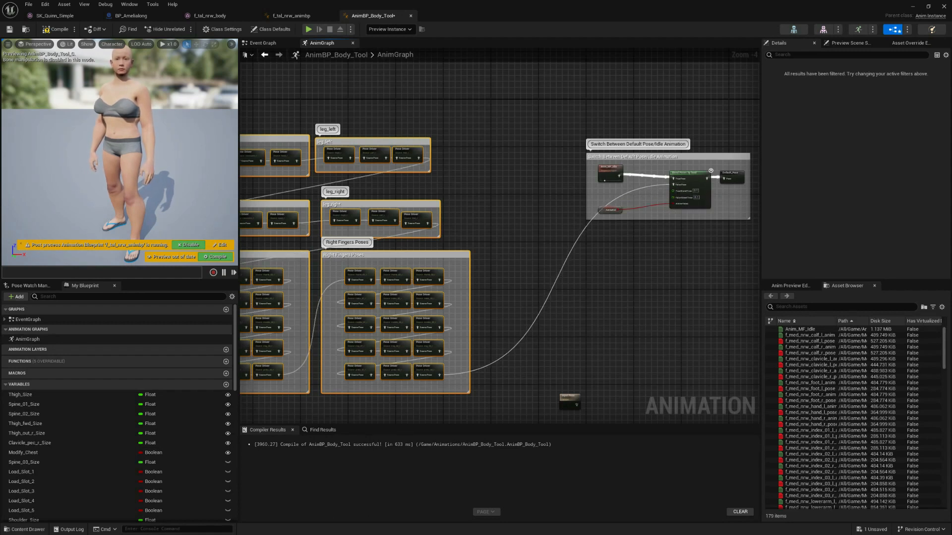
Move the Anim_MF_Idle node in front of the pasted nodes and connect it to the first Control Rig's Source
right_click_drag(476, 206, 500, 249)
mouse_move(640, 213)
left_mouse_down()
mouse_move(575, 215)
mouse_move(630, 216)
left_mouse_up()
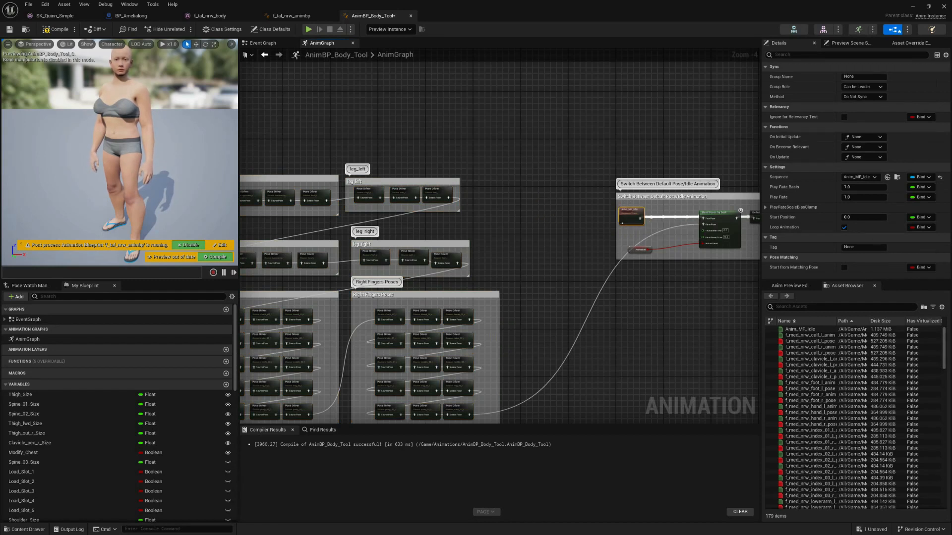
right_click_drag(678, 286, 564, 291)
scroll(583, 277, "up", 2)
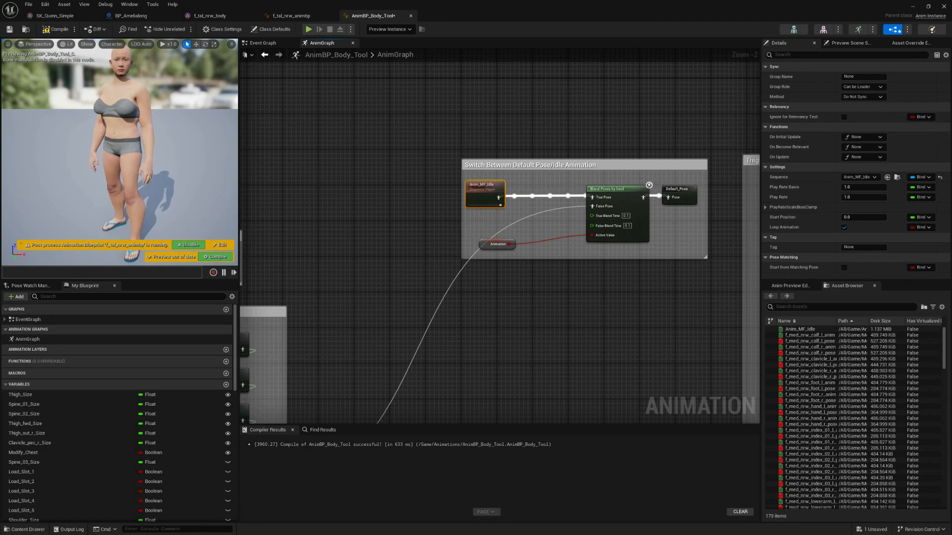
right_click_drag(568, 281, 622, 123)
left_click_drag(610, 50, 717, 180)
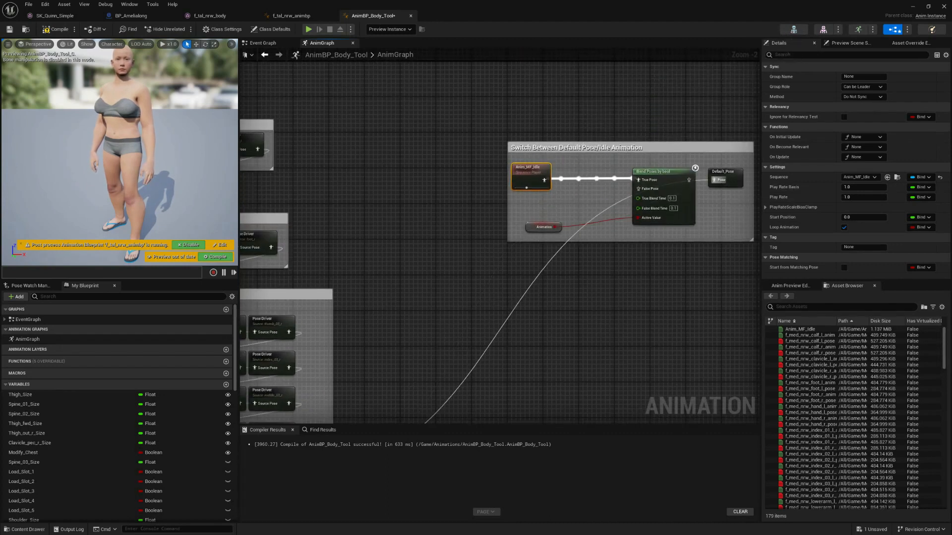
left_click_drag(519, 179, 374, 188)
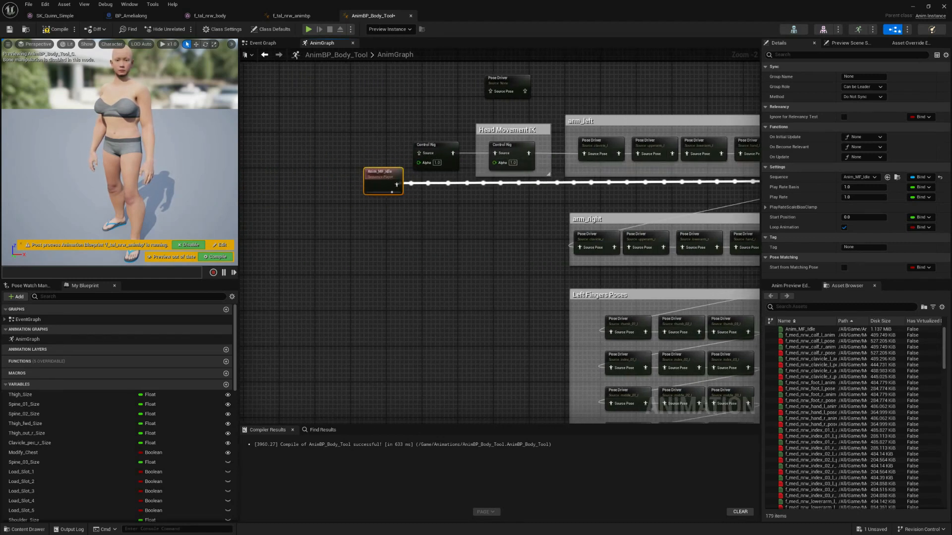
left_click_drag(396, 184, 419, 154)
left_click(349, 156)
left_click_drag(331, 156, 314, 161)
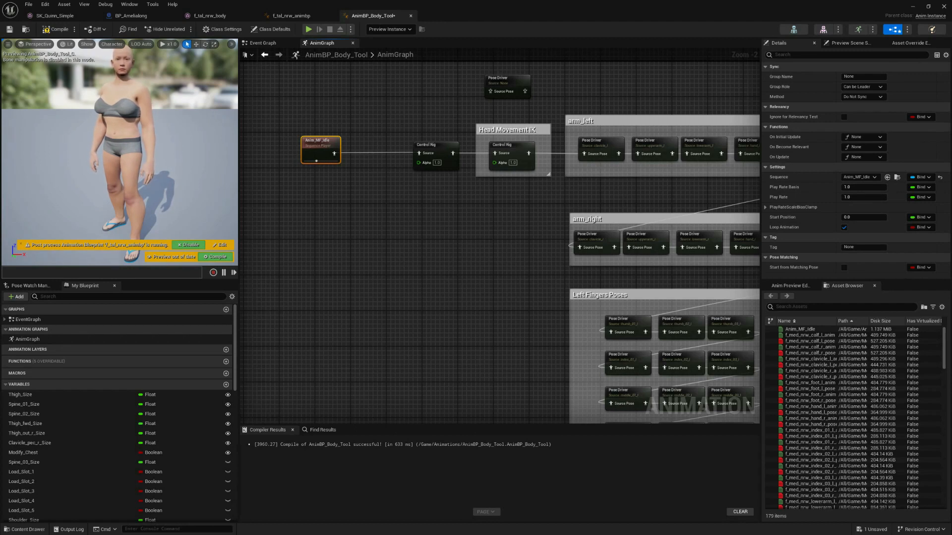
Place the Anim_MF_Idle node closer to the first Control Rig and compile AnimBP_Body_Tool
right_click_drag(613, 258, 571, 267)
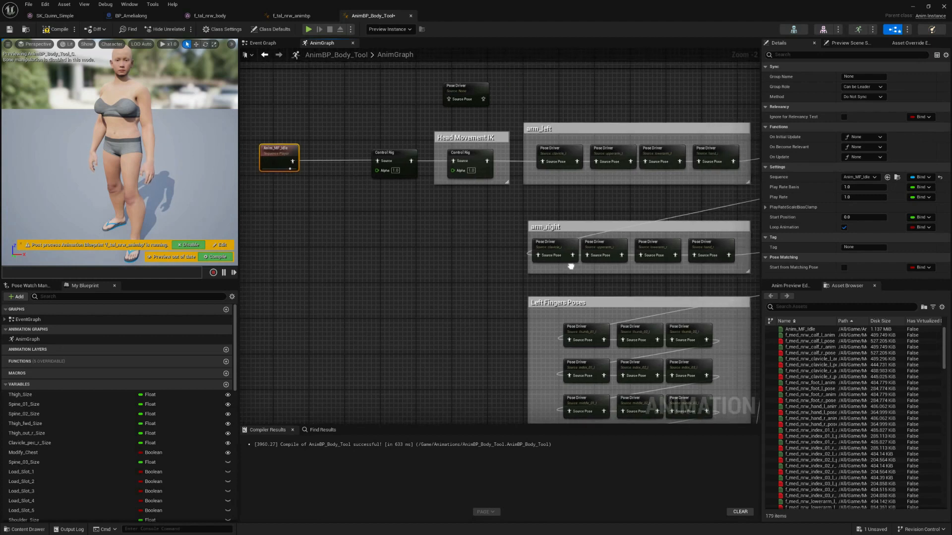
right_click(572, 267)
right_click_drag(738, 188, 726, 98)
right_click_drag(615, 219, 786, 268)
right_click_drag(278, 223, 556, 228)
right_click_drag(306, 154, 490, 163)
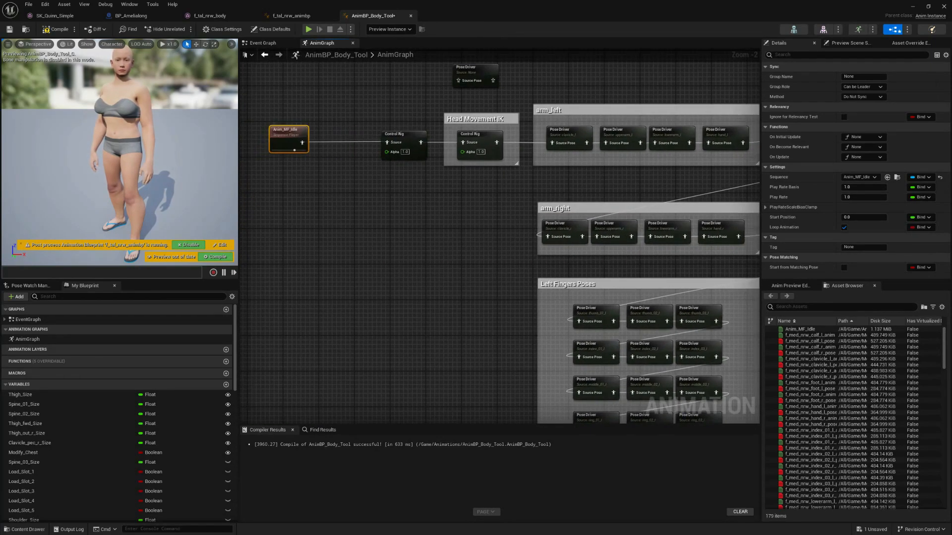
right_click_drag(360, 103, 422, 165)
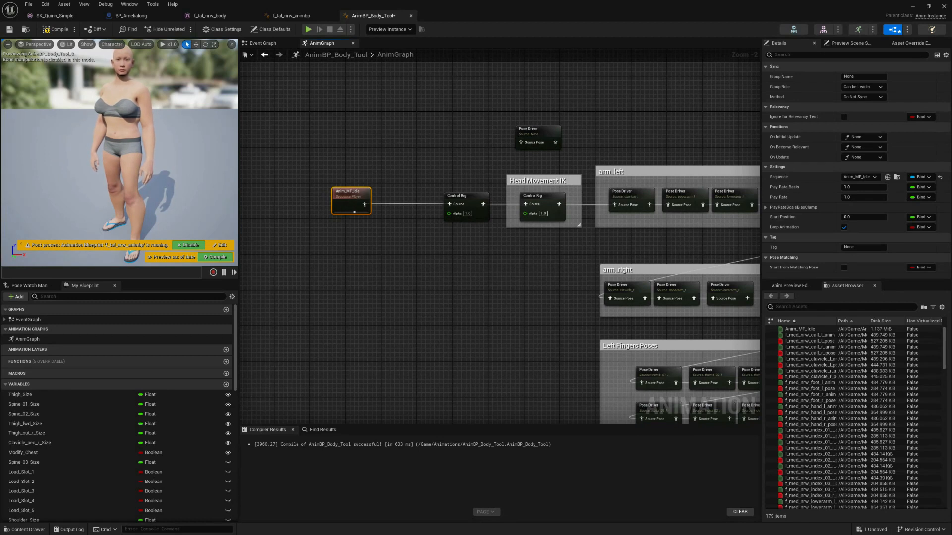
left_click_drag(351, 194, 390, 200)
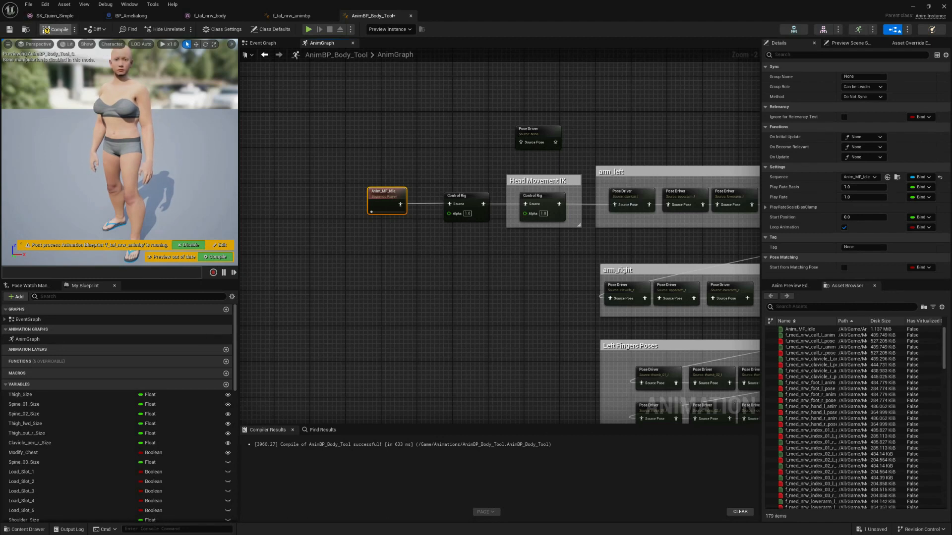
left_click(55, 29)
Compare the AnimGraph of f_tal_nrw_animbp with the pasted node chain in AnimBP_Body_Tool
right_click_drag(495, 271, 254, 206)
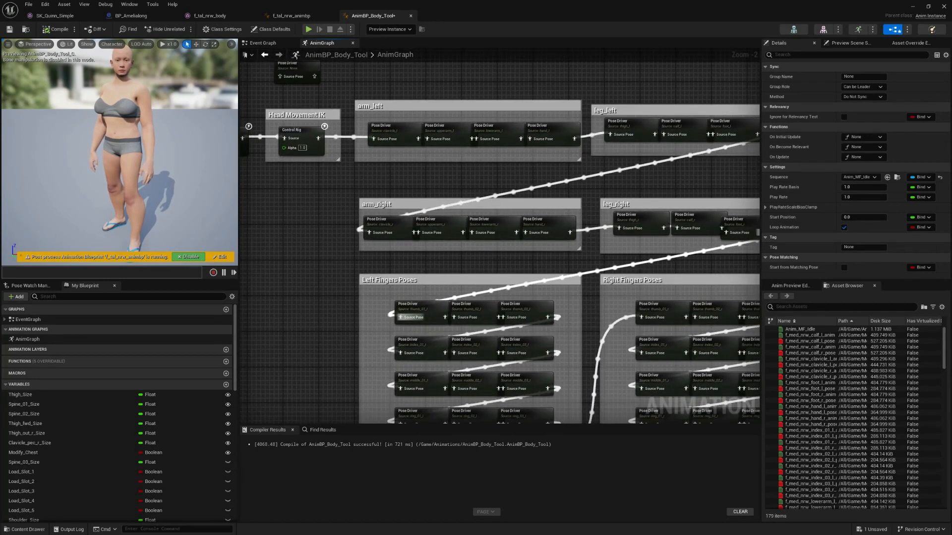
left_click(292, 16)
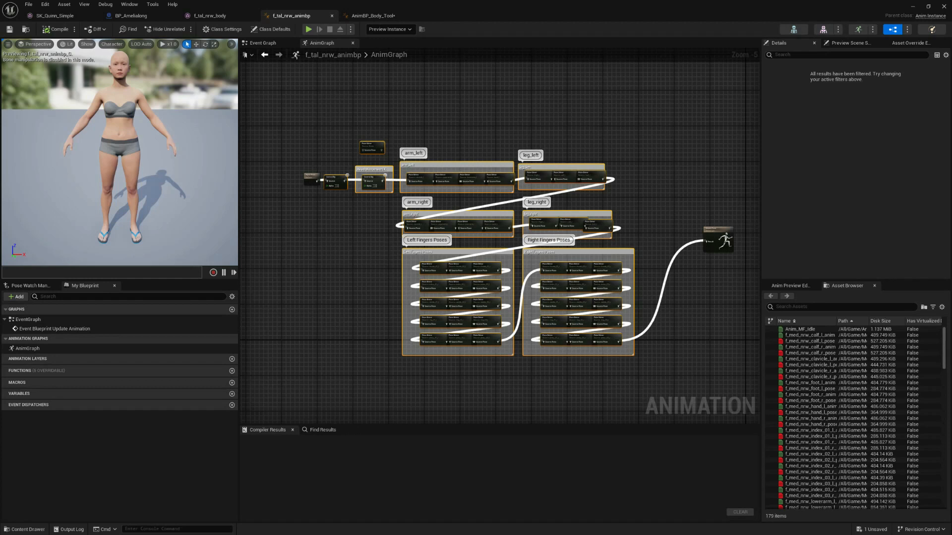
scroll(361, 206, "up", 4)
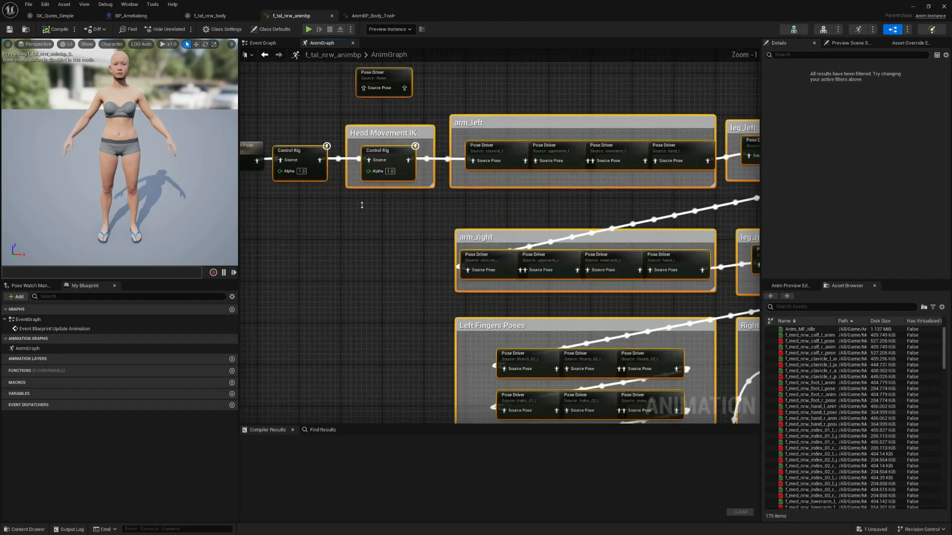
scroll(361, 206, "down", 1)
right_click_drag(362, 206, 365, 145)
scroll(353, 242, "down", 3)
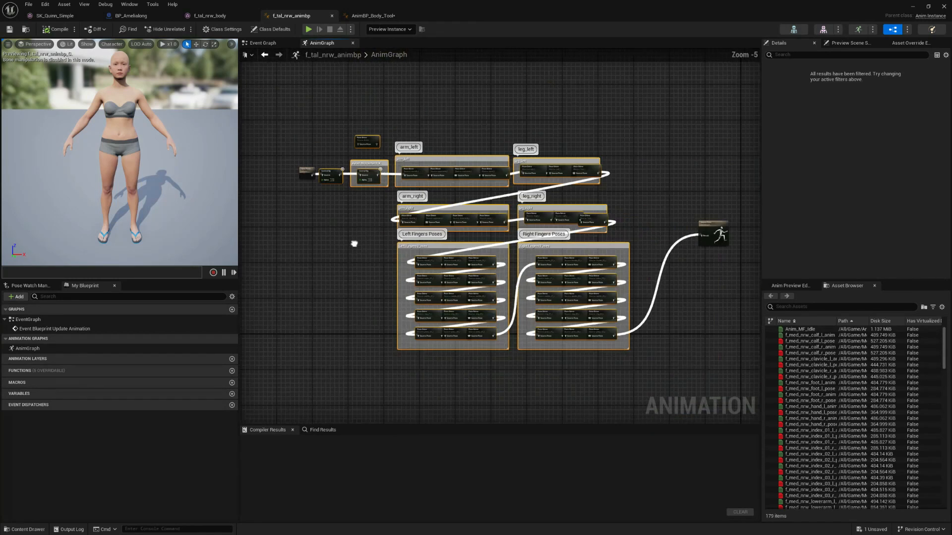
left_click(373, 15)
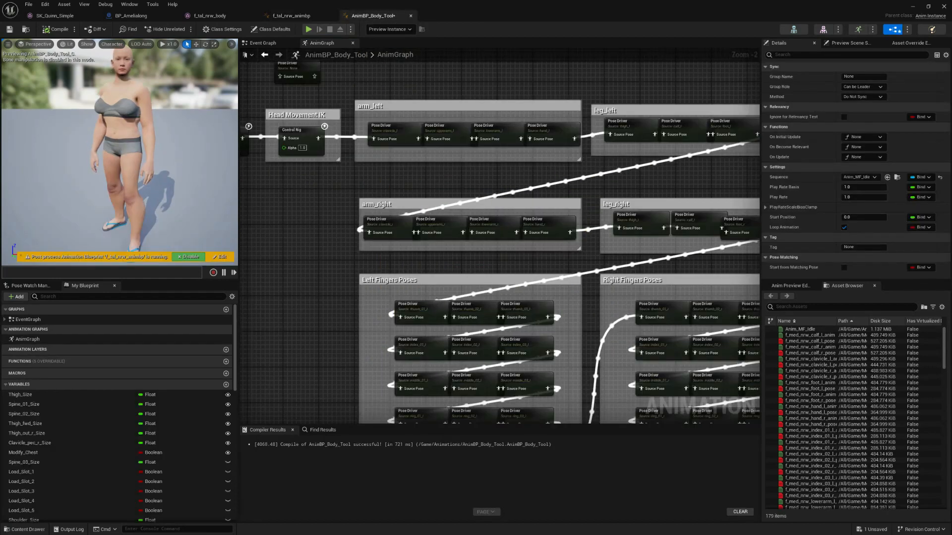
Connect the last Right Fingers Poses driver directly to Default_Pose and move the Blend Poses by bool node clear of the wire
scroll(479, 274, "down", 2)
right_click_drag(480, 274, 314, 270)
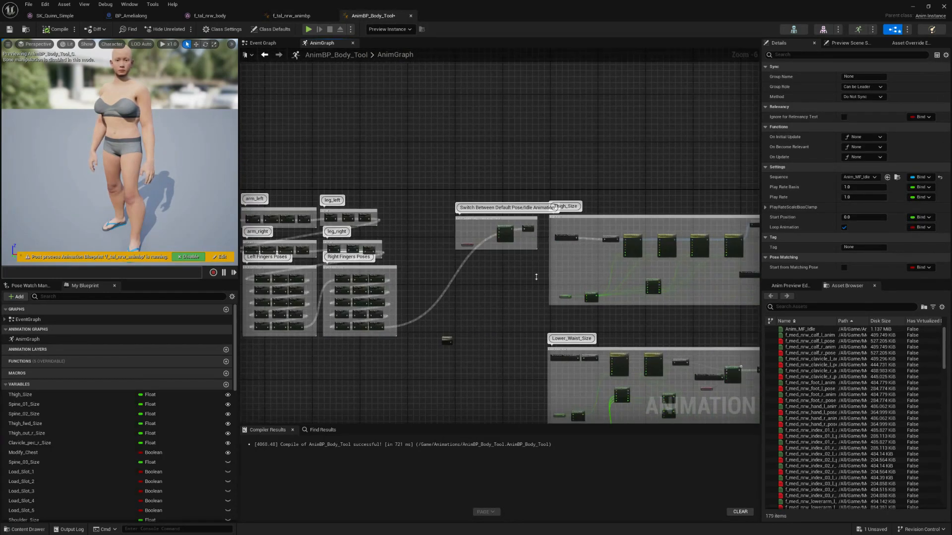
scroll(535, 277, "up", 5)
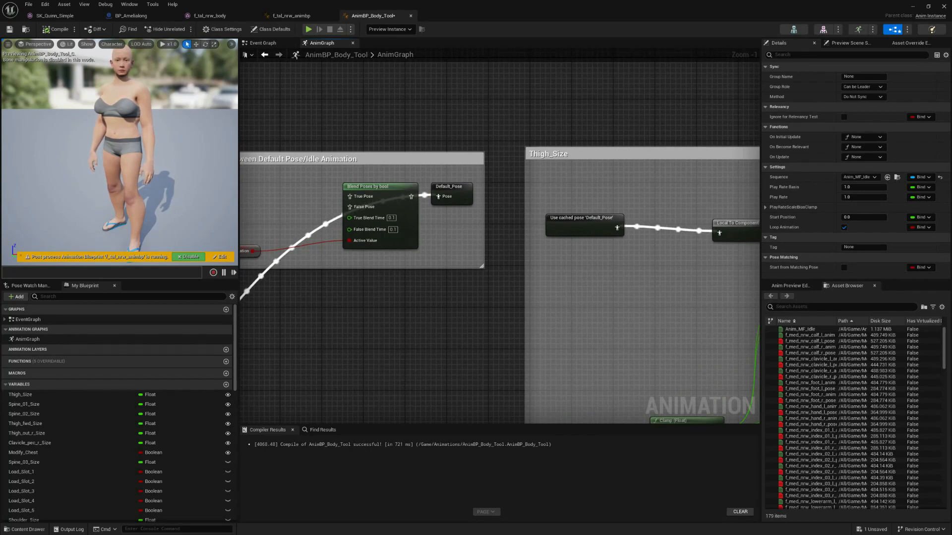
left_click_drag(368, 192, 366, 212)
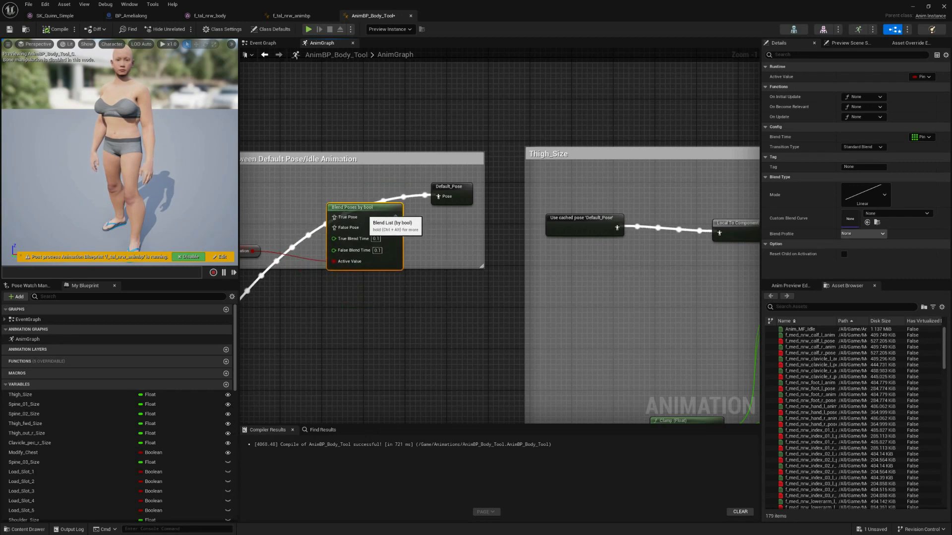
scroll(408, 284, "down", 5)
right_click_drag(405, 289, 545, 253)
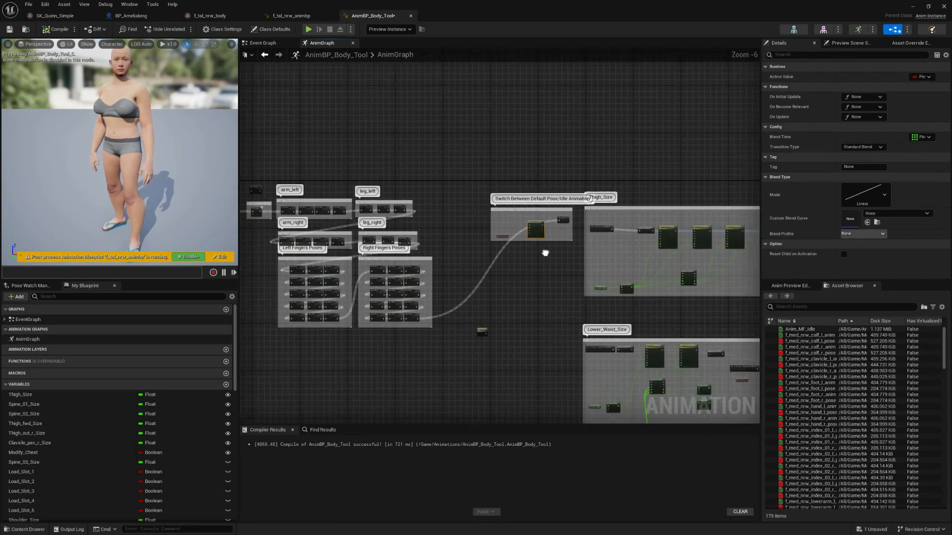
scroll(499, 216, "up", 2)
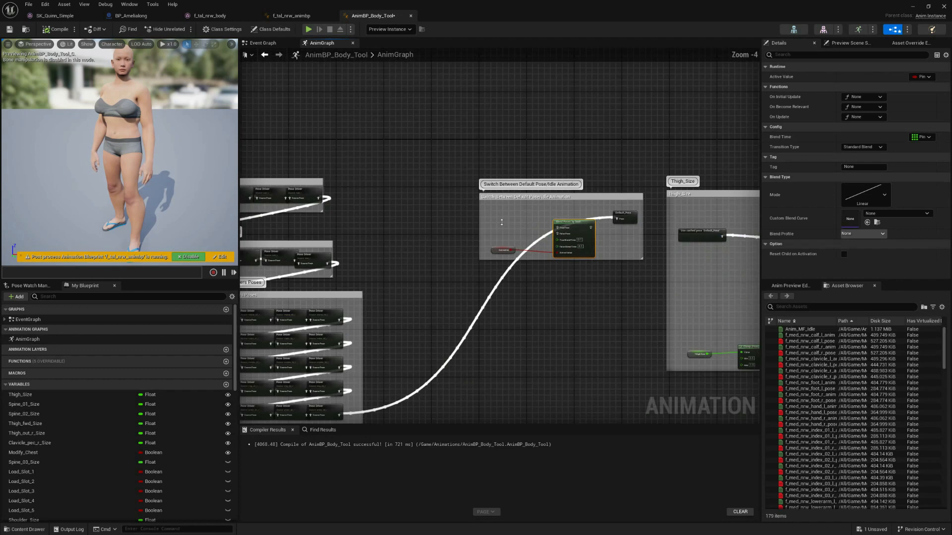
Move the Blend Poses by bool and Animation nodes out of the switch group to the start of the pose chain
right_click_drag(498, 215, 642, 229)
left_click_drag(697, 256, 293, 266)
right_click_drag(429, 310, 684, 314)
left_click_drag(567, 294, 359, 270)
scroll(385, 284, "up", 3)
right_click_drag(385, 284, 564, 328)
Place Blend Poses by bool between Anim_MF_Idle and the first Control Rig, wiring the idle into True Pose and the output into Source
left_click_drag(429, 191, 366, 171)
left_click_drag(489, 264, 418, 198)
left_click_drag(478, 197, 501, 202)
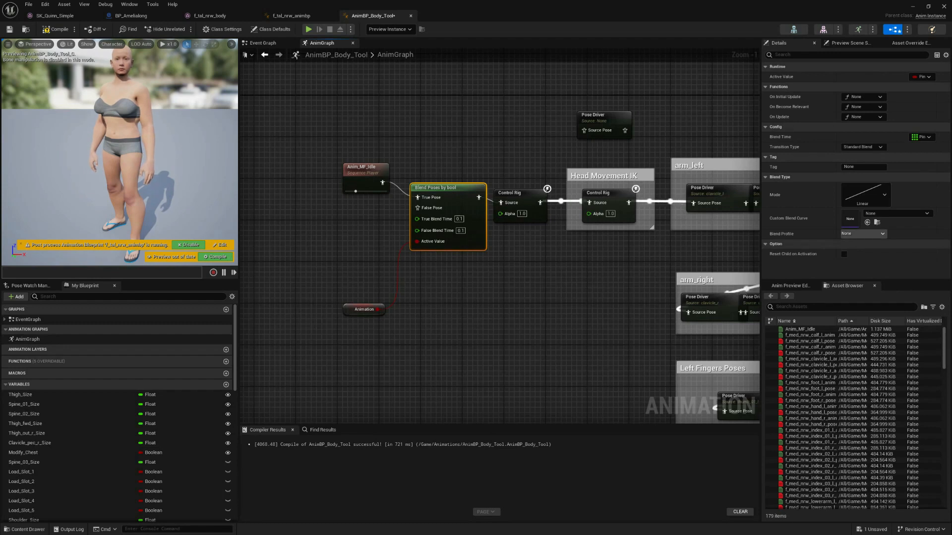
Move the Input Pose node beside the blend node, connect it to False Pose, and compile and save AnimBP_Body_Tool
scroll(495, 320, "down", 4)
right_click_drag(496, 321, 247, 151)
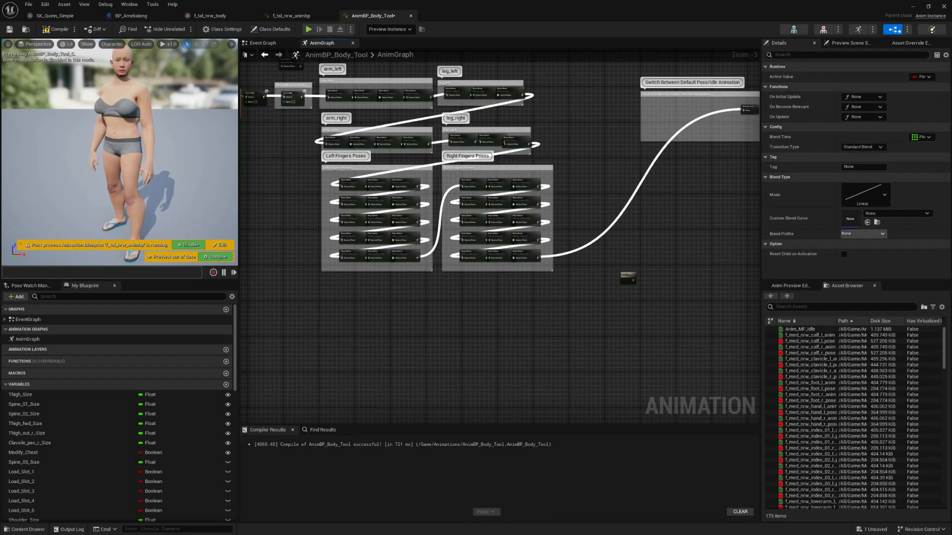
left_click_drag(627, 277, 323, 109)
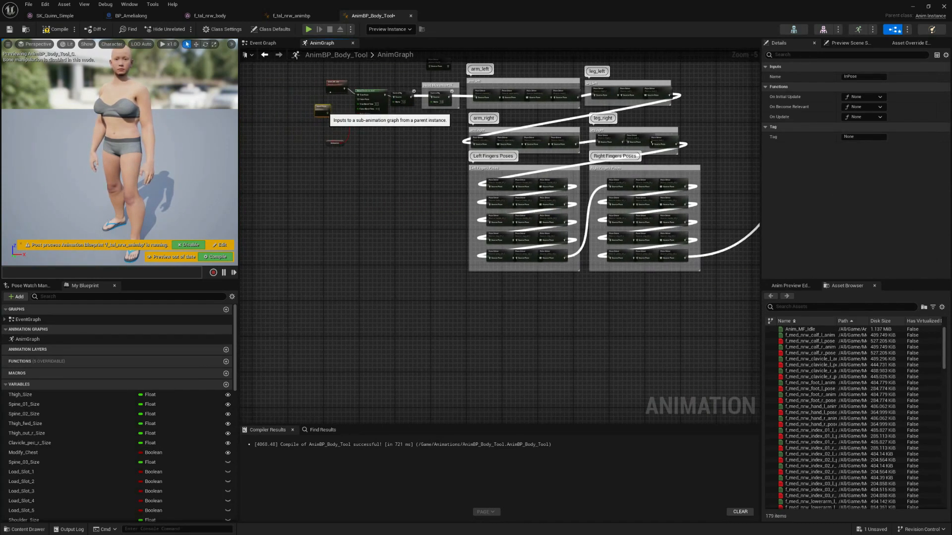
scroll(339, 127, "up", 3)
right_click_drag(339, 127, 329, 216)
left_click_drag(305, 188, 368, 161)
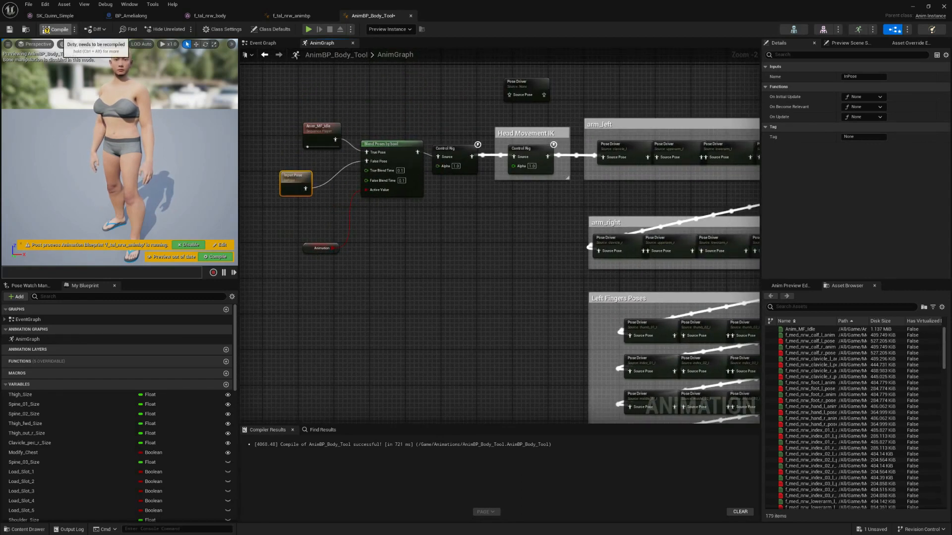
left_click(55, 30)
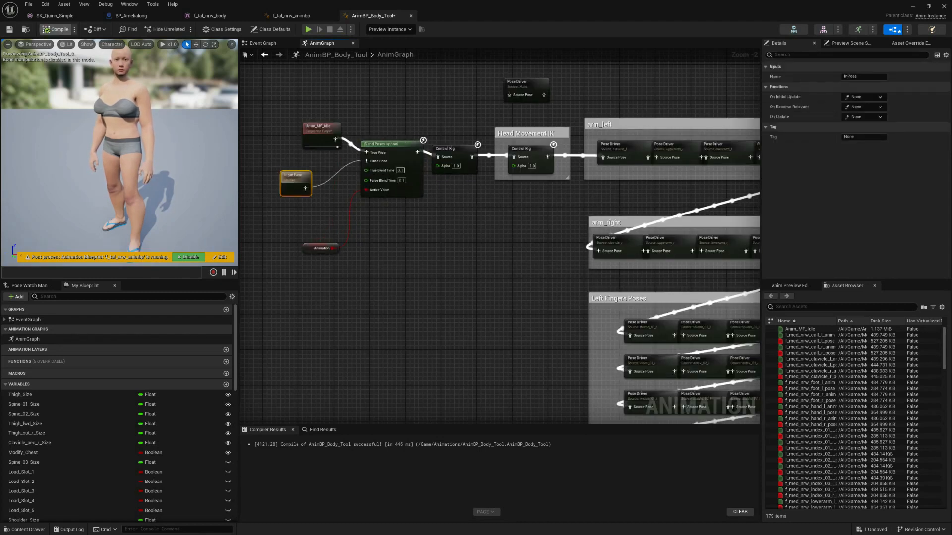
left_click(9, 29)
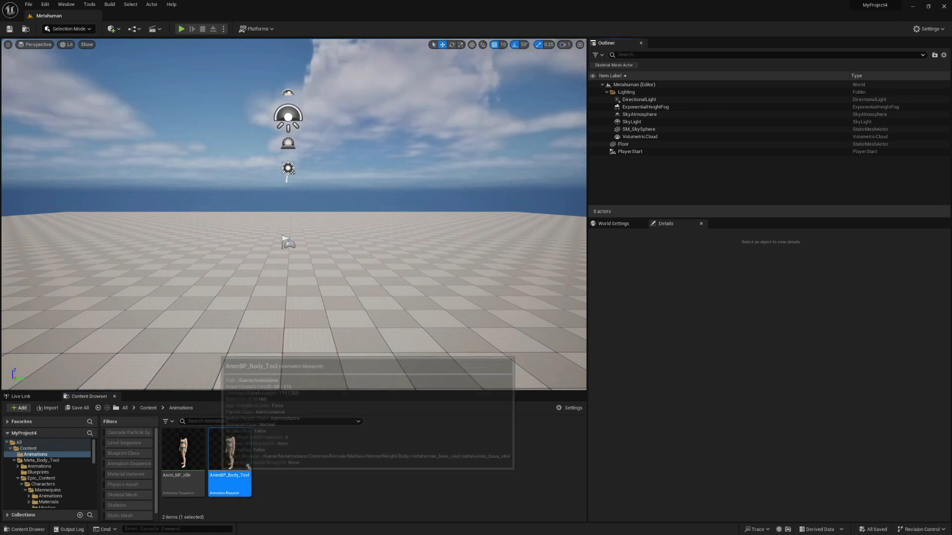
Place BP_Meta_Body_Tool from the Meta_Body_Tool Blueprints folder in the level, without keeping an AnimBP_Body_Tool actor there
left_click_drag(248, 467, 285, 303)
key("Delete")
left_click(39, 471)
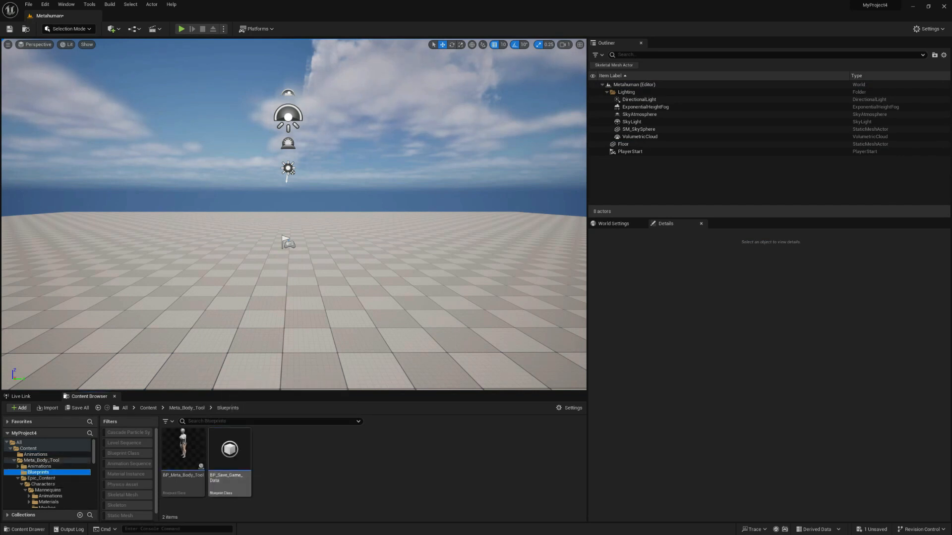
left_click(183, 449)
left_click_drag(183, 449, 284, 279)
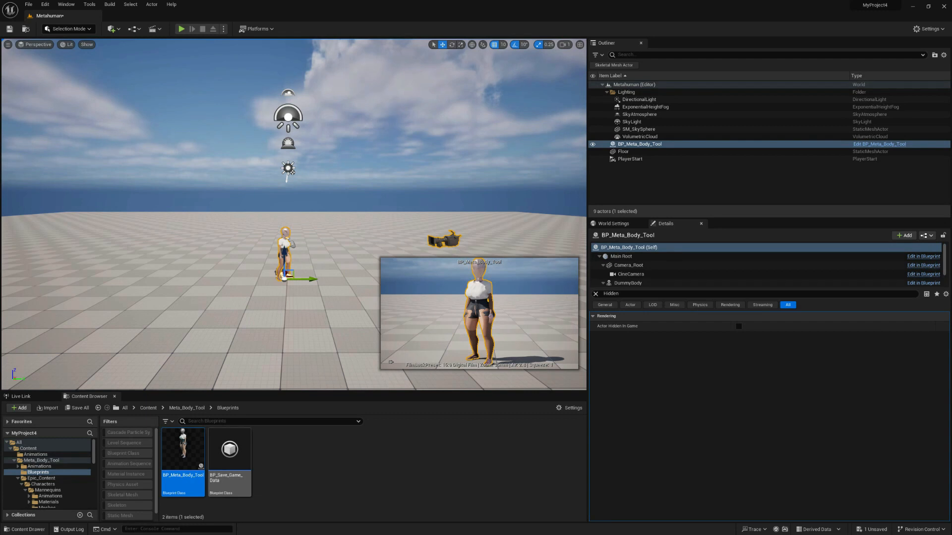
Set the BP_Meta_Body_Tool actor's X and Y location to 0
key("w")
right_click_drag(284, 278, 223, 291)
key("d")
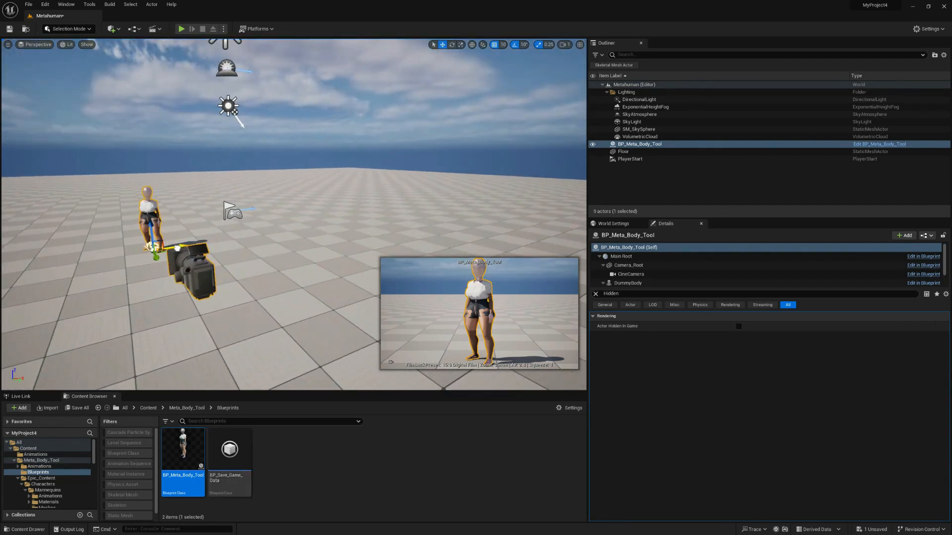
left_click_drag(177, 247, 167, 248)
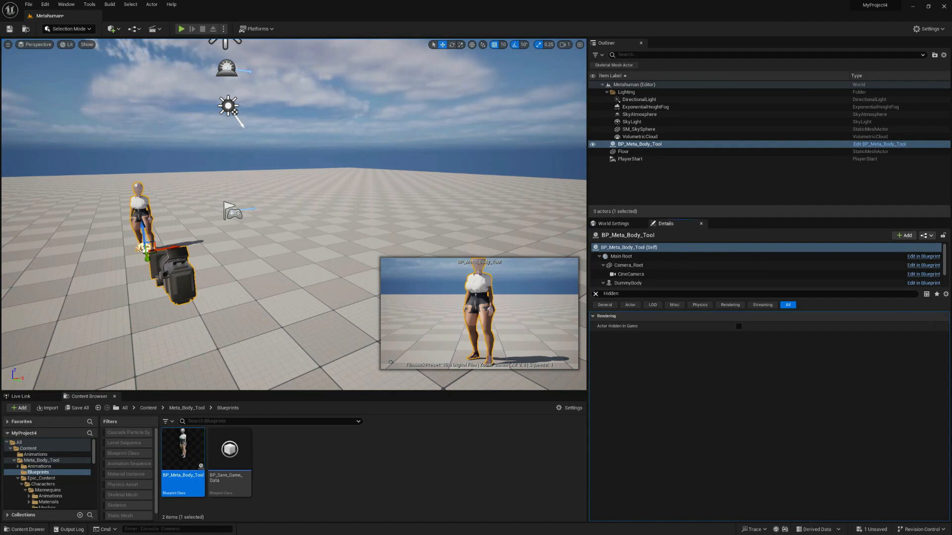
left_click(595, 294)
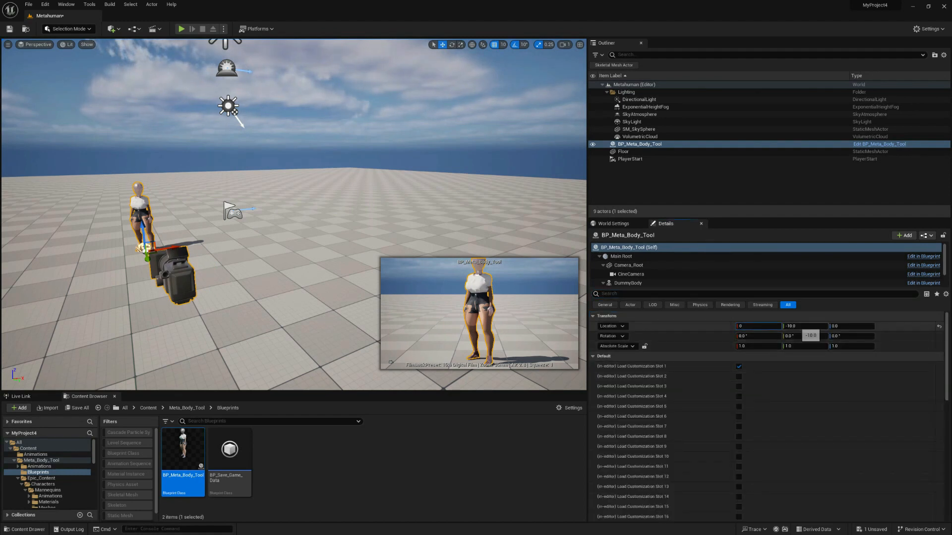
left_click(797, 326)
type("0")
key("Return")
right_click_drag(347, 238, 327, 237)
left_click_drag(327, 236, 337, 206)
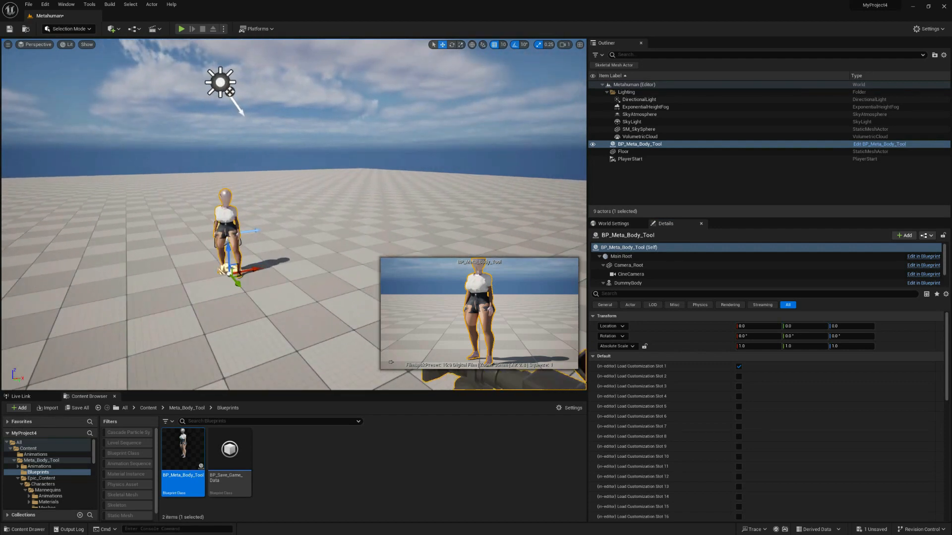
Delete the PlayerStart actor from the Metahuman level and save the level
left_click(239, 241)
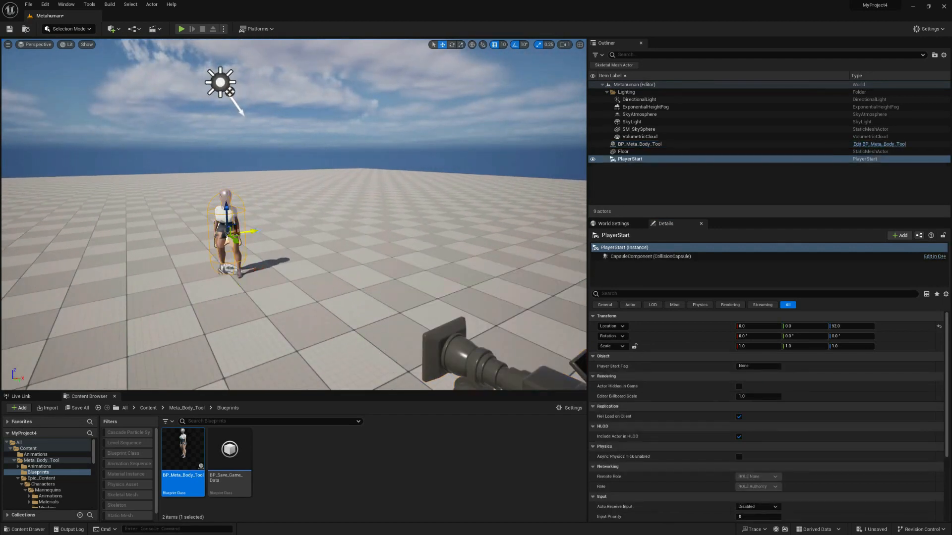
left_click_drag(243, 232, 177, 246)
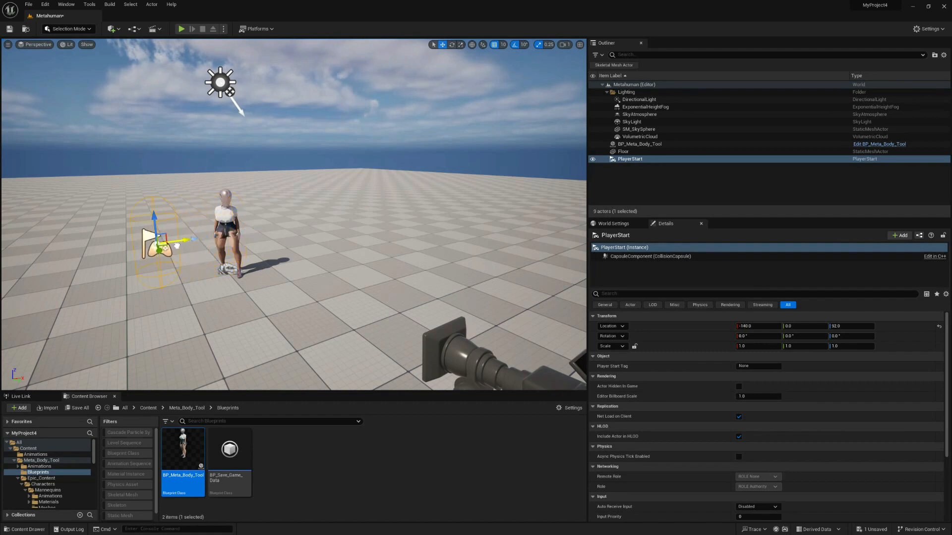
key("Delete")
key("ctrl+s")
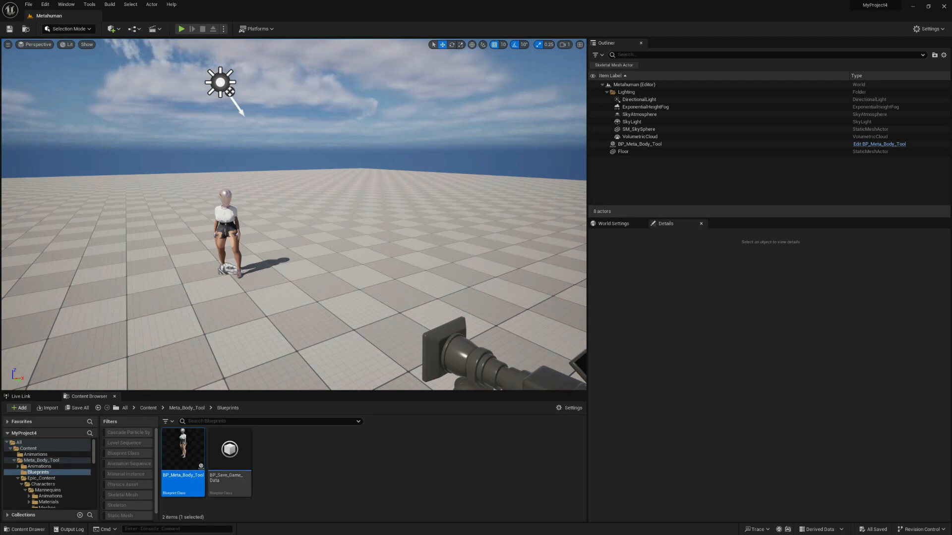
Play-test the level, moving the view around the Meta Body Tool character, and stop the session
left_click(182, 29)
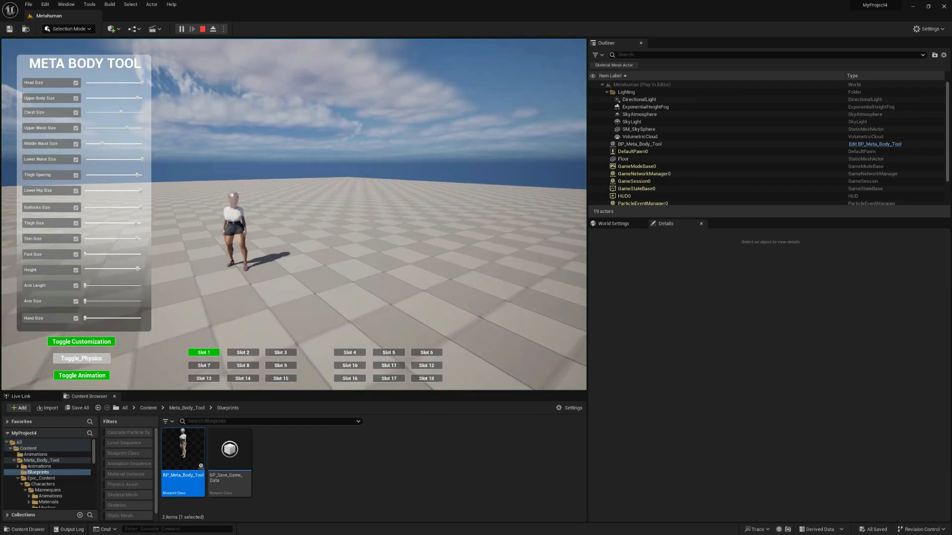
key("w")
key("s")
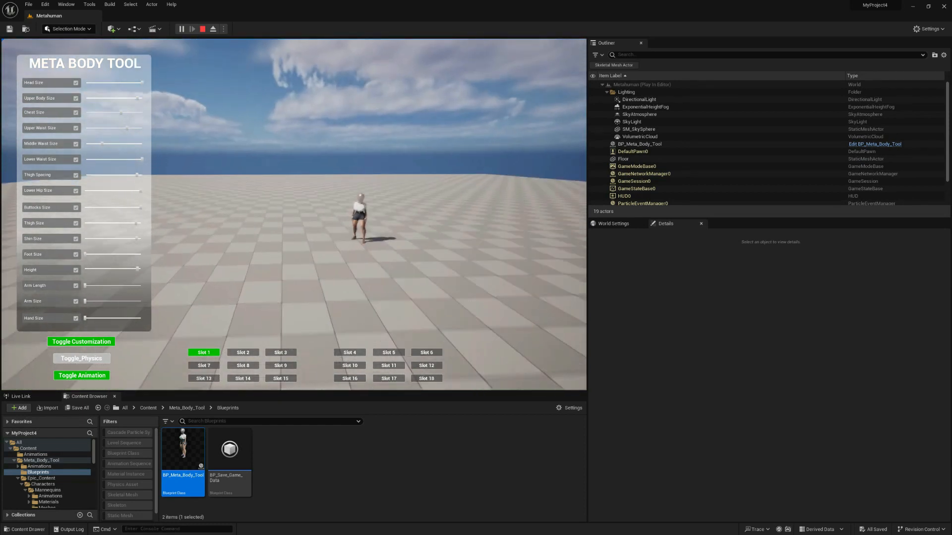
key("w")
key("s")
key("w")
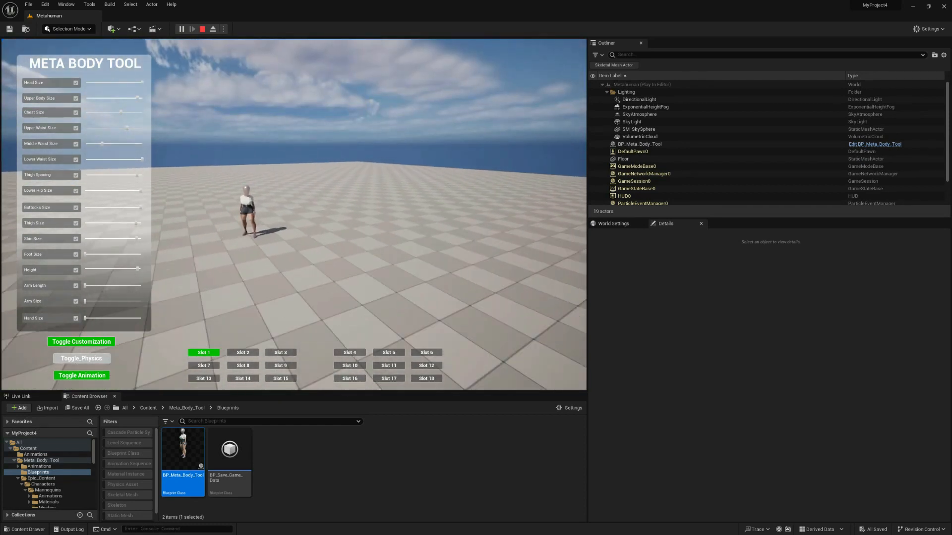
key("Escape")
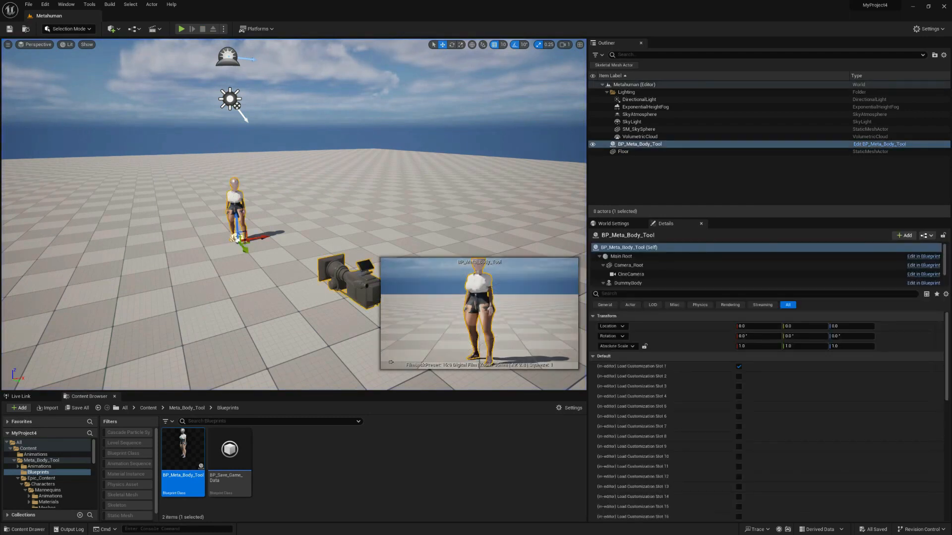
Open the Level Blueprint and add a Set View Target with Blend node connected to Event BeginPlay
left_click(133, 29)
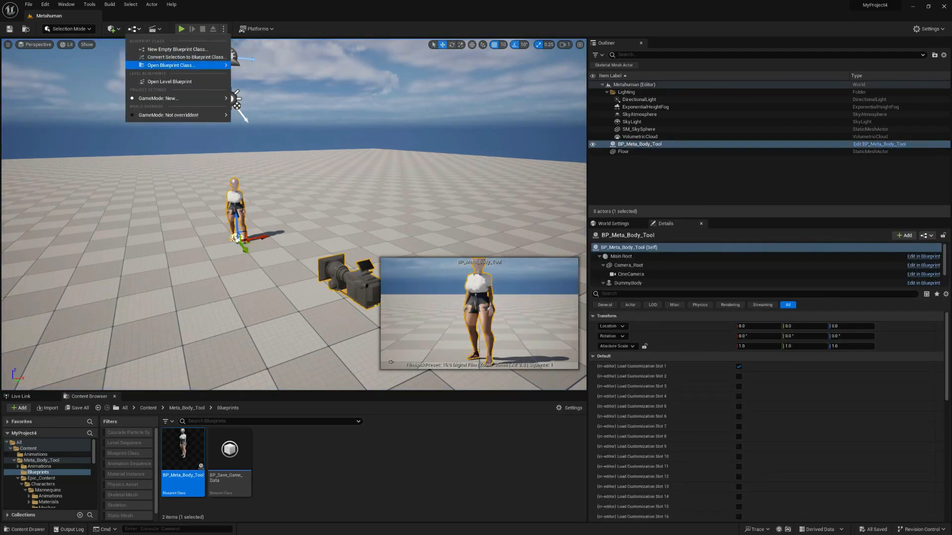
left_click(218, 81)
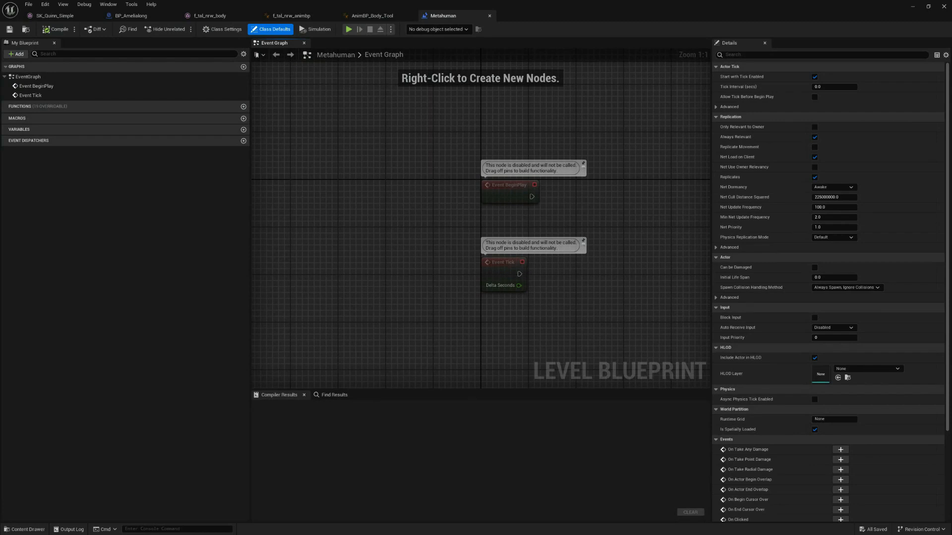
left_click_drag(394, 214, 609, 218)
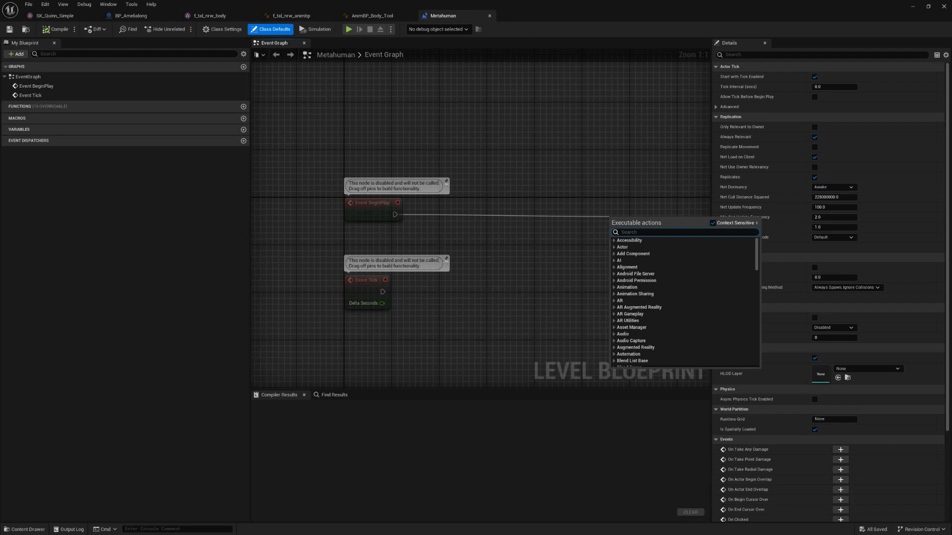
type("blend w")
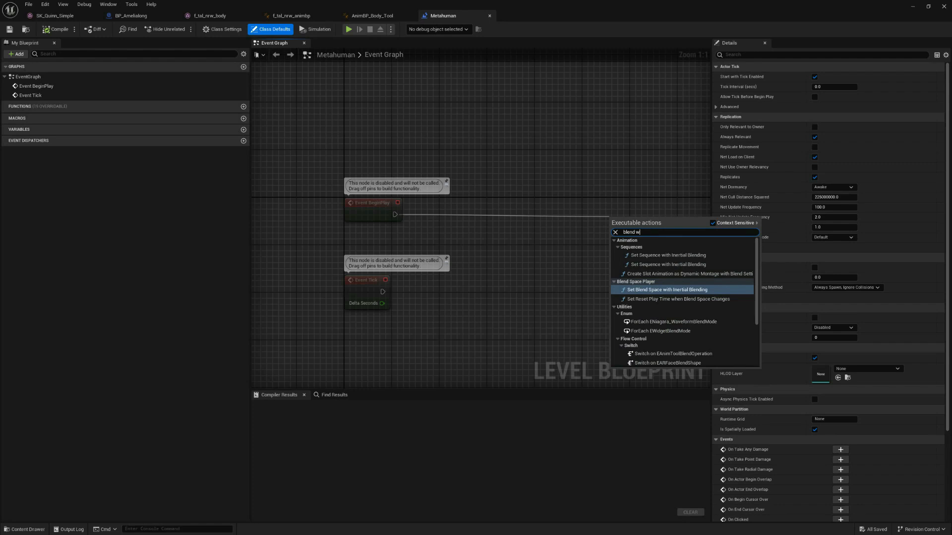
type("ith view")
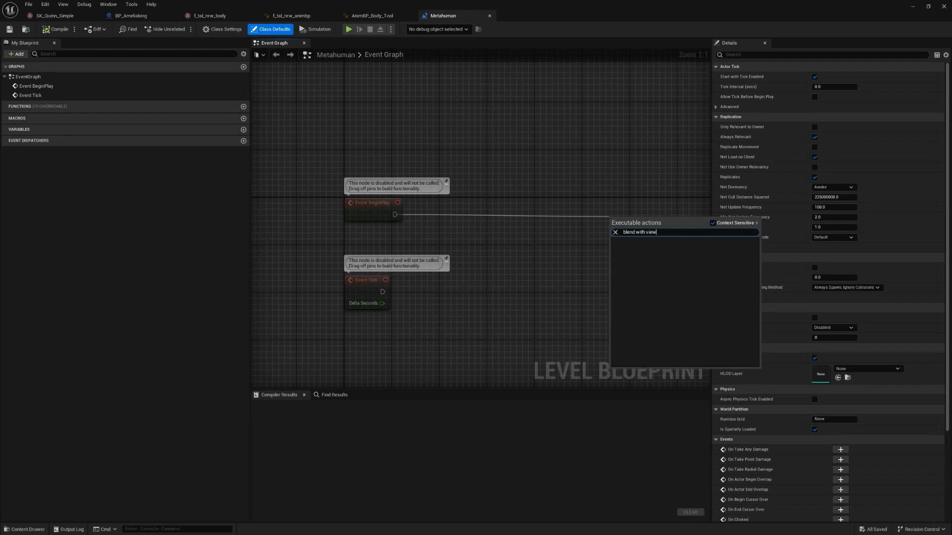
left_click(713, 223)
type("w")
left_click(659, 255)
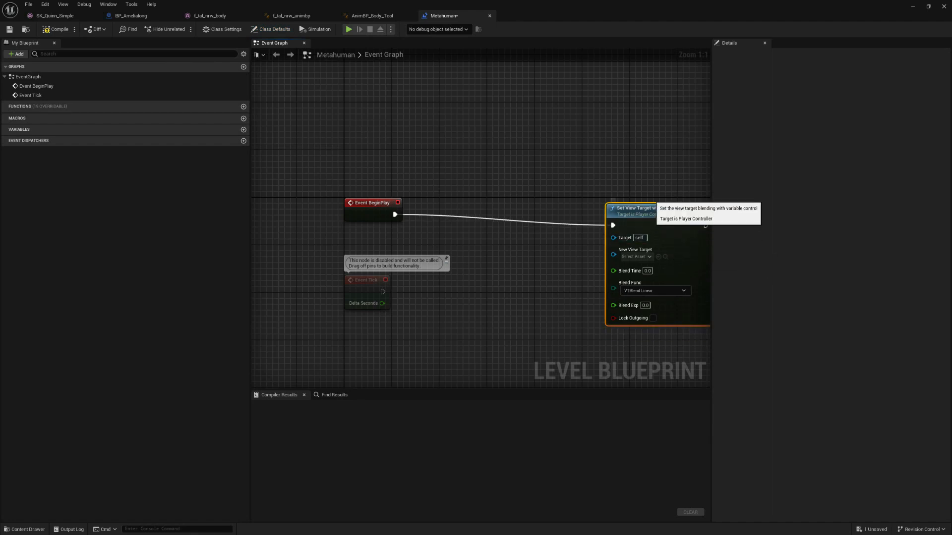
Align the Set View Target with Blend node with Event BeginPlay and feed a BP_Meta_Body_Tool reference into New View Target
key("q")
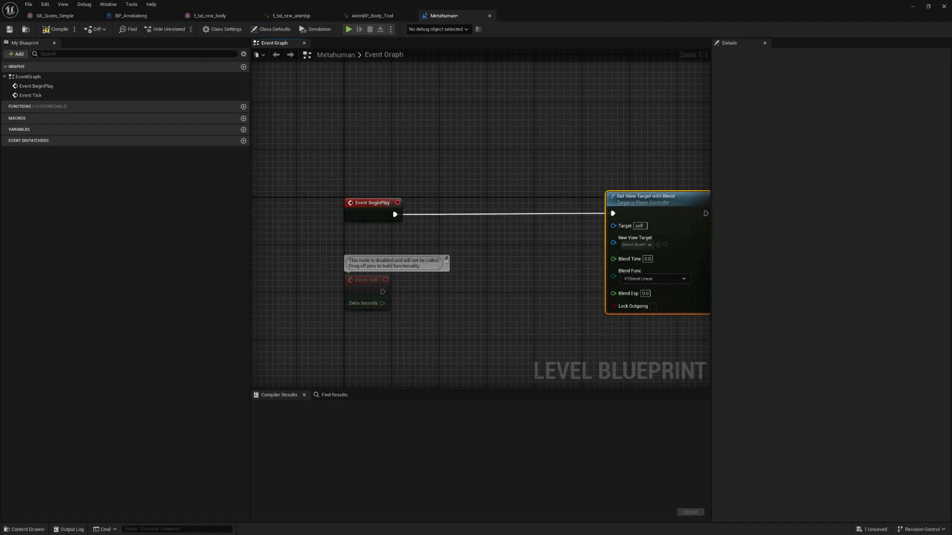
right_click(580, 229)
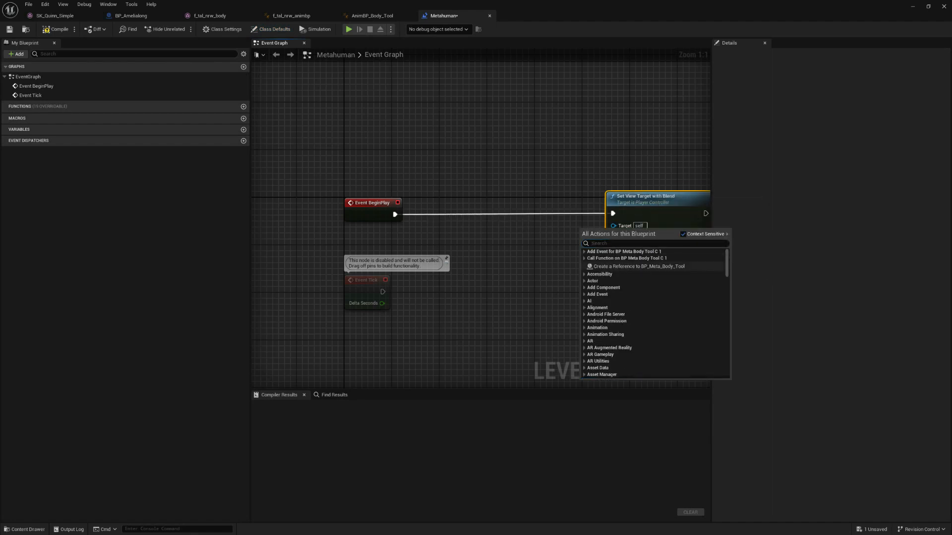
left_click(624, 266)
mouse_move(609, 233)
left_mouse_down()
mouse_move(513, 263)
mouse_move(565, 267)
mouse_move(614, 239)
left_mouse_up()
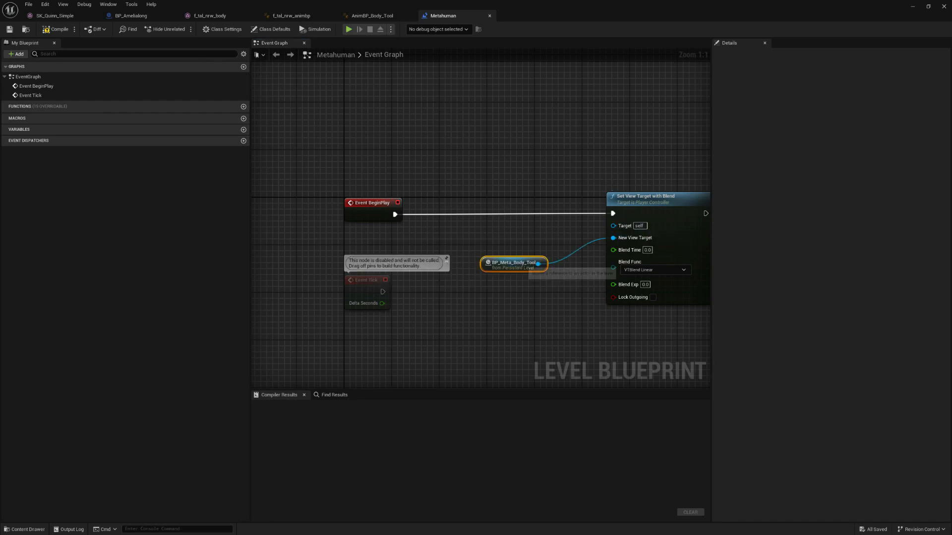
left_click_drag(626, 5, 748, 213)
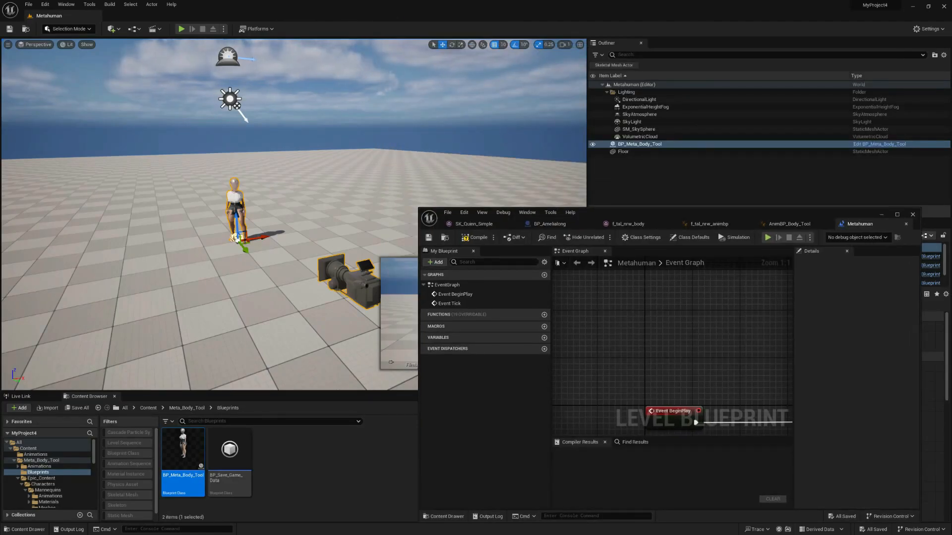
double_click(713, 213)
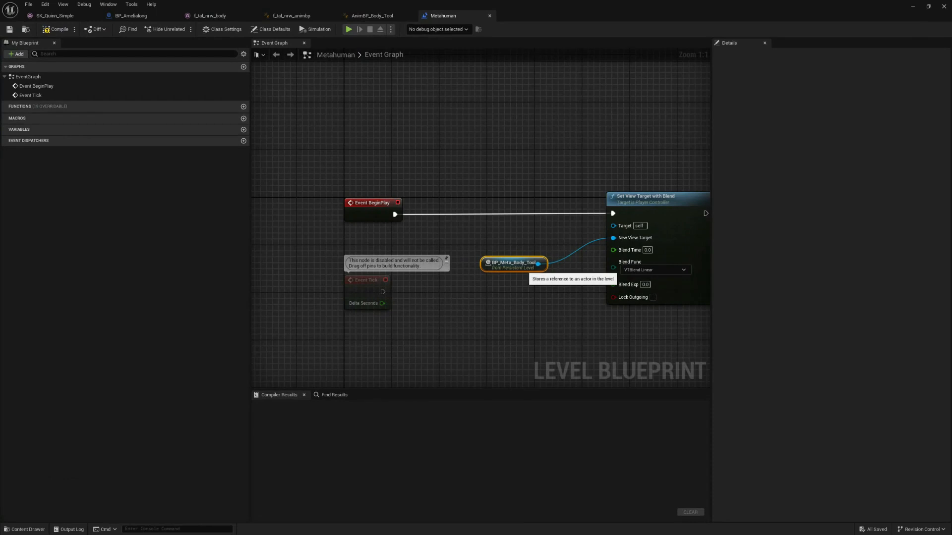
Delete the BP_Meta_Body_Tool reference node and create a new reference to that level actor in its place
key("Delete")
right_click(497, 259)
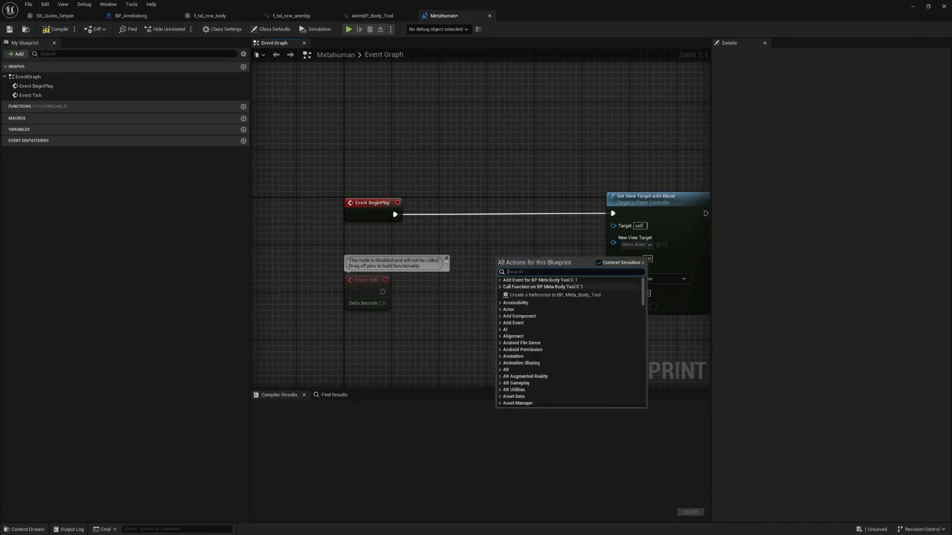
left_click(555, 295)
Add a Get Player Controller node and wire its return value to the Target of Set View Target with Blend
left_click_drag(550, 258, 500, 233)
type("get cont")
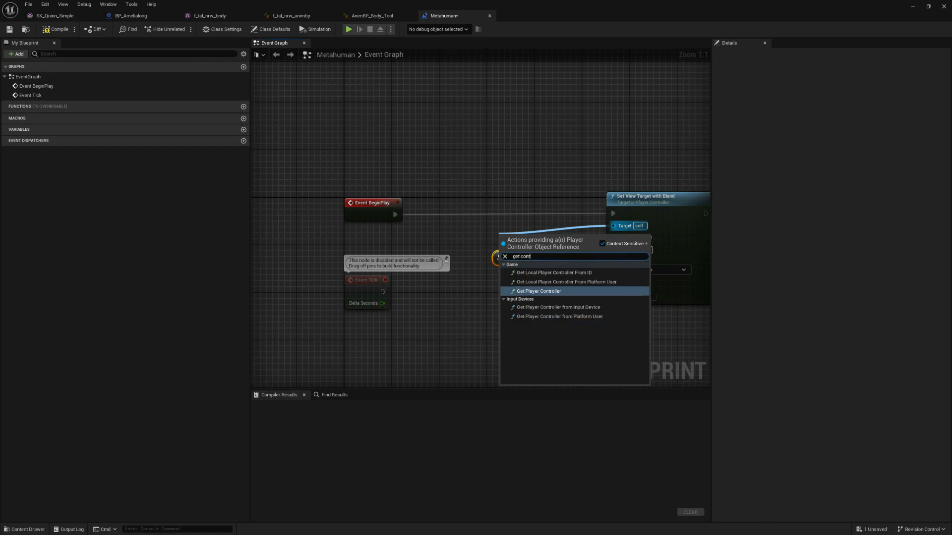
left_click(538, 291)
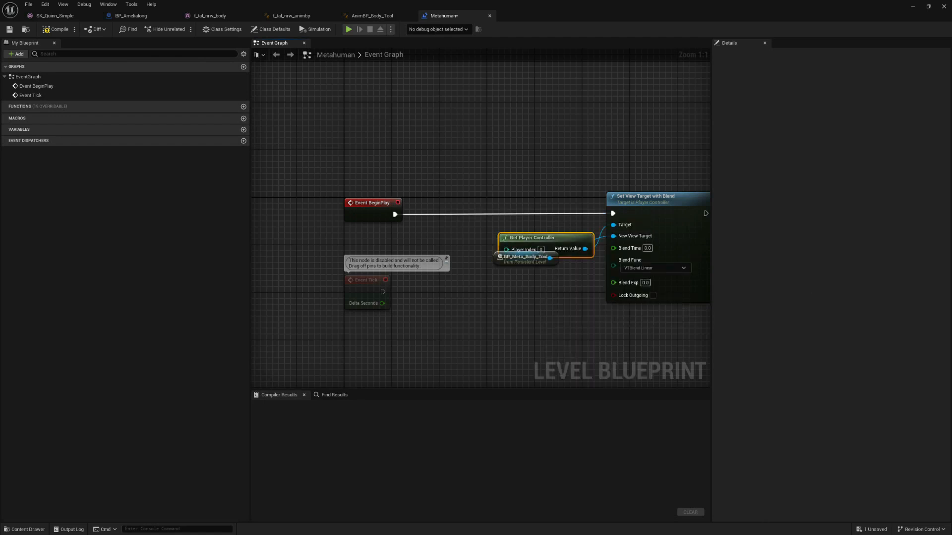
Compile the Level Blueprint, play-test the Metahuman level, and stop the session
left_click(55, 29)
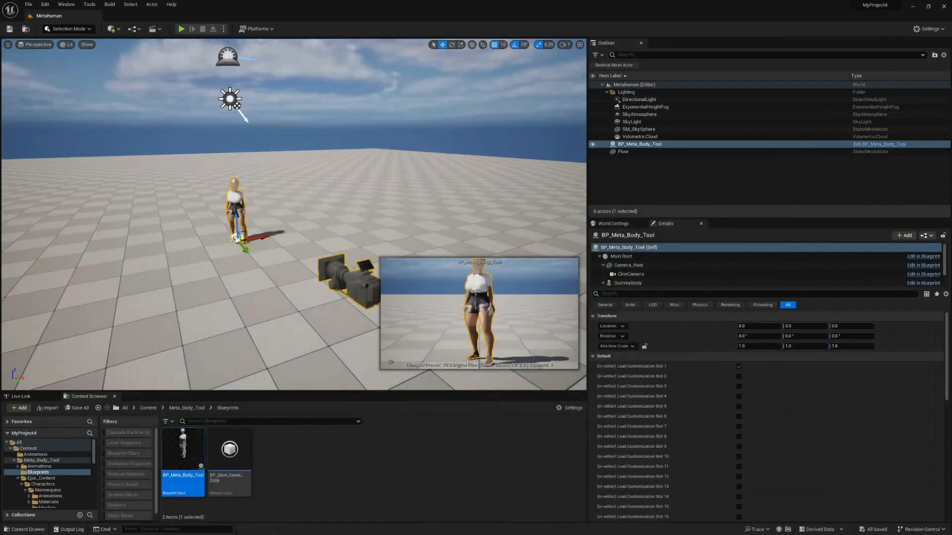
left_click(181, 29)
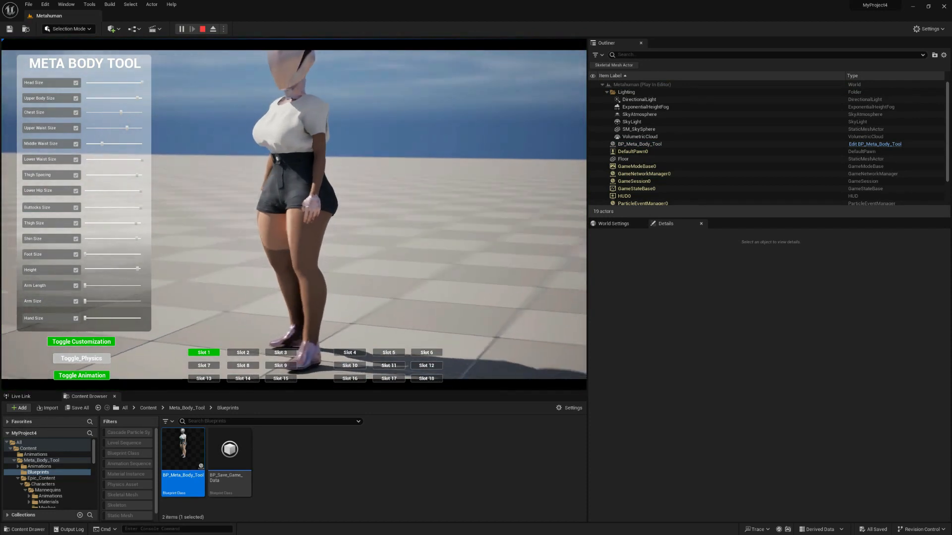
key("Escape")
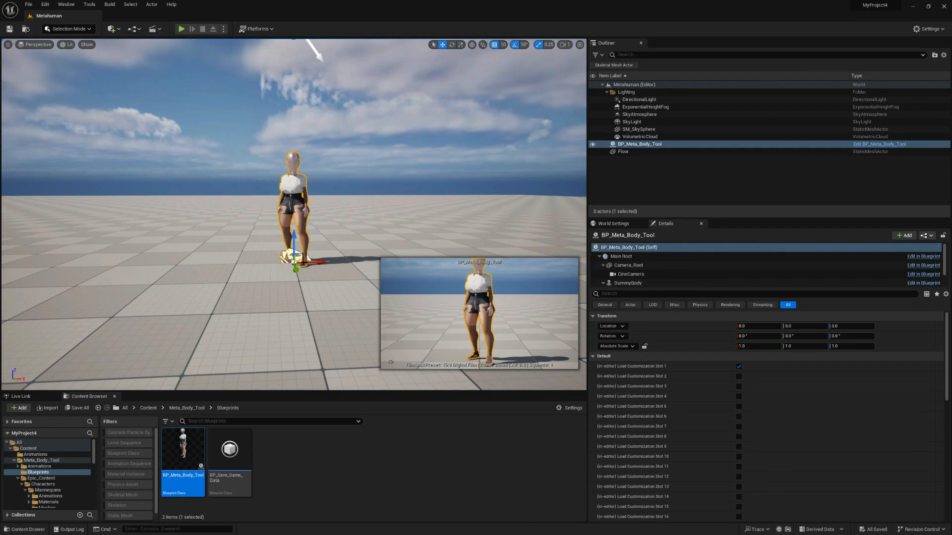
Enable Actor Hidden in Game on the BP_Meta_Body_Tool actor and save the level
type("hidden")
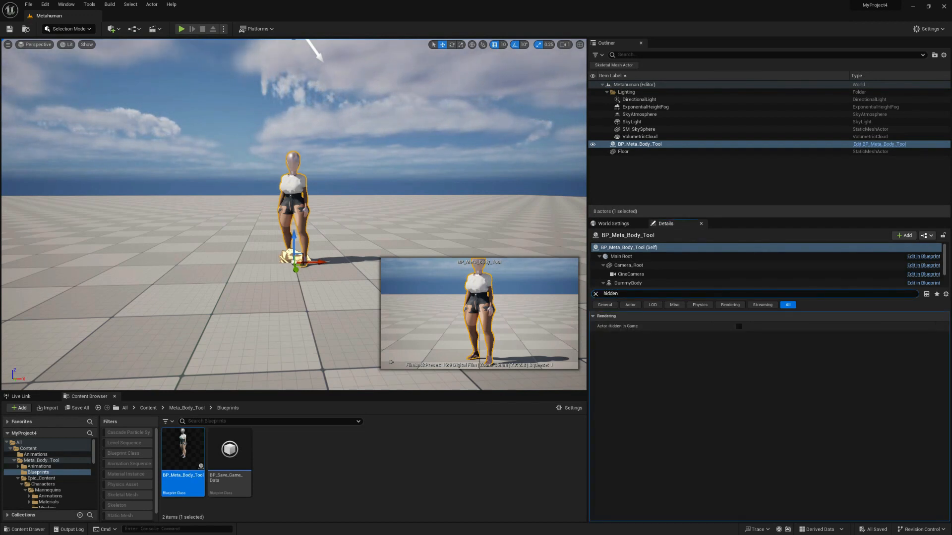
left_click(739, 326)
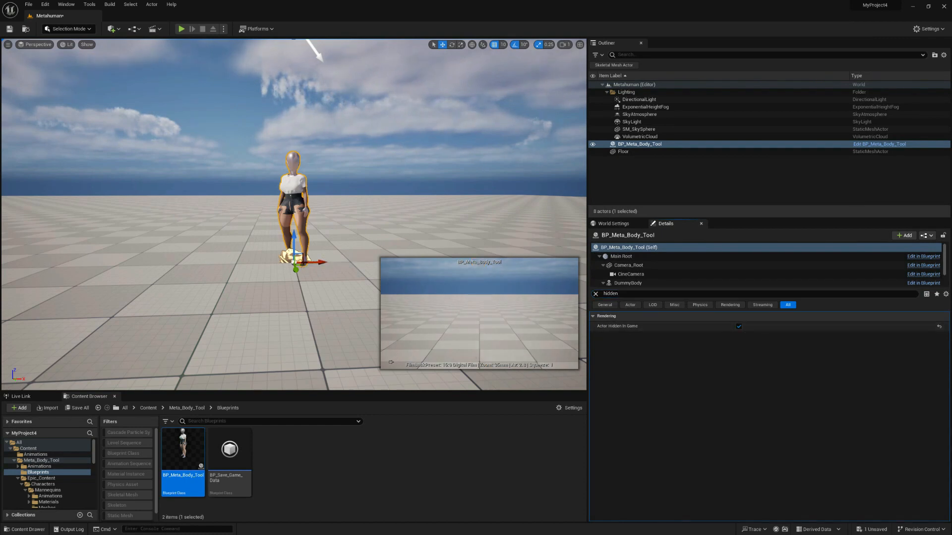
left_click(446, 134)
key("ctrl+s")
Place BP_Amelialong from the MetaHumans/Amelialong folder in the level at the Meta Body Tool character's feet
scroll(50, 475, "down", 10)
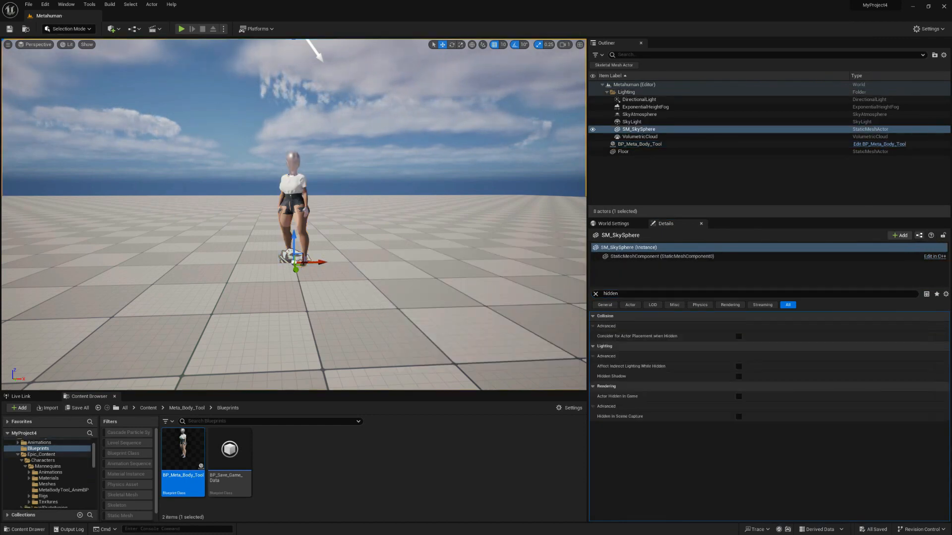
scroll(49, 478, "up", 5)
scroll(50, 476, "up", 2)
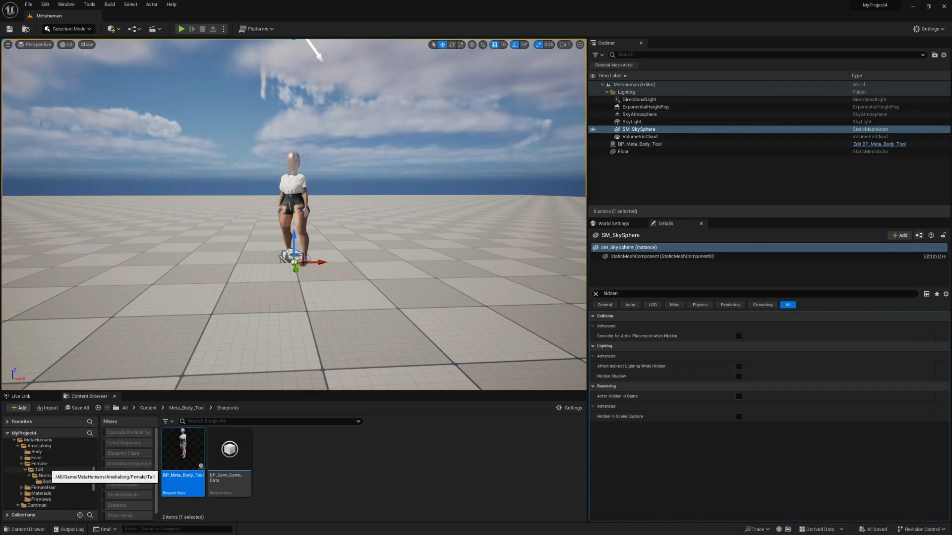
left_click(40, 457)
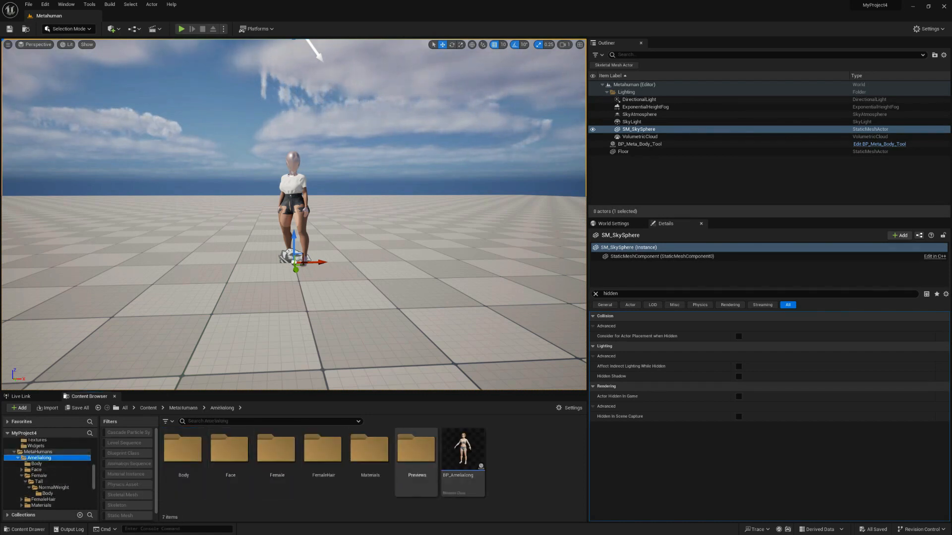
left_click(462, 451)
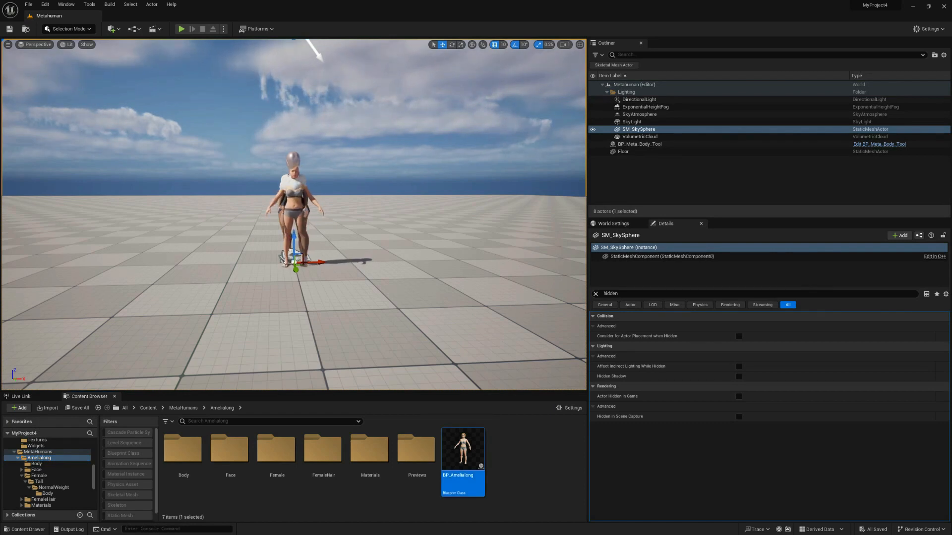
left_click_drag(296, 262, 296, 262)
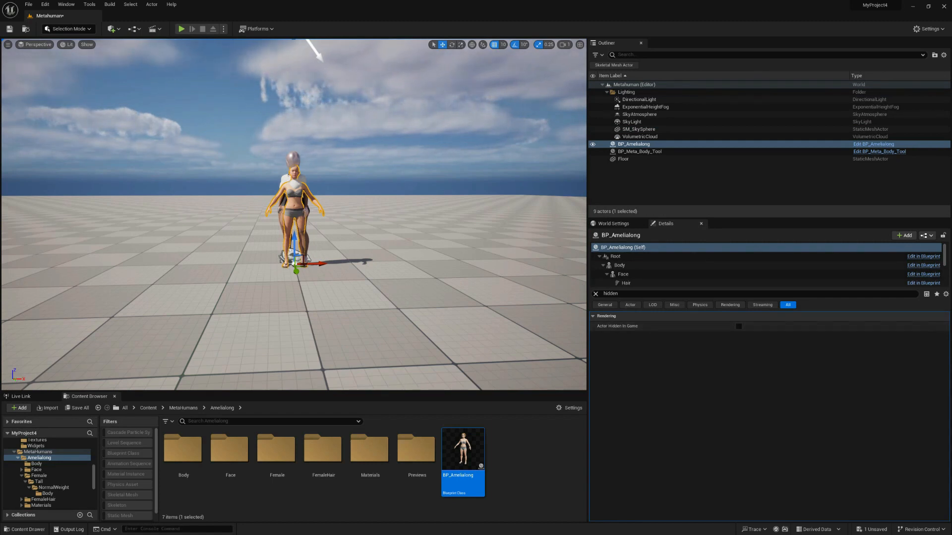
Clear the property filter and set the BP_Amelialong actor's Y location to 0
left_click(595, 294)
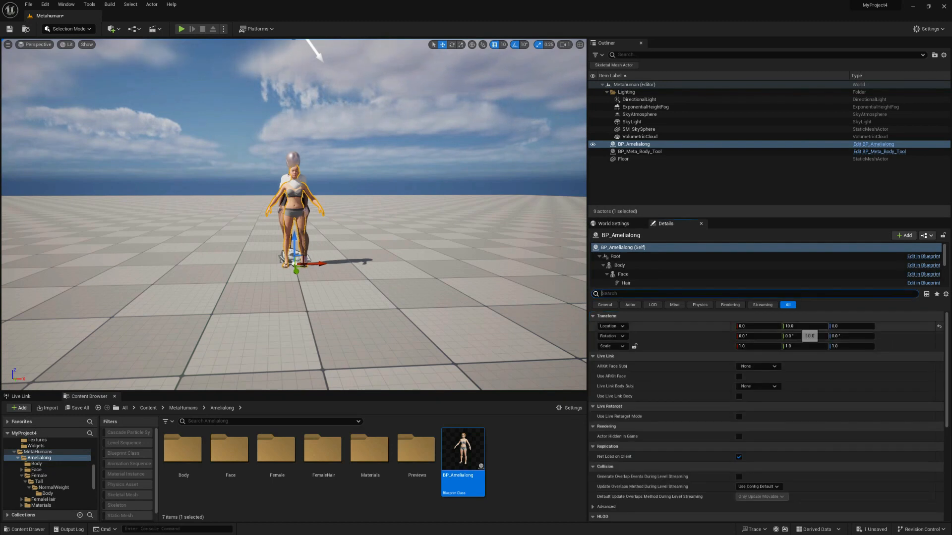
left_click(804, 326)
type("0")
key("Return")
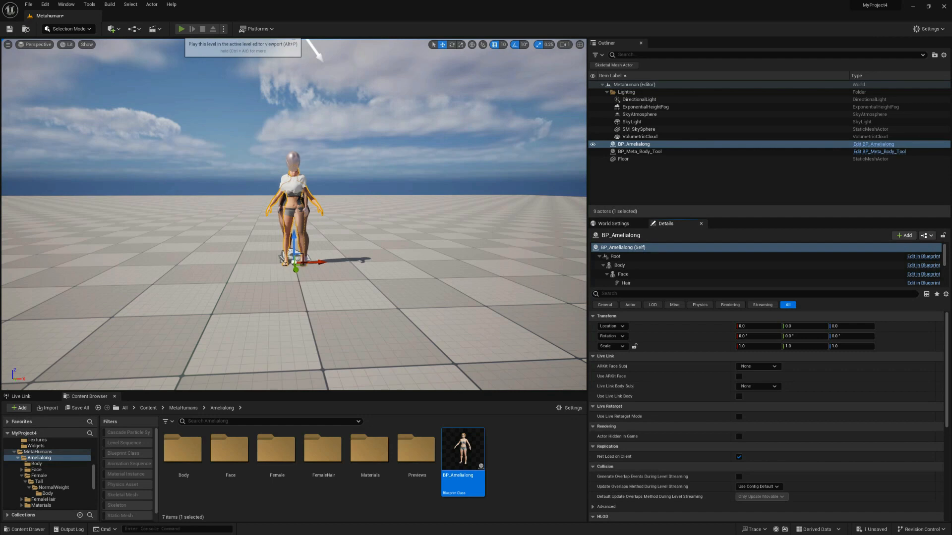
Play-test the level with the MetaHuman, stop the session, and review the BP_Meta_Body_Tool actor's properties
left_click(182, 29)
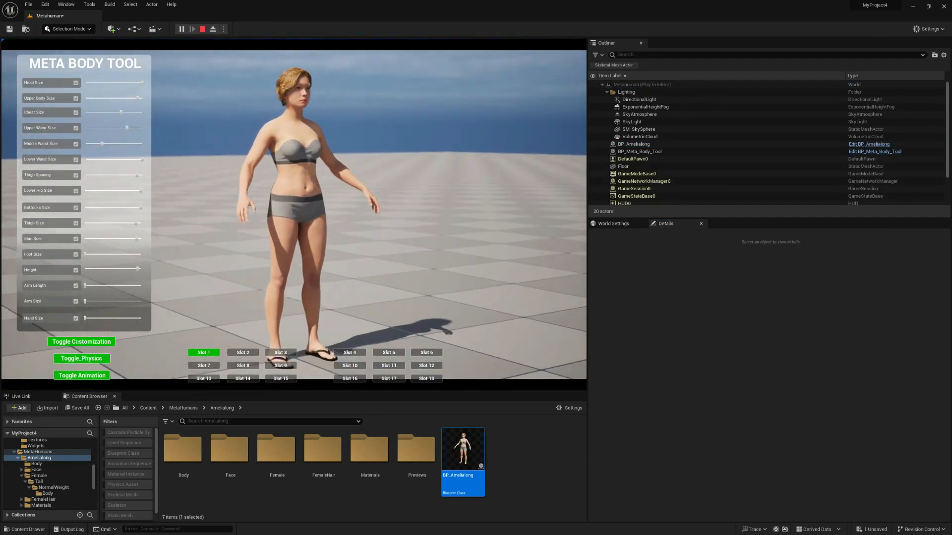
key("Escape")
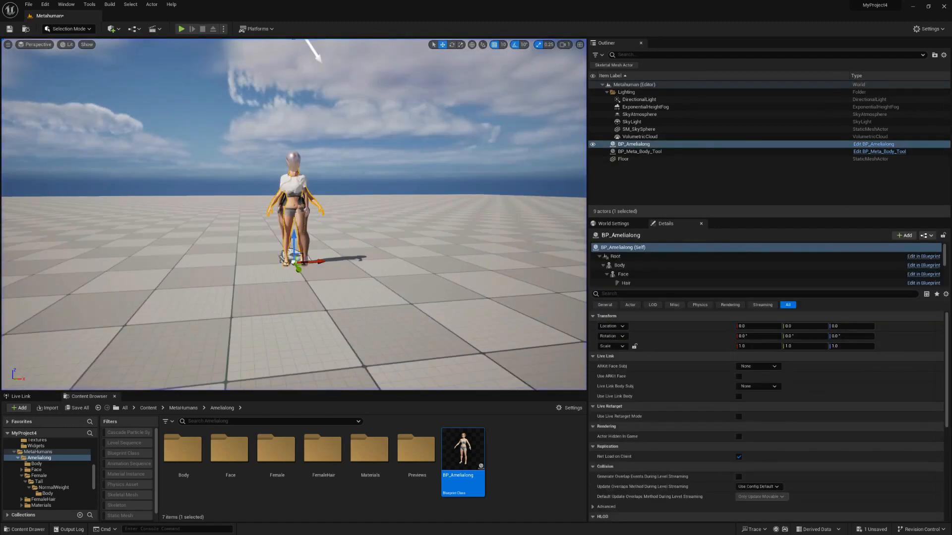
left_click(639, 152)
scroll(763, 418, "down", 3)
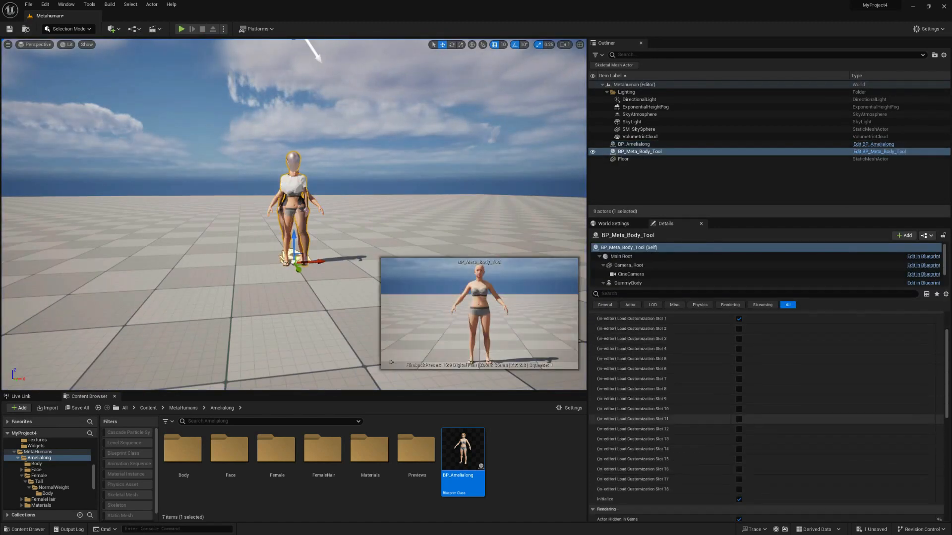
scroll(294, 215, "up", 4)
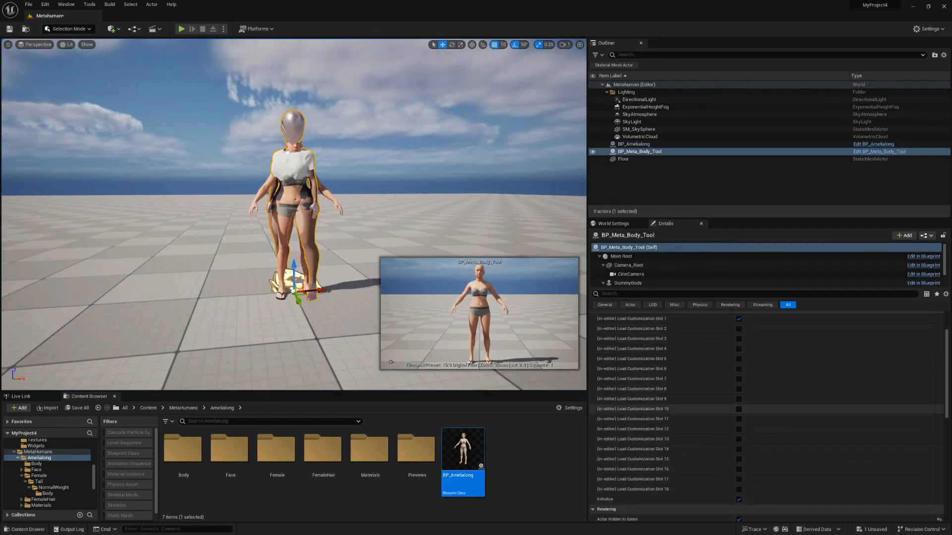
scroll(764, 402, "up", 3)
scroll(764, 416, "down", 15)
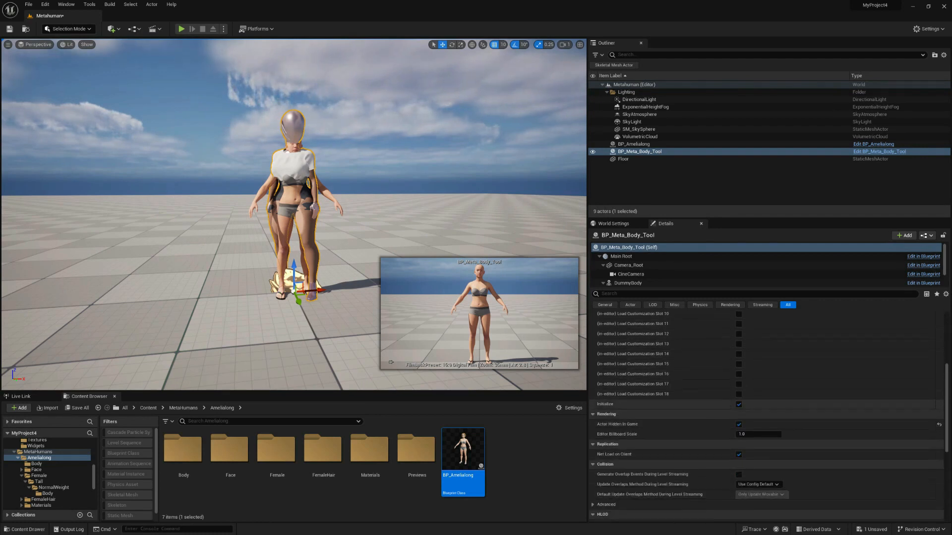
scroll(766, 416, "up", 3)
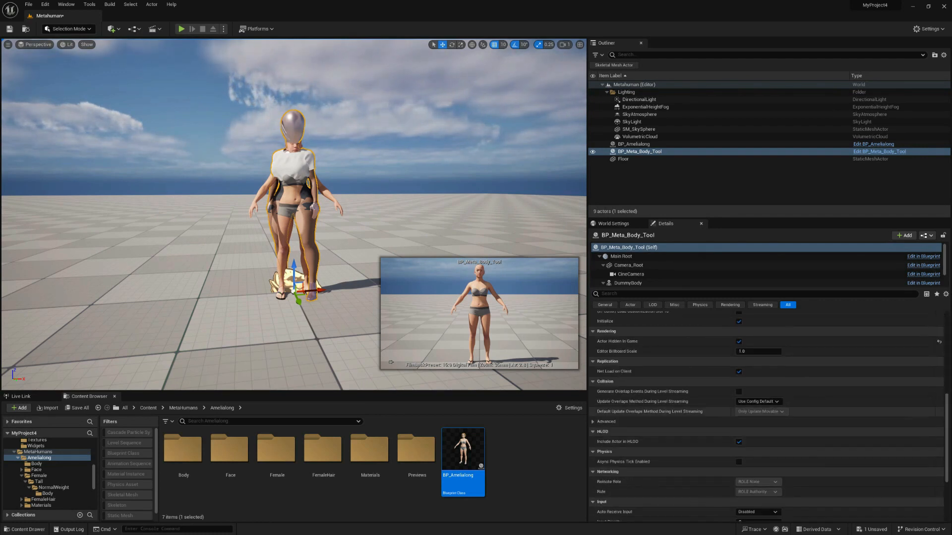
Open the BP_Amelialong blueprint beside the level view and examine the Body component's animation settings
right_click(296, 196)
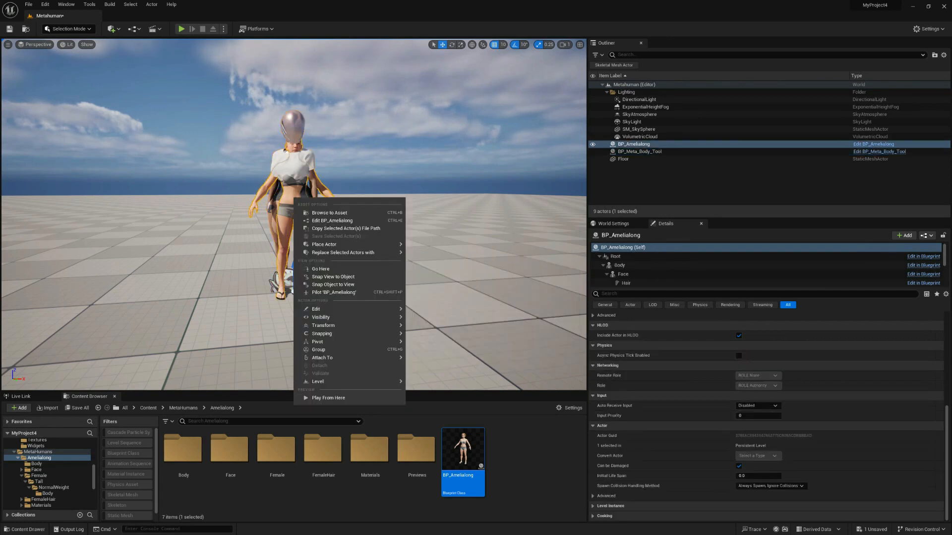
left_click(327, 221)
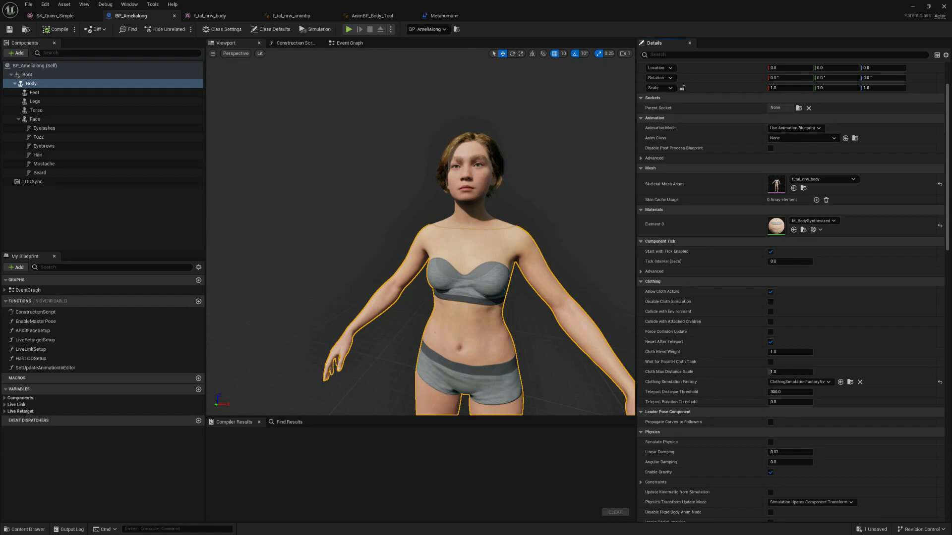
left_click_drag(619, 7, 571, 49)
scroll(753, 196, "down", 4)
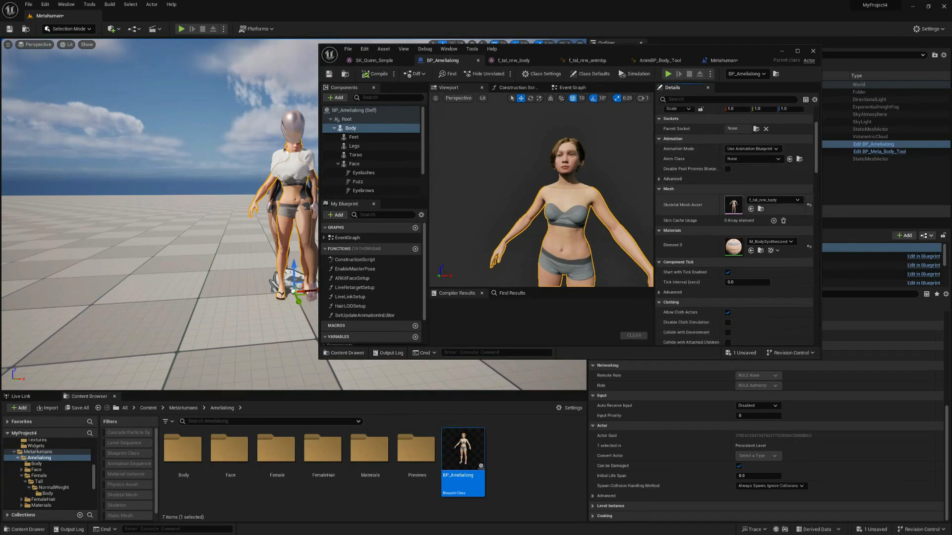
scroll(752, 218, "up", 3)
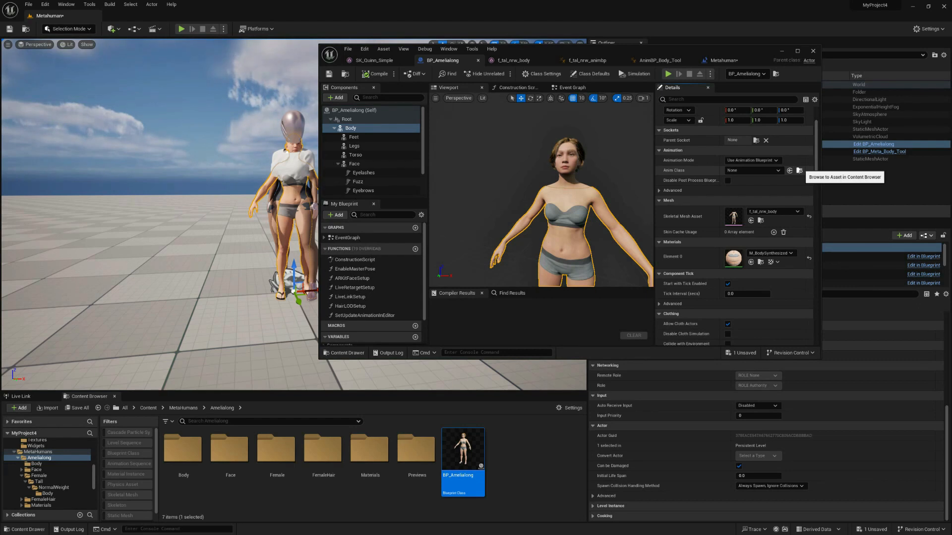
right_click_drag(169, 218, 202, 216)
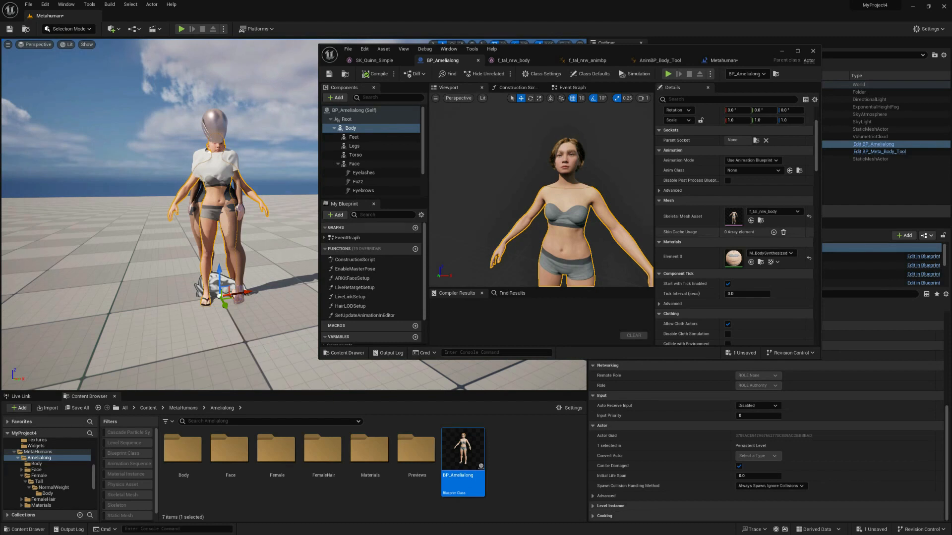
Open the Body component's f_tal_nrw_body skeletal mesh and locate its post-process anim blueprint in the project content
left_click(760, 221)
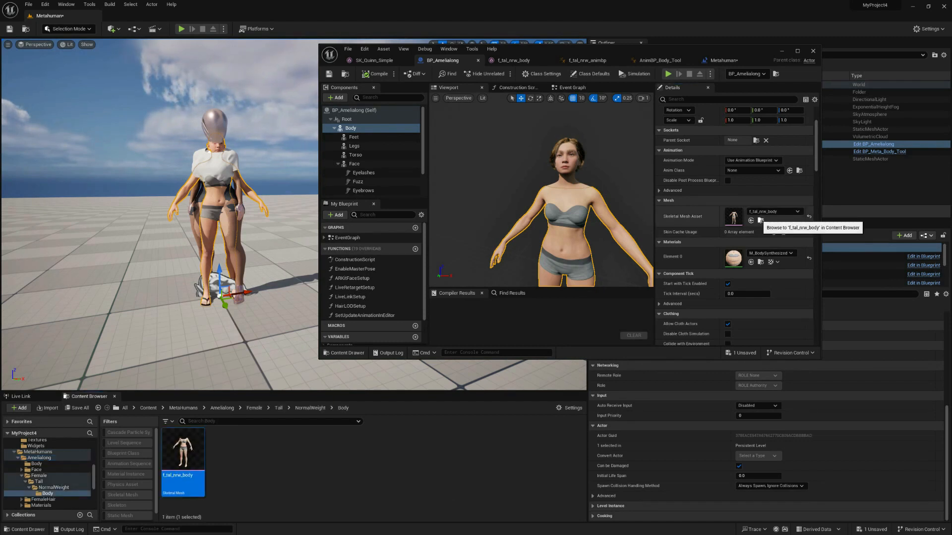
double_click(183, 451)
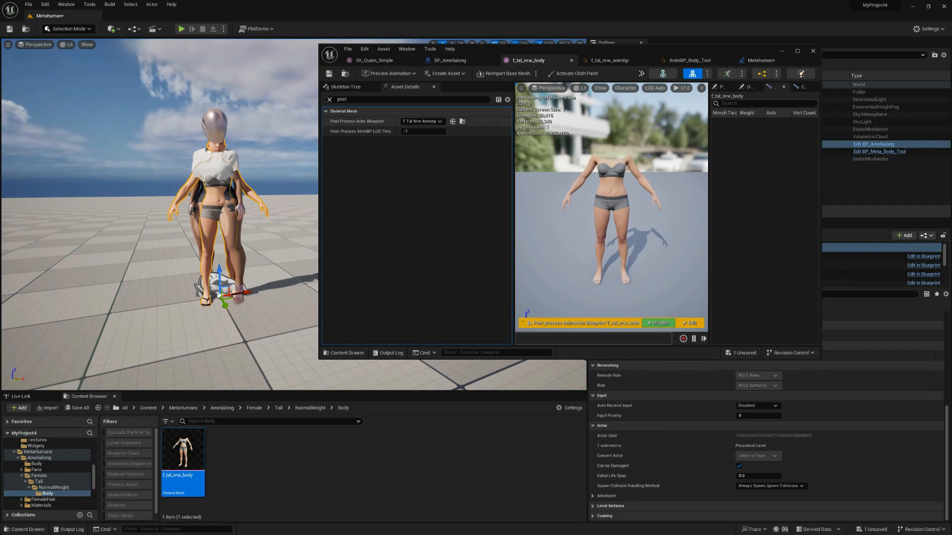
left_click(462, 122)
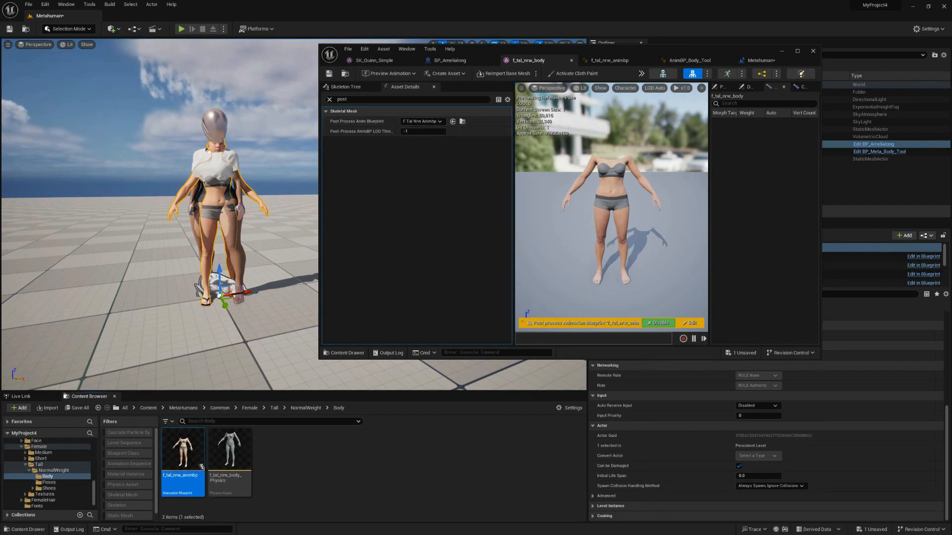
scroll(47, 474, "up", 10)
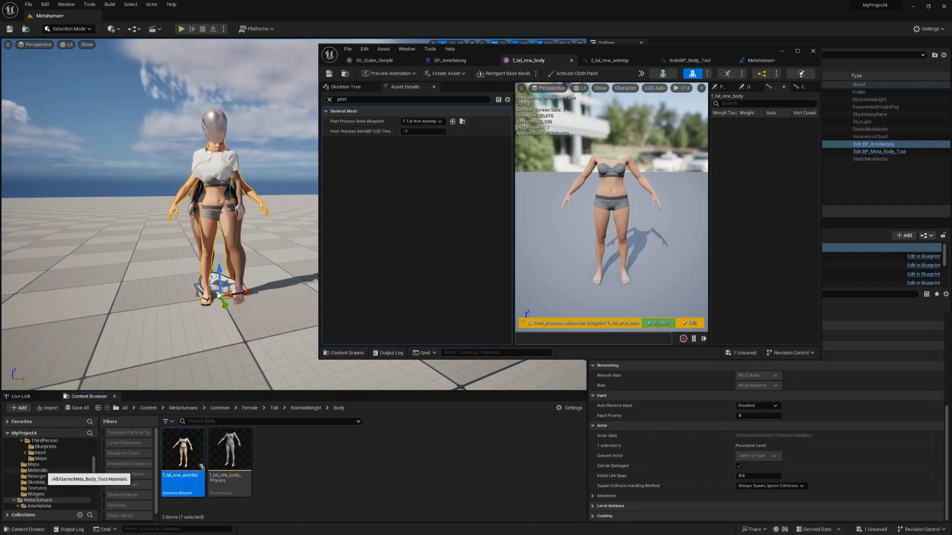
Assign AnimBP_Body_Tool from the Animations folder as the f_tal_nrw_body mesh's Post Process Anim Blueprint, and save everything
scroll(47, 473, "up", 3)
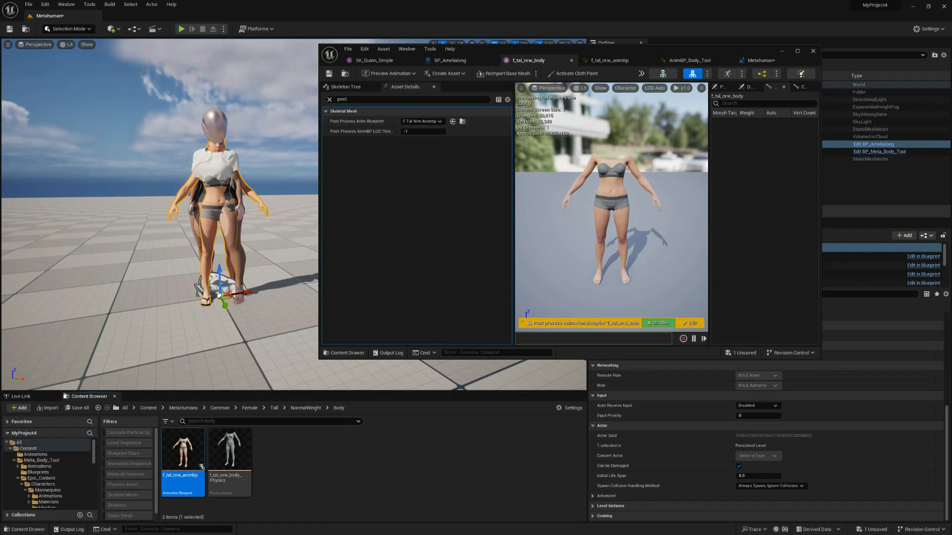
left_click(39, 466)
left_click(35, 455)
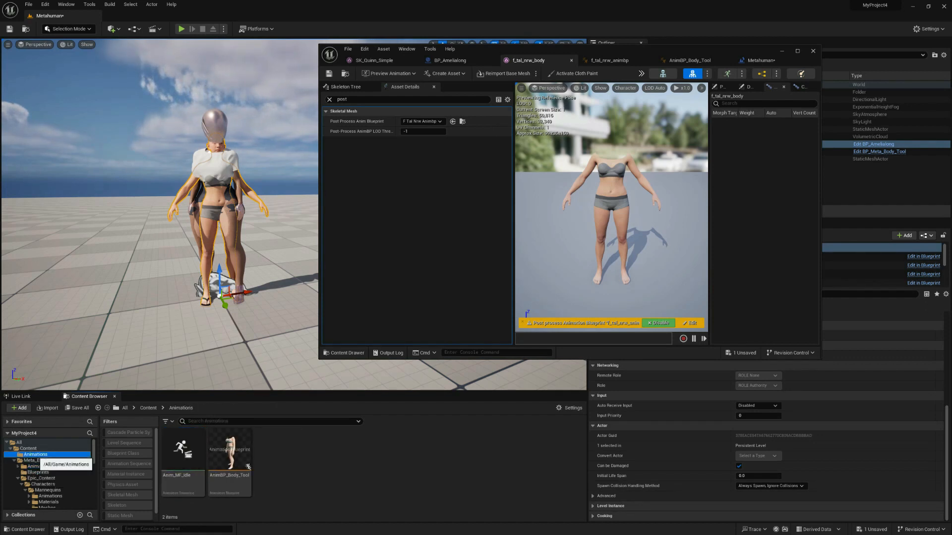
left_click(248, 466)
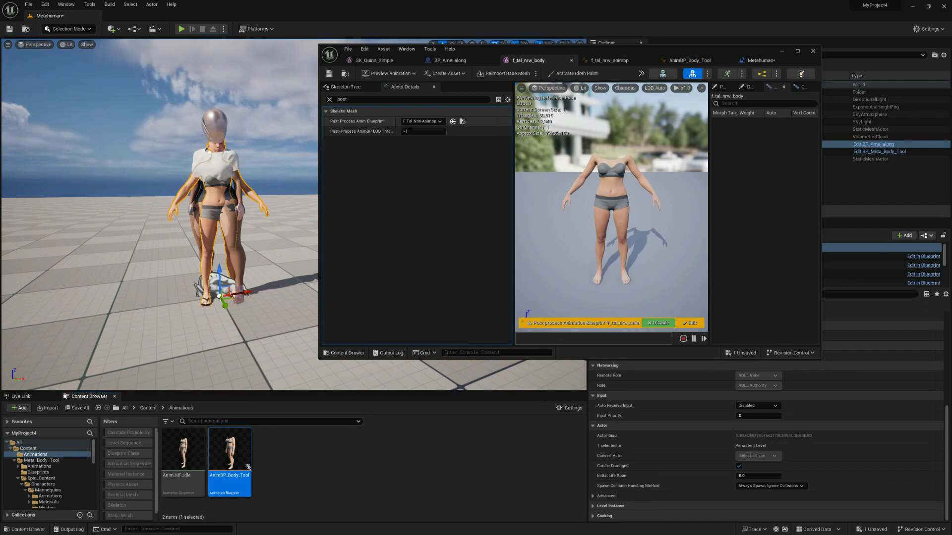
left_click(453, 121)
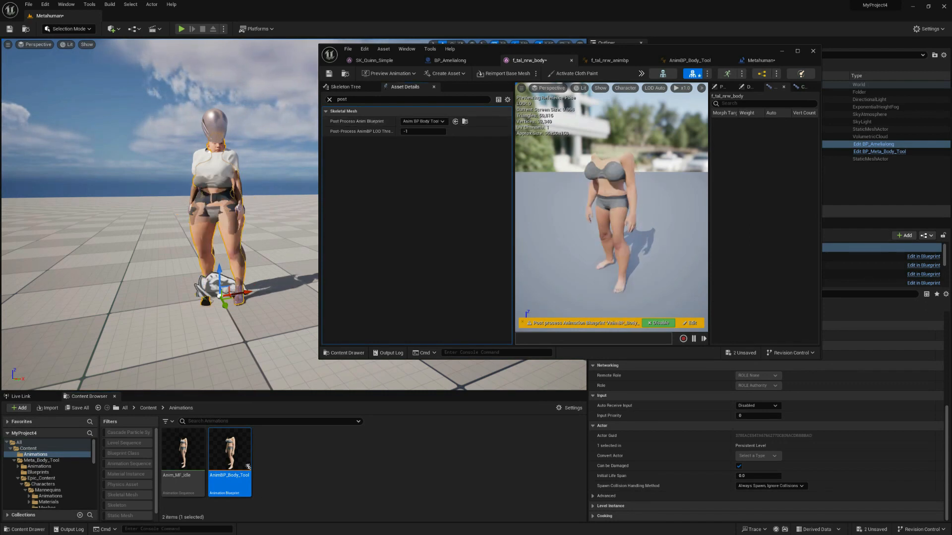
key("ctrl+shift+s")
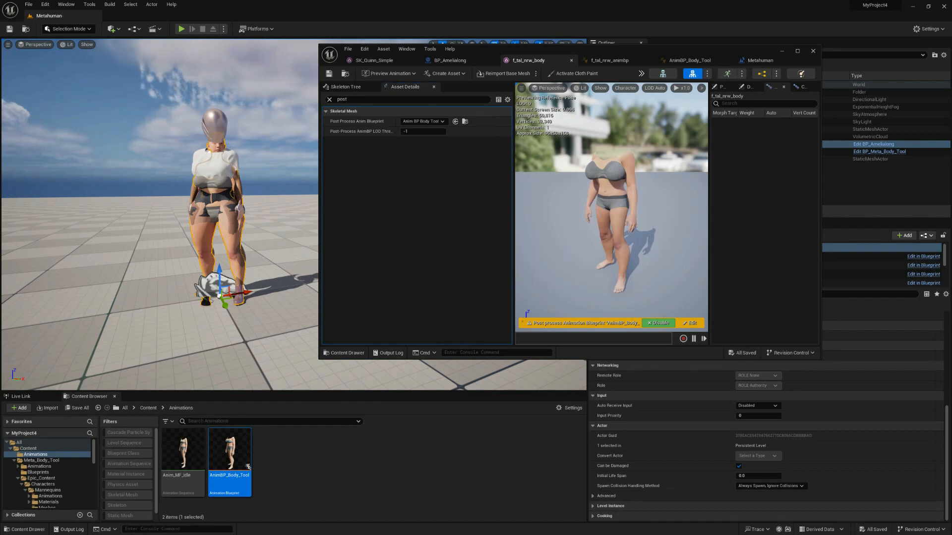
left_click(781, 51)
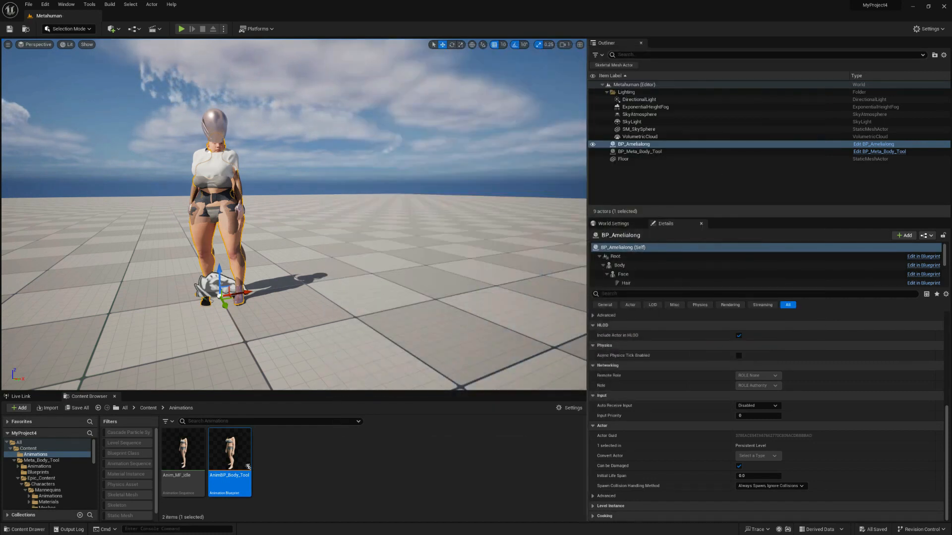
Play-test the level briefly, stop it, and restart the play session in a fullscreen viewport
key("alt+p")
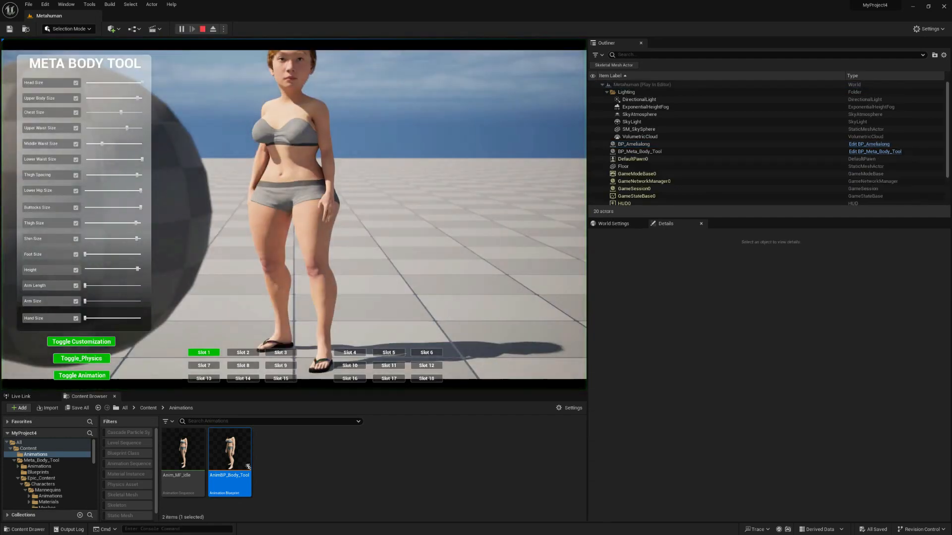
key("Escape")
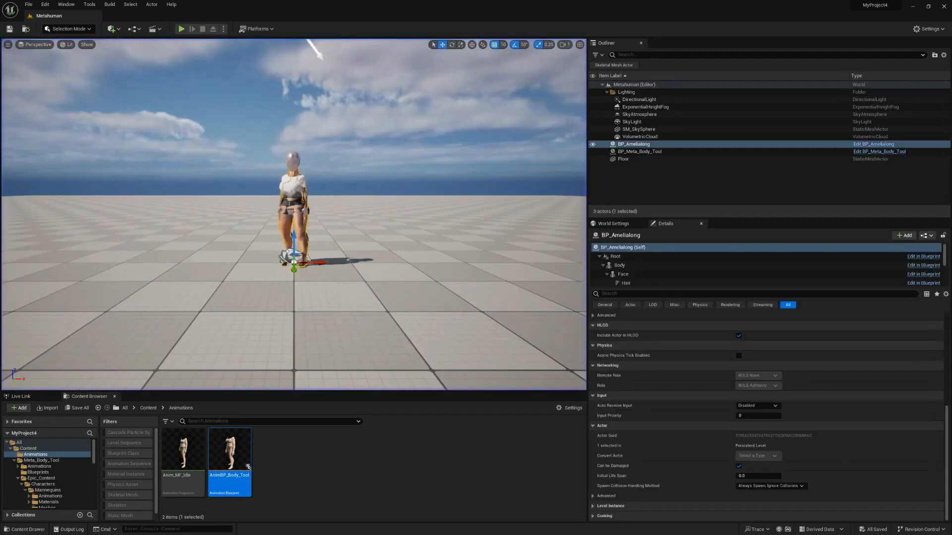
key("s")
key("a")
left_click(181, 29)
key("F11")
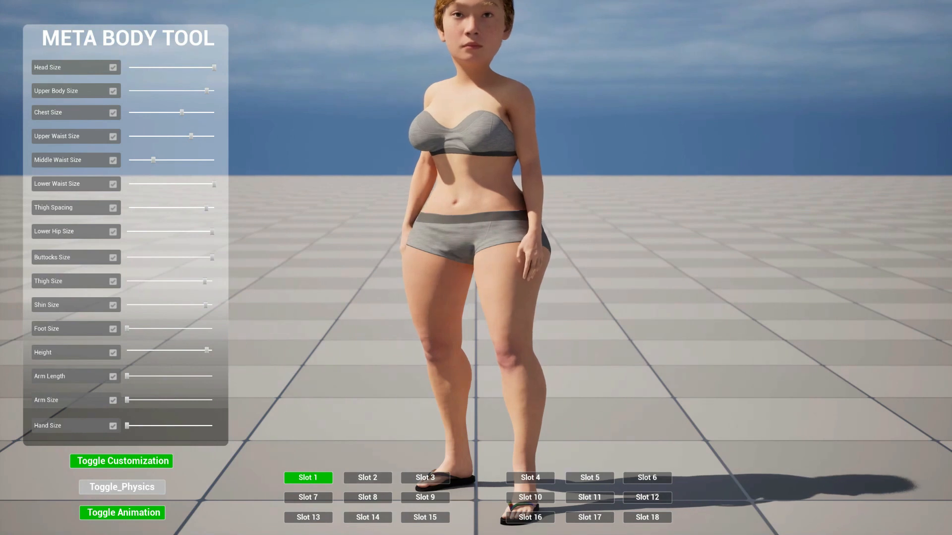
Cycle the MetaHuman through the saved body presets in Slots 7, 3, 2 and 1, finishing on Slot 2
left_click(308, 498)
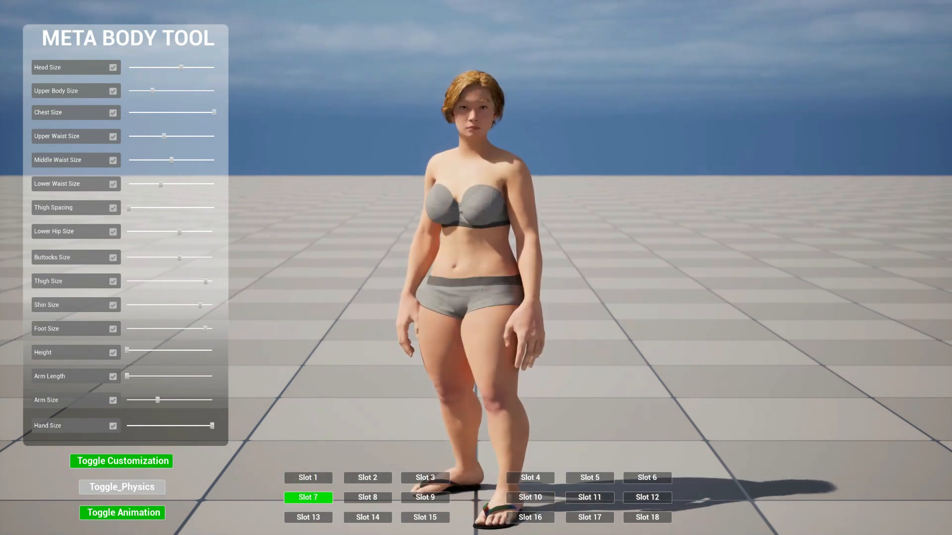
mouse_move(337, 426)
left_mouse_down()
mouse_move(470, 427)
mouse_move(337, 426)
left_mouse_up()
left_click(425, 478)
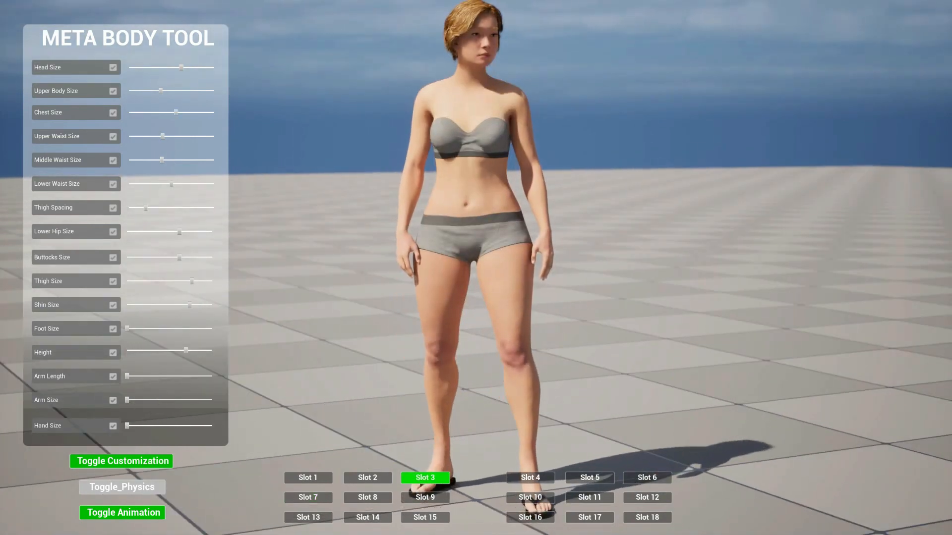
left_click(367, 478)
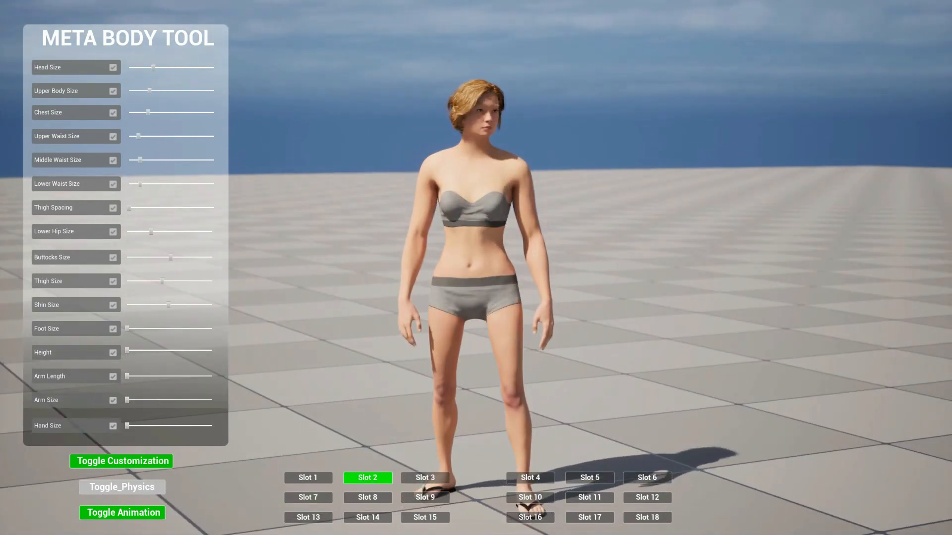
left_click(308, 478)
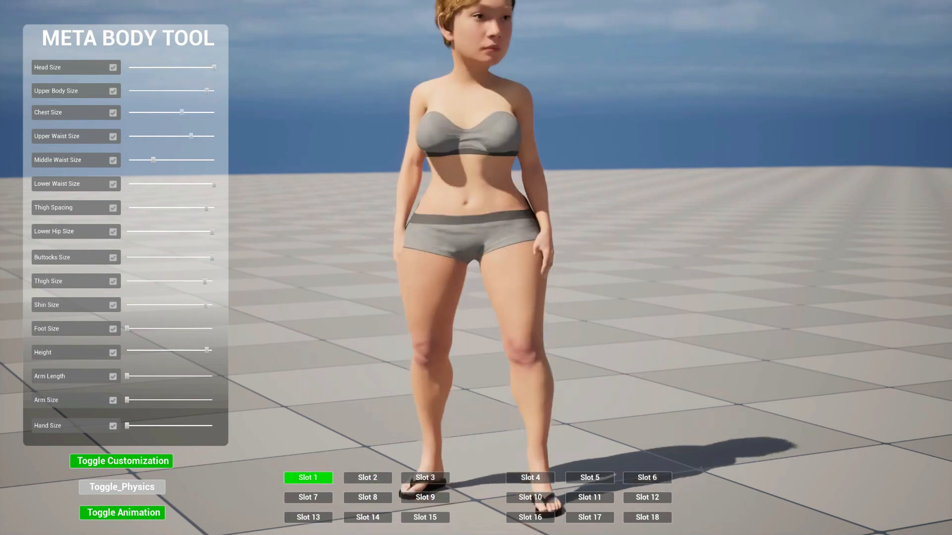
left_click(367, 478)
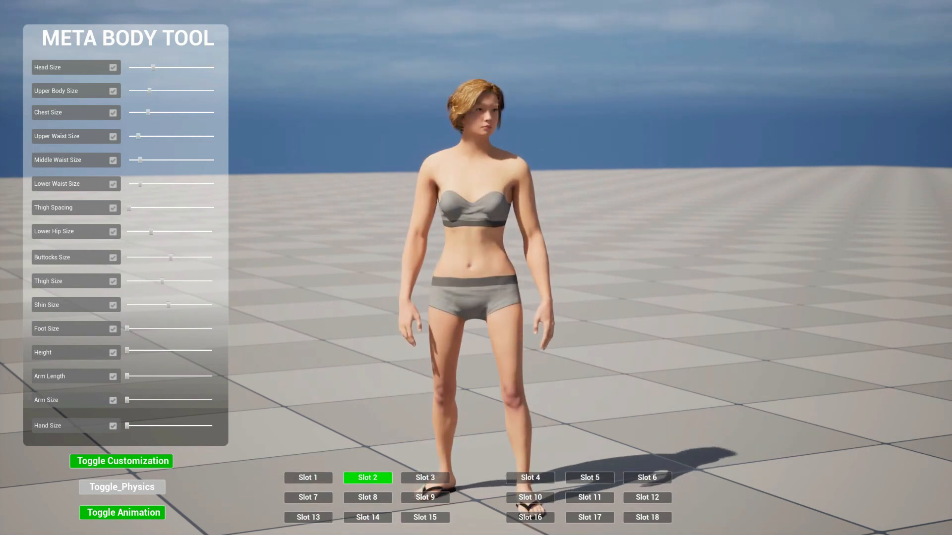
Load Slot 8, increase its height, chest size and thigh spacing, and reduce the upper, middle and lower waist sizes
left_click(367, 497)
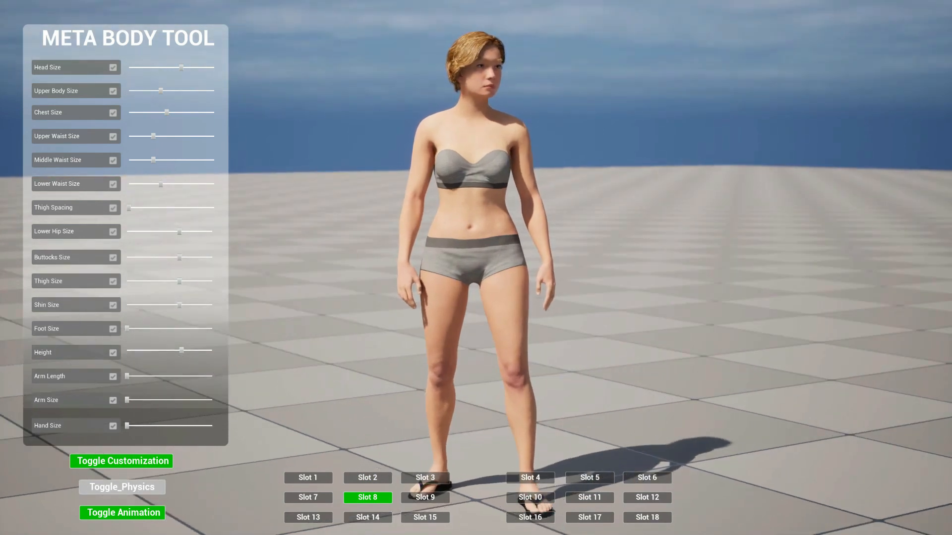
left_click_drag(181, 350, 190, 350)
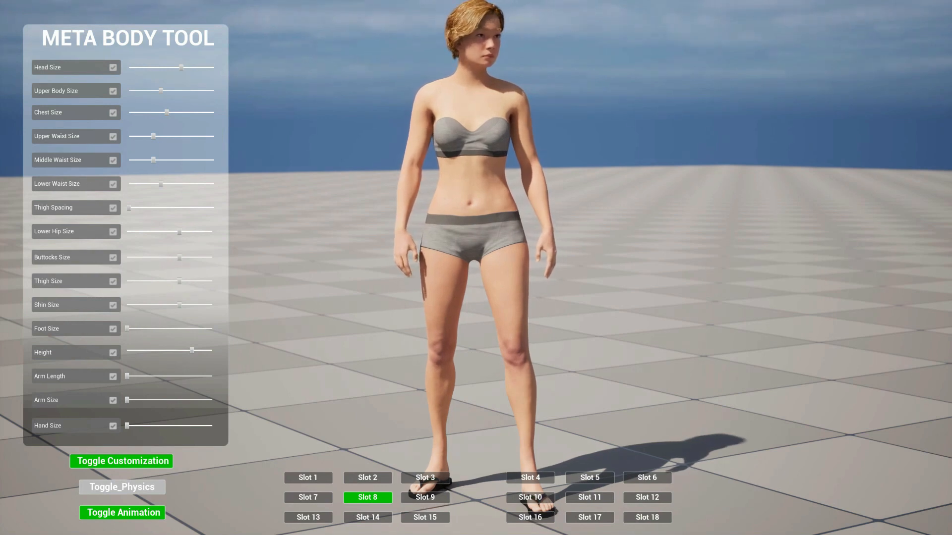
left_click_drag(167, 113, 160, 208)
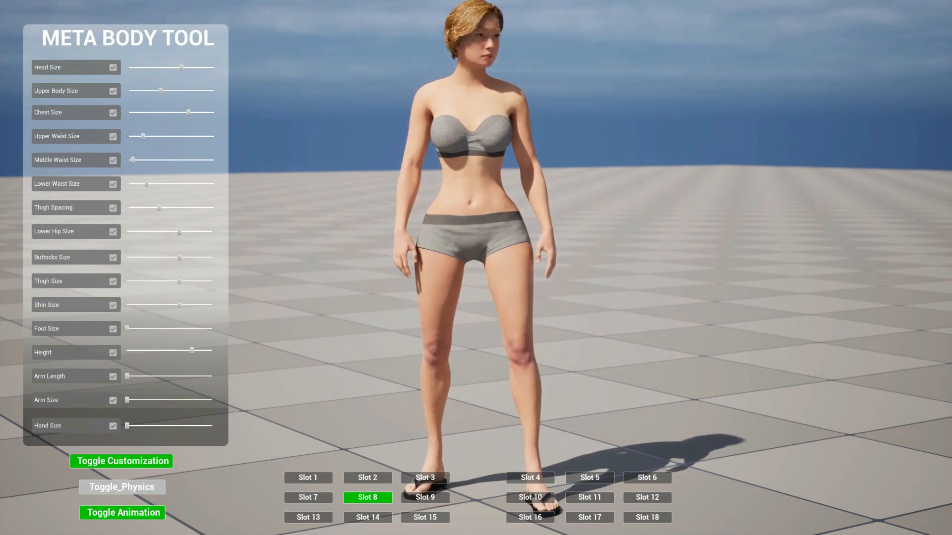
Increase the Slot 8 body's lower hip, thigh, shin and buttocks sizes, checking the shape from several angles
left_click_drag(179, 231, 189, 232)
left_click_drag(179, 281, 186, 281)
mouse_move(476, 267)
left_mouse_down()
mouse_move(605, 268)
mouse_move(476, 268)
left_mouse_up()
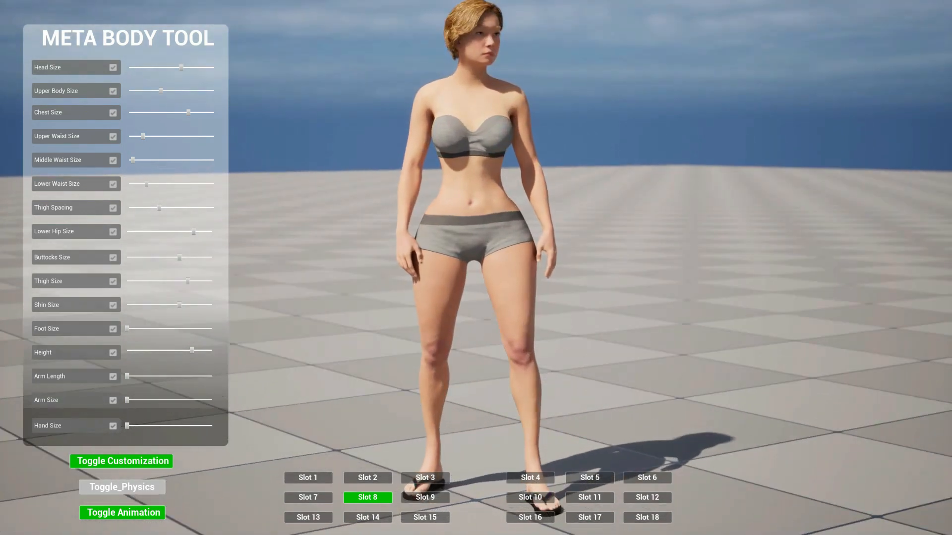
left_click_drag(179, 304, 186, 305)
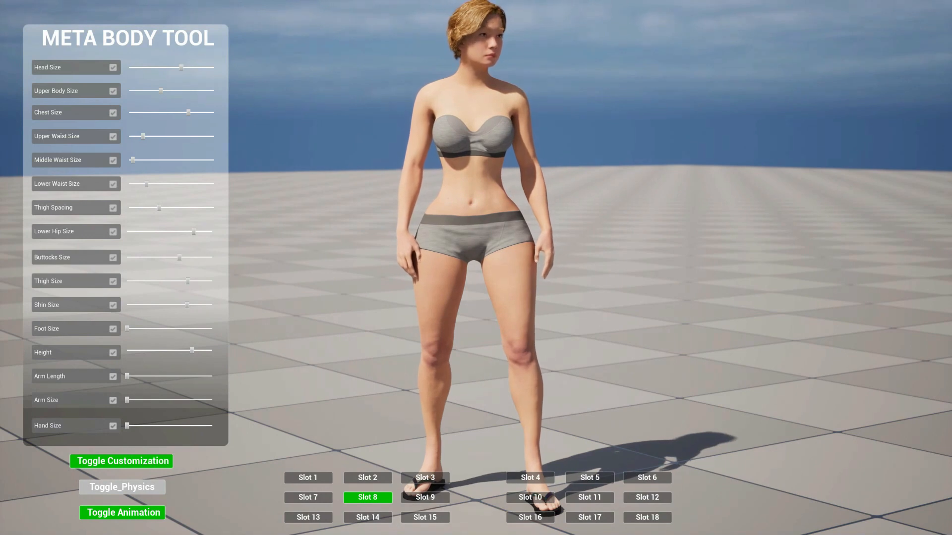
left_click_drag(476, 268, 327, 267)
left_click_drag(179, 257, 205, 257)
Enable physics on the body, and switch customization off and on to compare the default and customized shapes
left_click(122, 487)
left_click_drag(466, 268, 406, 268)
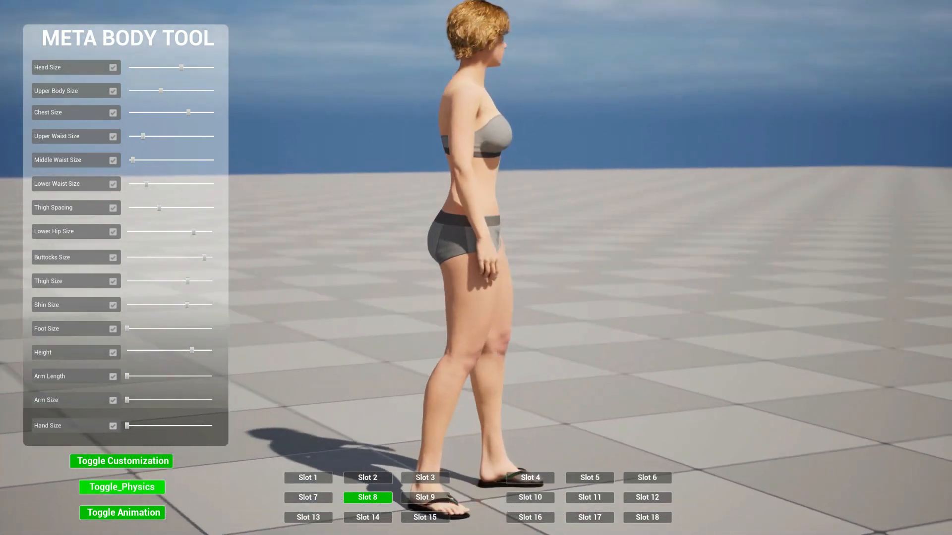
left_click(121, 461)
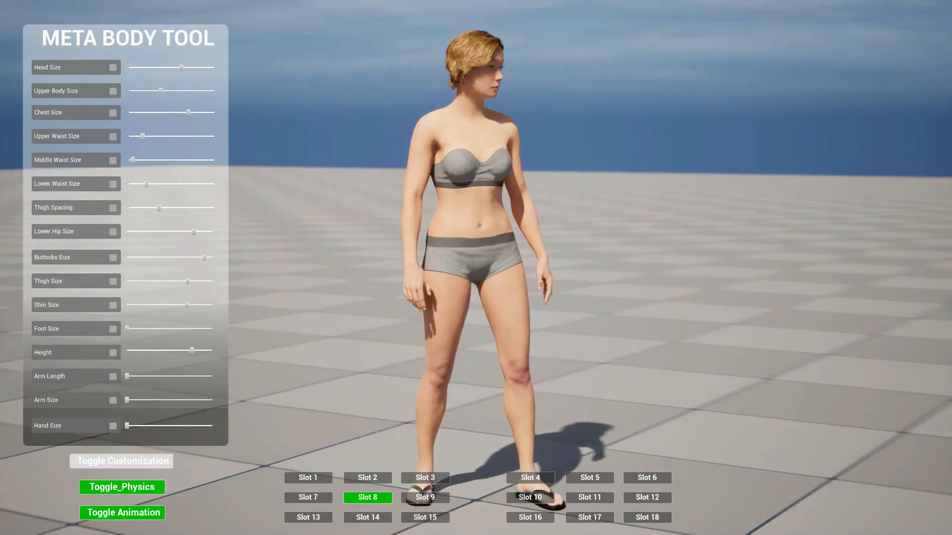
left_click(122, 461)
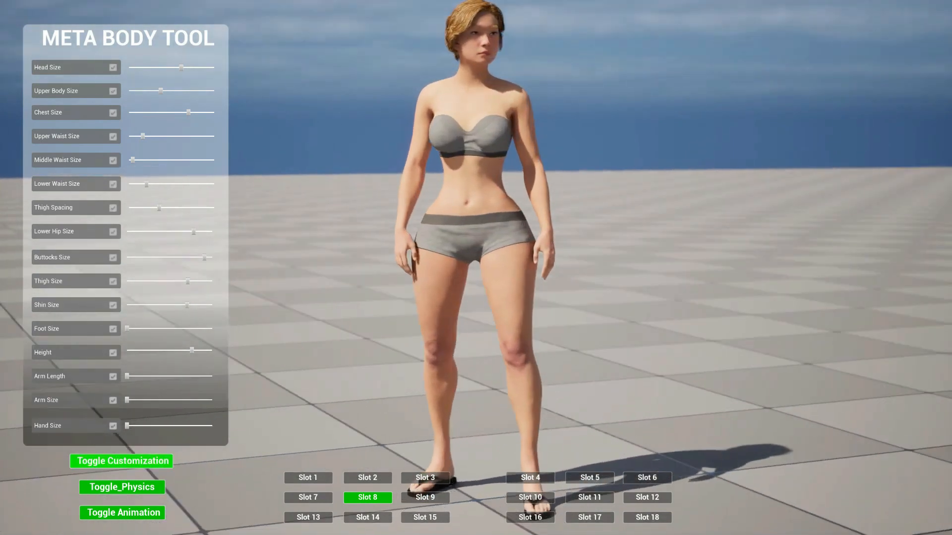
left_click(122, 487)
left_click(122, 487)
left_click(122, 488)
left_click(122, 487)
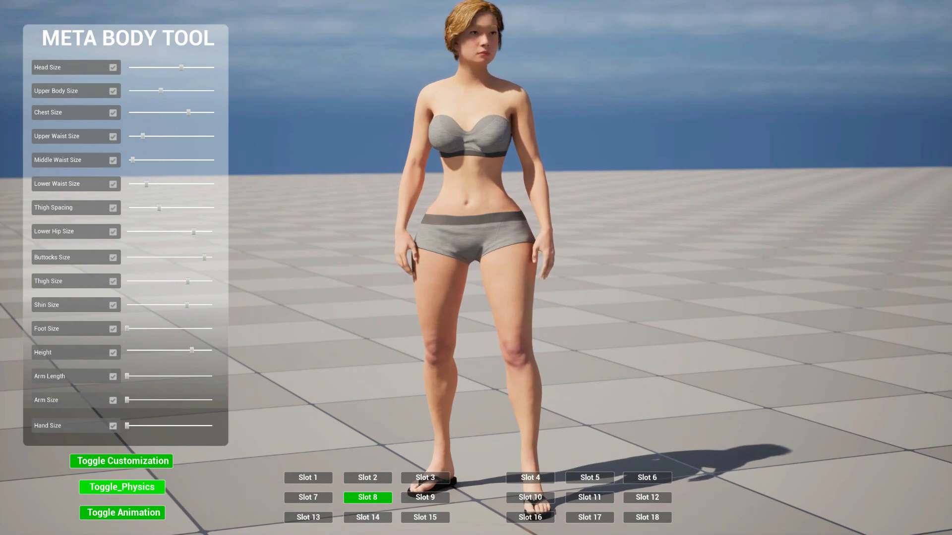
left_click(122, 461)
mouse_move(615, 268)
left_mouse_down()
mouse_move(456, 268)
mouse_move(605, 268)
left_mouse_up()
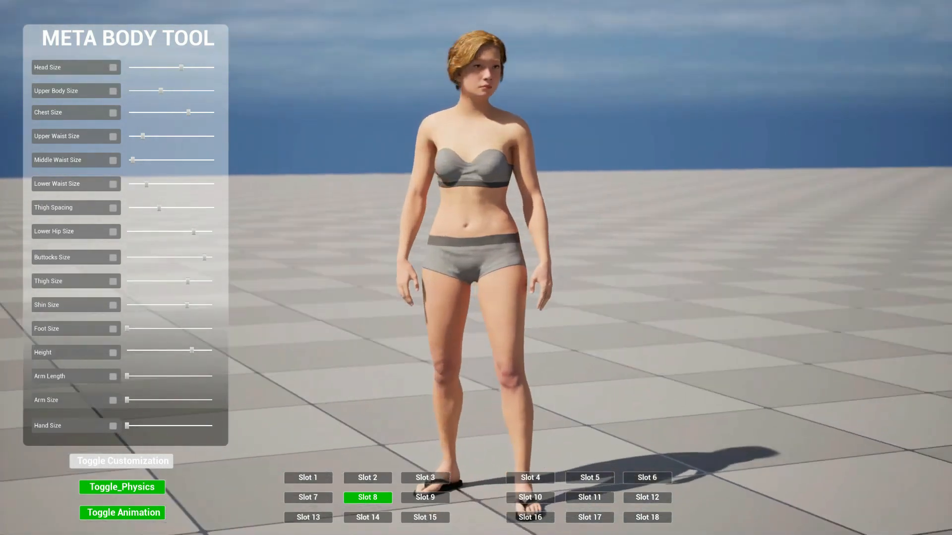
left_click(121, 461)
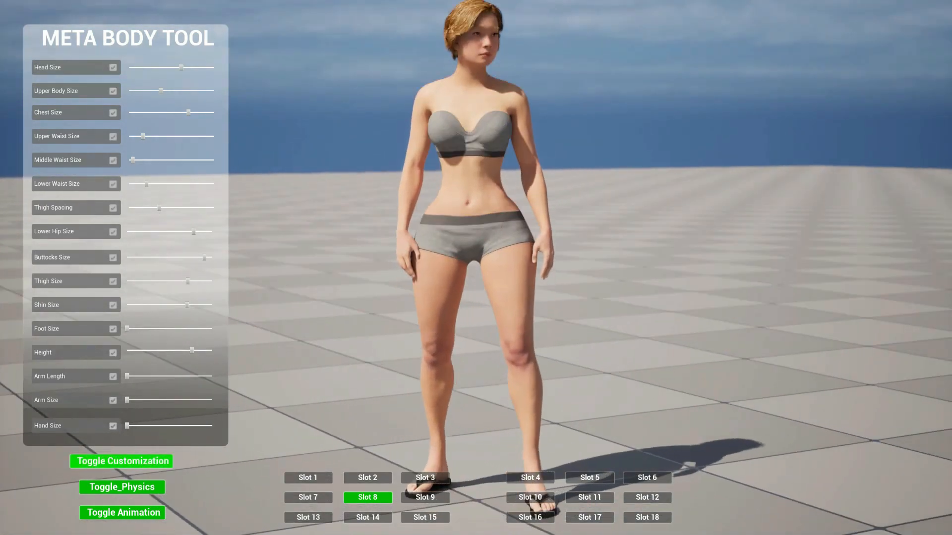
left_click_drag(496, 268, 456, 268)
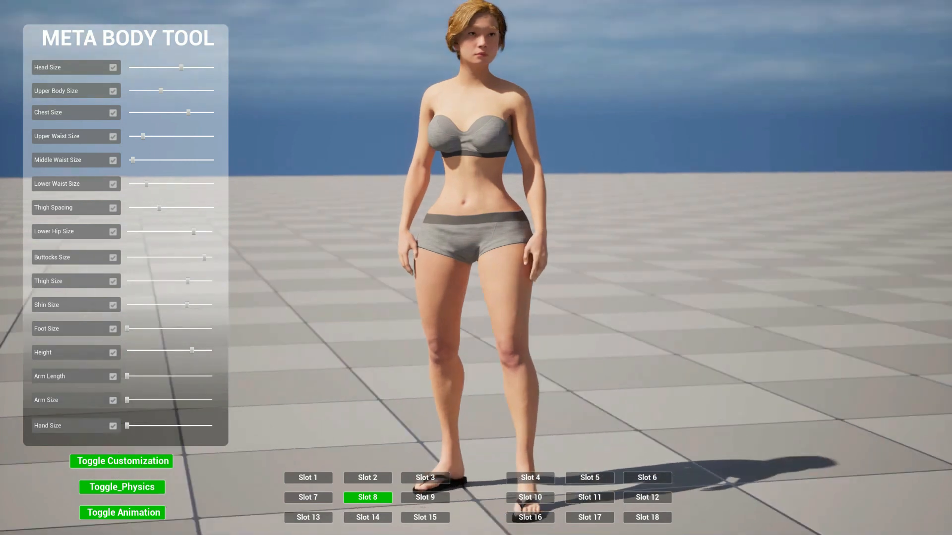
Compare the MetaHuman's body presets by loading Slots 7, 3, 2 and 1 in turn
left_click(308, 497)
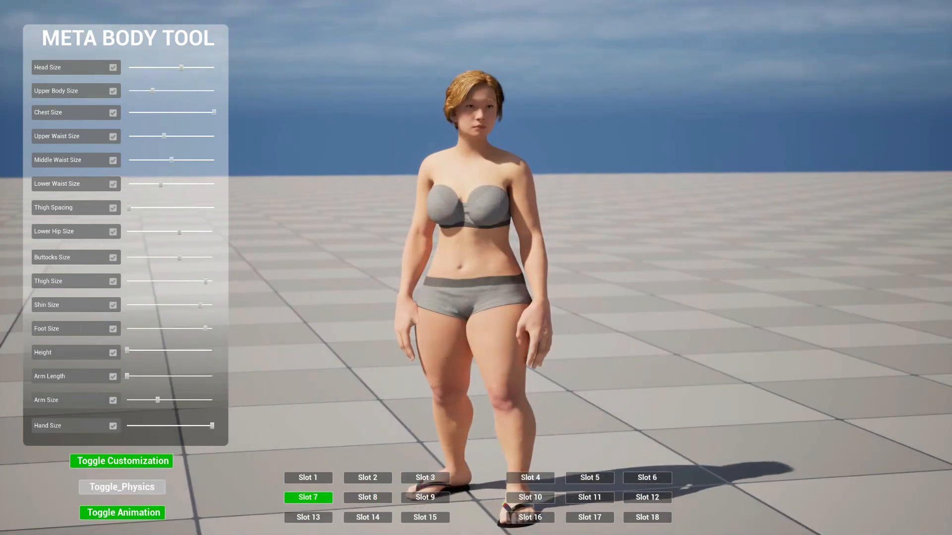
left_click(425, 477)
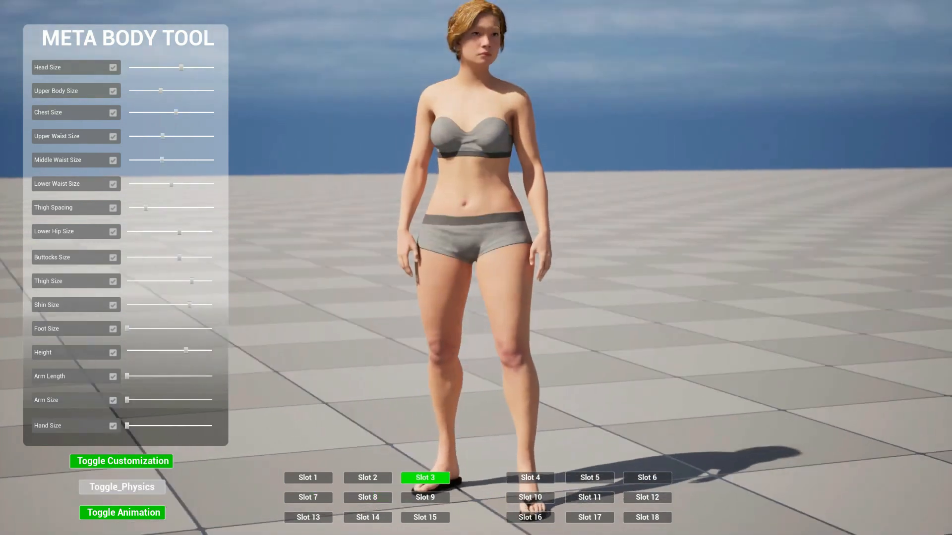
left_click_drag(476, 347, 525, 347)
left_click(367, 477)
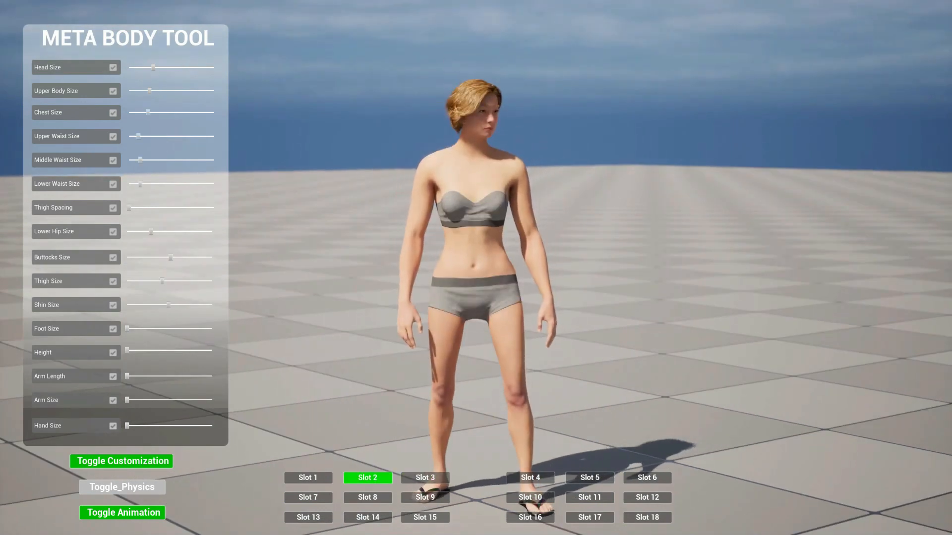
left_click(308, 478)
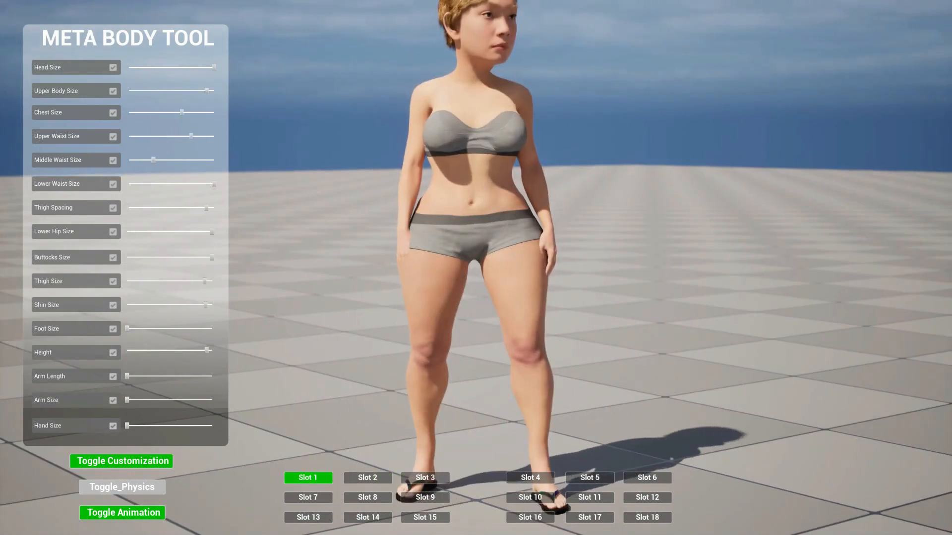
Reload Slot 8 with physics enabled, and test its height at the minimum before setting it to the maximum
left_click(367, 497)
left_click(122, 487)
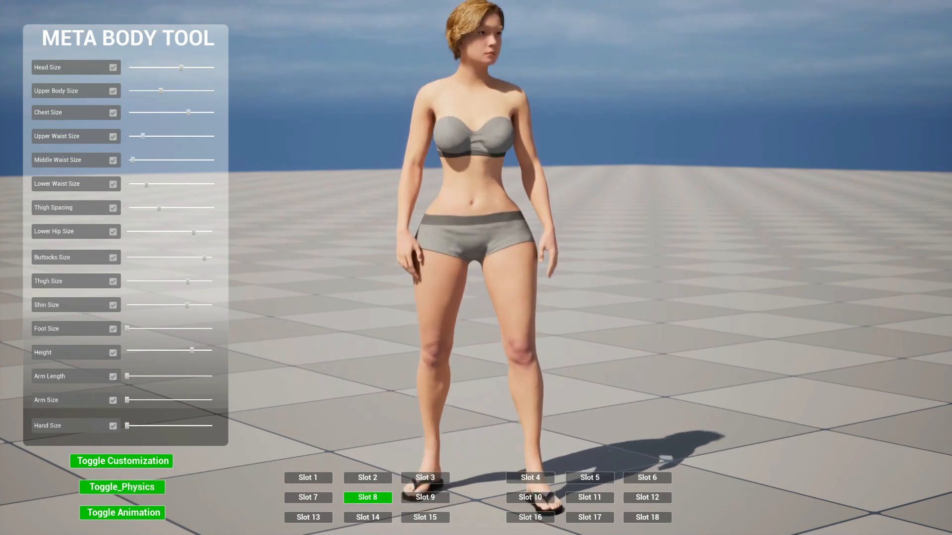
left_click_drag(192, 350, 126, 350)
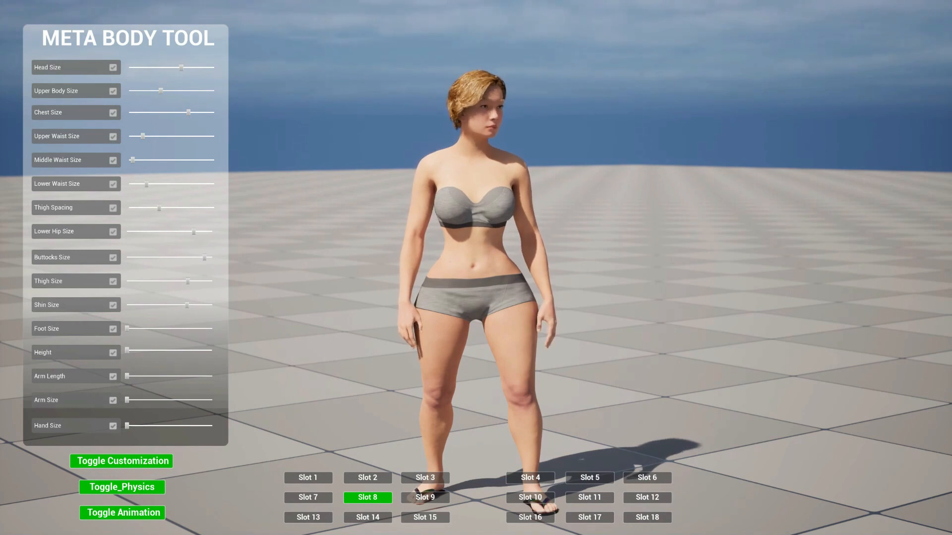
left_click_drag(127, 350, 212, 351)
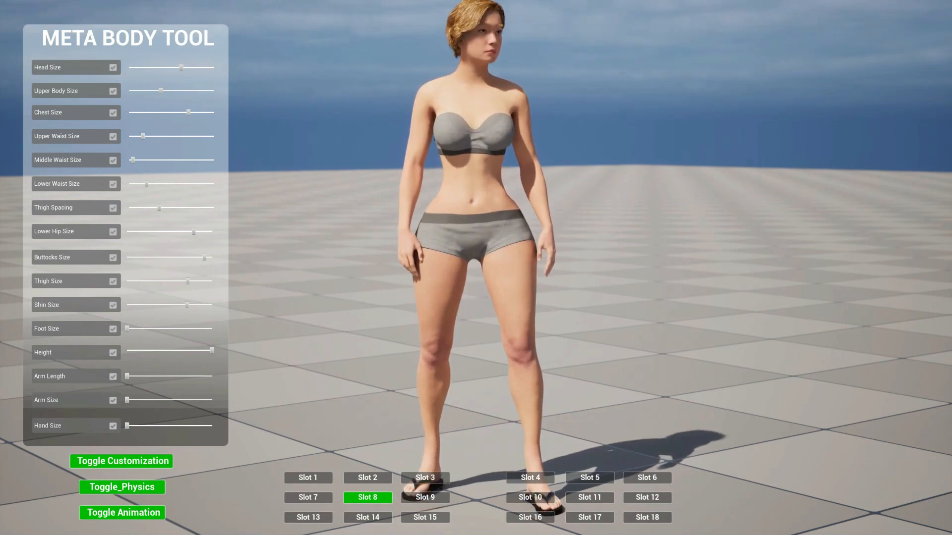
key("Right")
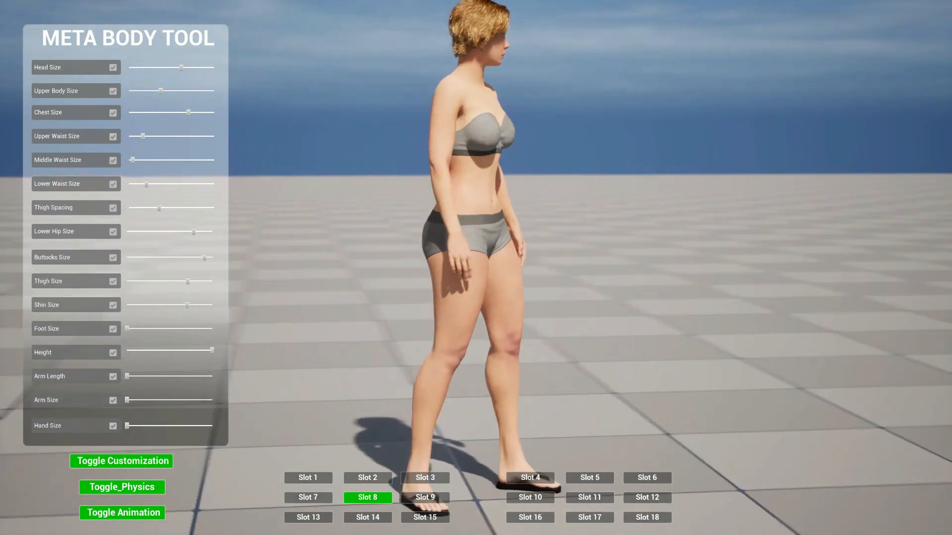
key("Right")
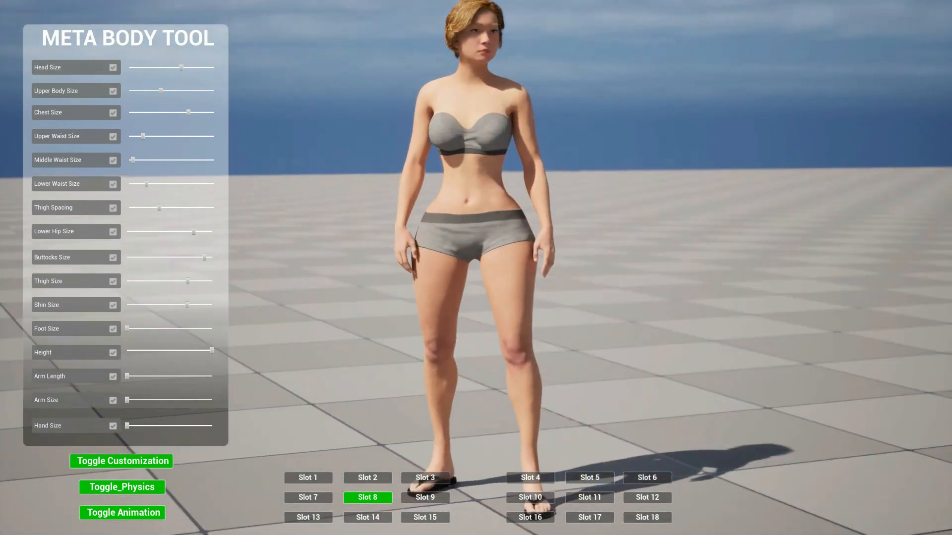
key("Left")
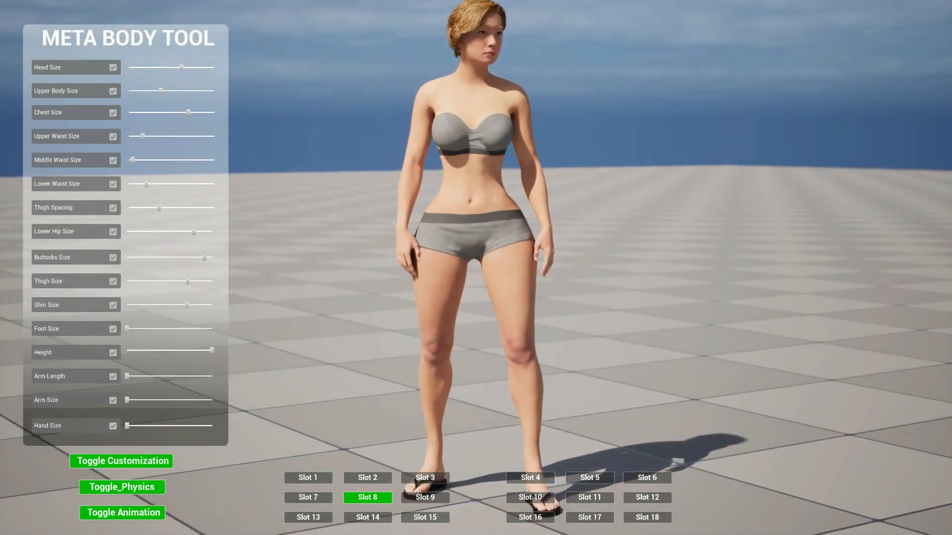
Increase the Slot 8 body's upper, middle and lower waist, chest and thigh sizes, and reduce its thigh spacing
left_click_drag(159, 208, 182, 160)
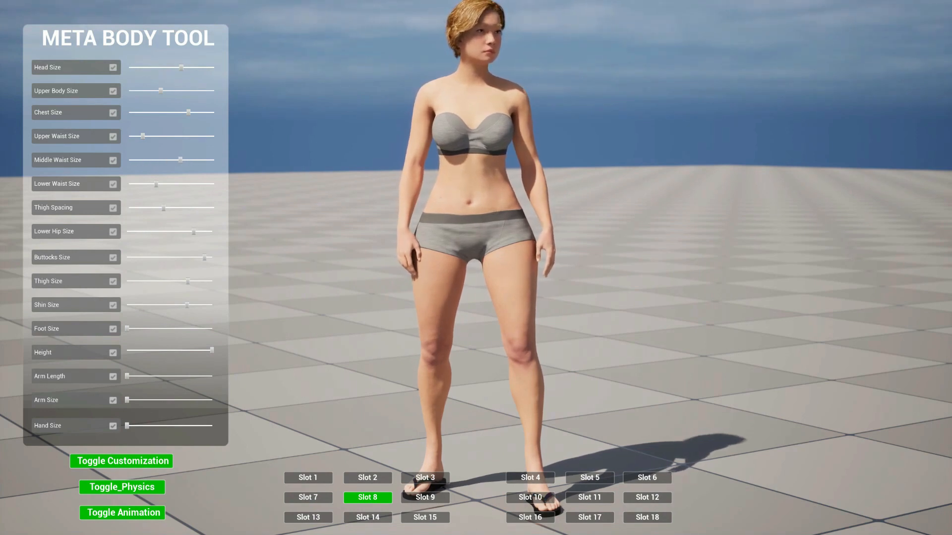
left_click_drag(143, 135, 205, 112)
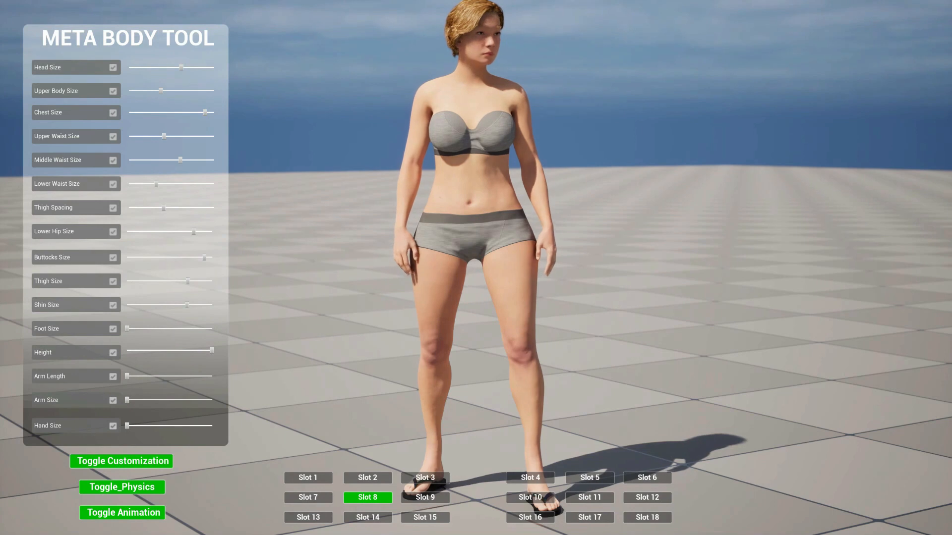
left_click_drag(172, 185, 139, 208)
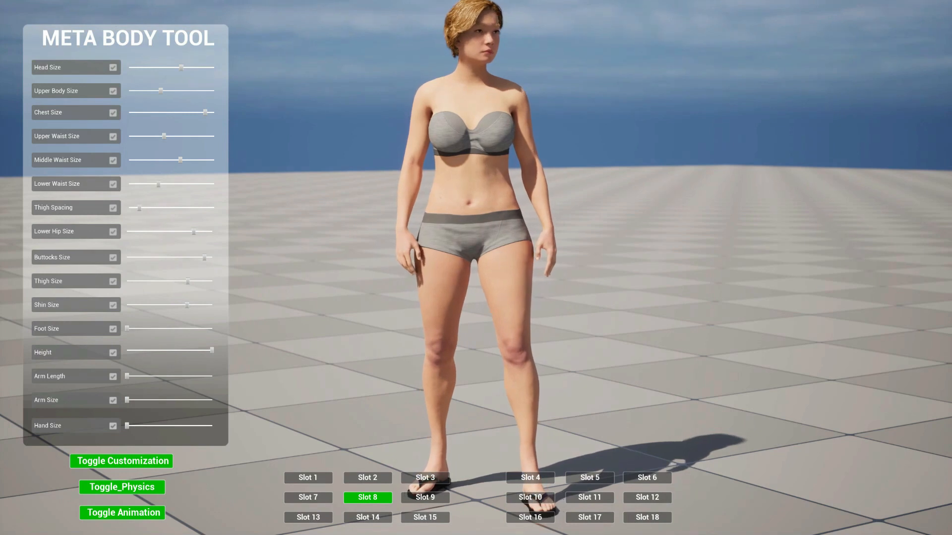
left_click_drag(187, 281, 200, 281)
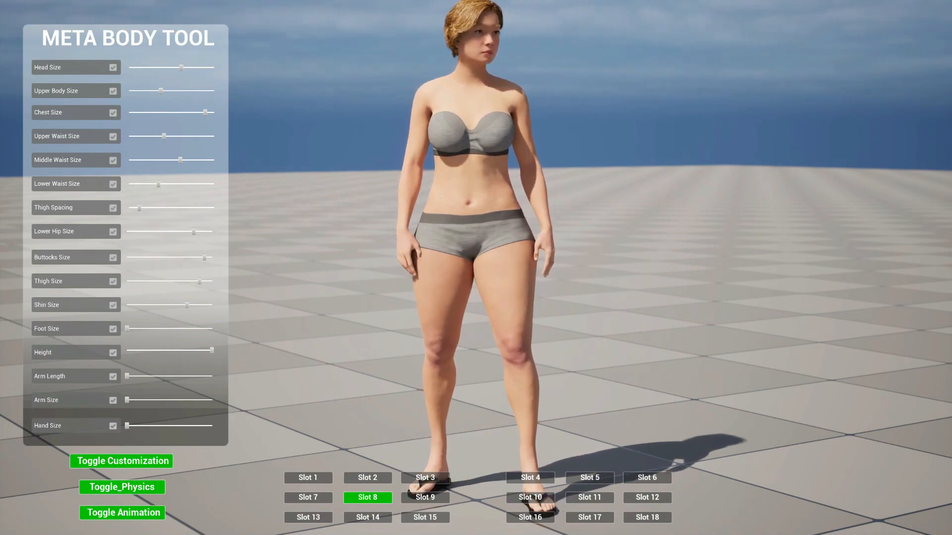